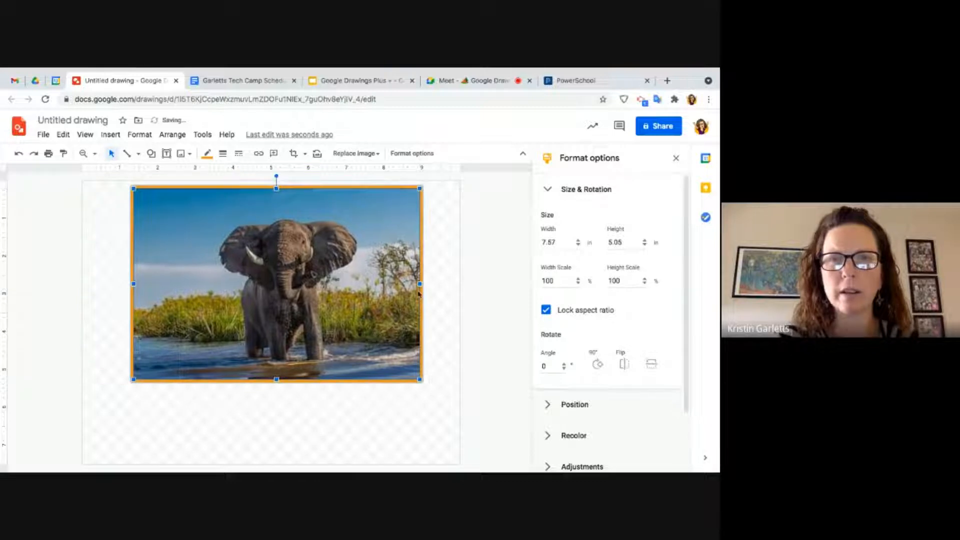
Try narrowing the elephant image to about 5.98 in and scaling it to 98%, reverting each change to restore its size.
drag(360, 279, 359, 283)
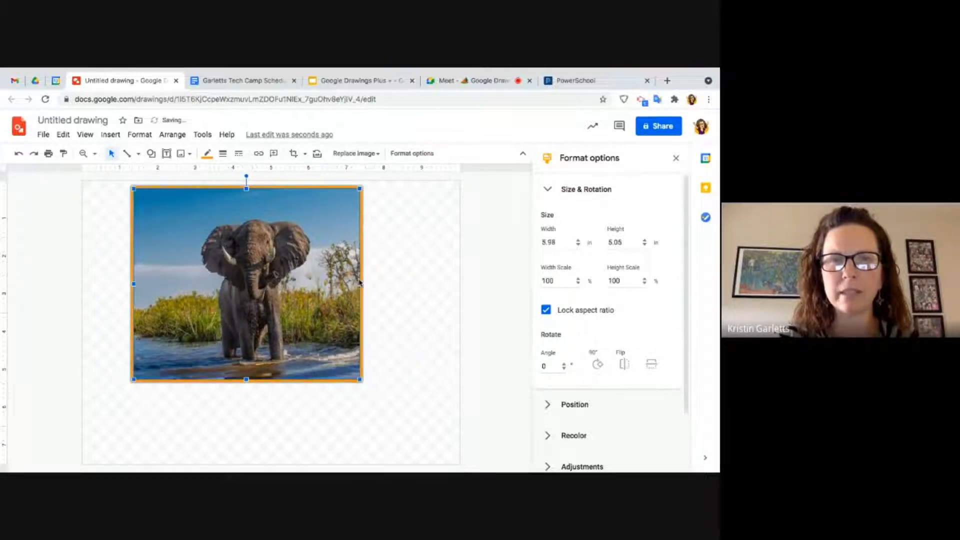
click(19, 156)
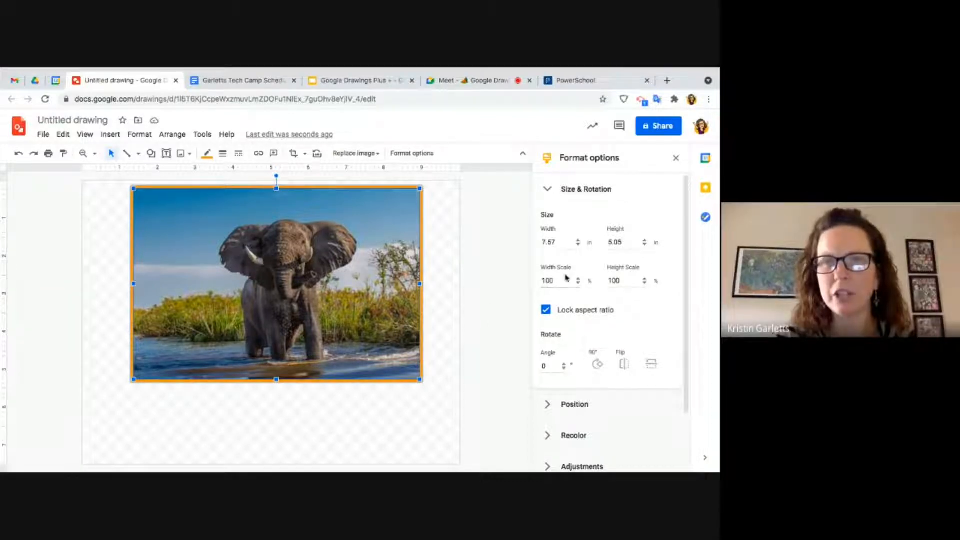
click(578, 285)
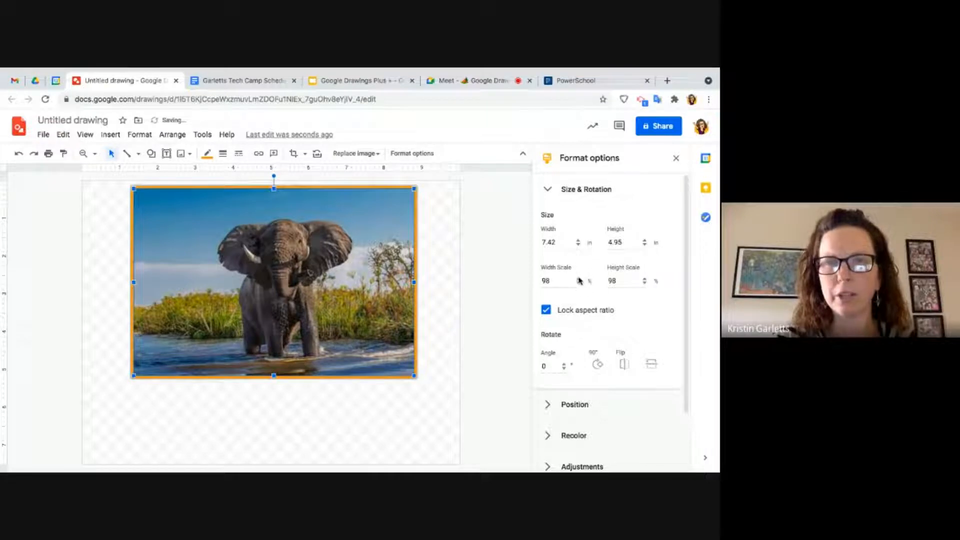
click(577, 279)
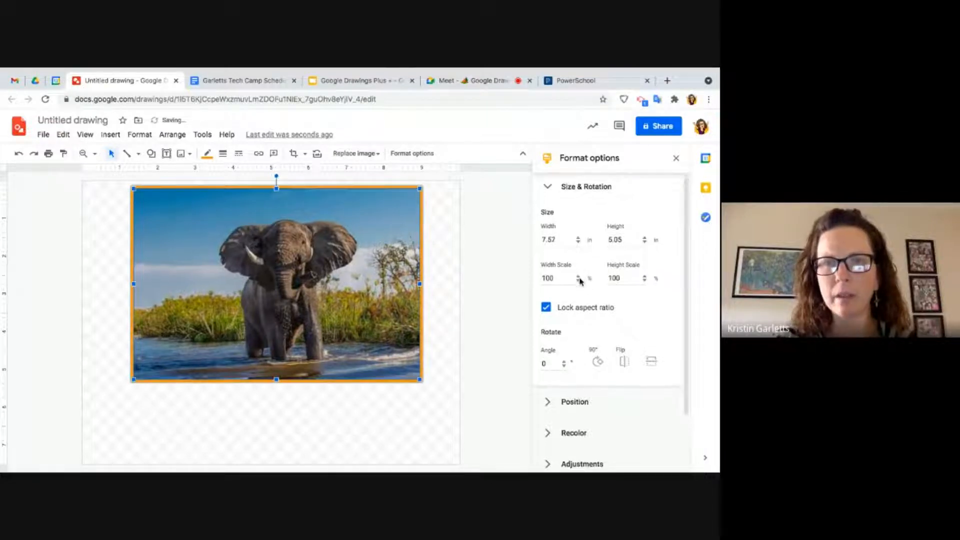
Move the elephant image to about X 1.54 in, Y 0.84 in, and set its position reference to Center.
scroll(544, 395, down, 2)
click(545, 332)
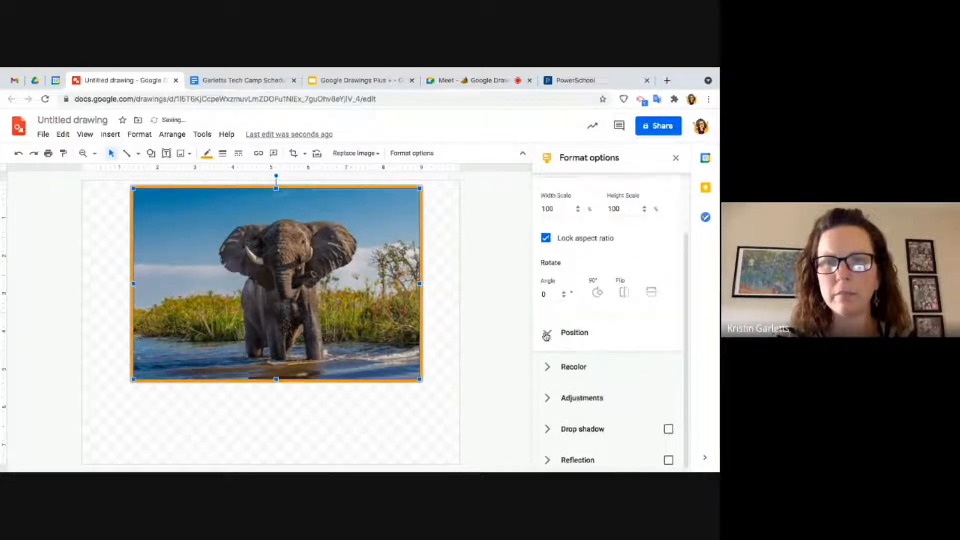
scroll(545, 336, down, 2)
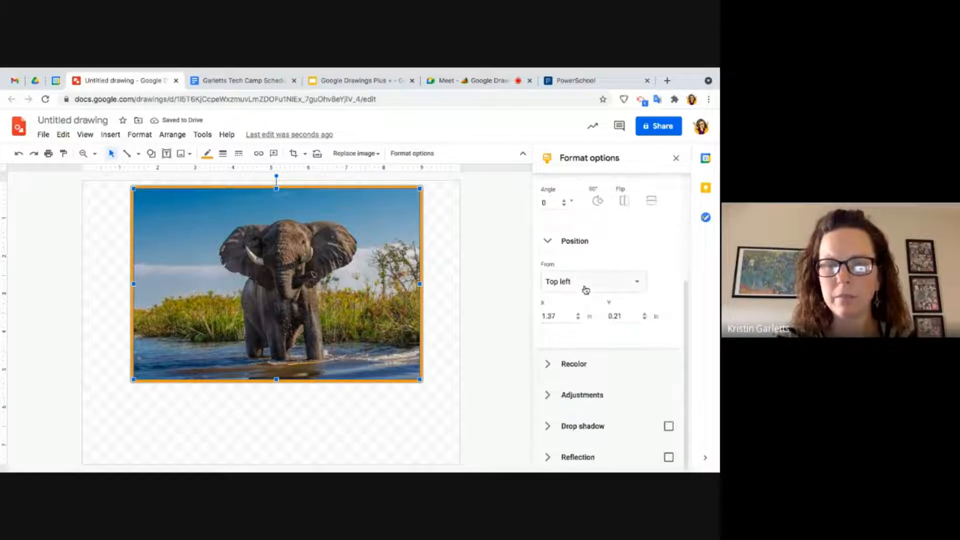
drag(334, 247, 340, 272)
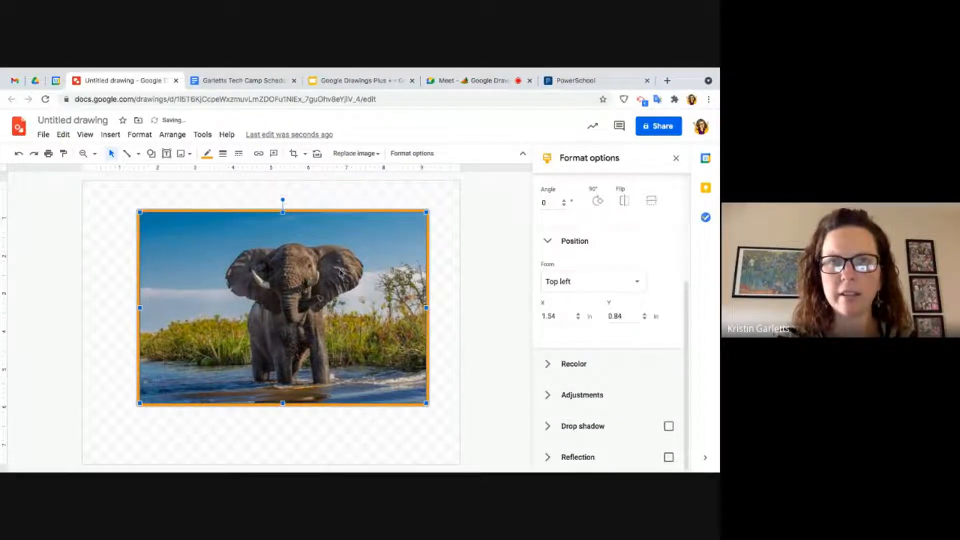
click(589, 288)
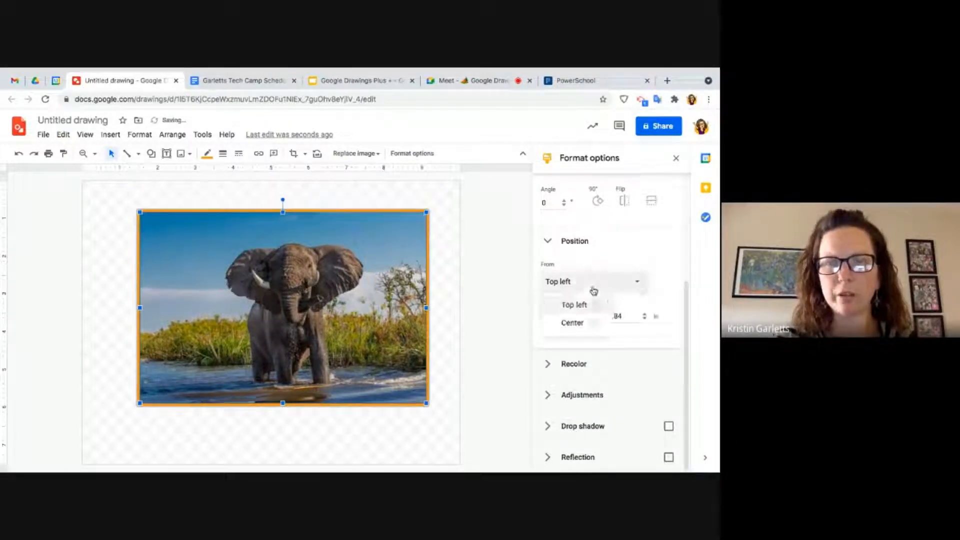
click(570, 325)
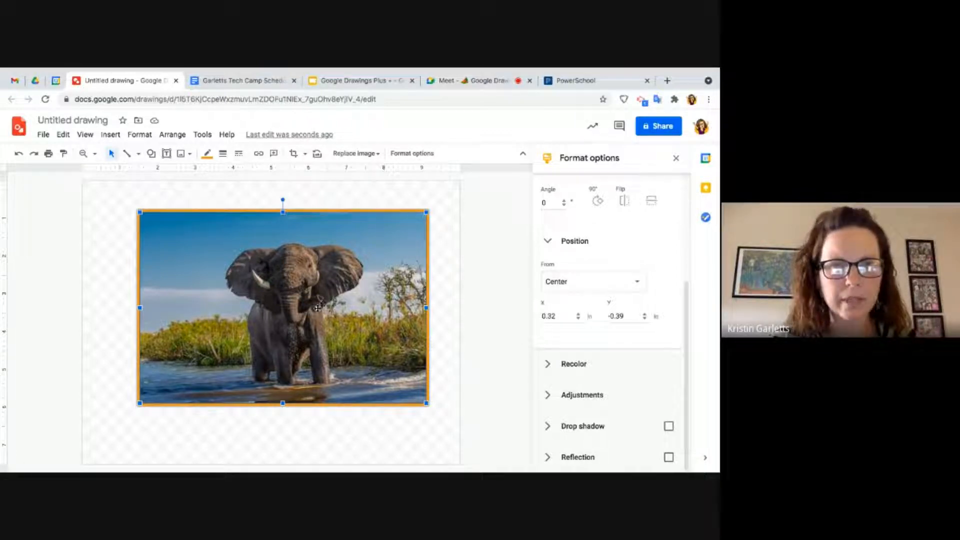
Center the elephant image on the canvas at X 0, Y 0.
mouse_move(329, 316)
mouse_down()
mouse_move(311, 320)
mouse_move(322, 333)
mouse_up()
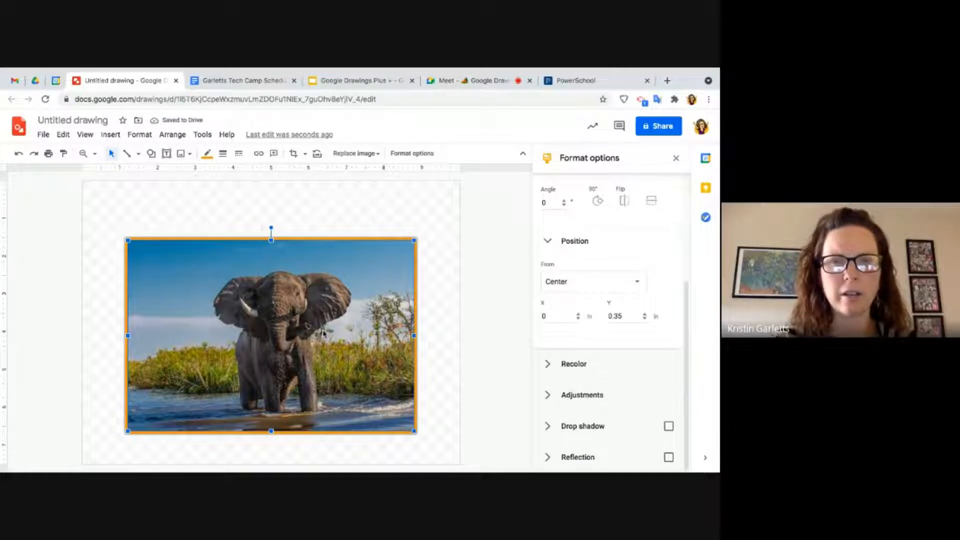
drag(295, 314, 294, 300)
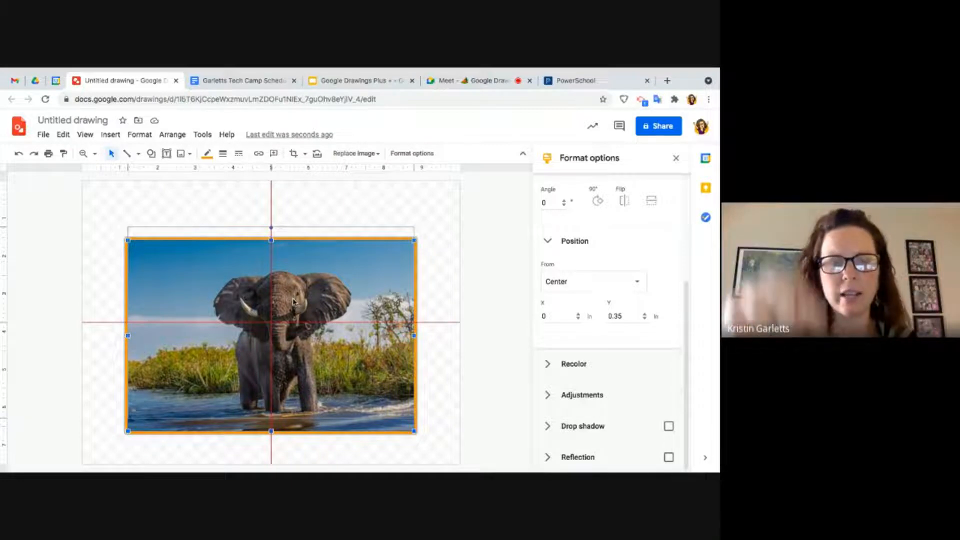
drag(294, 301, 294, 301)
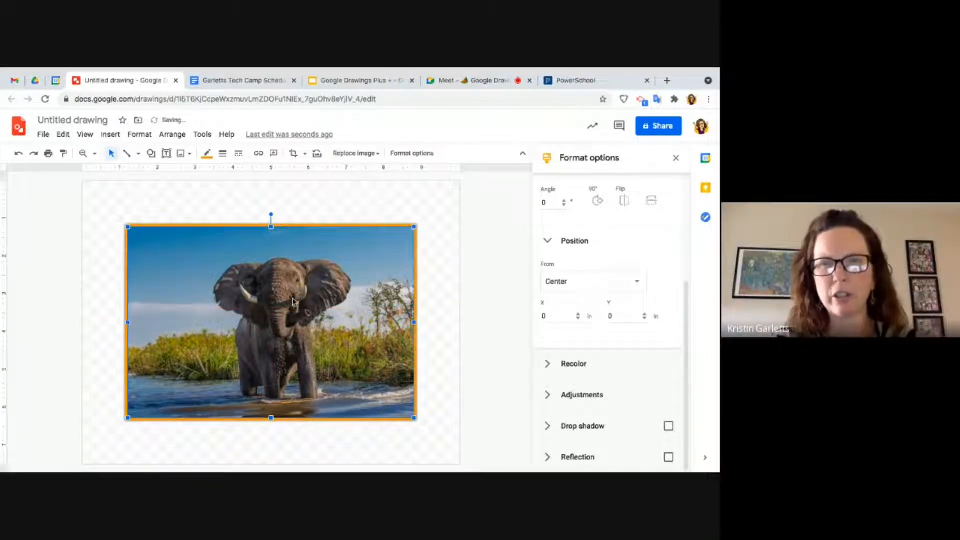
Recolor the elephant image with the Grayscale preset.
click(547, 369)
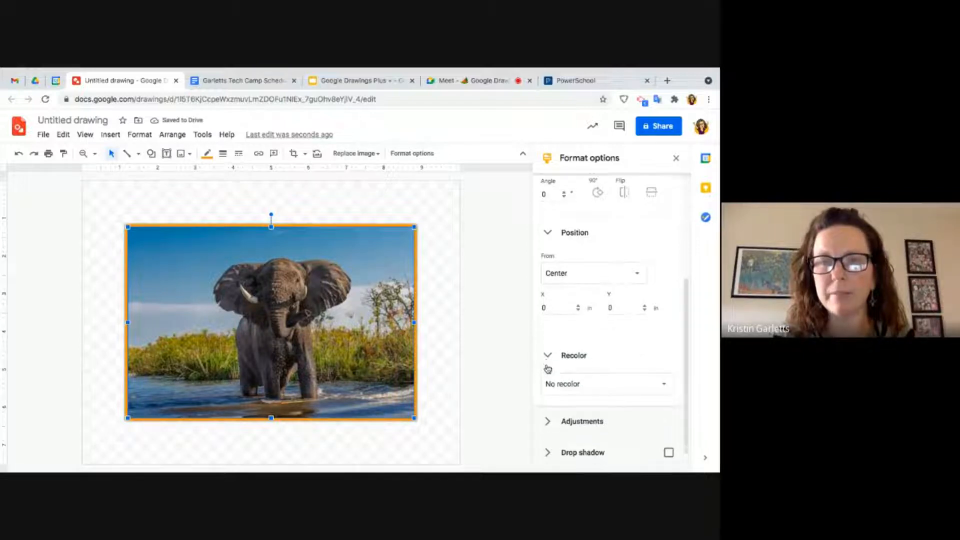
click(593, 358)
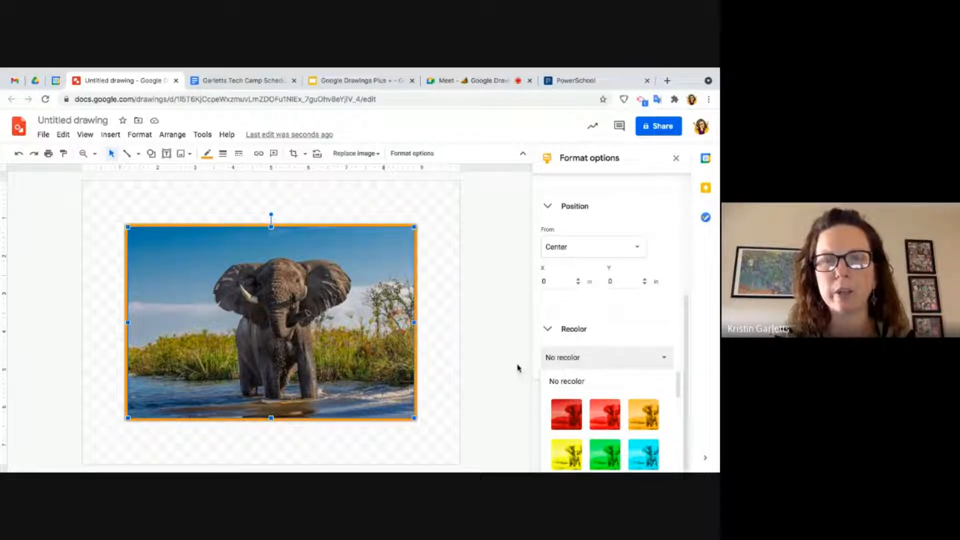
scroll(599, 386, down, 3)
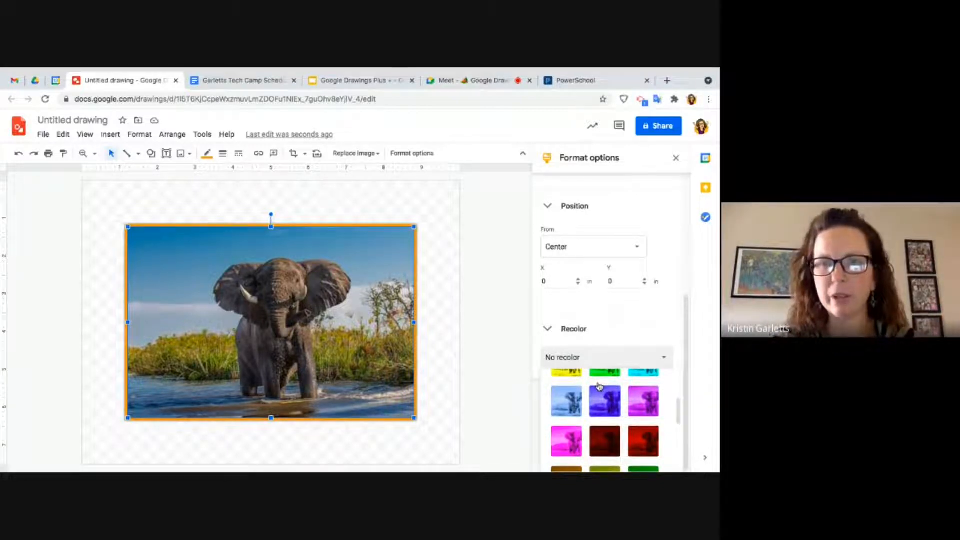
scroll(600, 385, down, 4)
click(642, 403)
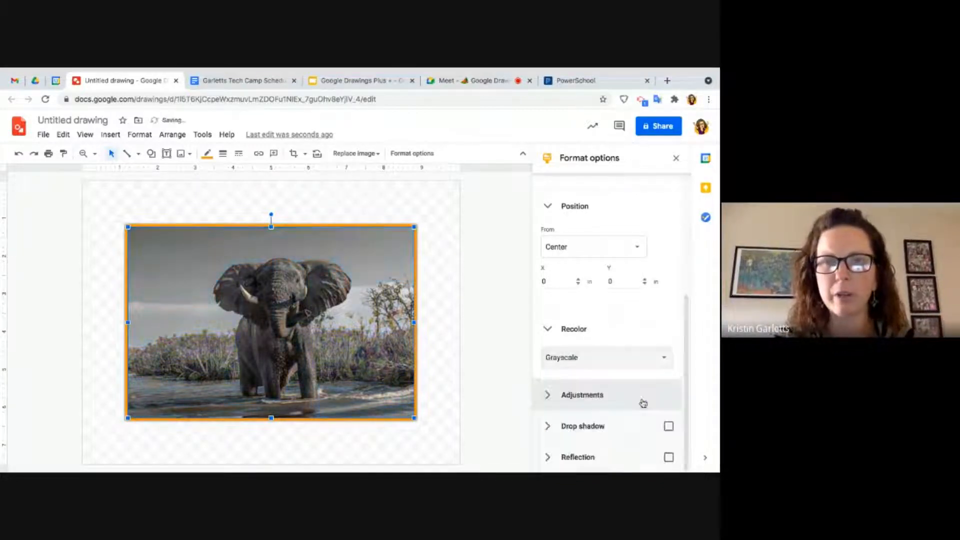
Try the red Light 2 recolor on the elephant image, and replace it with Sepia.
click(591, 361)
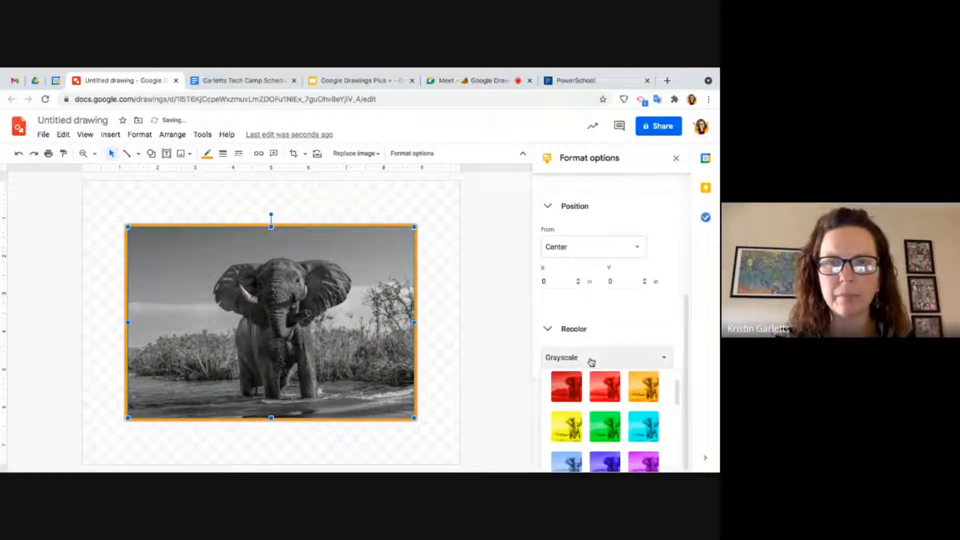
click(606, 400)
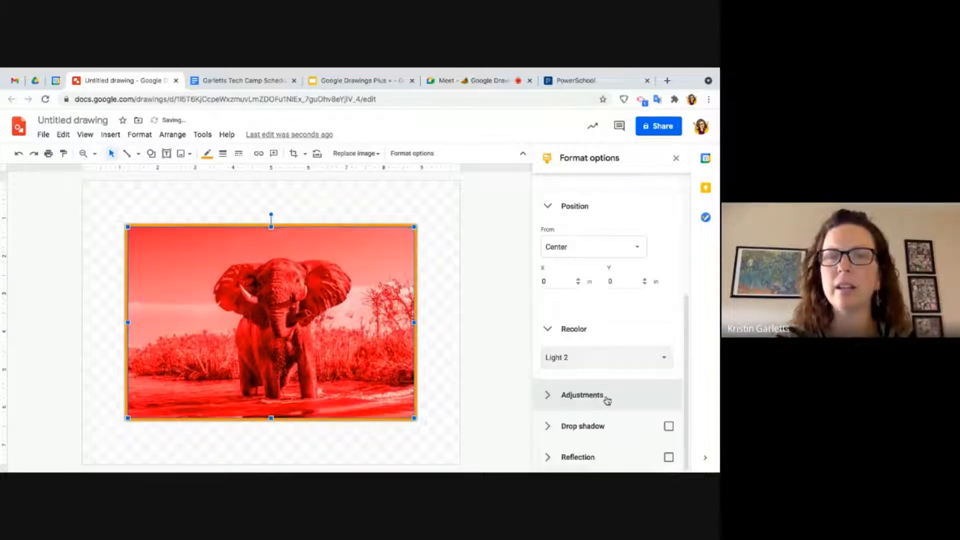
click(593, 364)
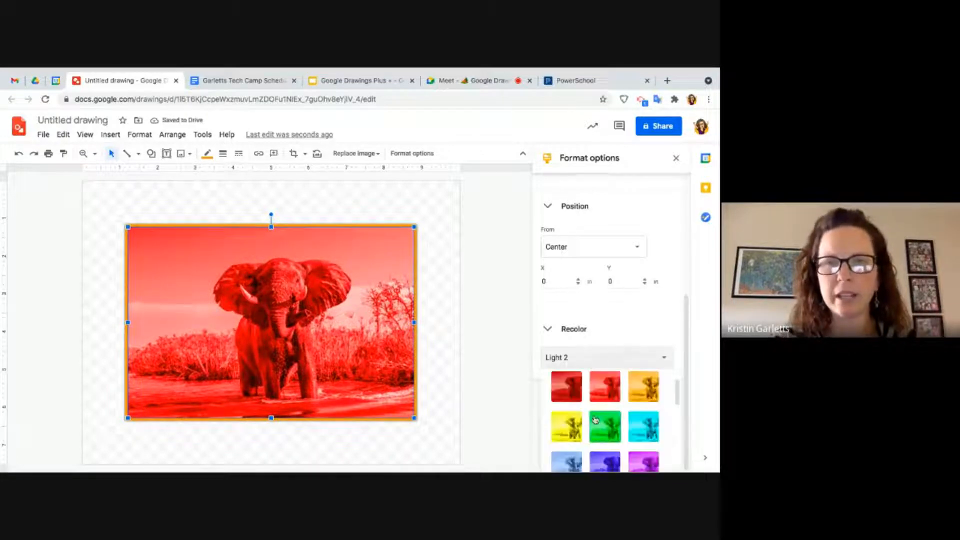
scroll(594, 418, down, 2)
scroll(595, 419, down, 3)
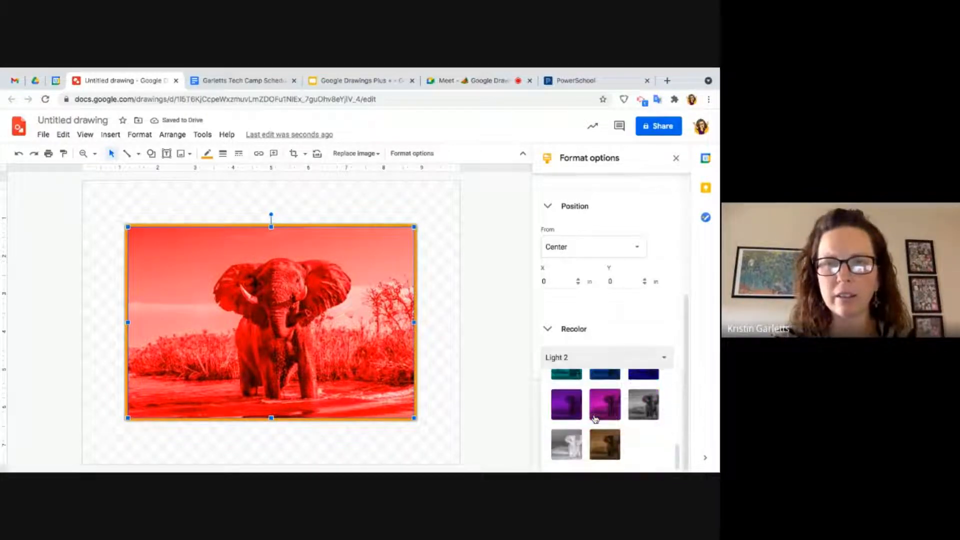
click(601, 453)
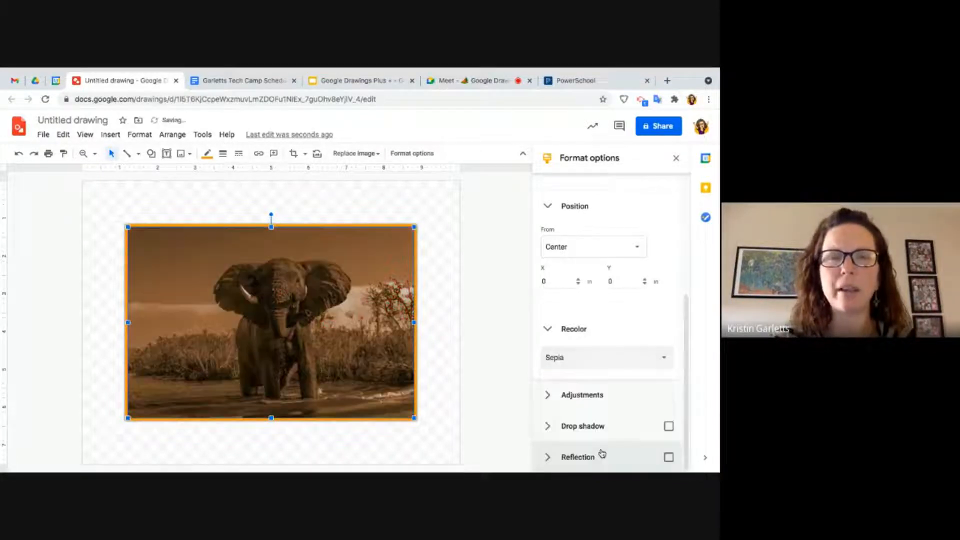
Set the elephant image to No recolor and expand its adjustment settings for transparency, brightness and contrast.
click(593, 361)
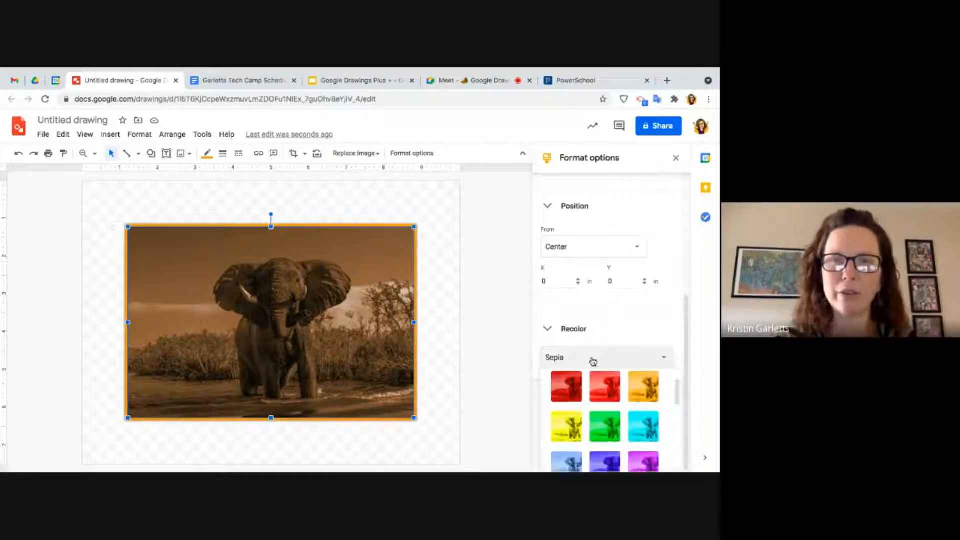
scroll(585, 387, up, 2)
click(580, 388)
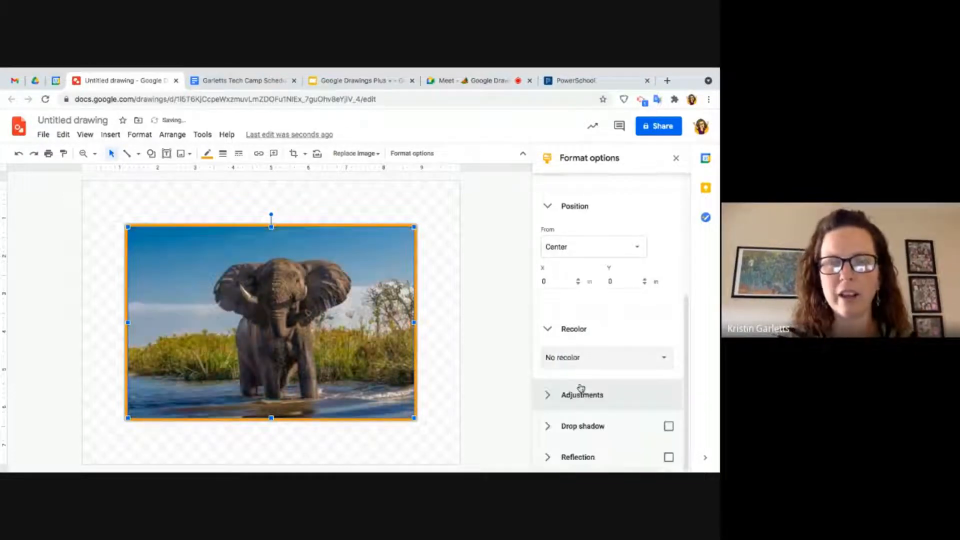
click(551, 395)
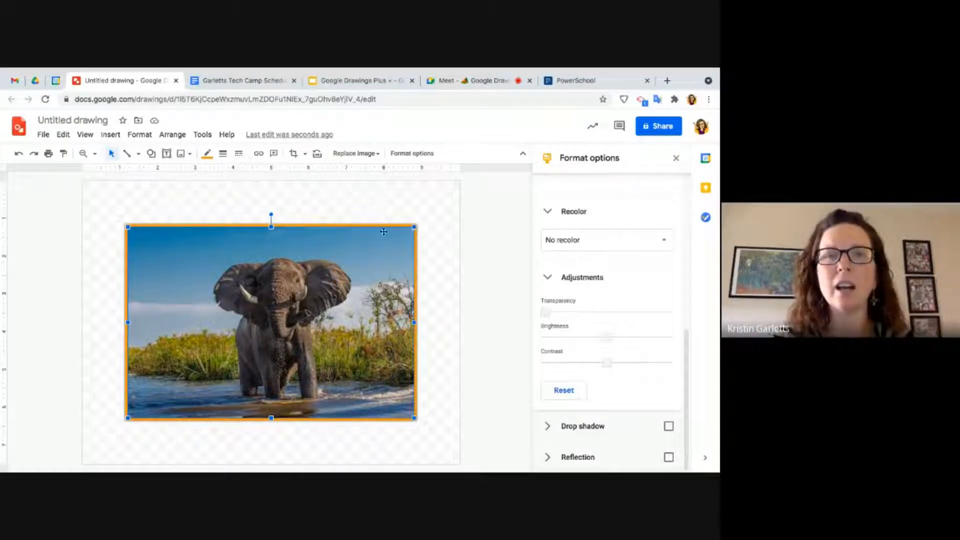
Take a snapshot with the camera and insert it into the drawing as an image.
click(140, 136)
click(112, 140)
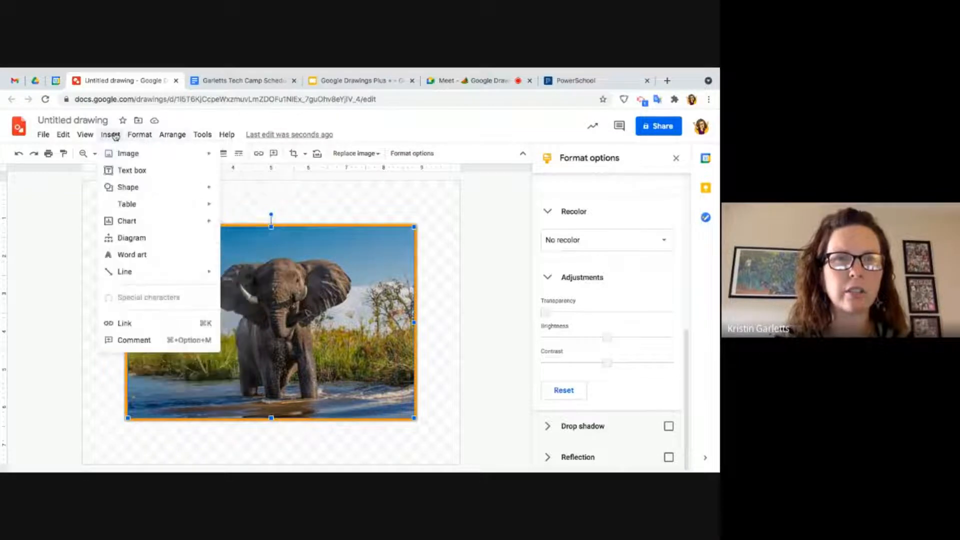
mouse_move(116, 154)
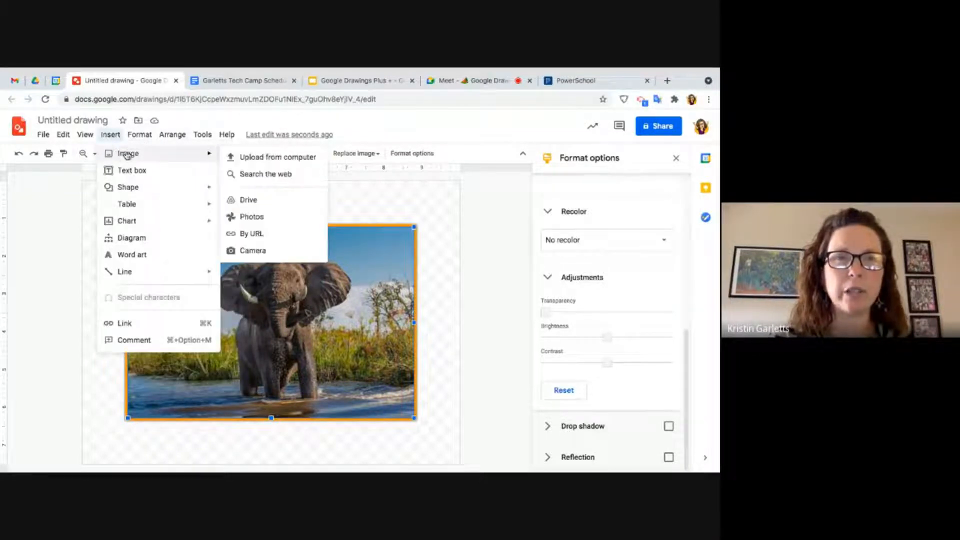
click(252, 250)
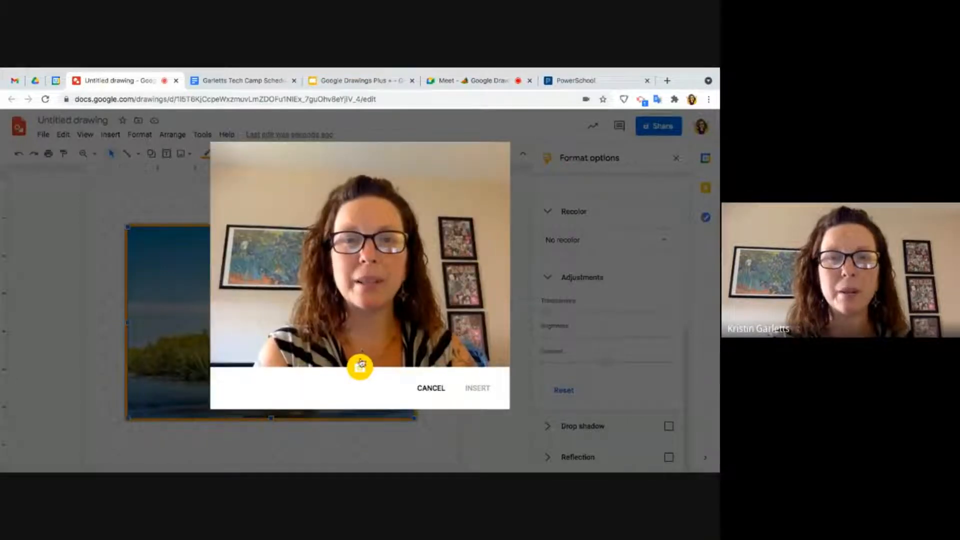
click(359, 368)
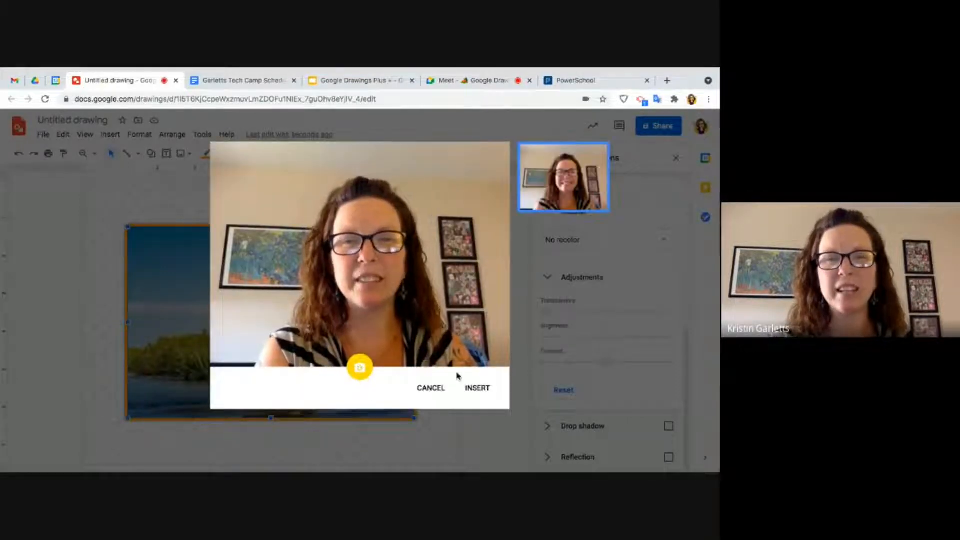
click(477, 389)
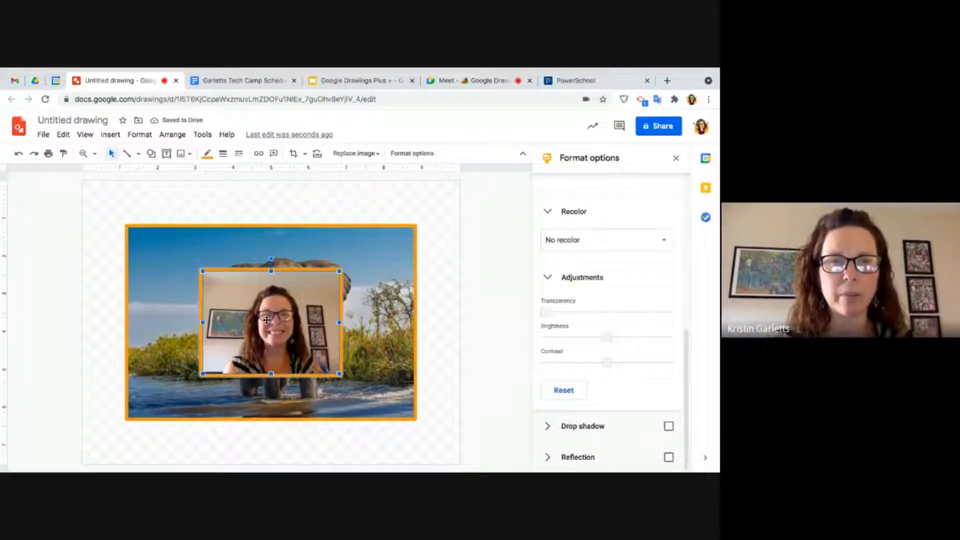
Place the camera photo in the lower-left corner of the canvas and make its border transparent.
drag(267, 320, 155, 403)
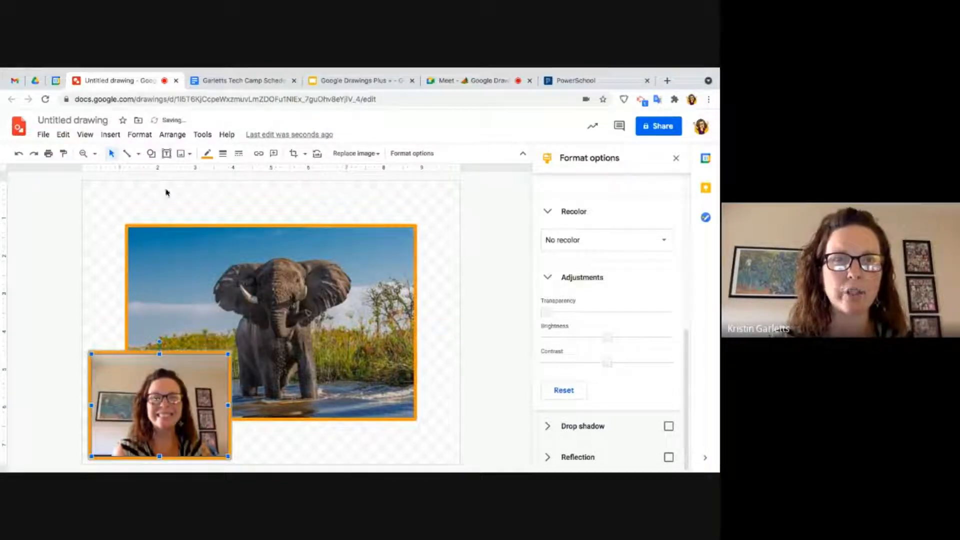
click(223, 154)
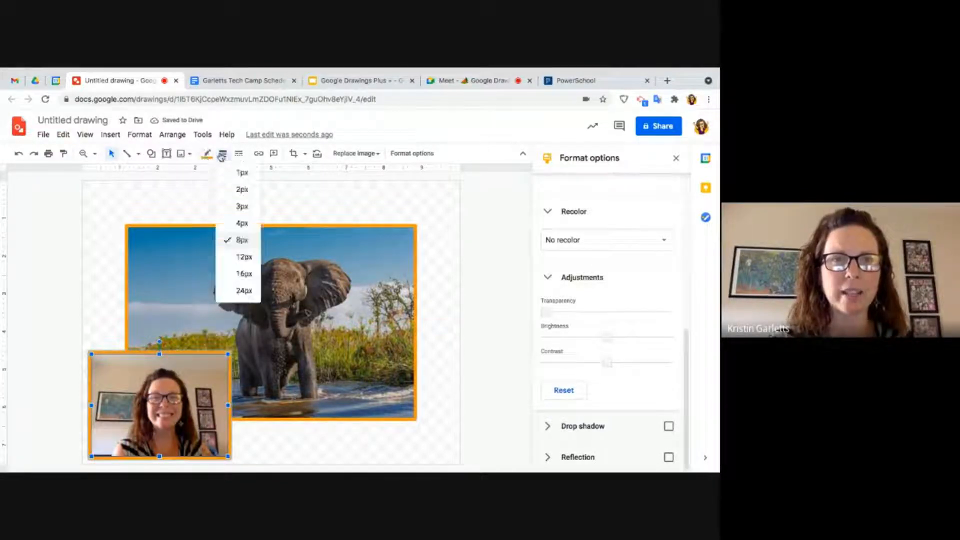
click(208, 157)
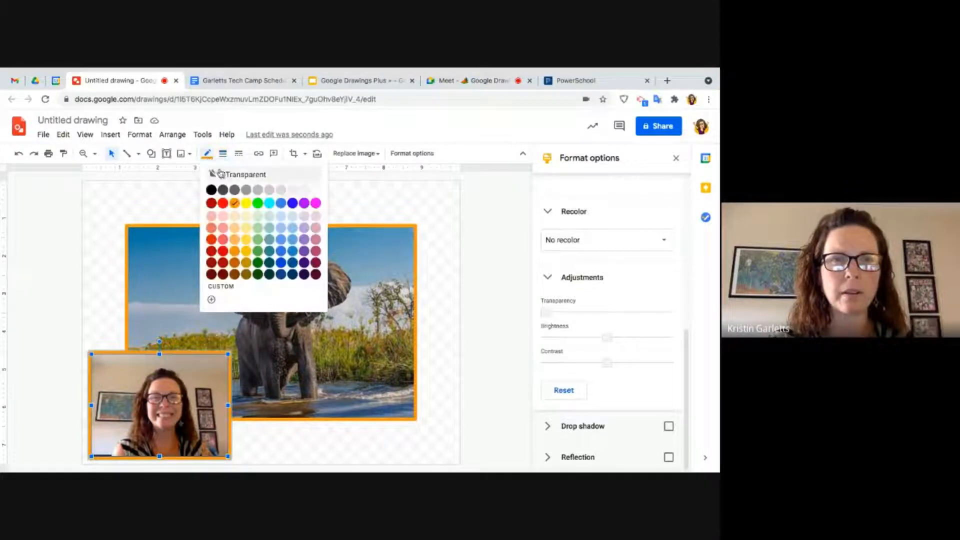
click(223, 174)
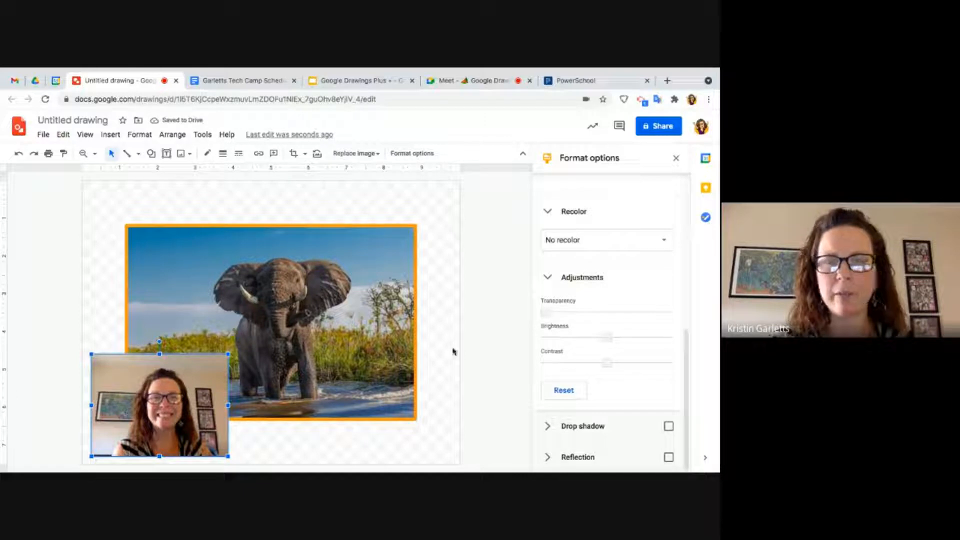
Move the camera photo to the canvas's upper-left corner and slightly raise its brightness and contrast.
drag(185, 380, 179, 209)
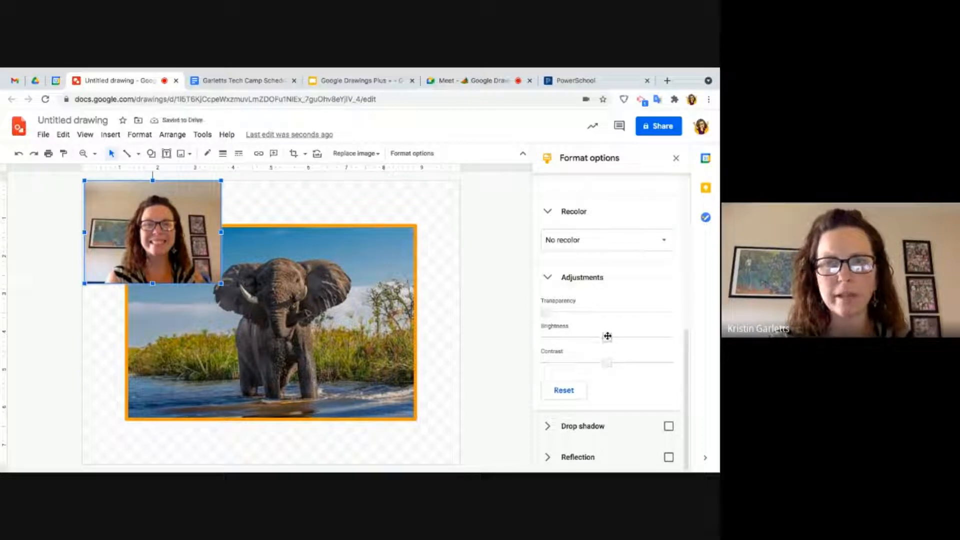
drag(607, 335, 610, 365)
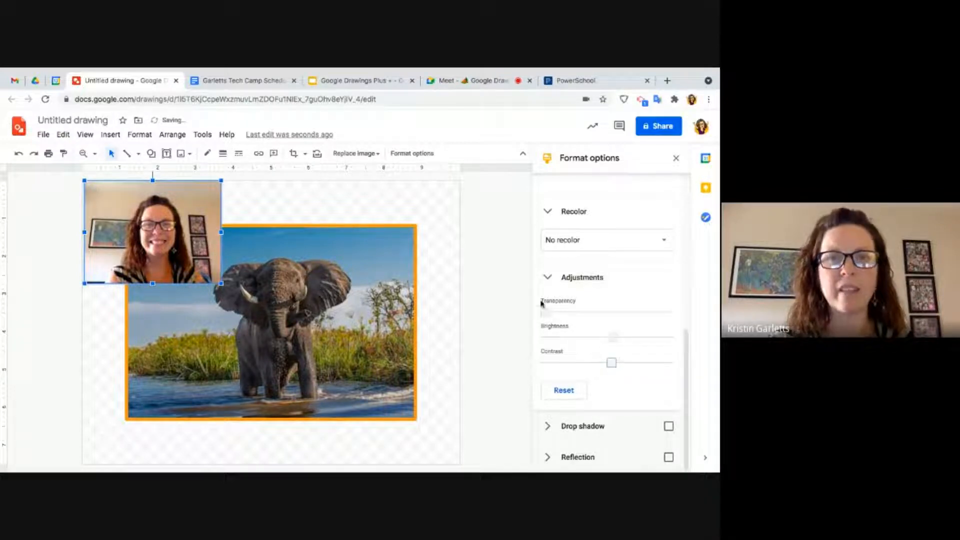
Make the camera photo about half transparent and lay it over the elephant's head.
drag(547, 314, 606, 313)
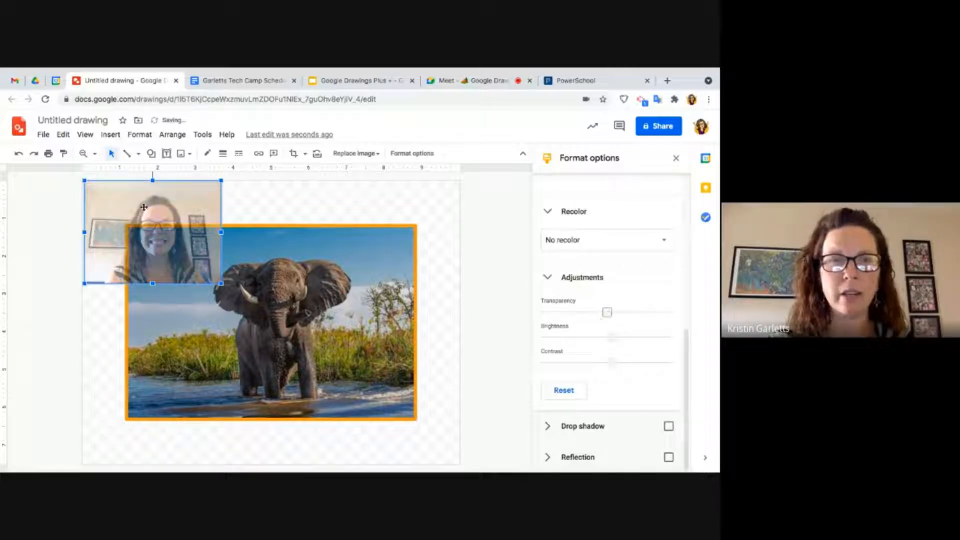
drag(144, 207, 268, 275)
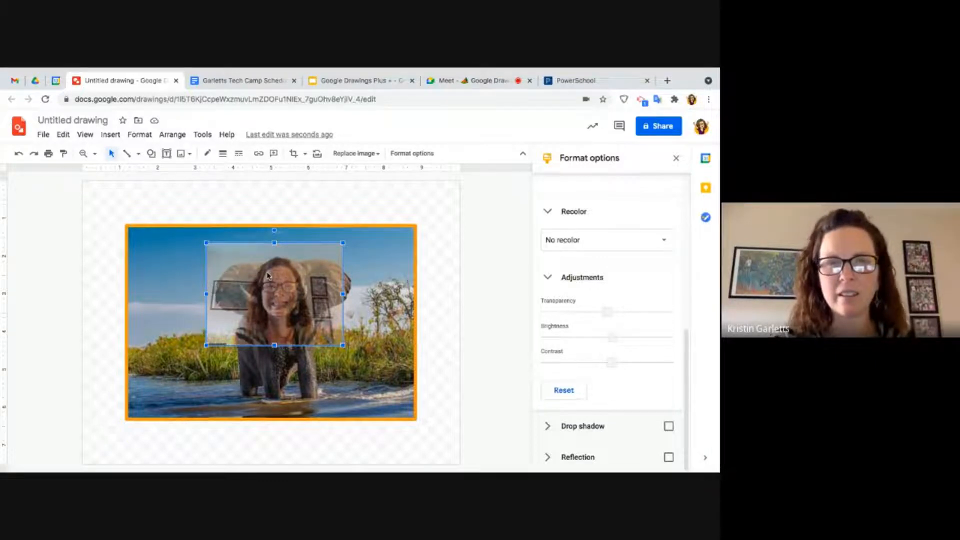
Delete the camera photo and make the elephant image's border transparent.
key(Delete)
click(334, 293)
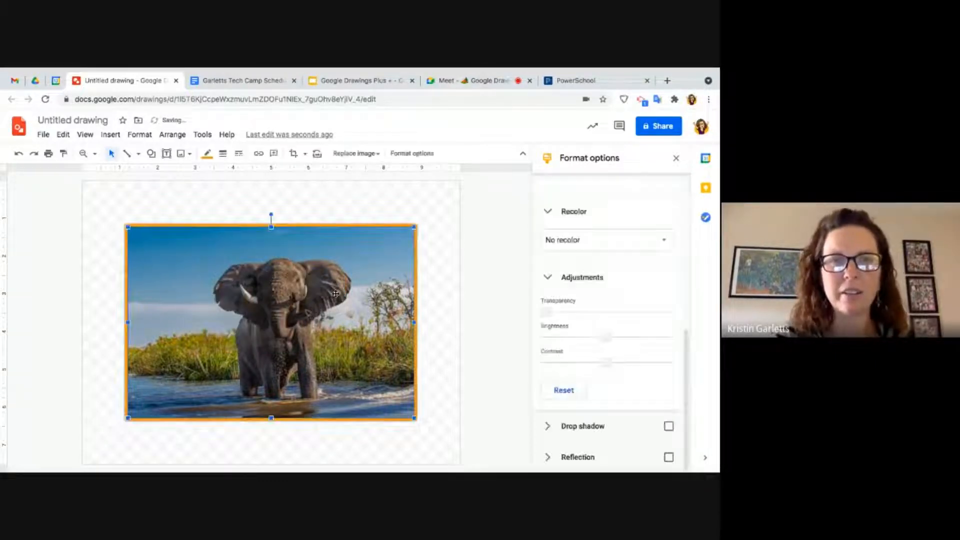
click(207, 159)
click(232, 174)
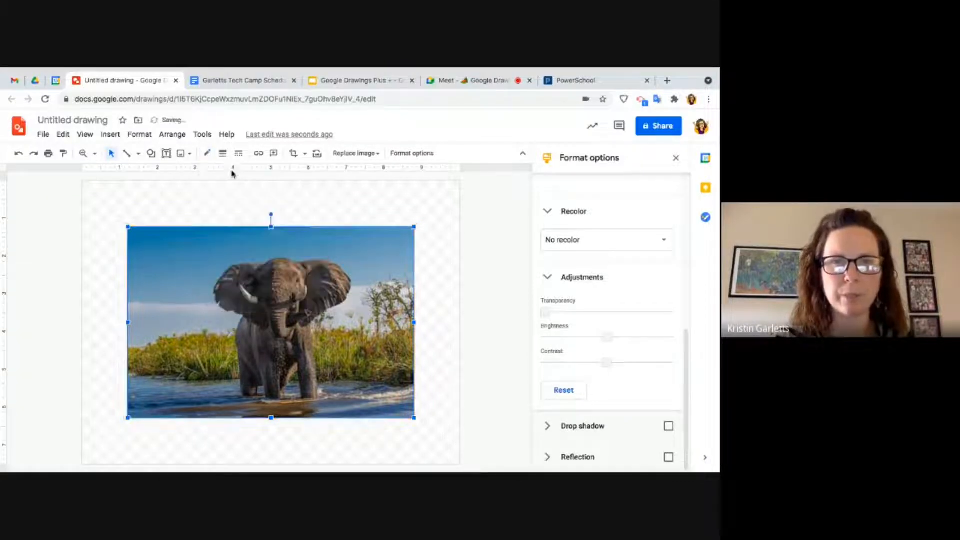
Add a black drop shadow to the elephant image with increased distance, reduced angle, higher transparency and a slightly larger blur radius.
click(590, 429)
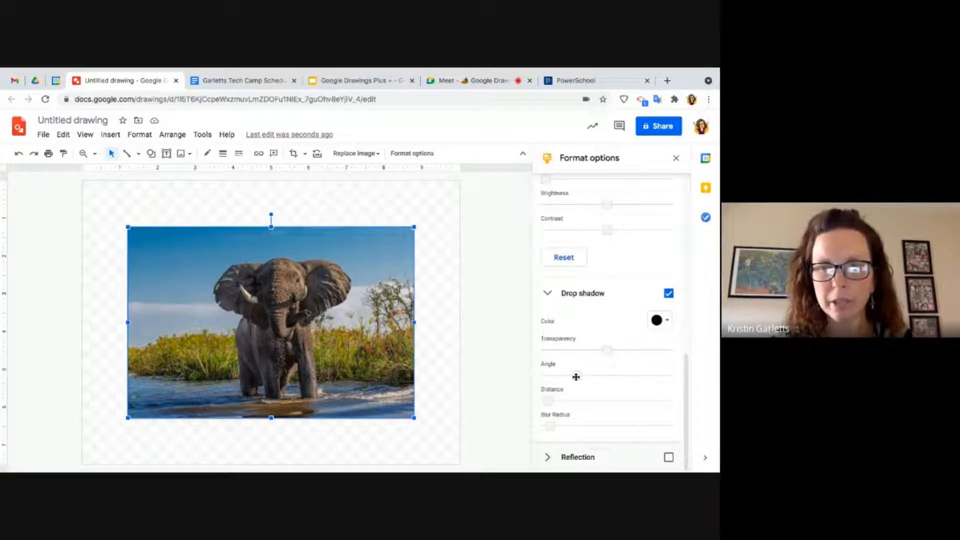
drag(550, 402, 557, 383)
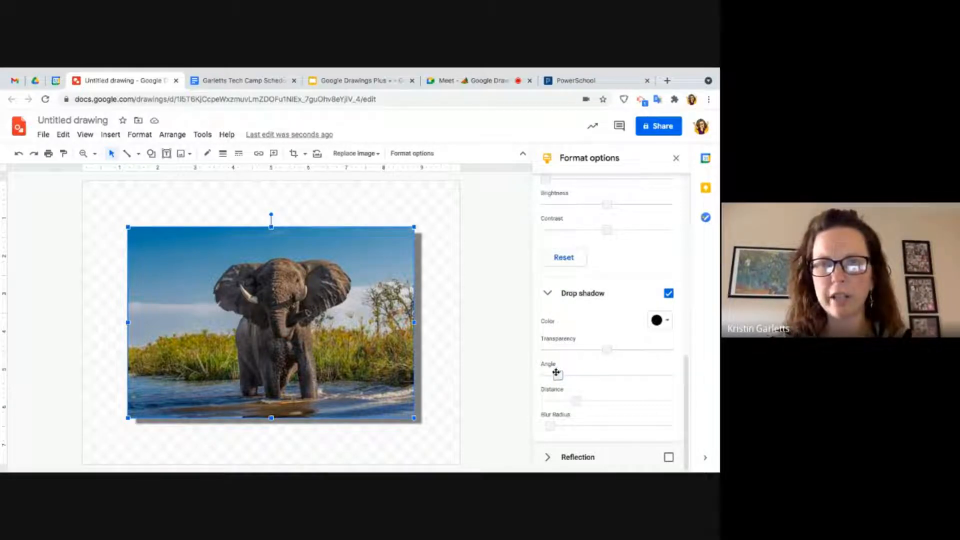
drag(609, 351, 629, 350)
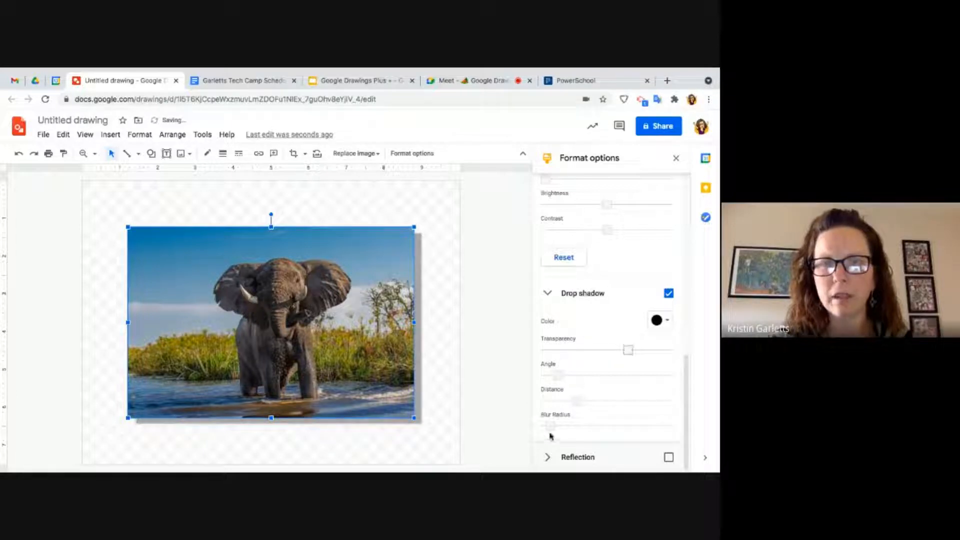
drag(549, 426, 558, 430)
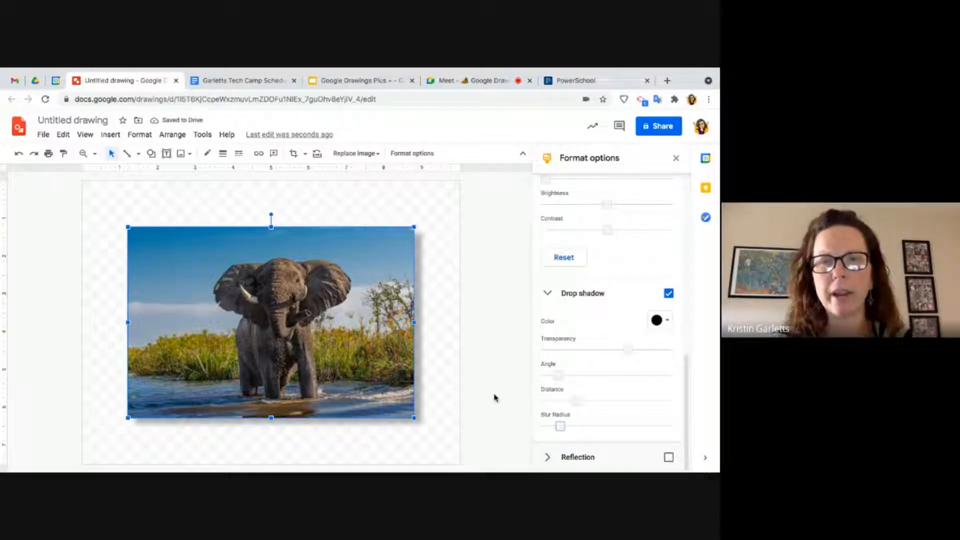
click(442, 396)
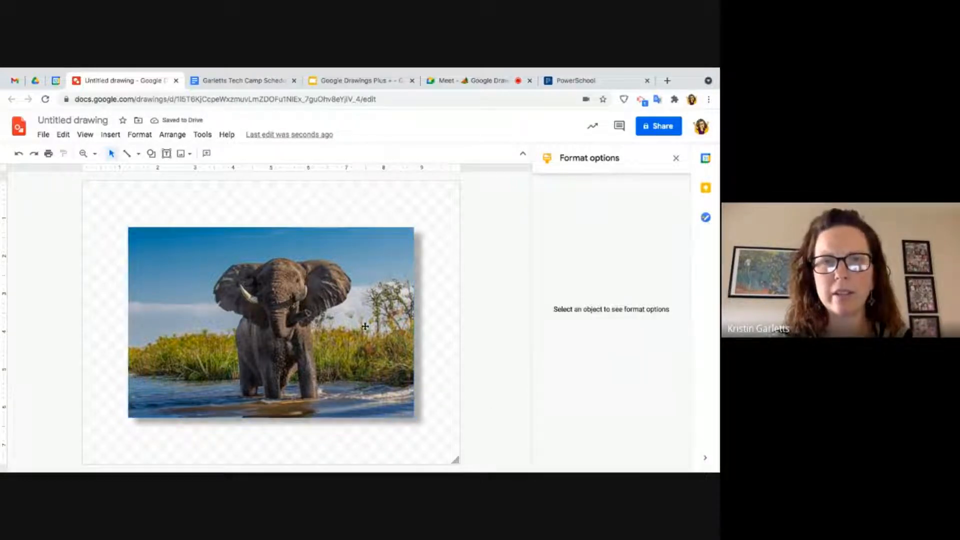
Set the drawing's background to solid white.
right_click(137, 199)
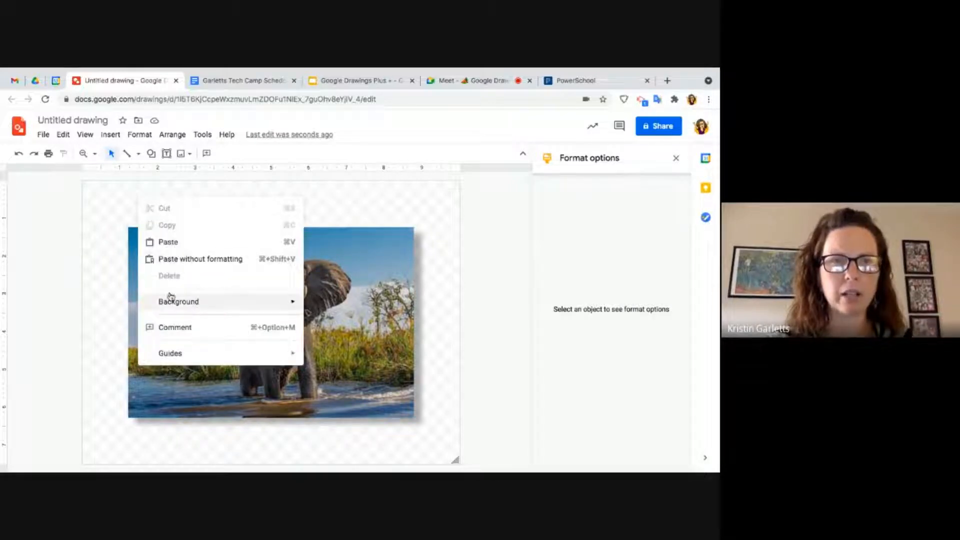
mouse_move(167, 301)
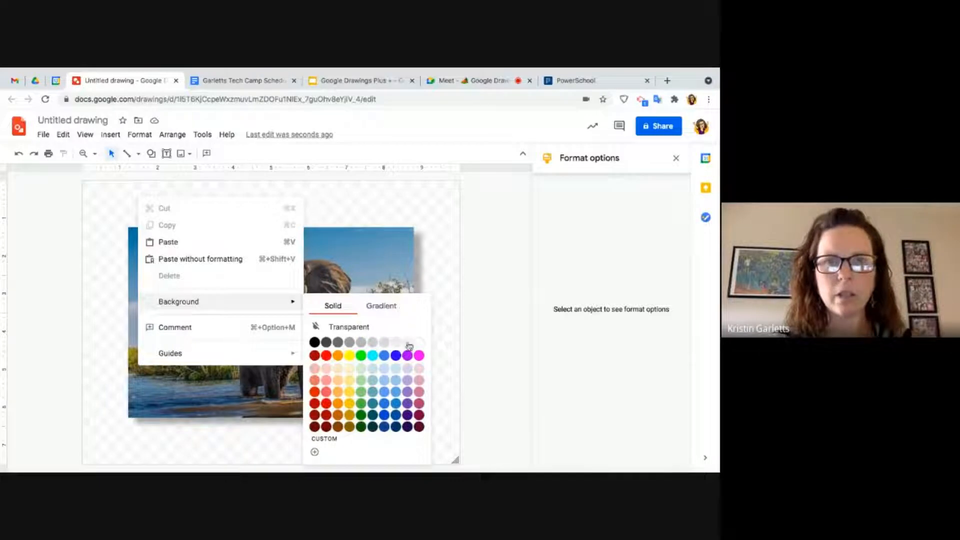
click(418, 343)
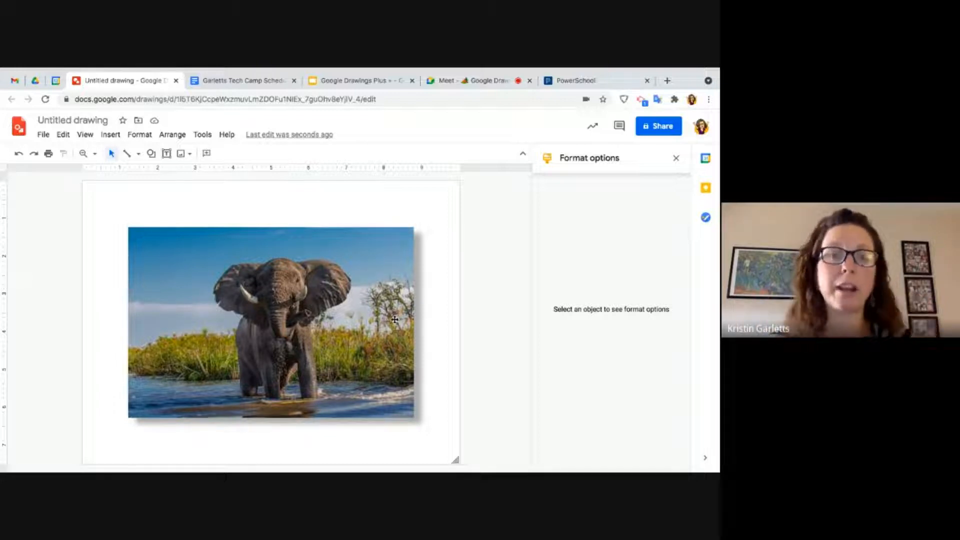
Try a reflection on the elephant image, look at its settings, and remove the reflection.
click(372, 326)
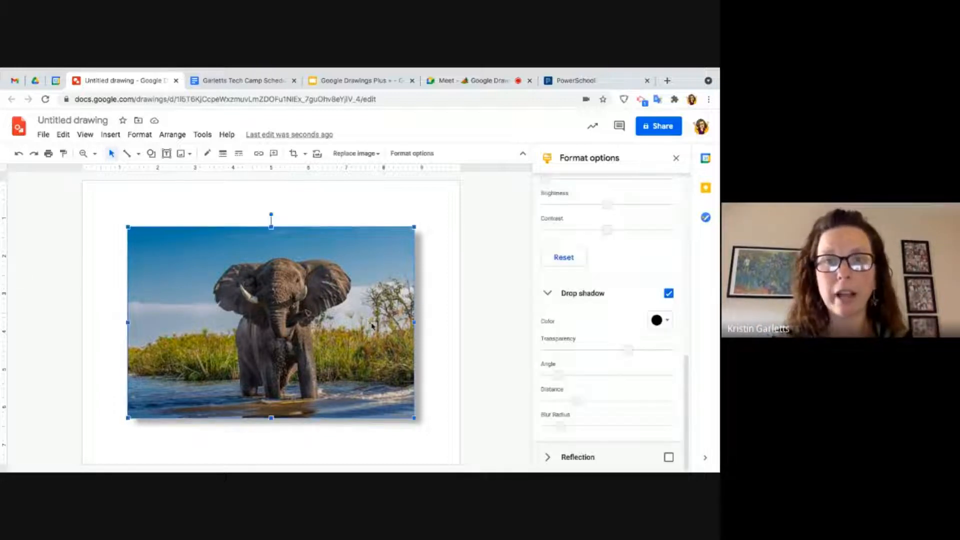
click(548, 296)
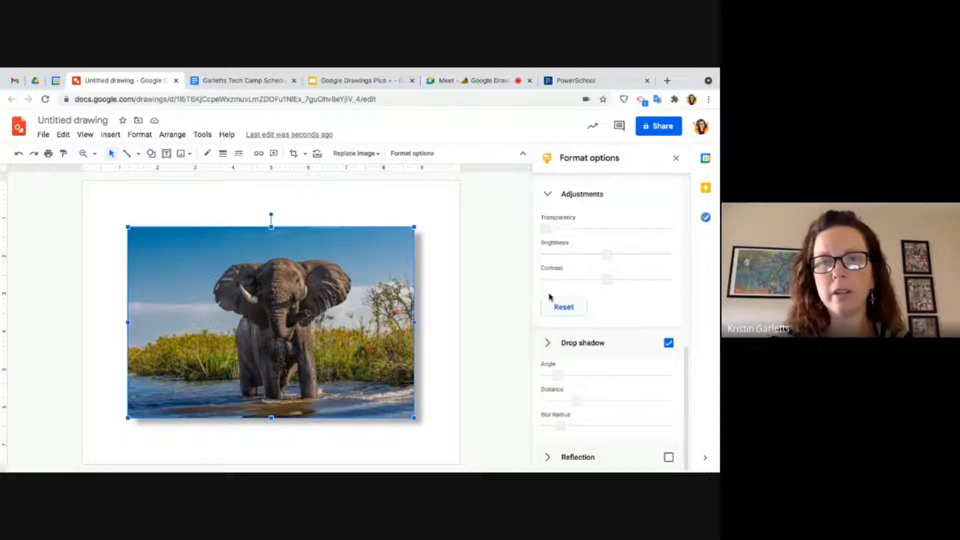
click(549, 458)
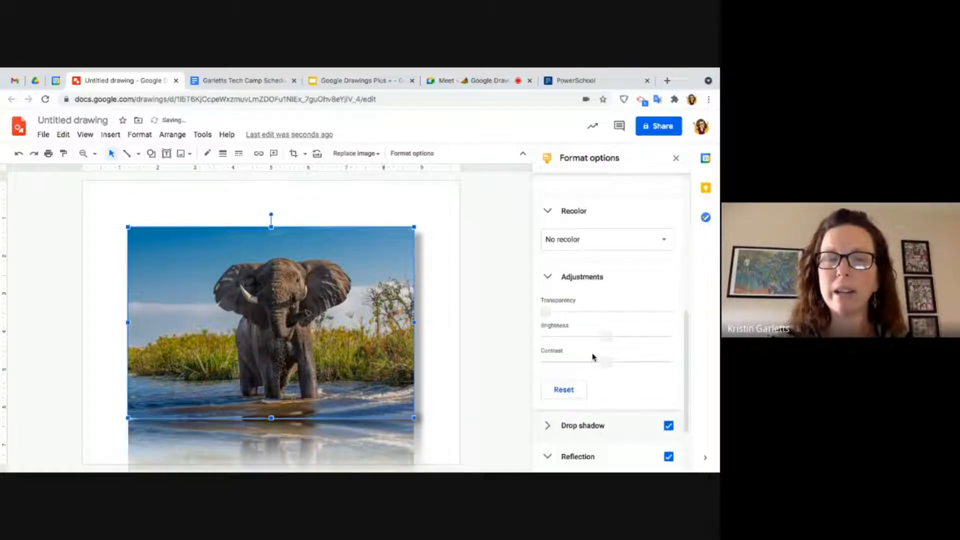
scroll(592, 356, down, 2)
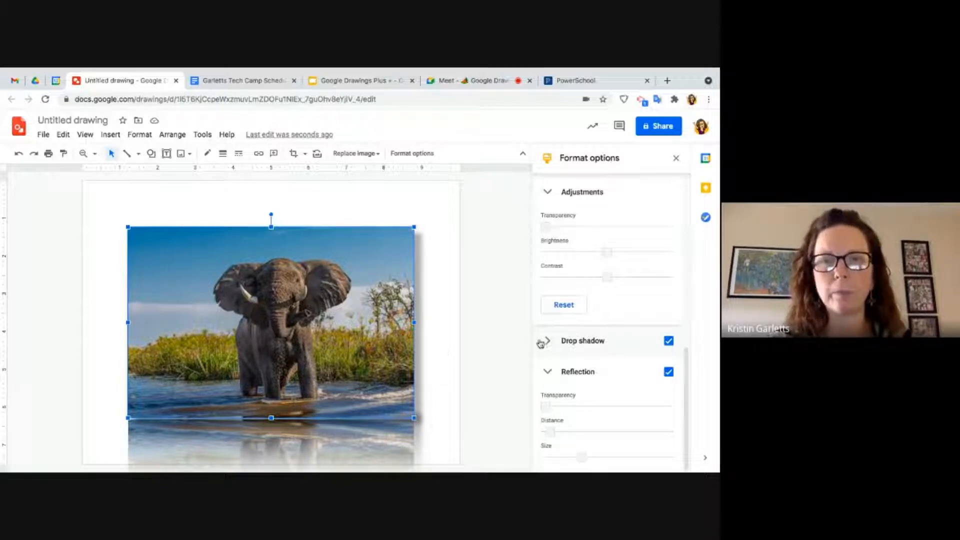
click(547, 372)
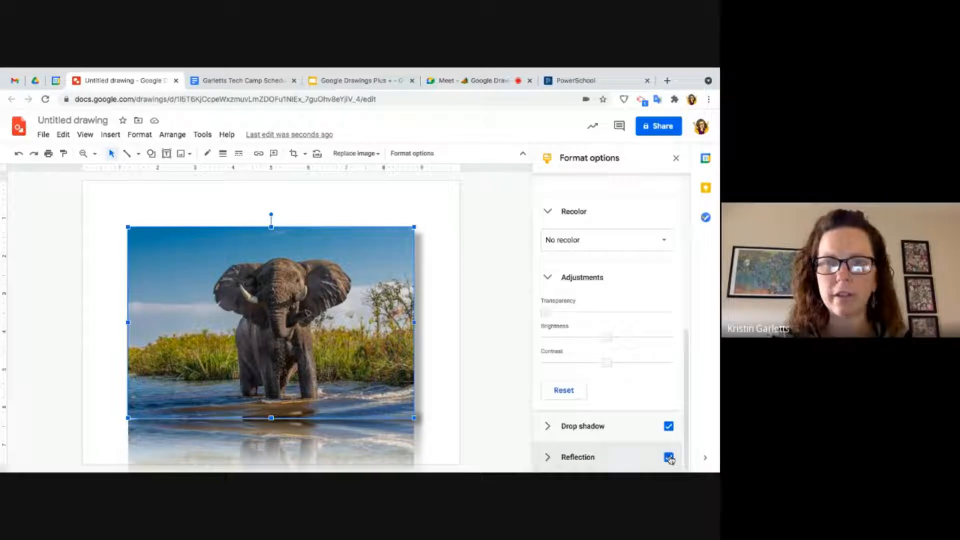
click(669, 457)
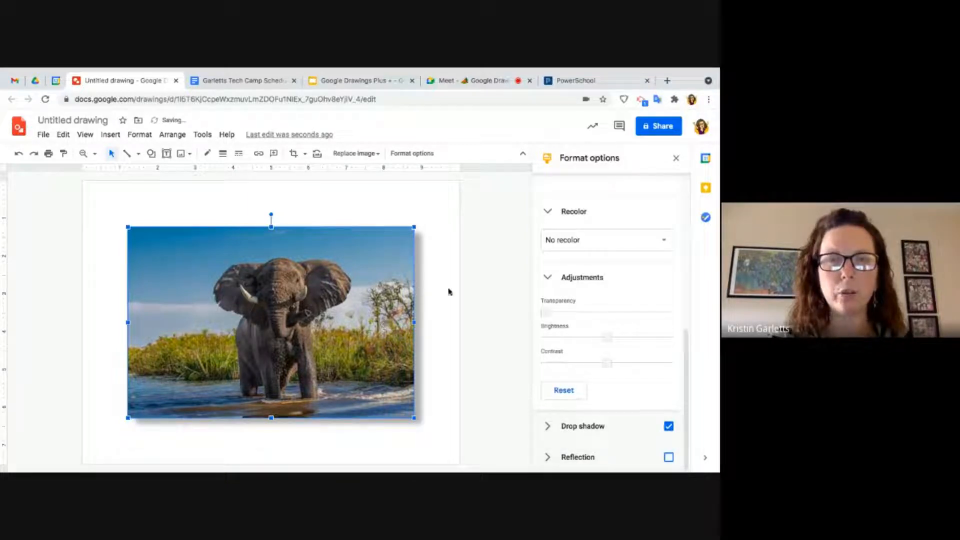
Switch to the Google Drawings Plus + presentation and show slide 7 on borders, masks, order and hyperlinks for images.
click(363, 80)
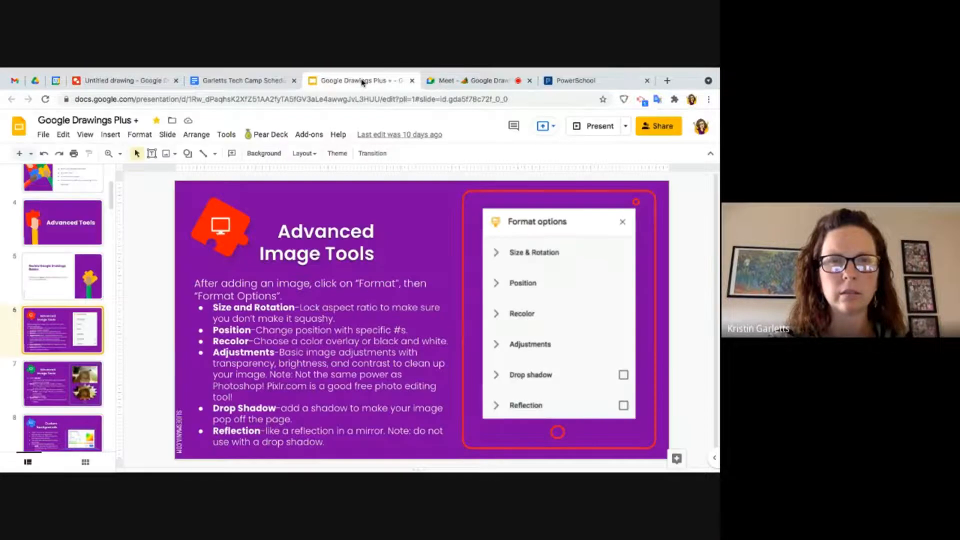
click(54, 390)
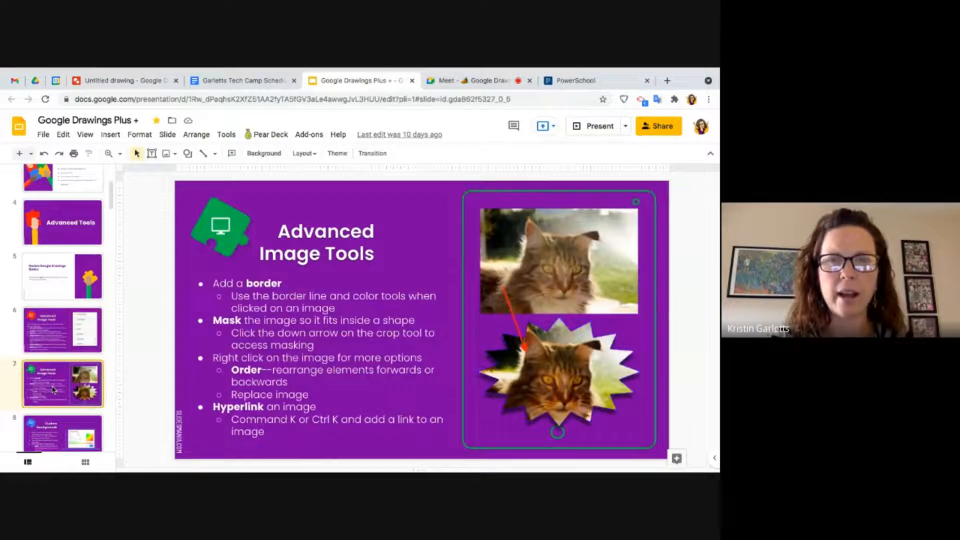
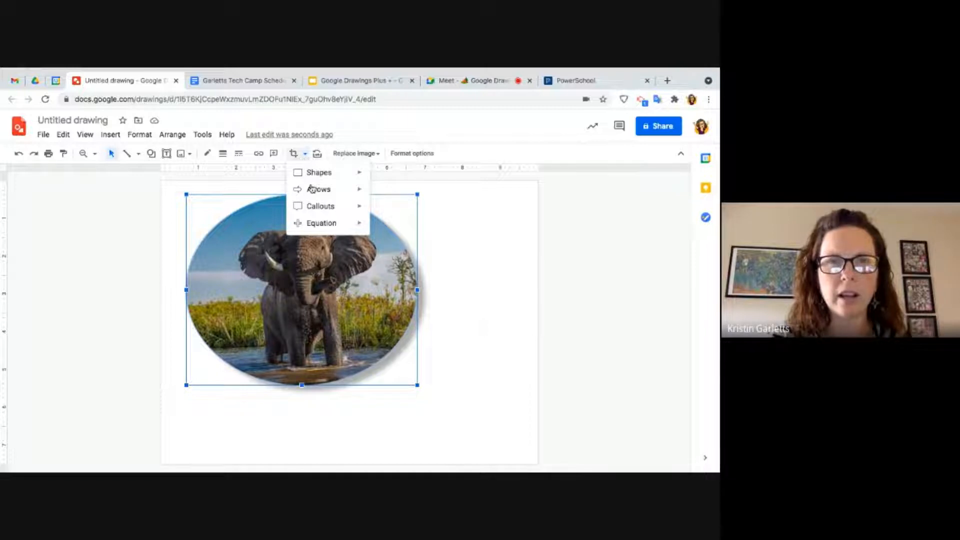
Mask the elephant image with the rounded rectangular callout shape.
mouse_move(317, 206)
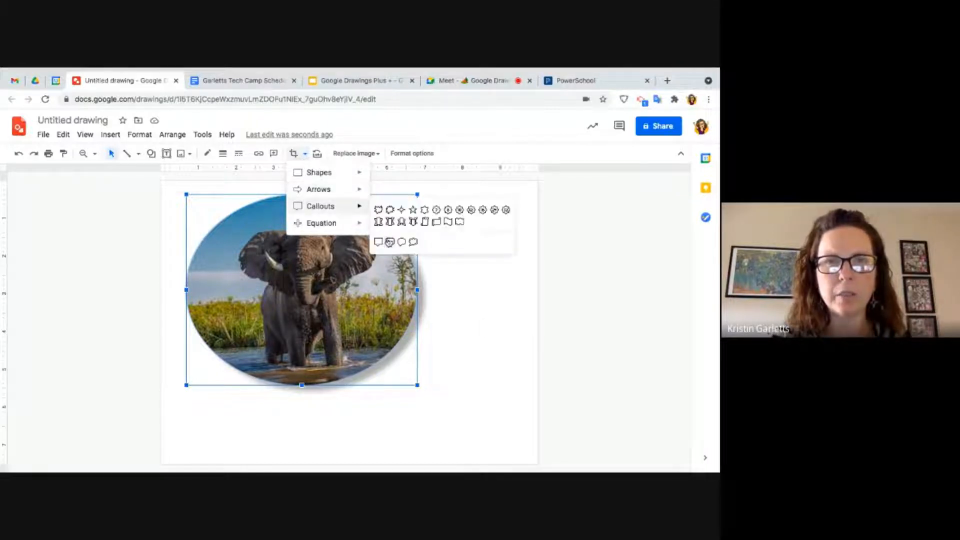
click(389, 242)
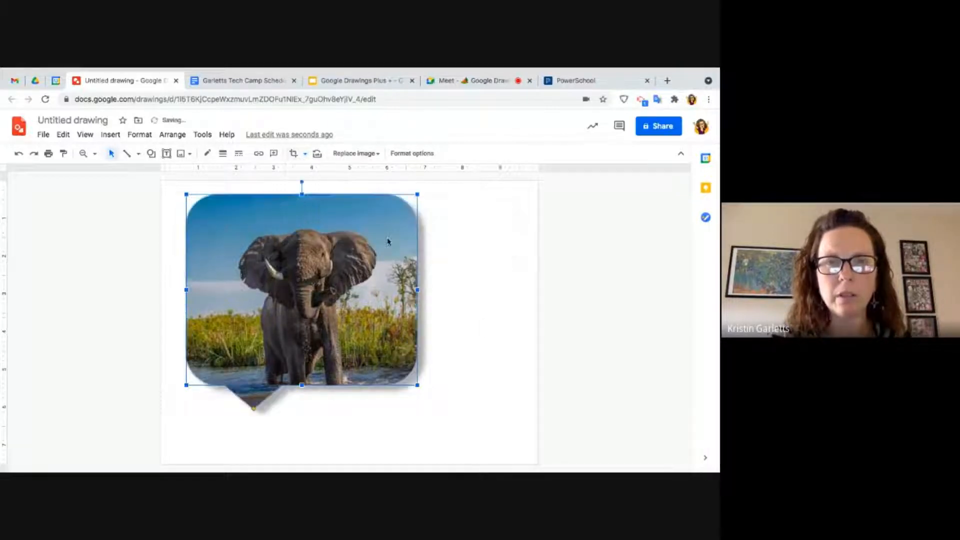
click(342, 441)
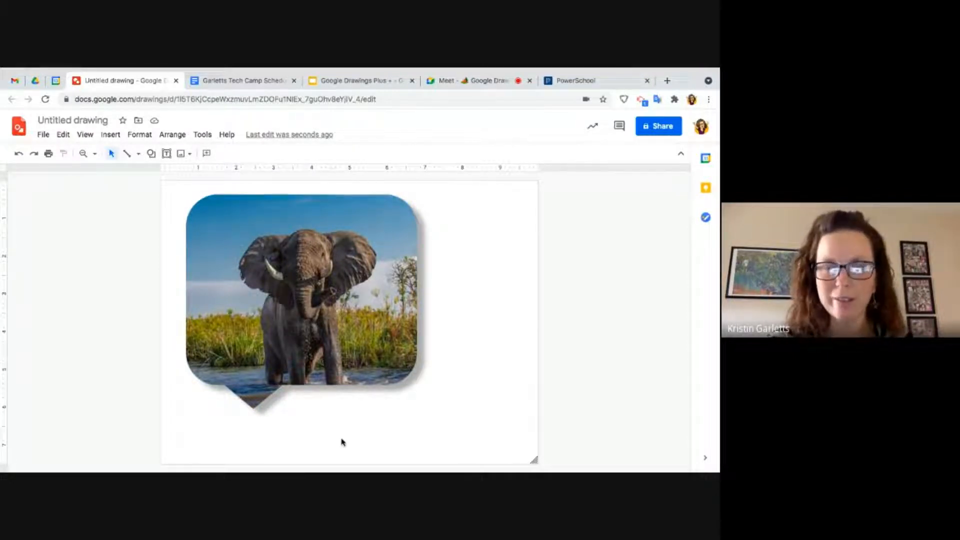
Mask the elephant image with the plus shape from the equation shapes.
click(306, 367)
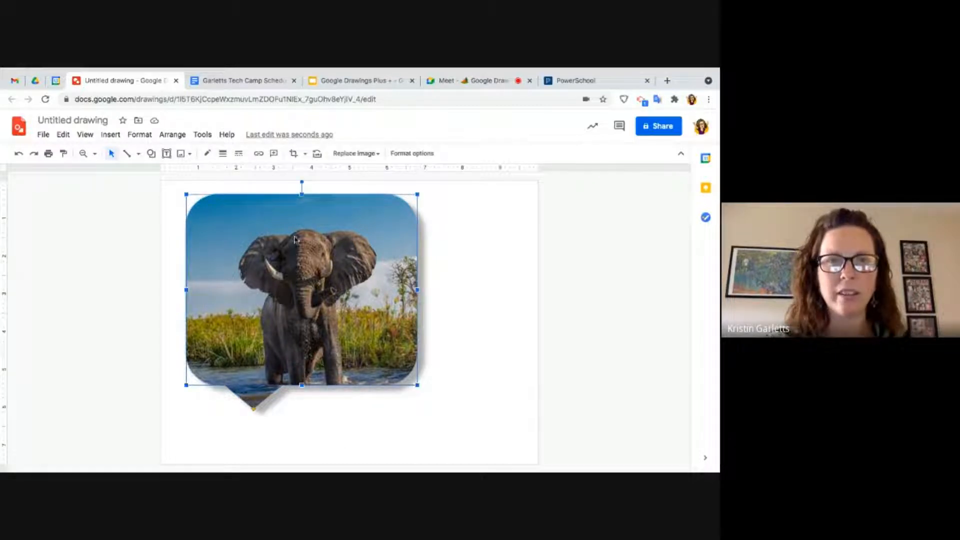
click(304, 154)
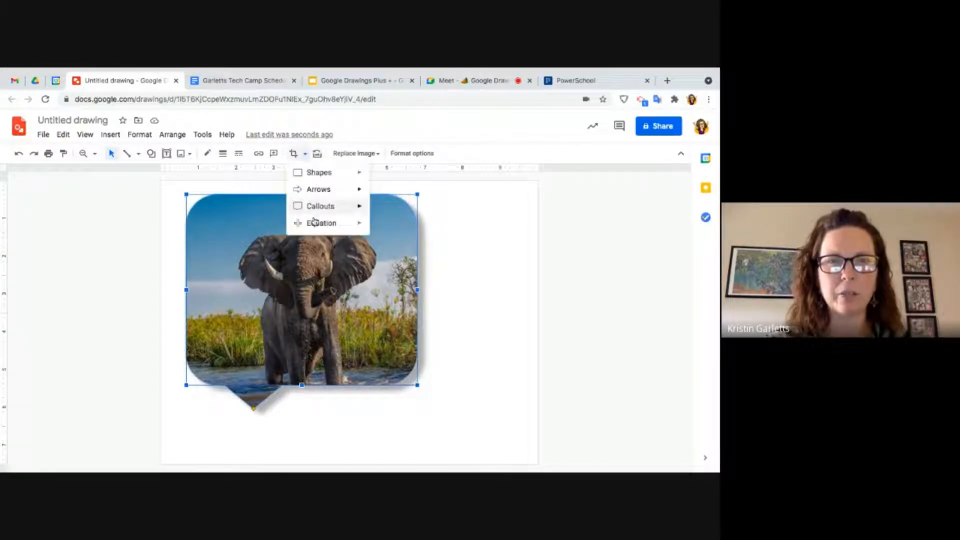
mouse_move(314, 224)
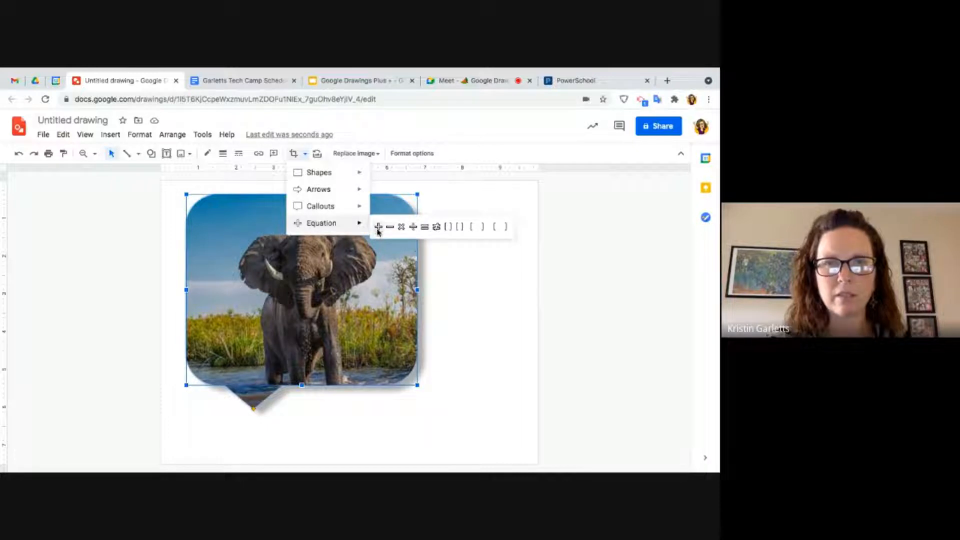
click(378, 228)
click(348, 453)
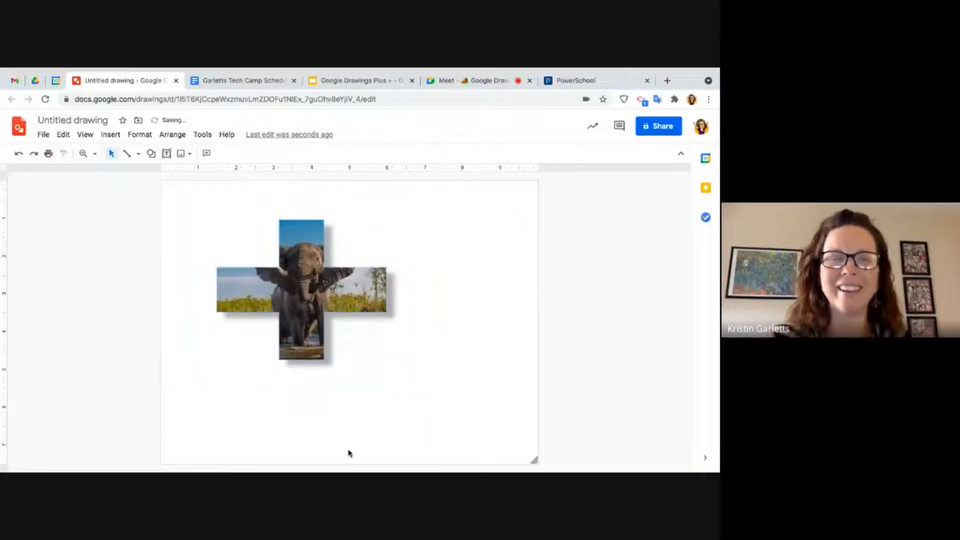
Mask the elephant image with the cloud callout shape.
click(302, 298)
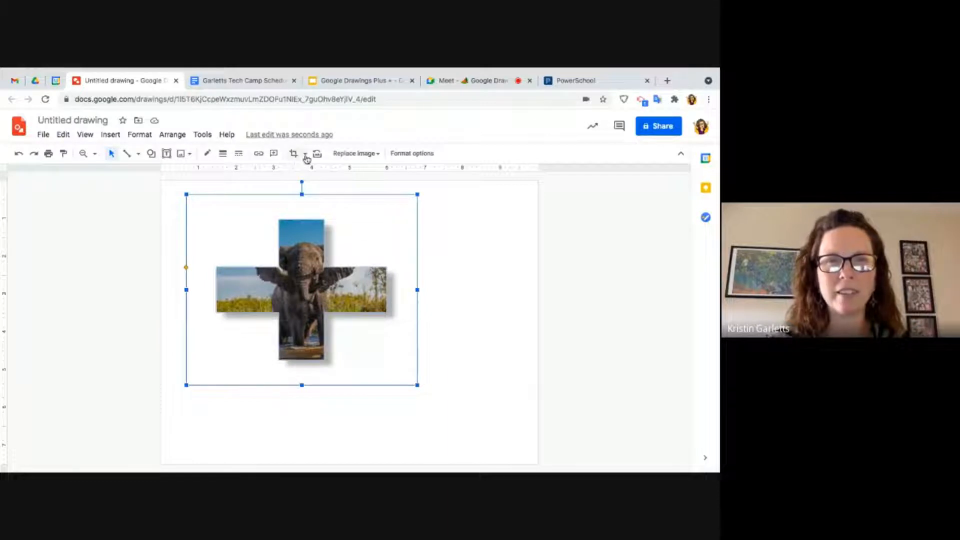
click(304, 154)
mouse_move(328, 206)
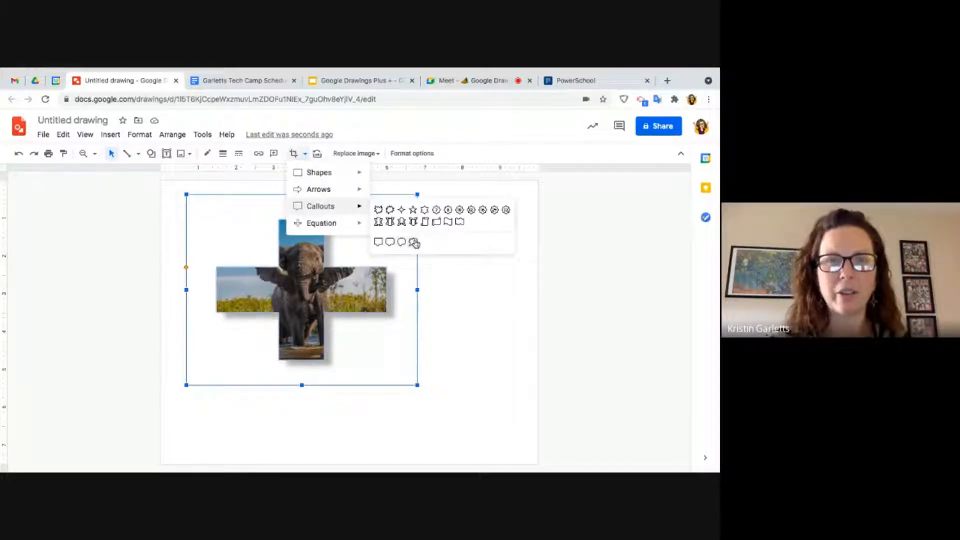
click(414, 243)
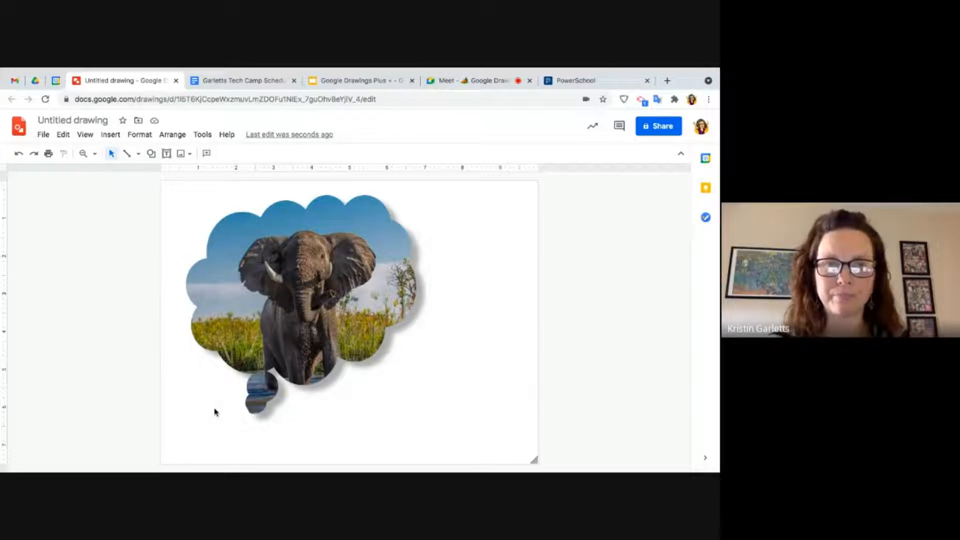
Check the Advanced Image Tools slide, return to the drawing and search the web for "person" images.
click(359, 81)
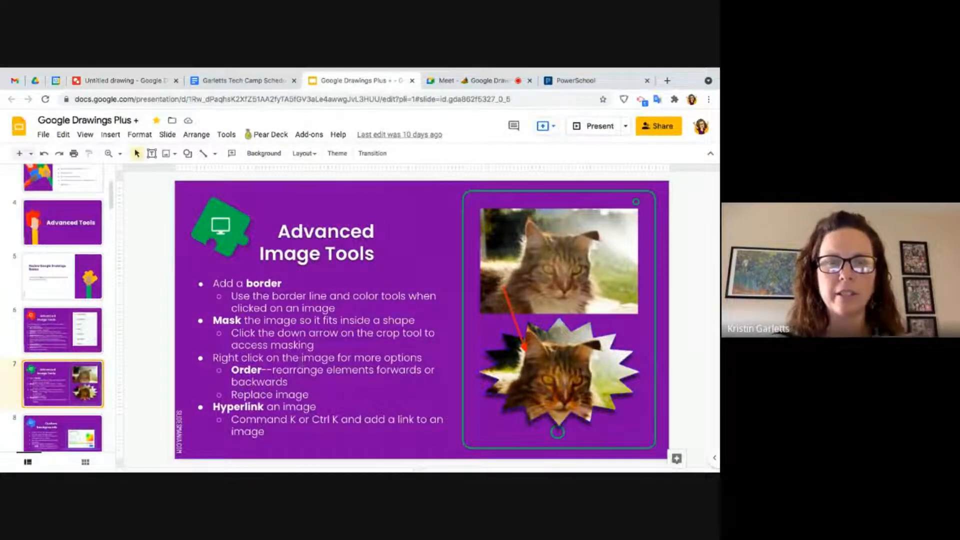
click(126, 80)
click(110, 134)
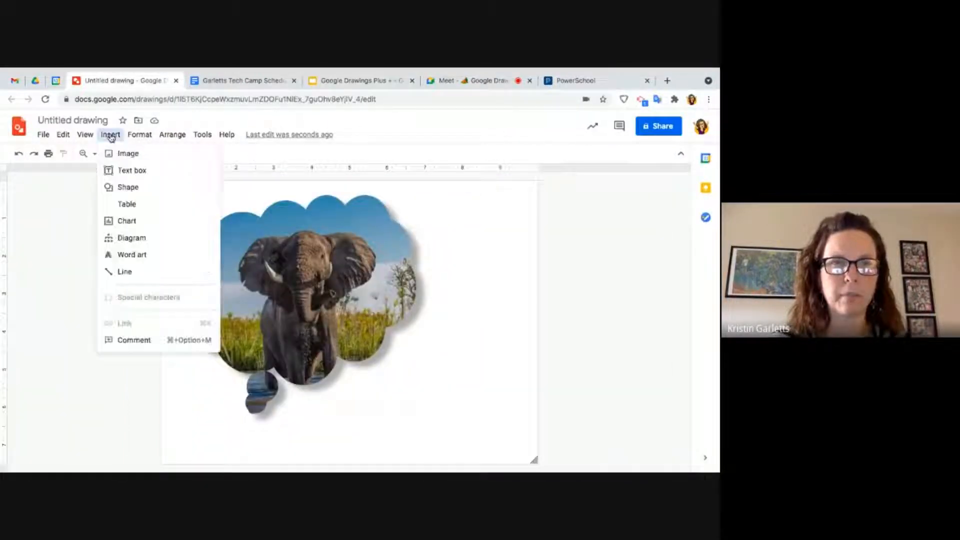
mouse_move(119, 153)
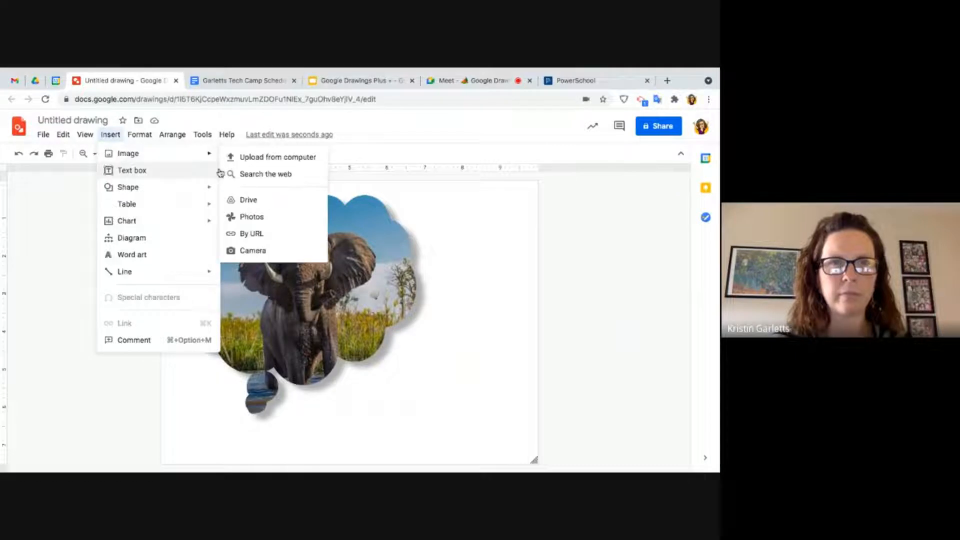
click(238, 174)
click(590, 165)
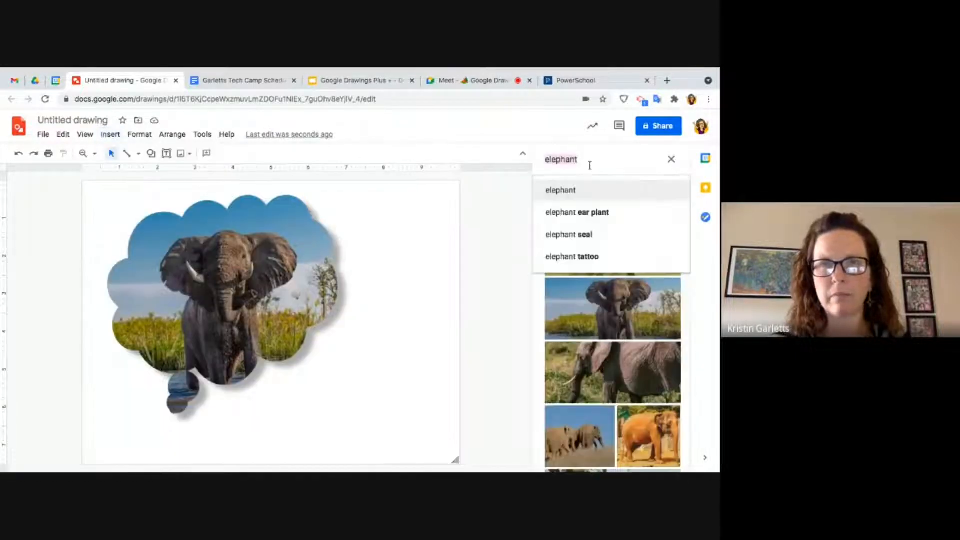
text(person)
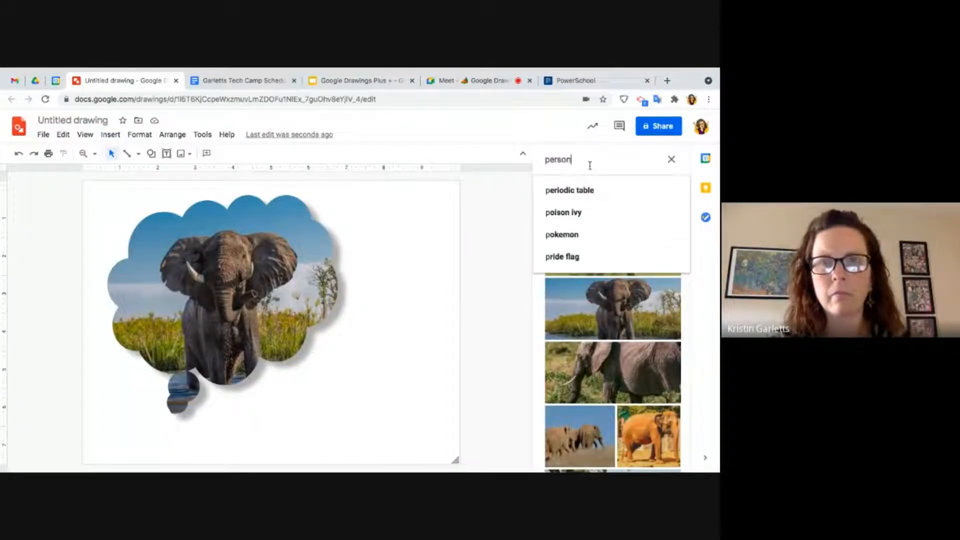
key(Return)
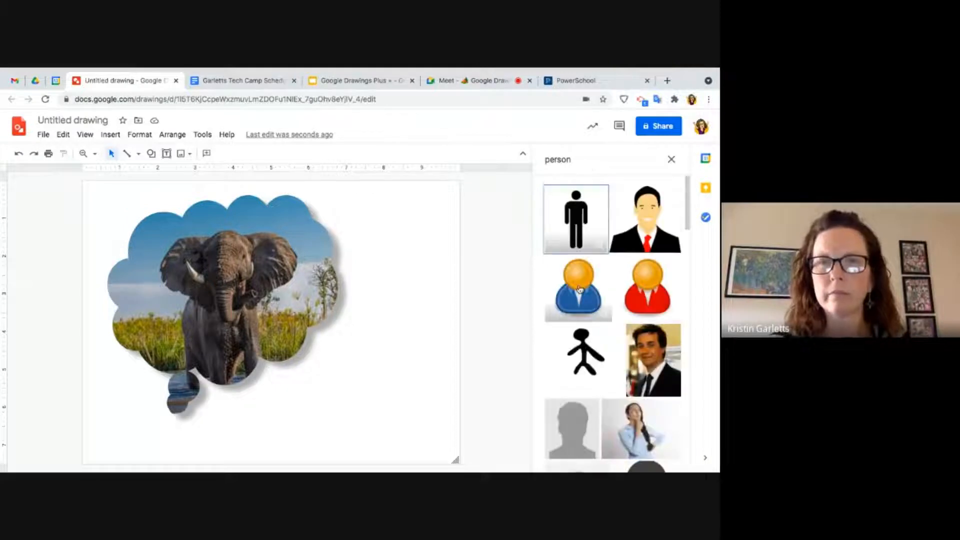
Insert the photo of the thinking woman in a light blue sweater from the web image results.
click(570, 239)
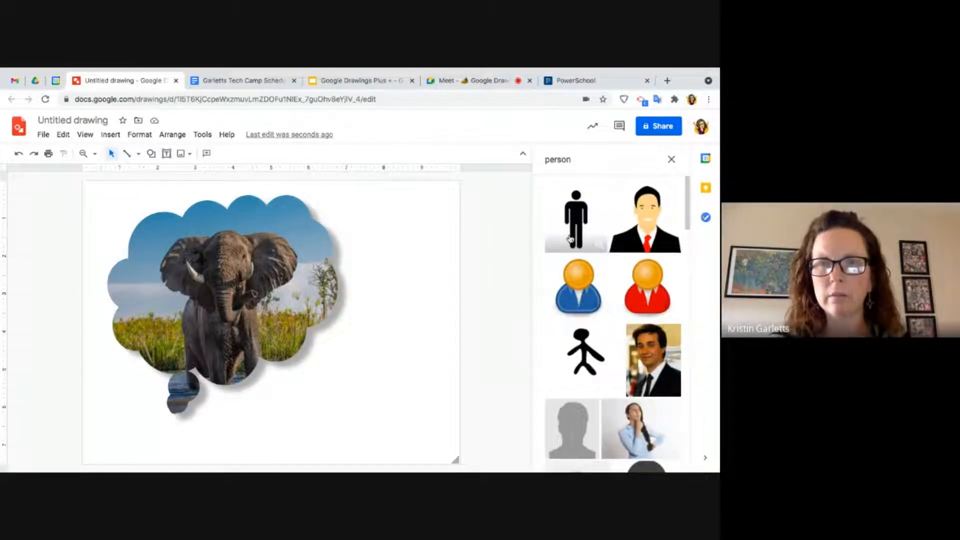
click(571, 239)
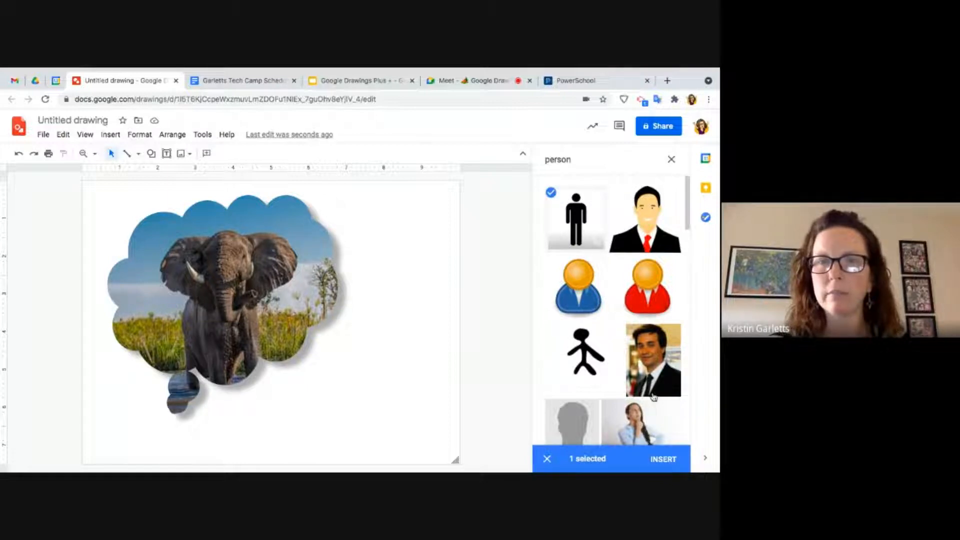
click(661, 459)
click(640, 431)
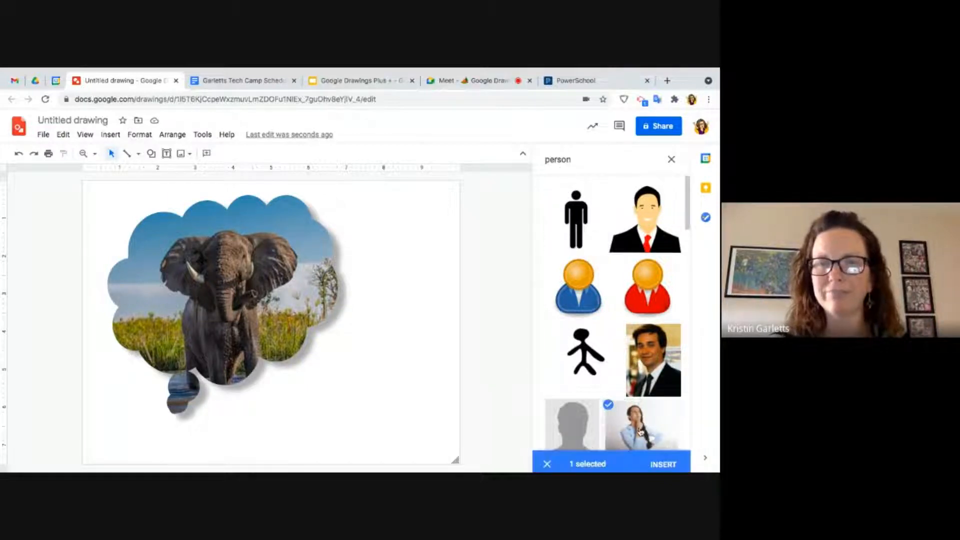
click(663, 458)
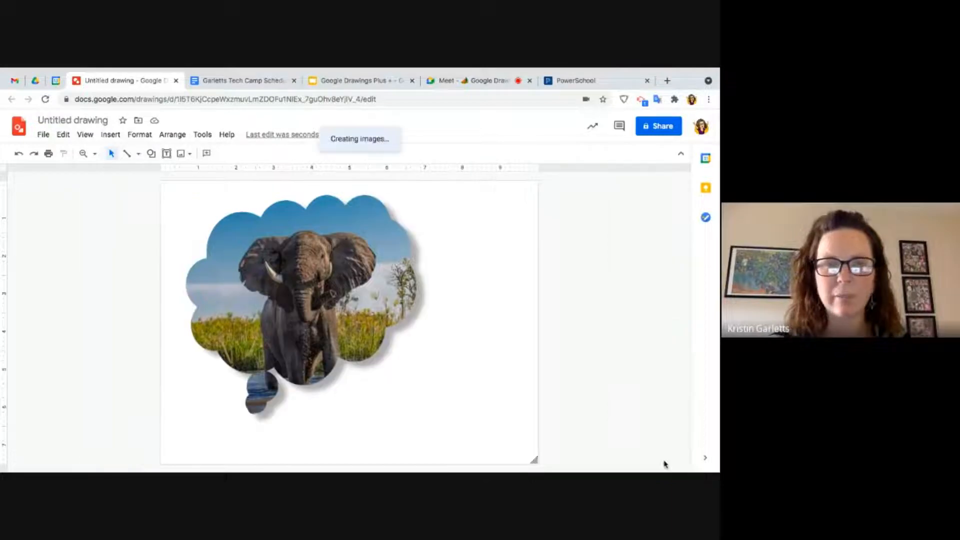
Place the woman's photo in the page's lower-left corner and move the elephant cloud up to overlap its upper-right part.
drag(492, 219, 226, 419)
drag(270, 387, 308, 343)
drag(310, 288, 350, 278)
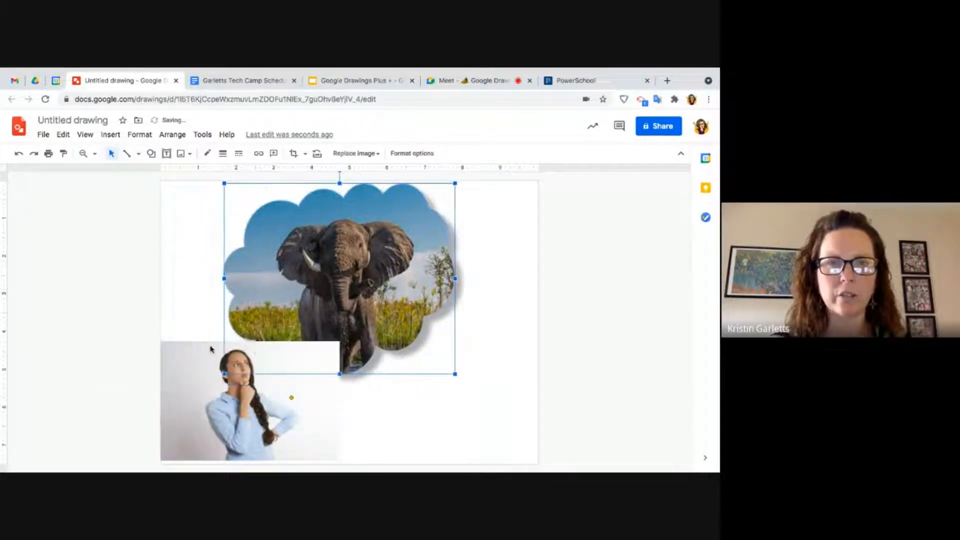
click(366, 393)
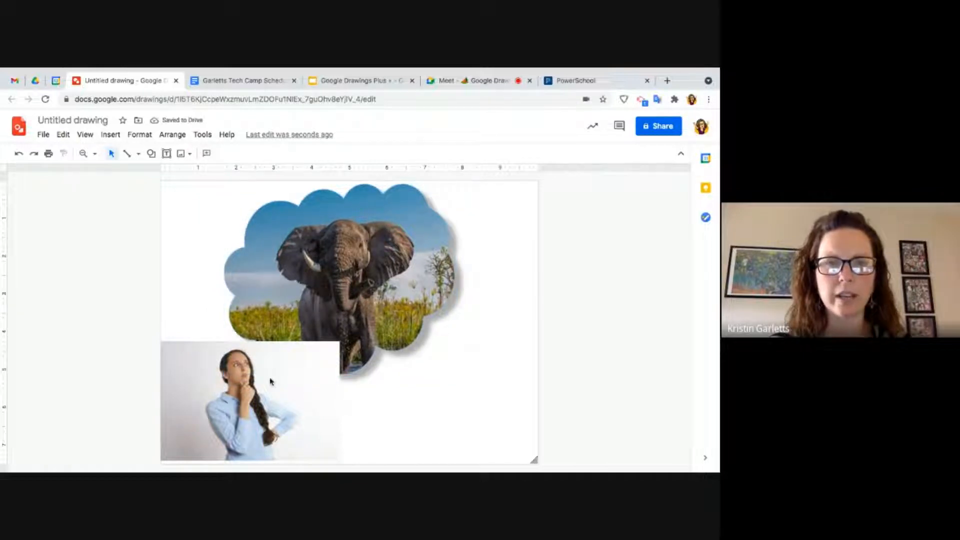
Bring the elephant cloud image to the front, over the woman's photo.
click(290, 289)
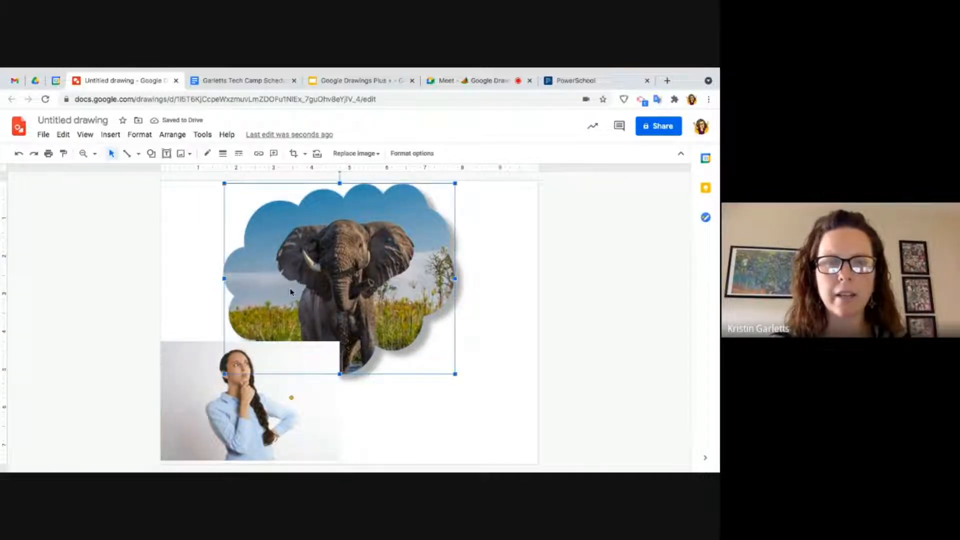
right_click(291, 293)
mouse_move(308, 322)
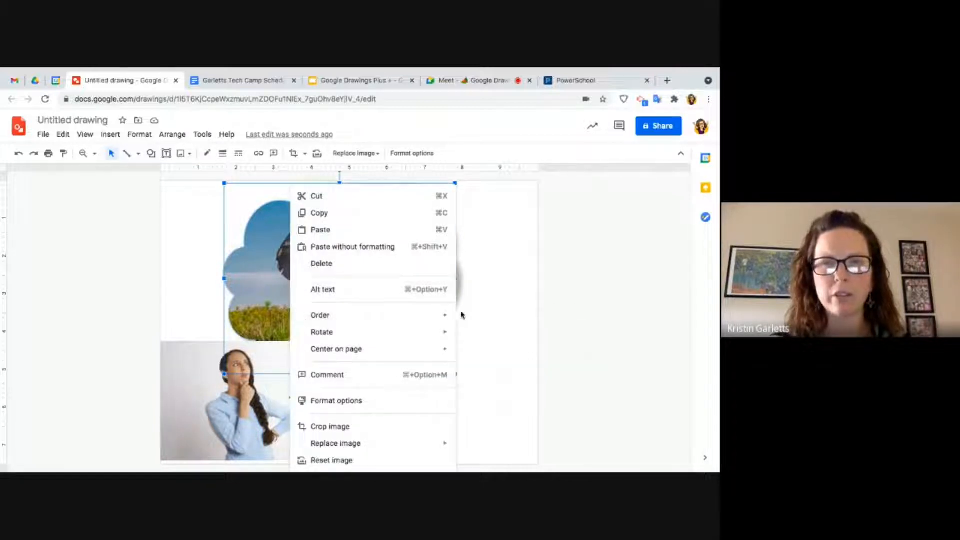
click(476, 318)
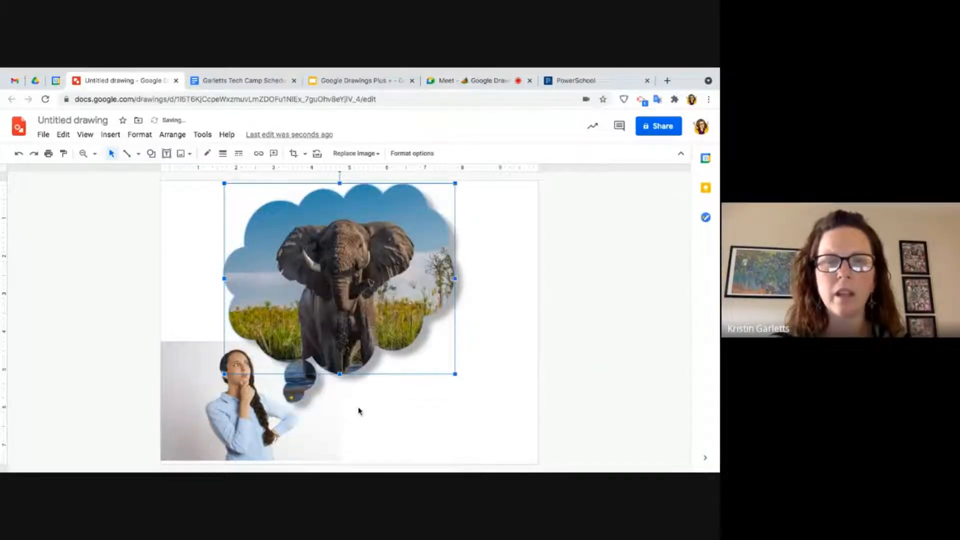
click(388, 402)
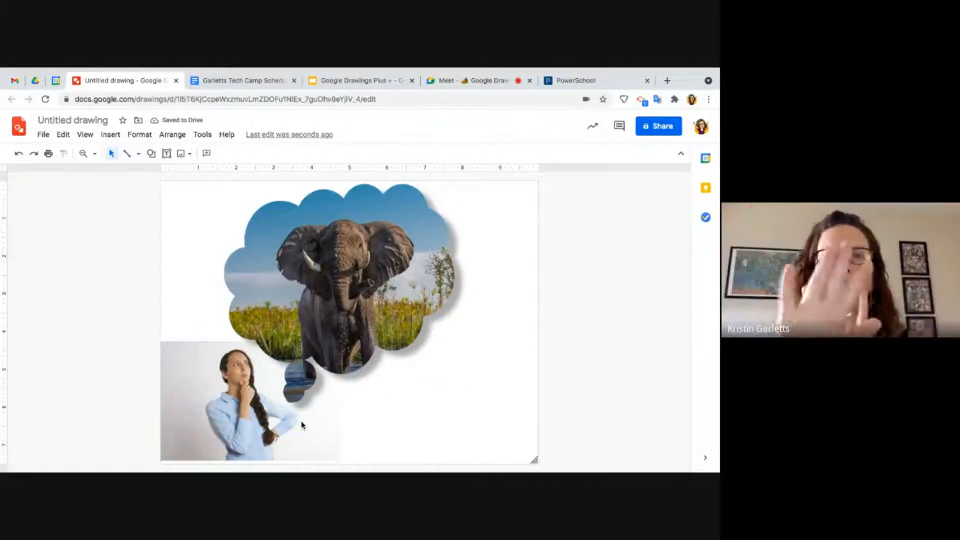
Add a text box reading "Thinking about Elephants" across the upper part of the elephant cloud.
click(167, 155)
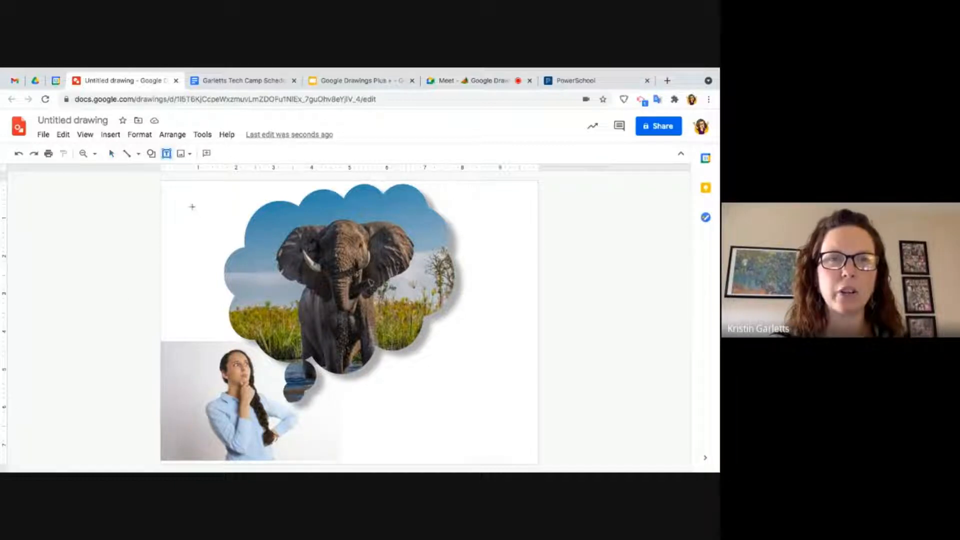
click(192, 208)
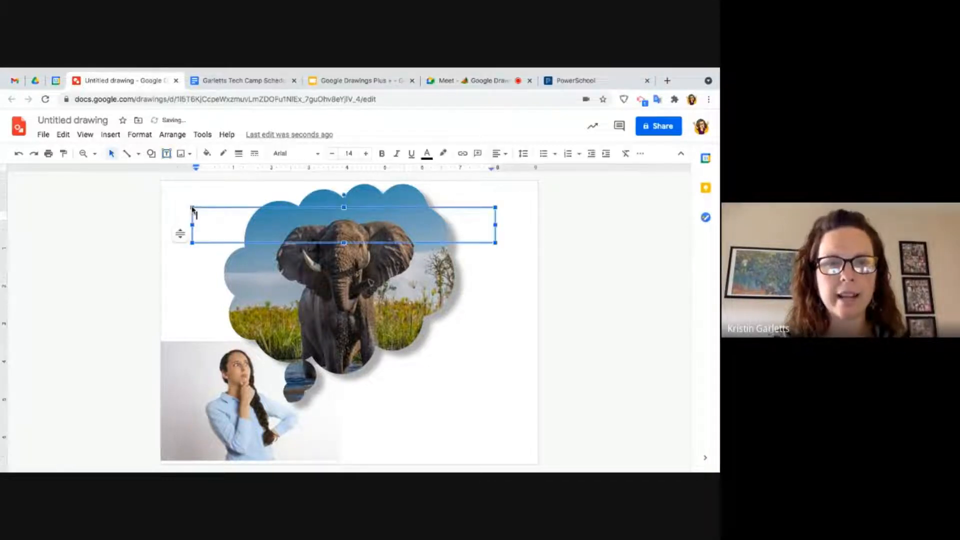
text(Thinking a)
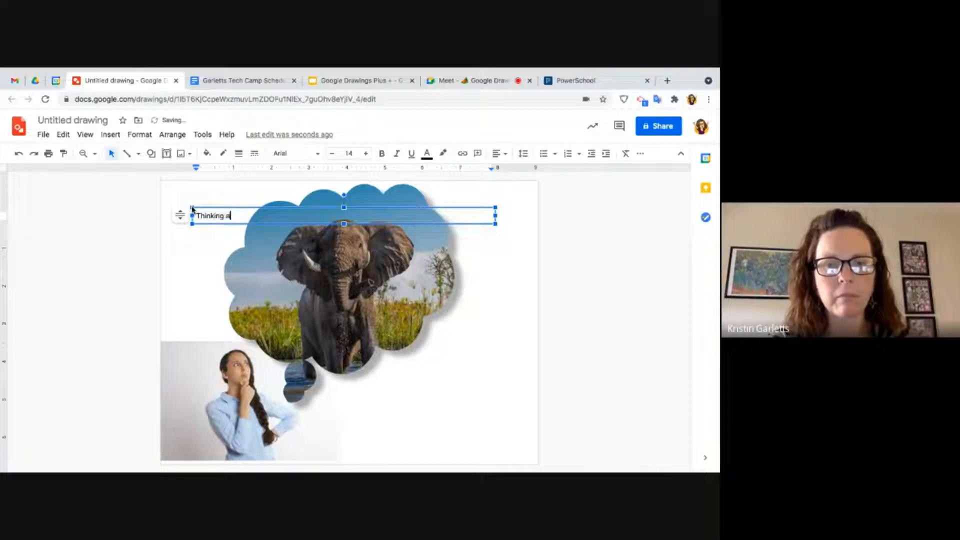
text(bout Elephants)
Set the font size of the "Thinking about Elephants" text to 30.
triple_click(220, 211)
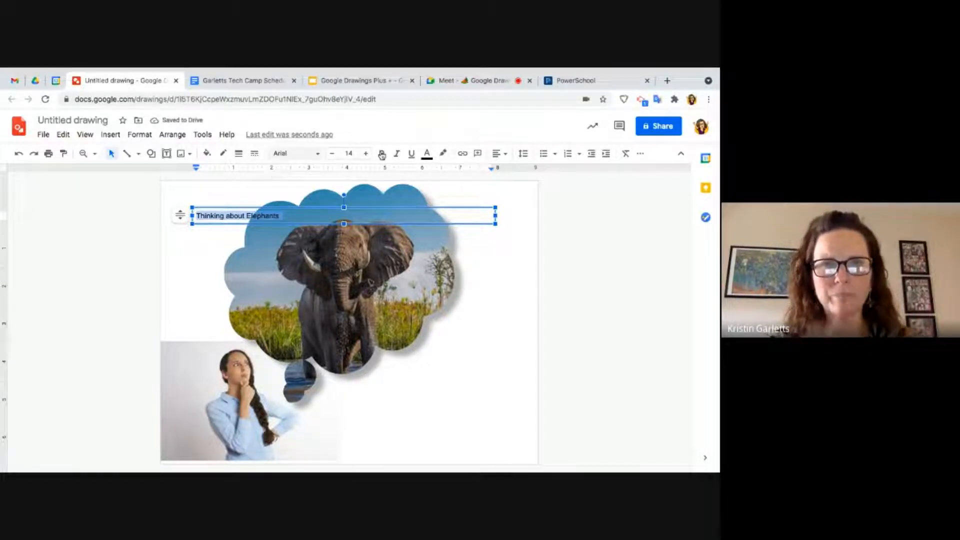
click(349, 153)
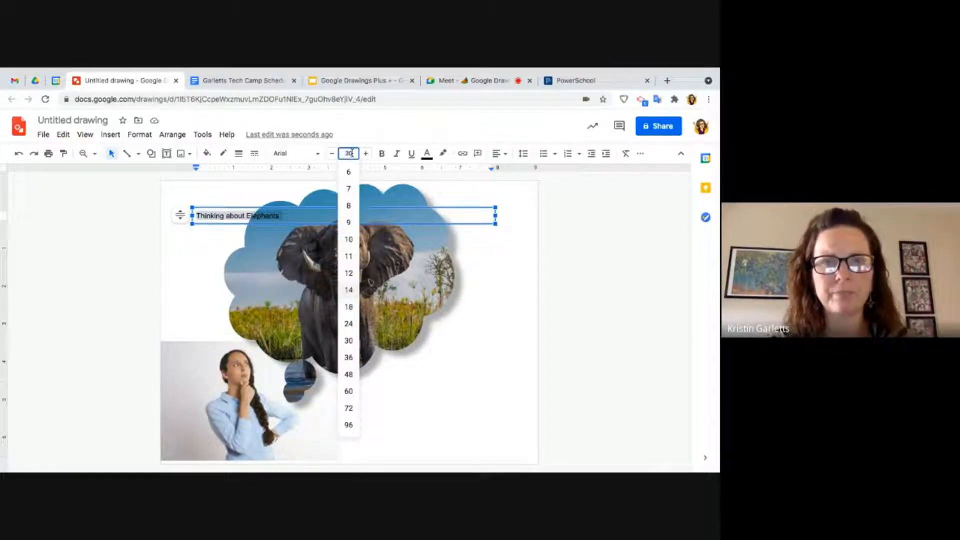
text(30)
key(Return)
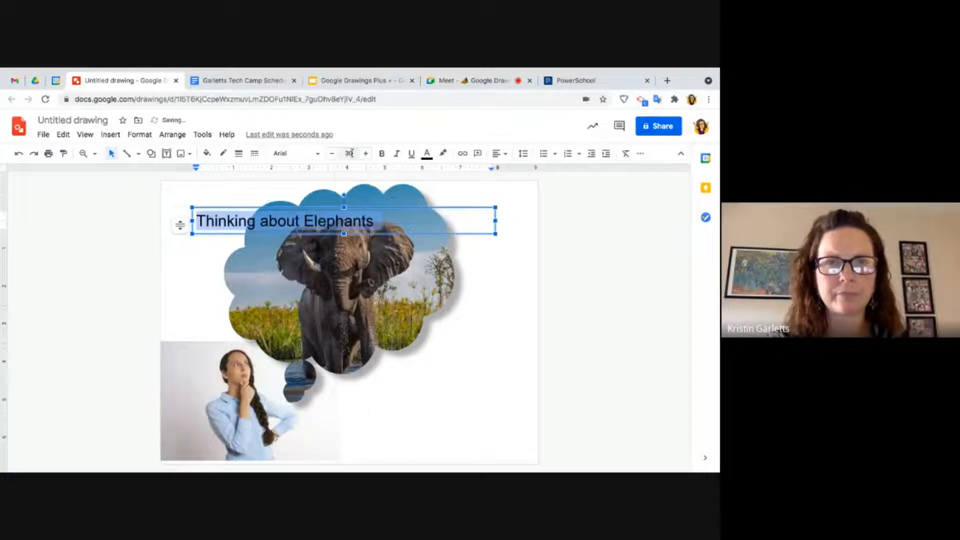
click(404, 257)
Bring the elephant cloud image to the front, over the title text.
click(189, 230)
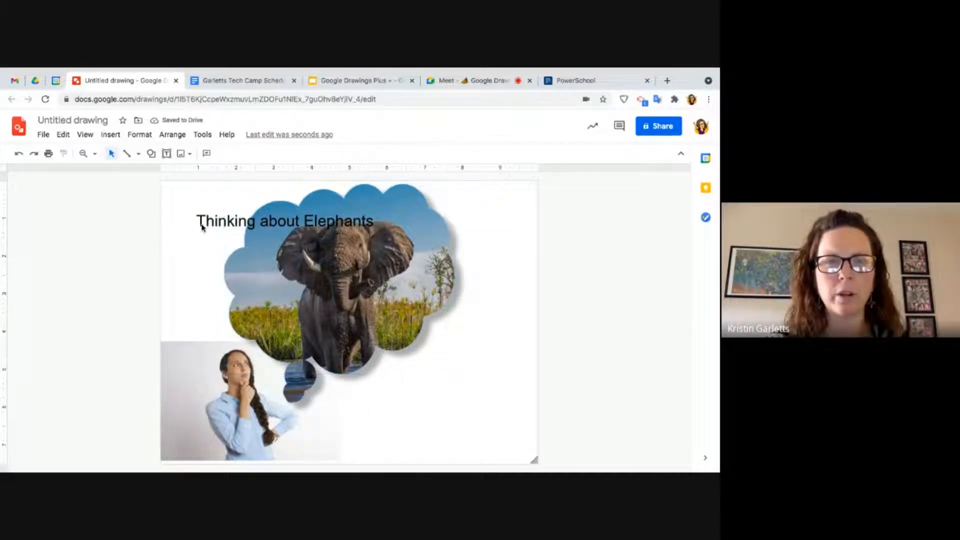
click(202, 228)
click(261, 288)
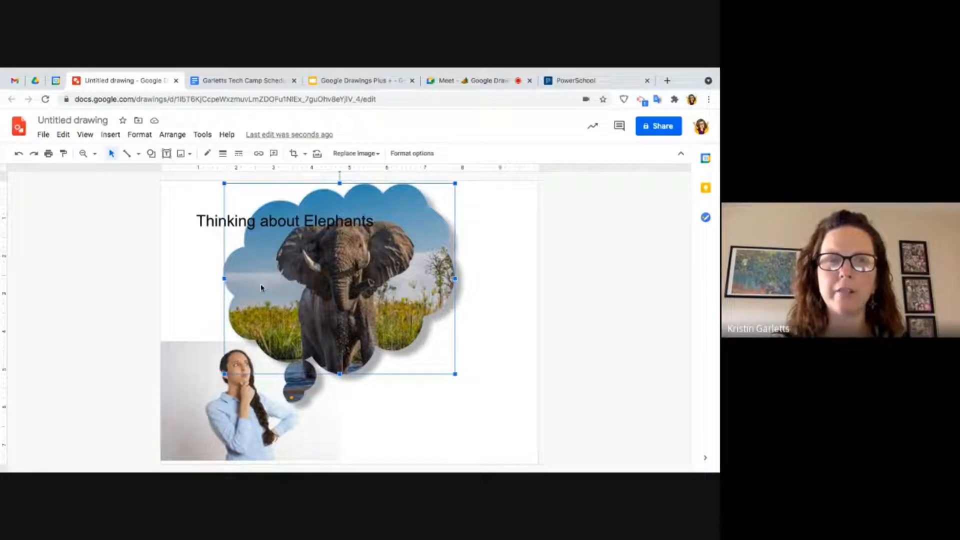
right_click(261, 287)
mouse_move(280, 316)
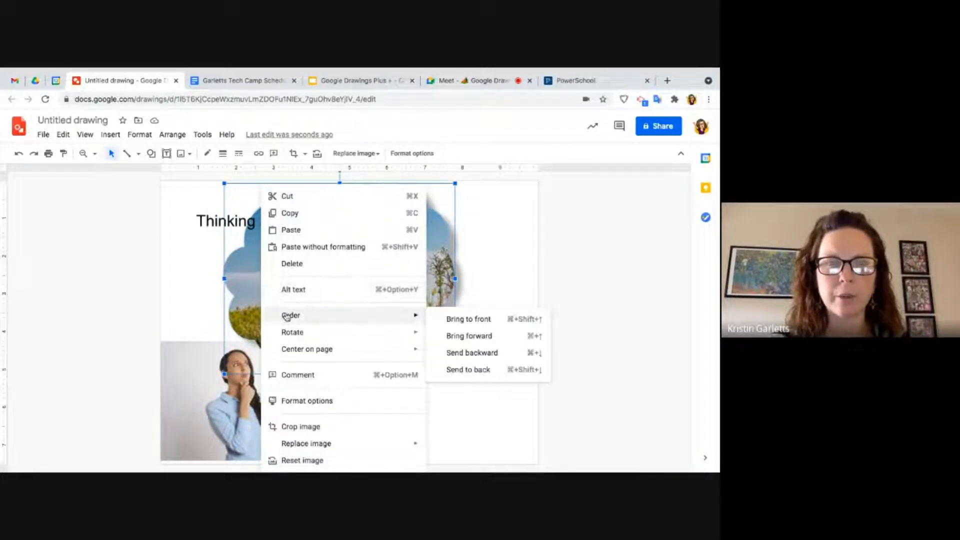
click(449, 319)
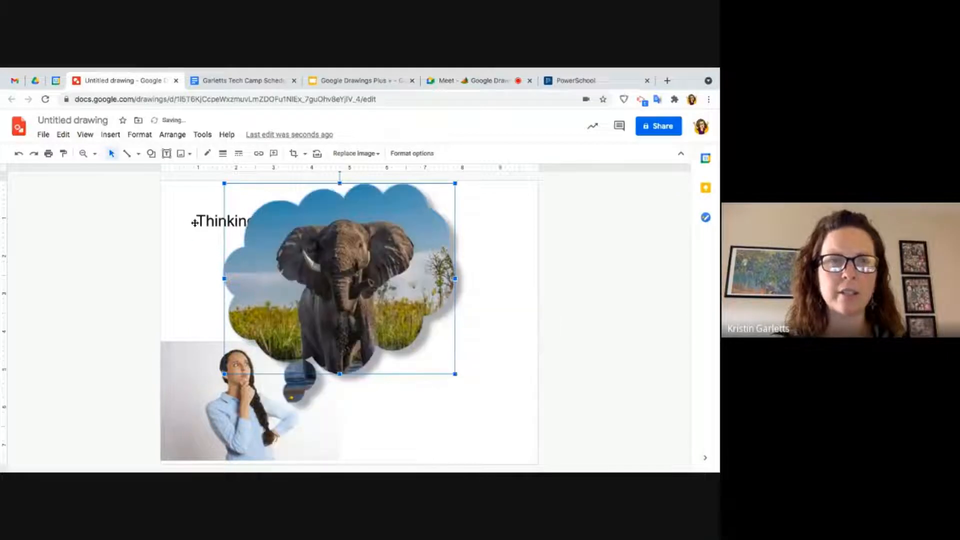
Bring the "Thinking about Elephants" text box to the front, over the elephant image.
click(204, 220)
right_click(204, 220)
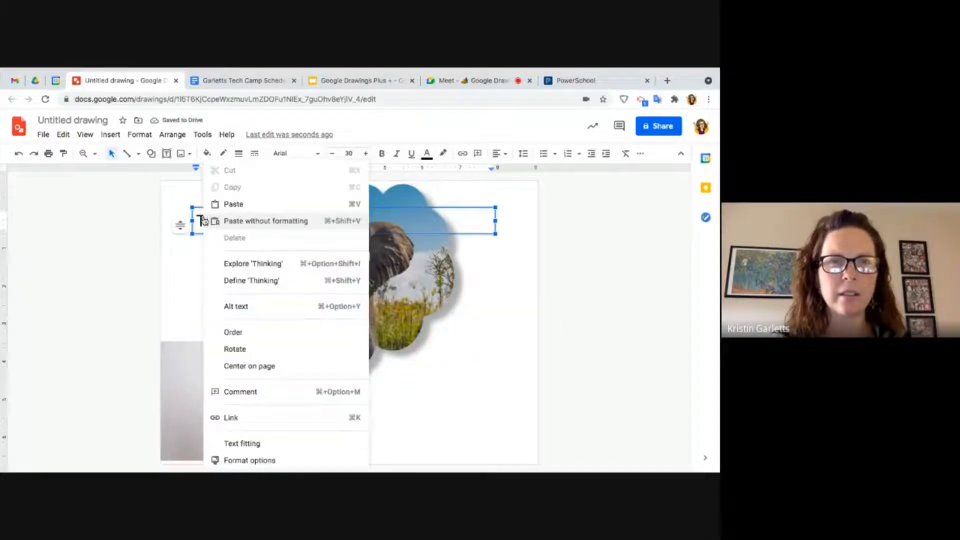
mouse_move(235, 332)
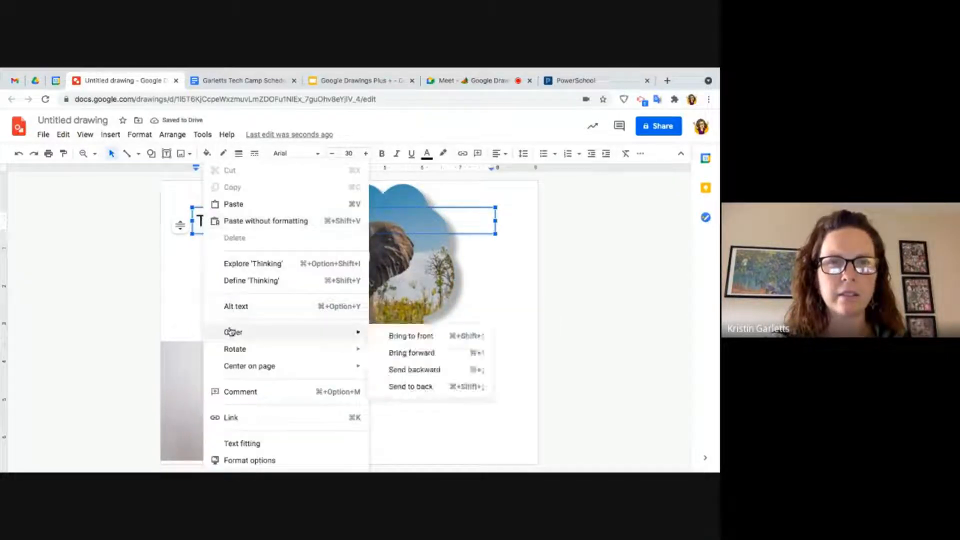
click(411, 338)
click(386, 408)
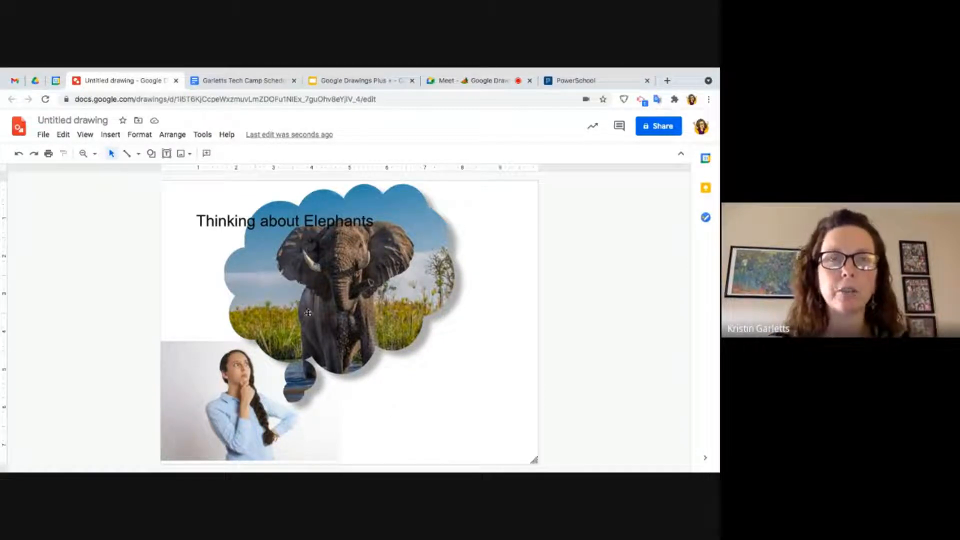
Try to find a link target for the elephant cloud image by searching for "elephant".
click(356, 79)
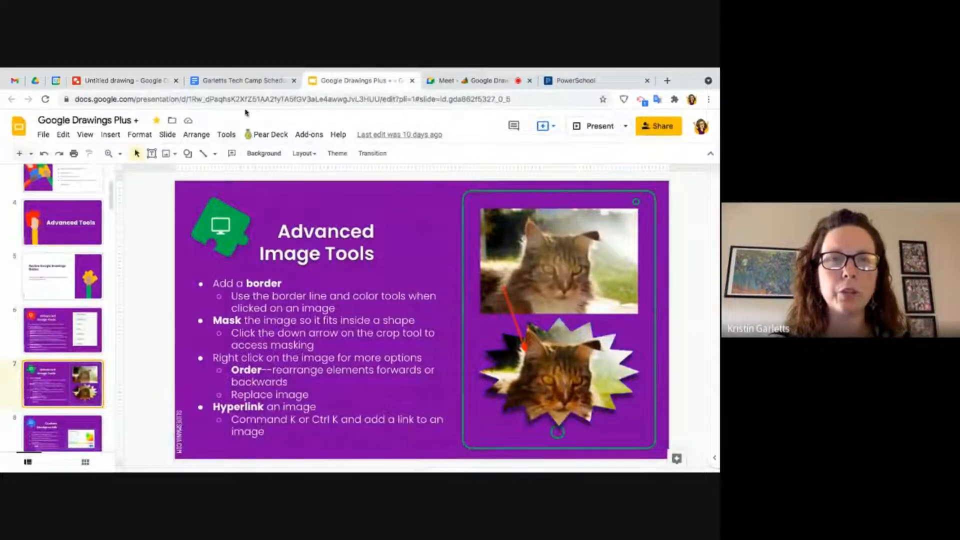
click(134, 82)
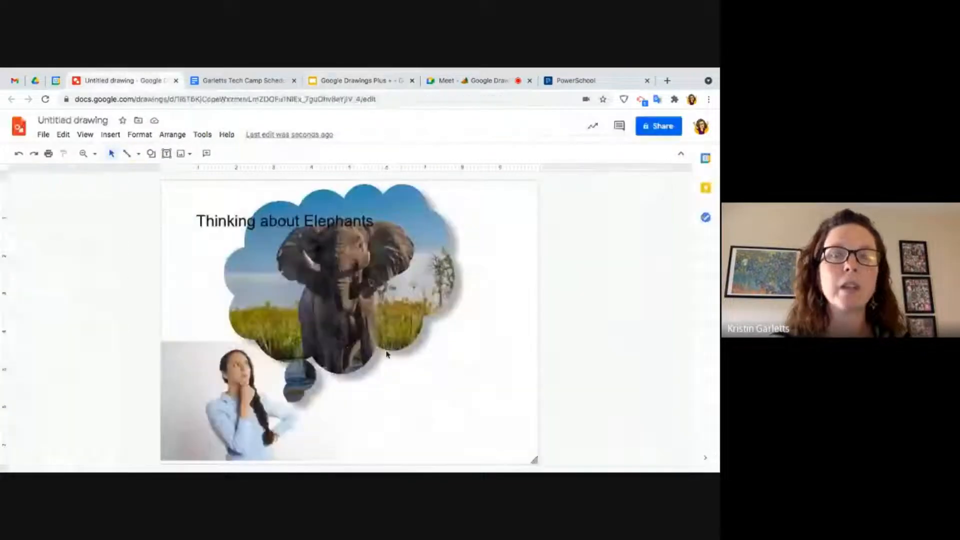
click(350, 316)
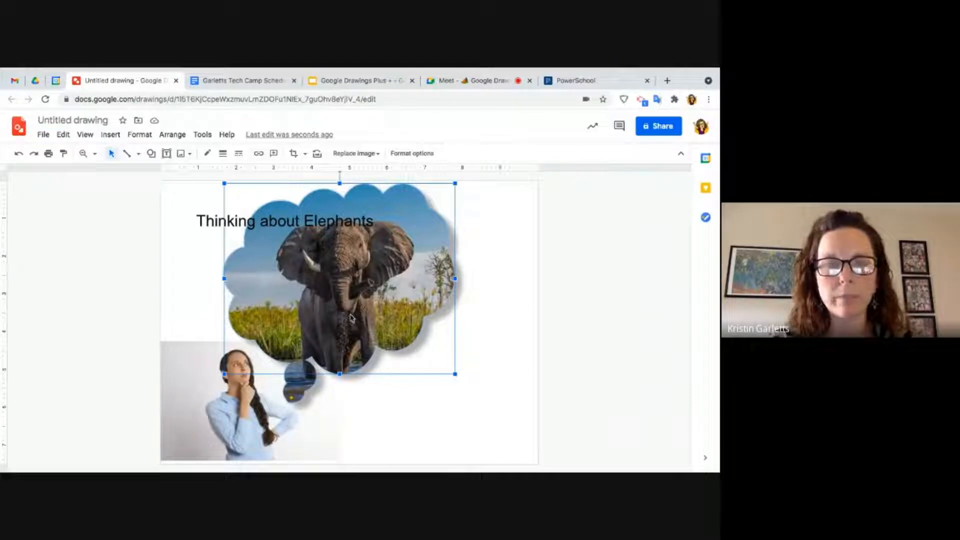
key(ctrl+k)
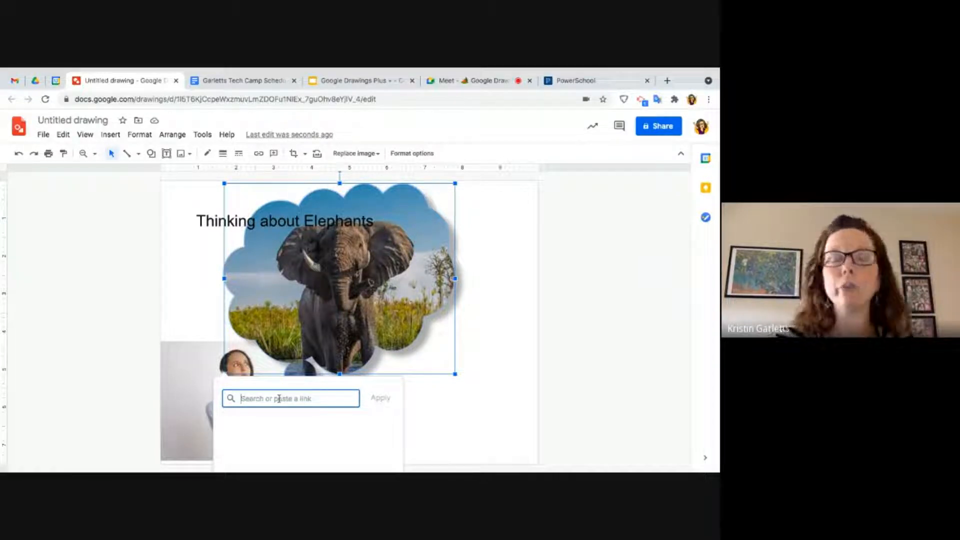
text(e)
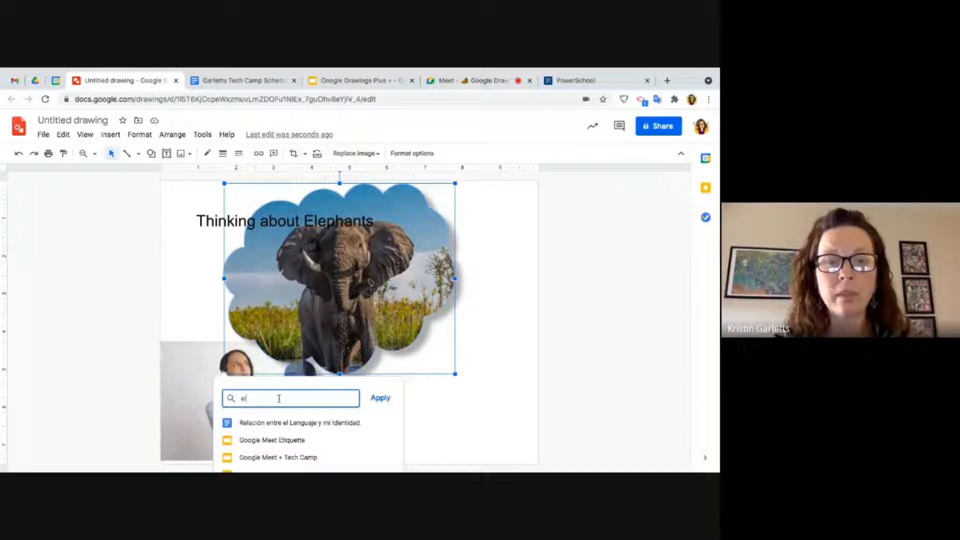
text(lephant)
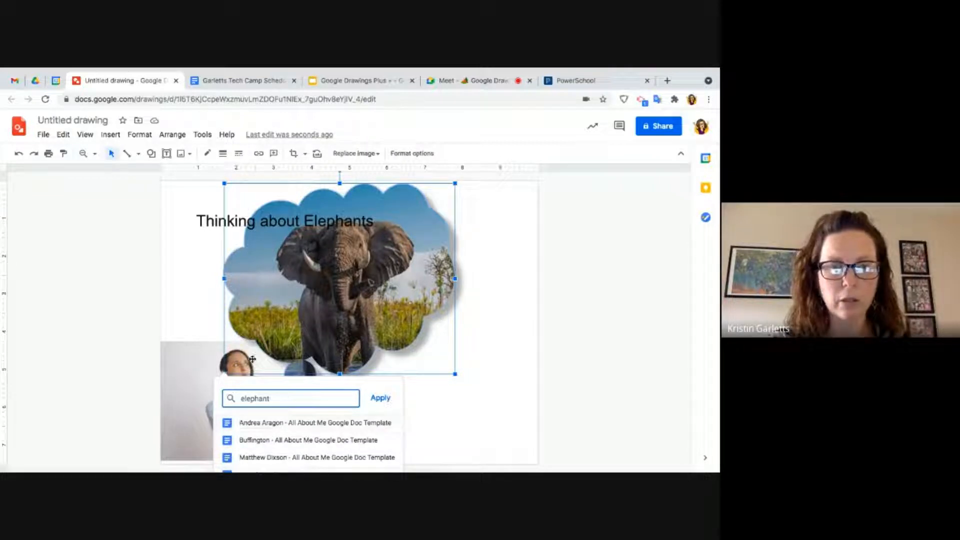
click(268, 322)
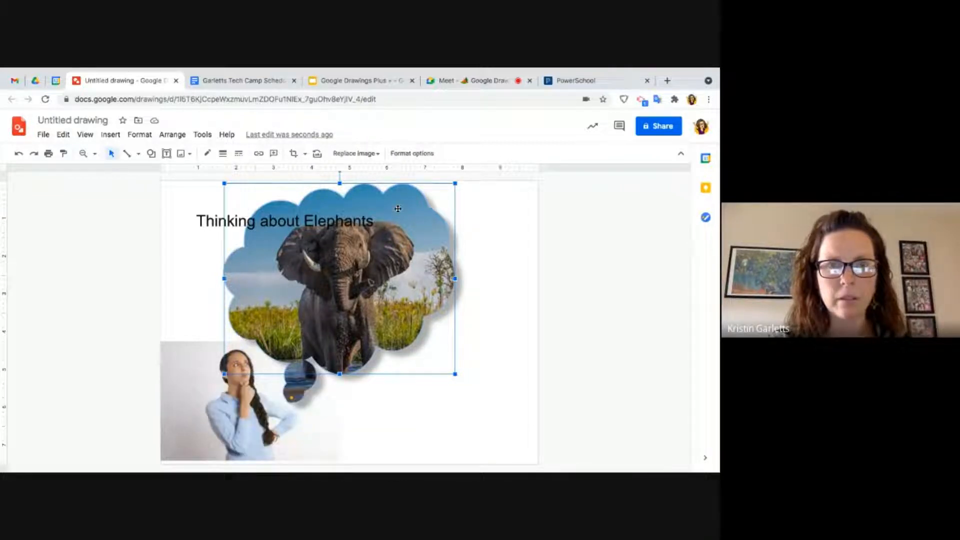
Link the elephant cloud image to the "Youtube Title Slides" presentation, found by searching for "slides".
key(ctrl+k)
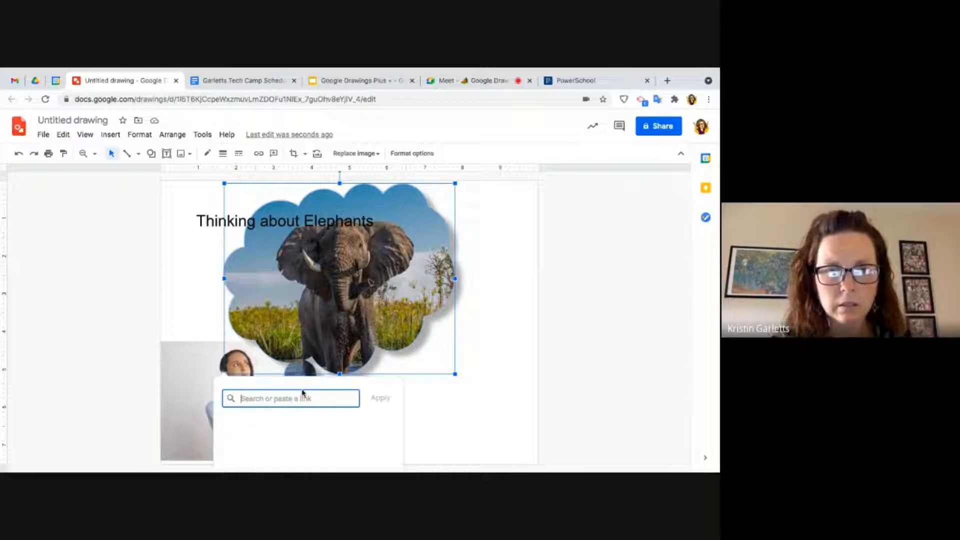
text(slides)
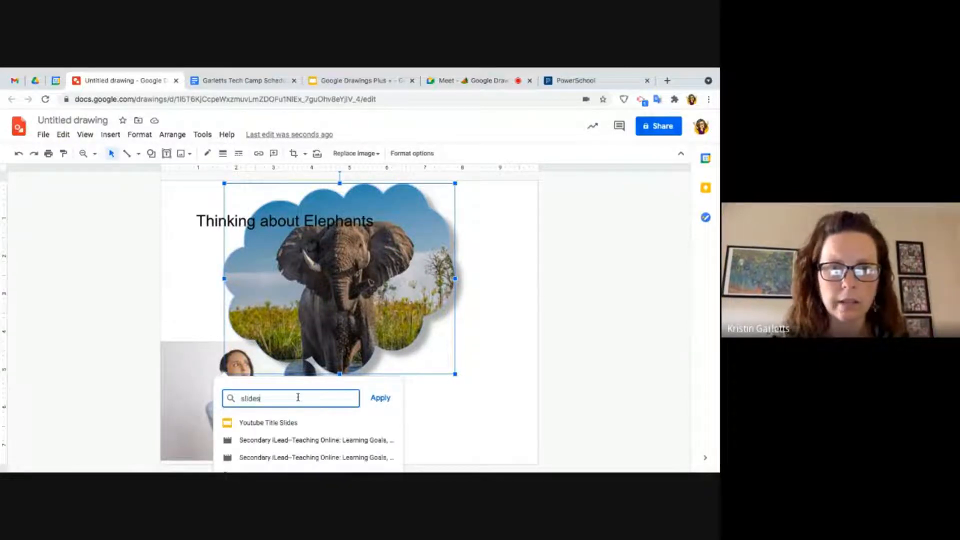
click(288, 424)
click(483, 400)
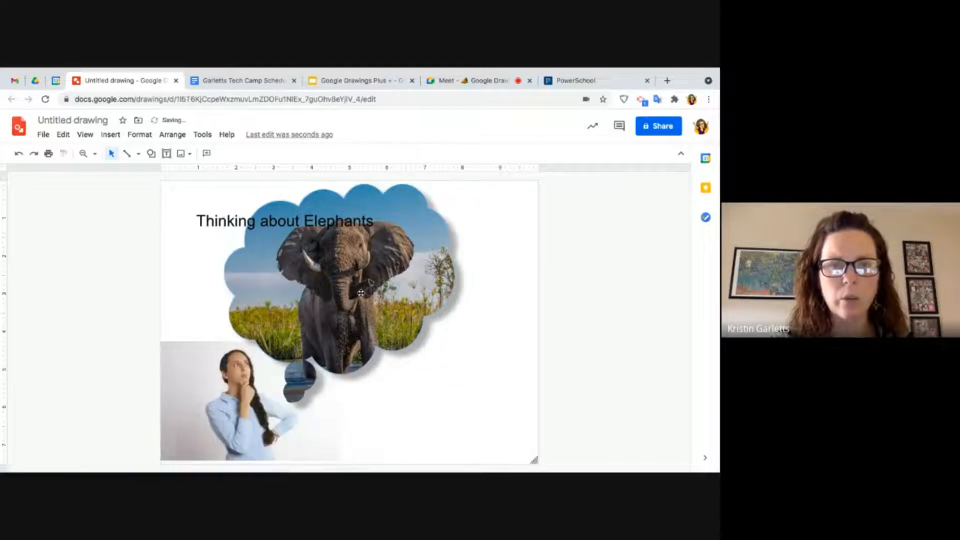
Remove the link from the elephant cloud image and deselect it.
click(360, 293)
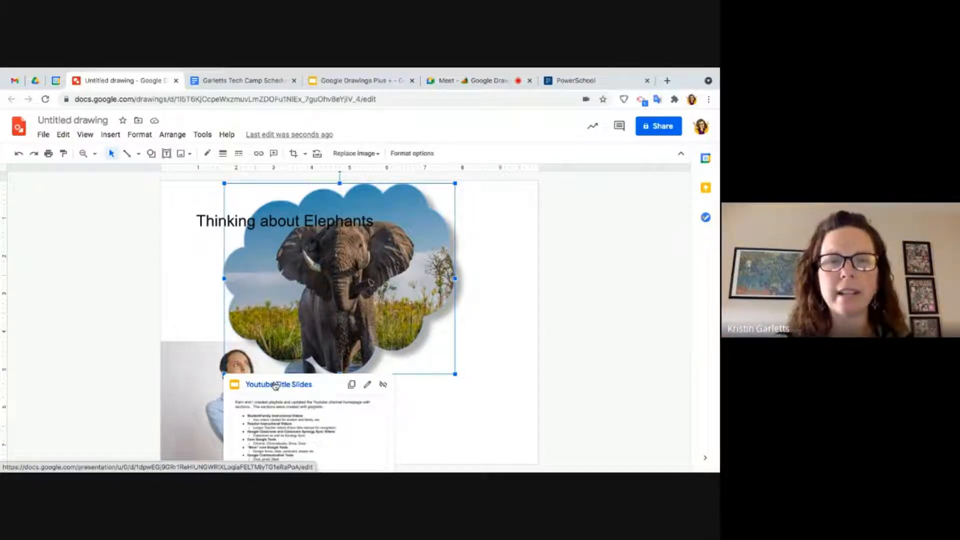
click(383, 384)
click(424, 403)
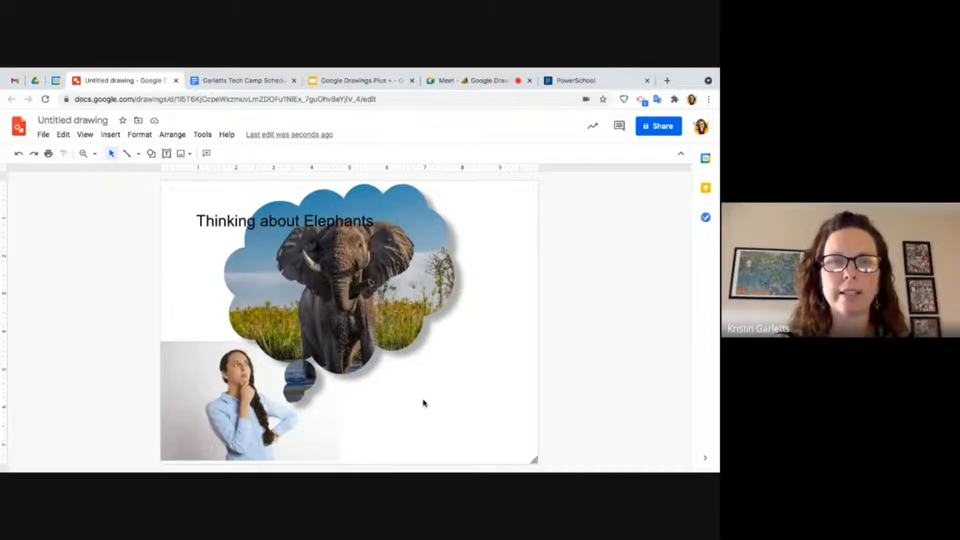
Look at the "Custom backgrounds" slide in the Google Drawings Plus + presentation and return to the drawing.
click(359, 81)
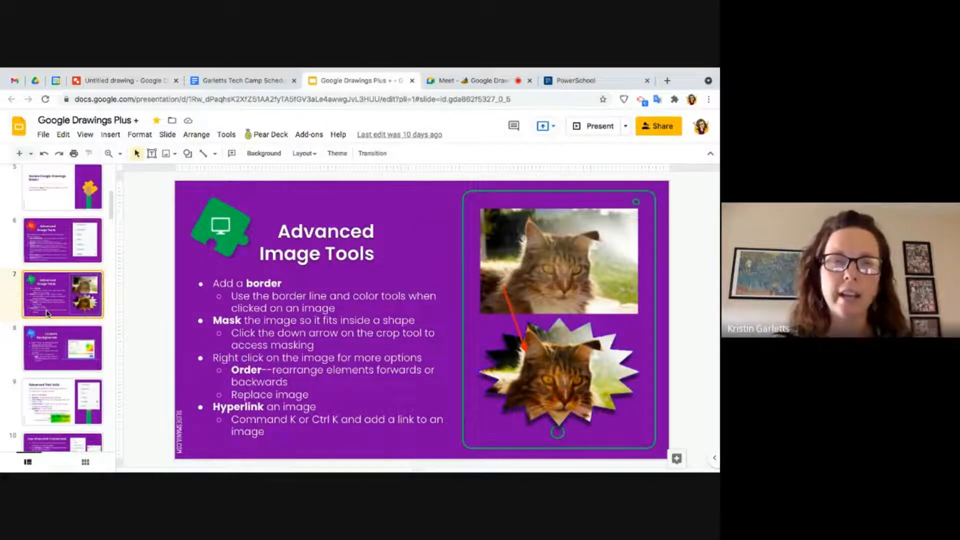
click(40, 353)
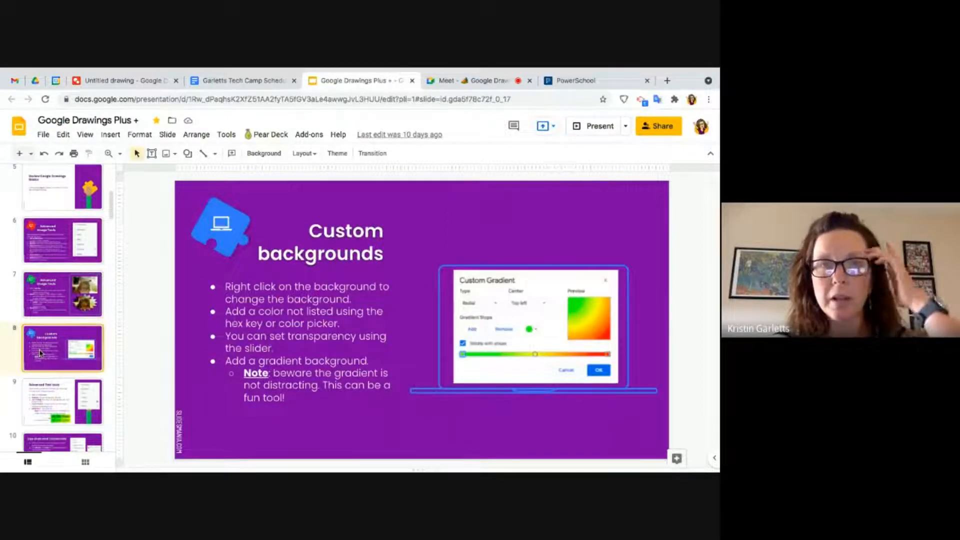
click(106, 88)
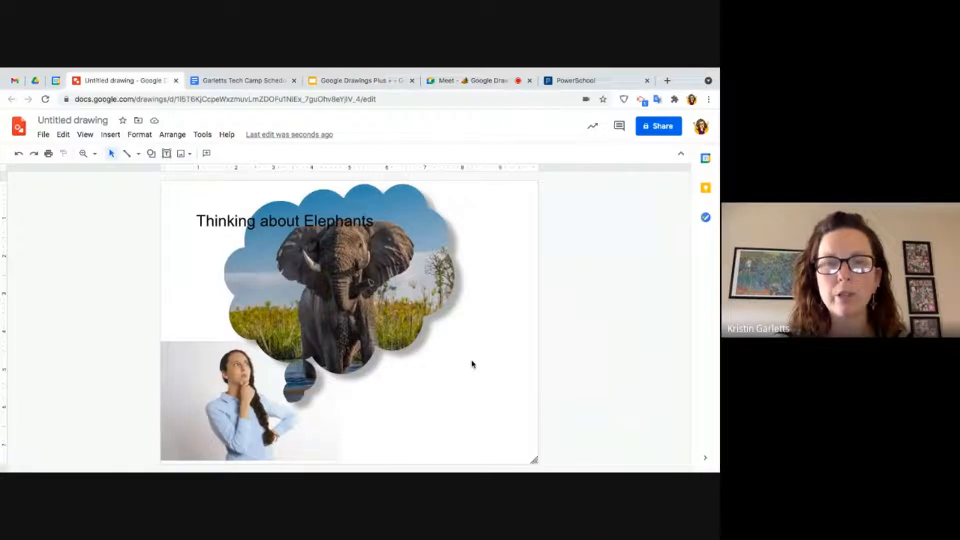
Fill the drawing's background with a light blue radial preset gradient.
right_click(482, 385)
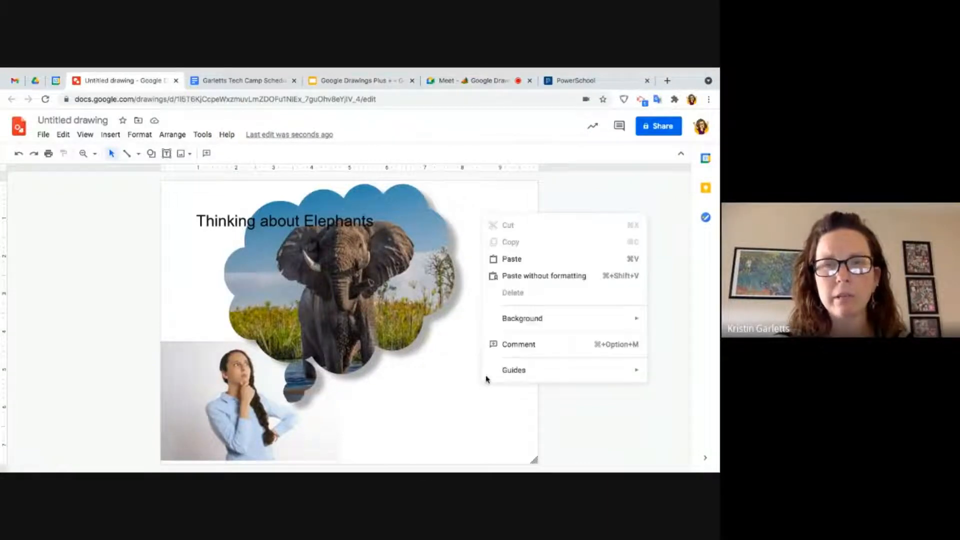
mouse_move(533, 322)
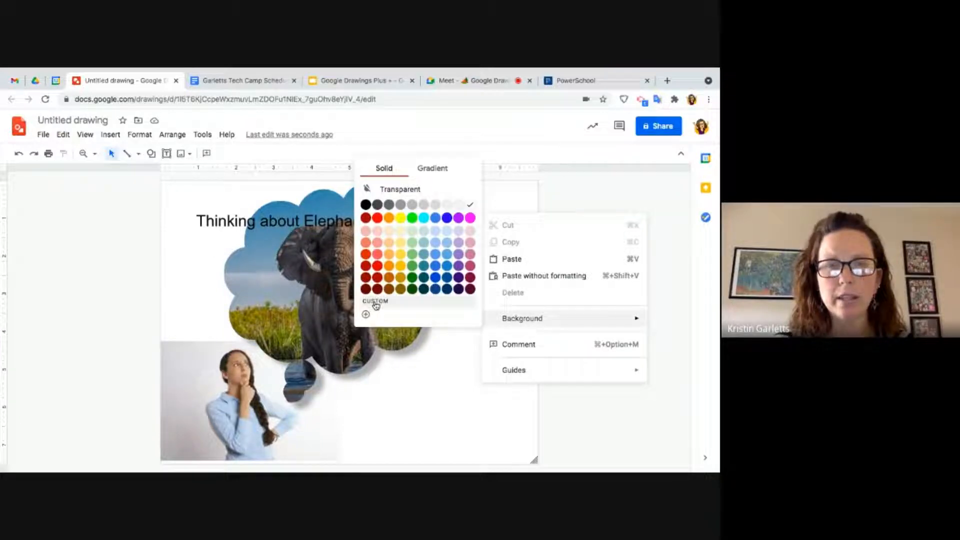
click(438, 170)
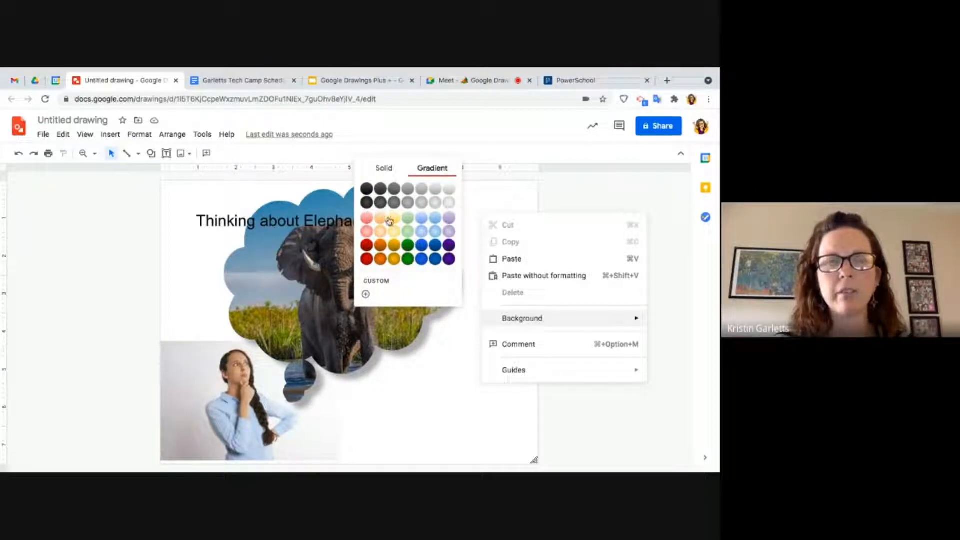
click(433, 235)
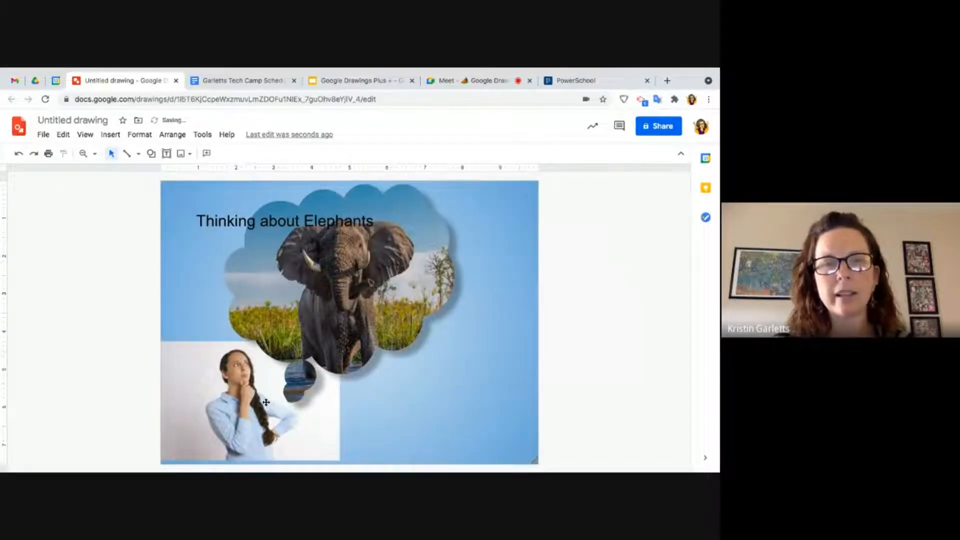
Start a custom gradient for the drawing's background and add two gradient stops.
right_click(441, 391)
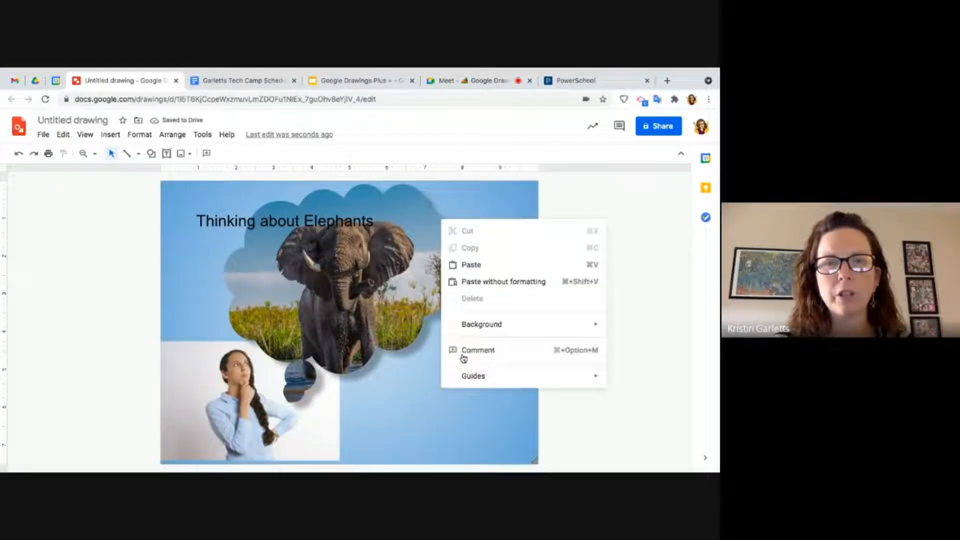
mouse_move(493, 326)
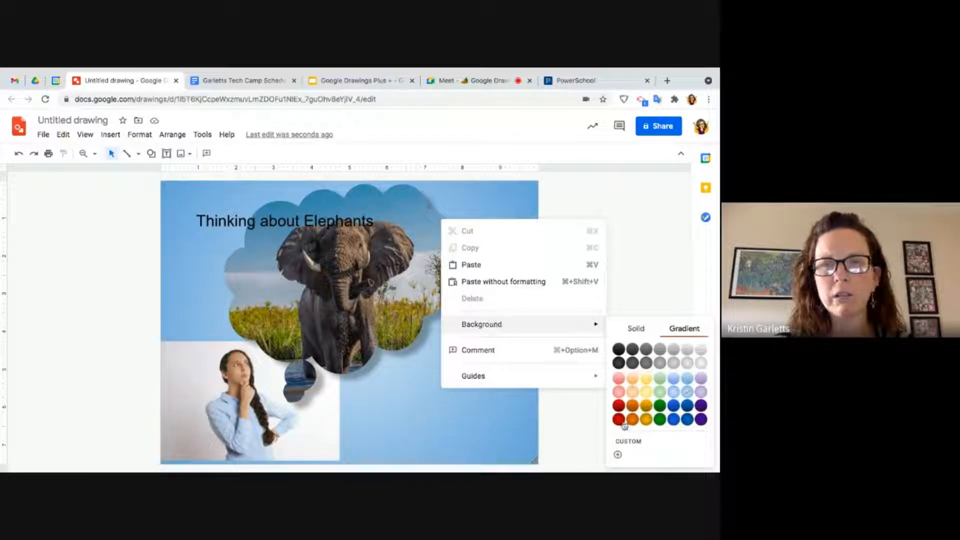
click(630, 442)
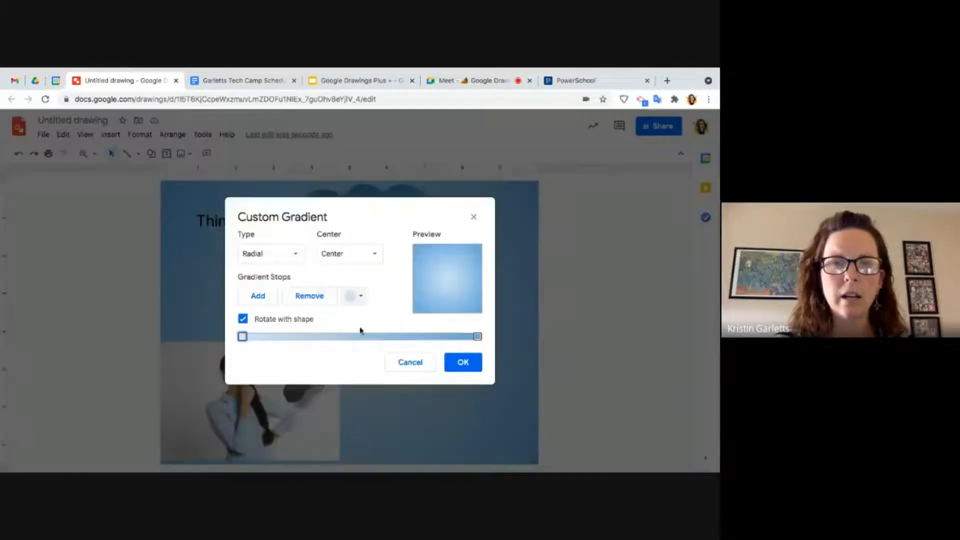
click(260, 301)
click(265, 307)
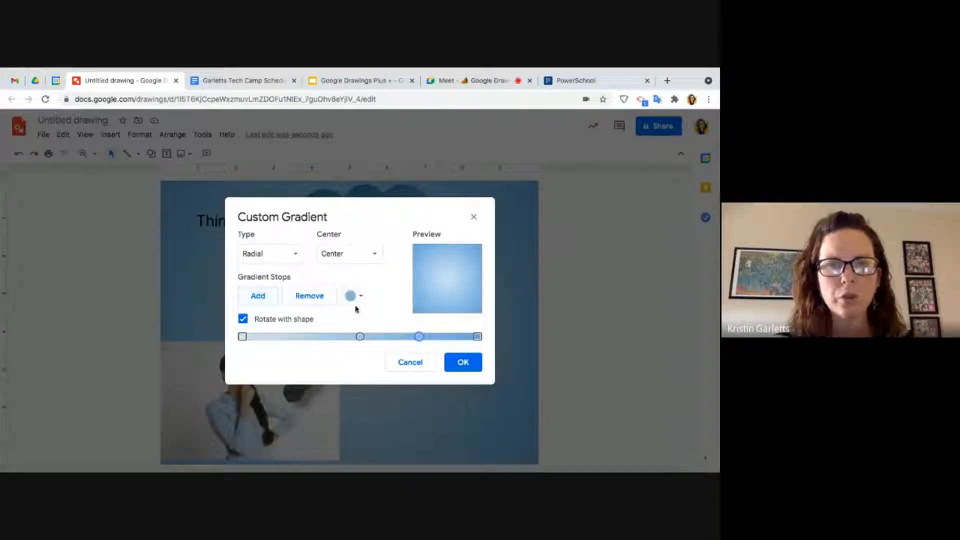
Color the custom gradient's first stop white and its middle stop blue.
click(242, 338)
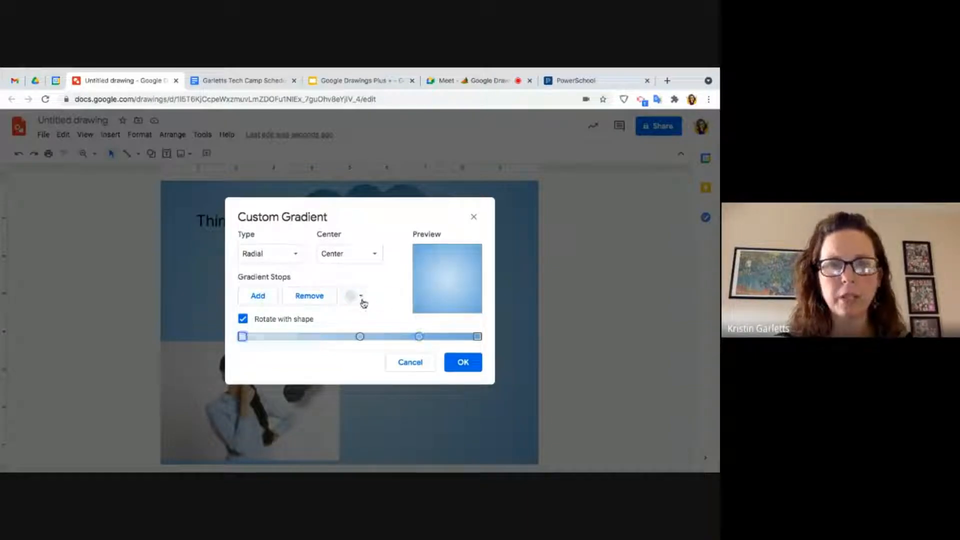
click(364, 303)
click(459, 335)
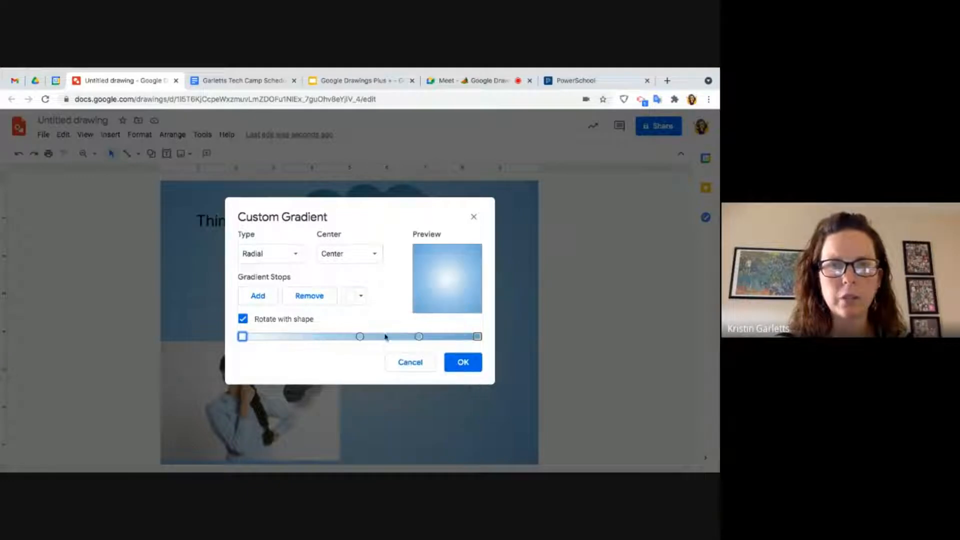
click(360, 336)
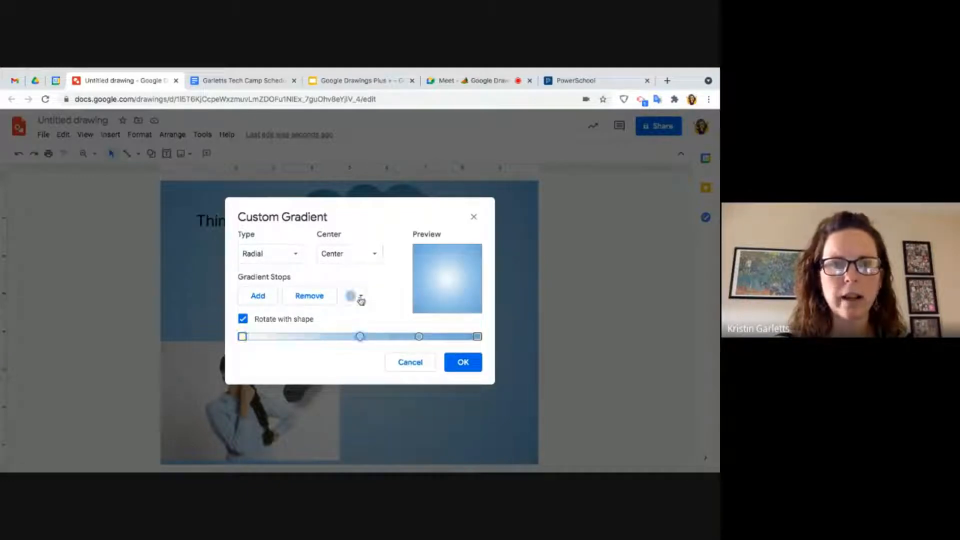
click(361, 300)
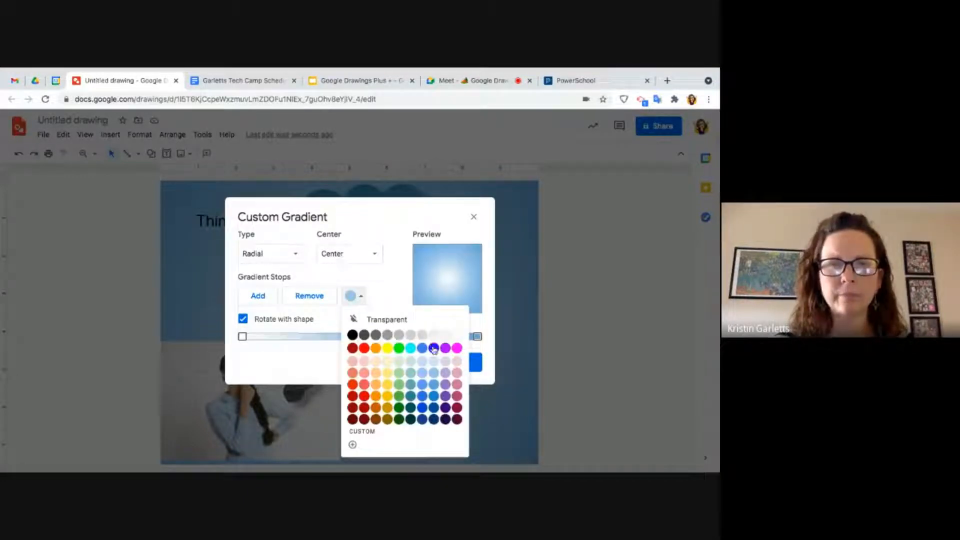
click(432, 349)
Remove the light blue stop between the blue stop and the end stop, and color the end stop red.
click(419, 337)
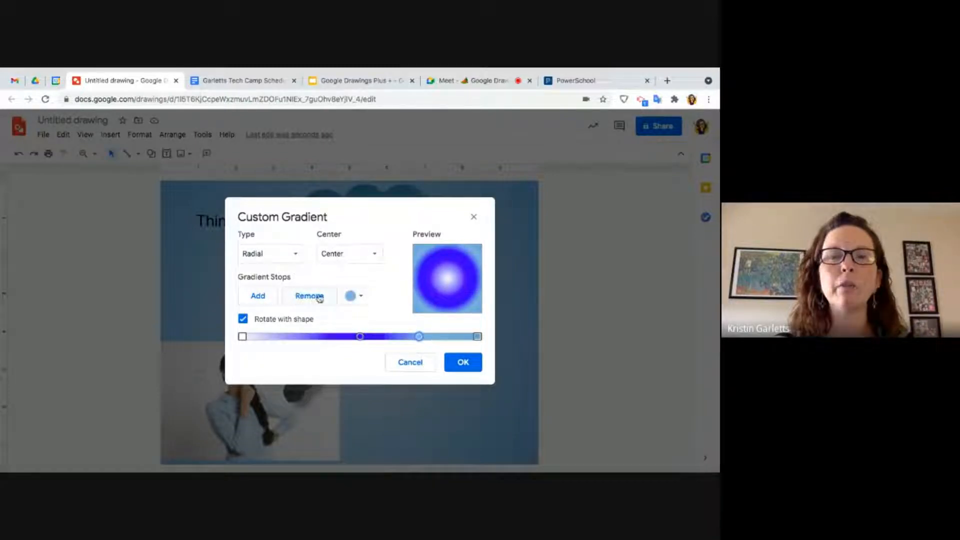
click(311, 296)
click(477, 336)
click(360, 298)
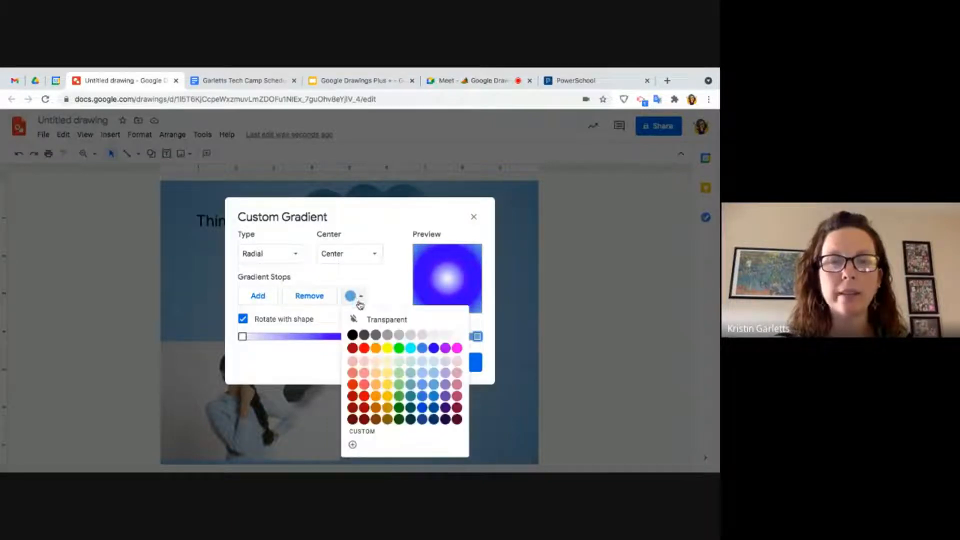
click(364, 349)
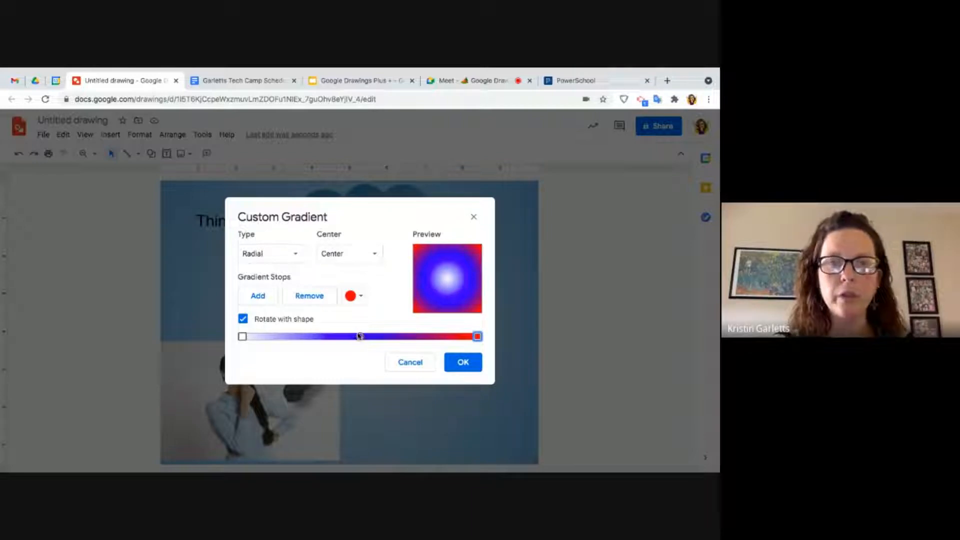
Move the blue stop to about three quarters along the gradient, add a stop beyond it, and recolor the moved stop white.
drag(360, 336, 413, 336)
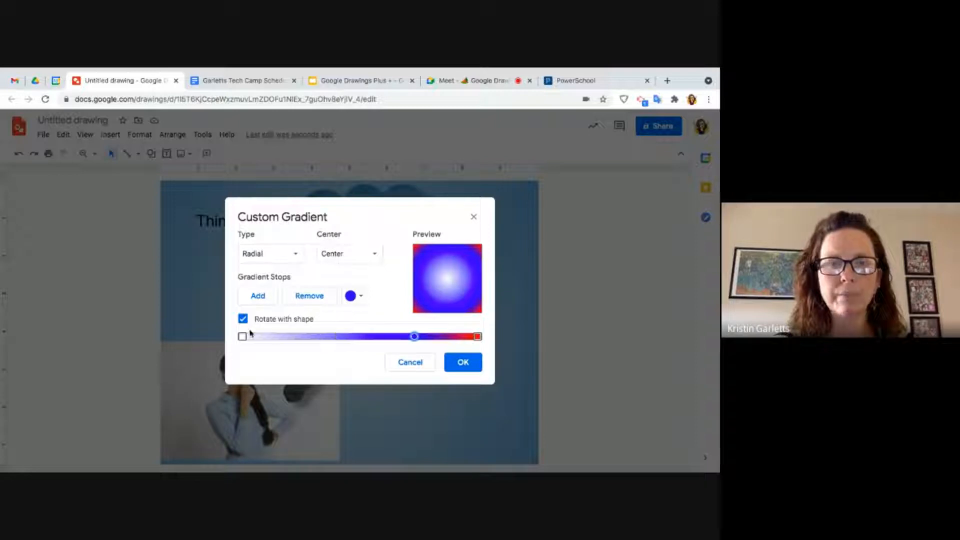
click(258, 303)
click(414, 337)
click(353, 298)
click(454, 335)
Color the newly added stop next to the red end blue and apply the custom gradient to the background.
click(450, 337)
click(350, 296)
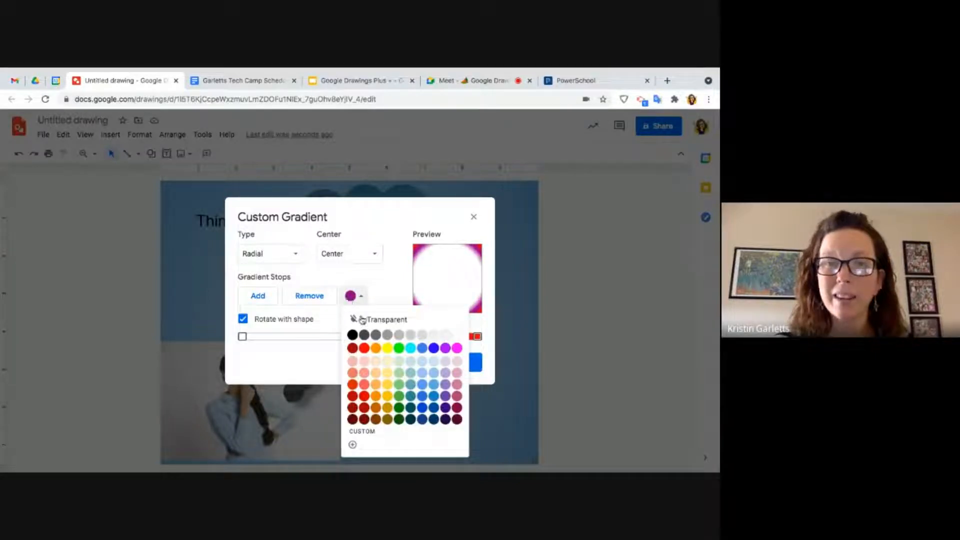
click(433, 348)
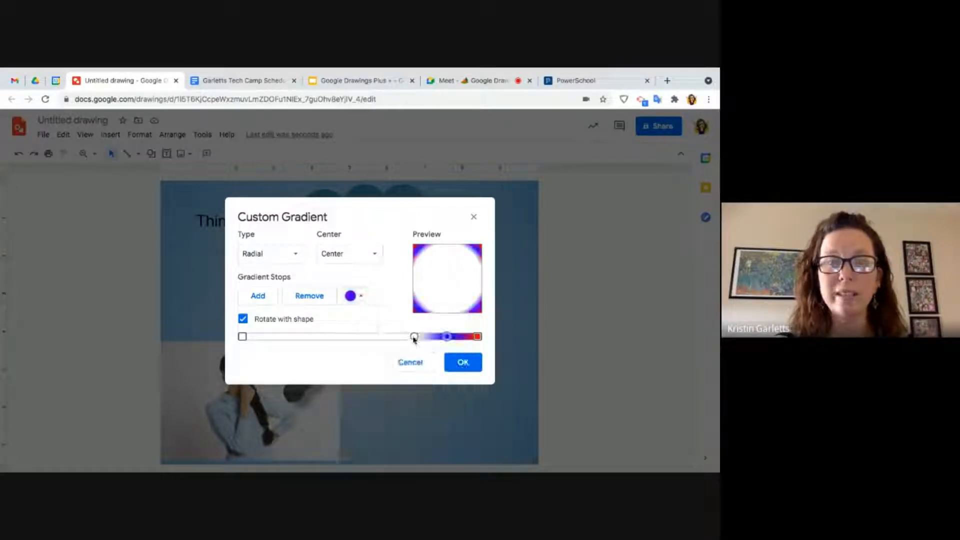
click(463, 364)
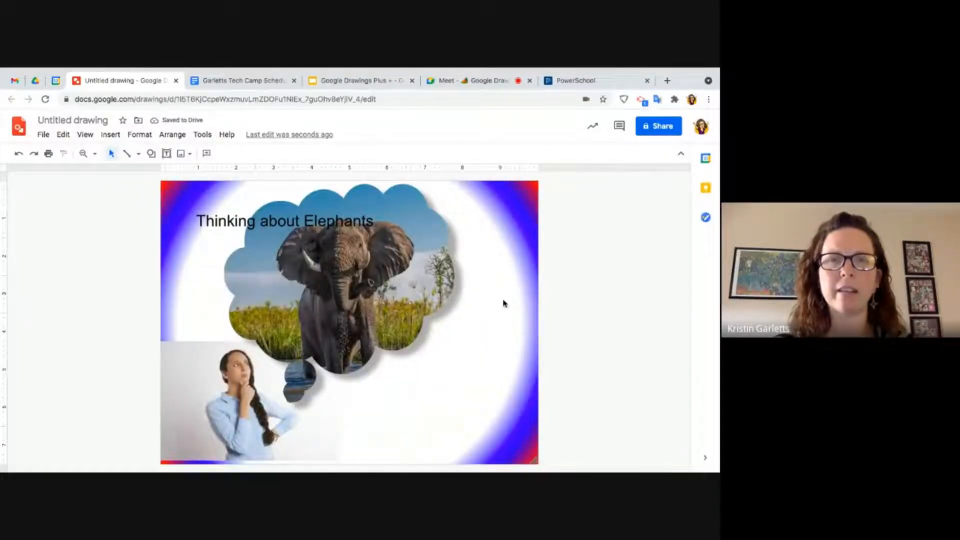
Edit the background's custom gradient, moving the white stop close to the start and the blue stop to about the middle.
right_click(497, 334)
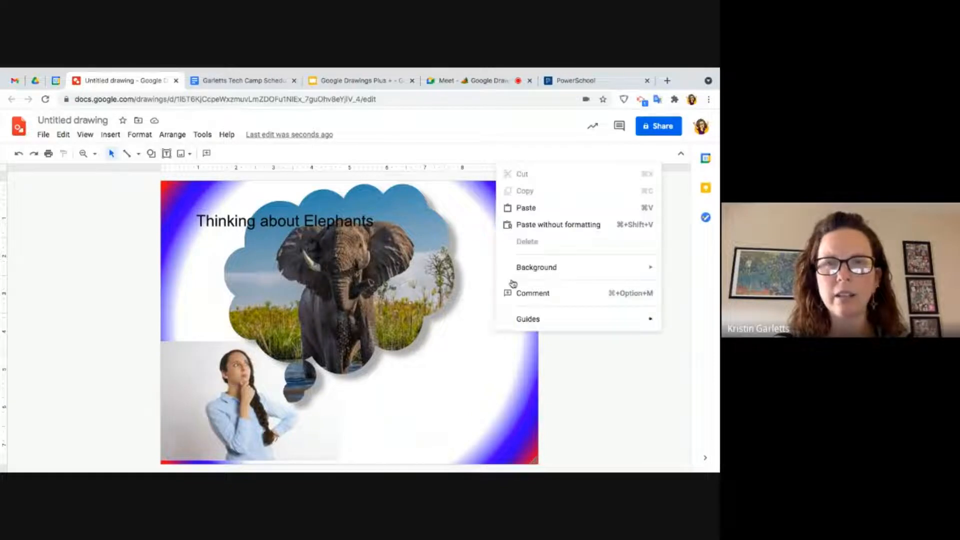
mouse_move(502, 276)
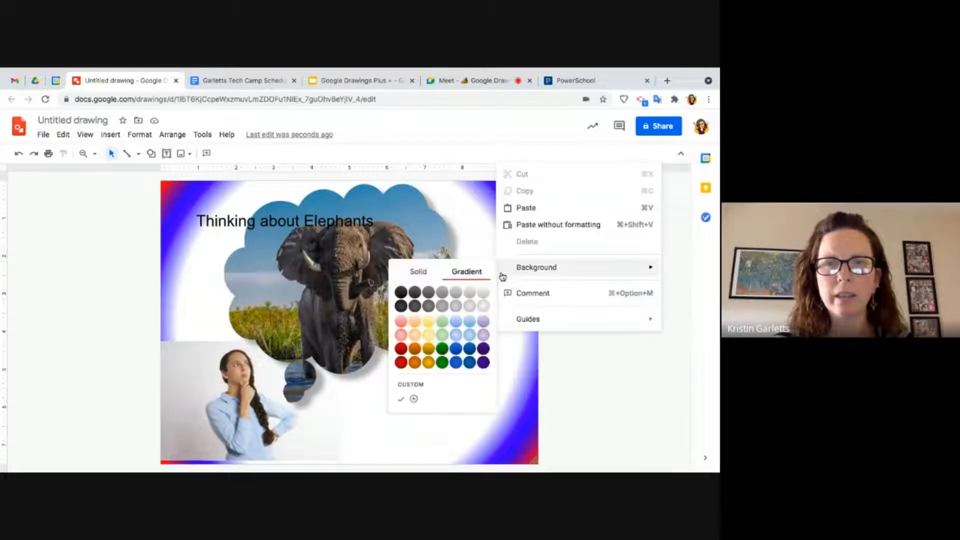
click(410, 384)
drag(414, 338, 247, 339)
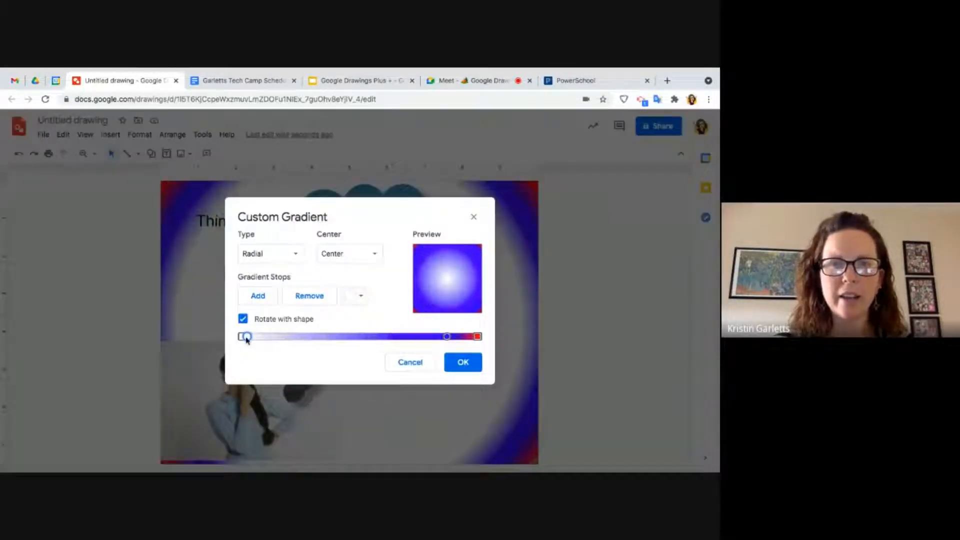
drag(446, 338, 364, 337)
Color the white stop beside the custom gradient's start yellow.
click(246, 337)
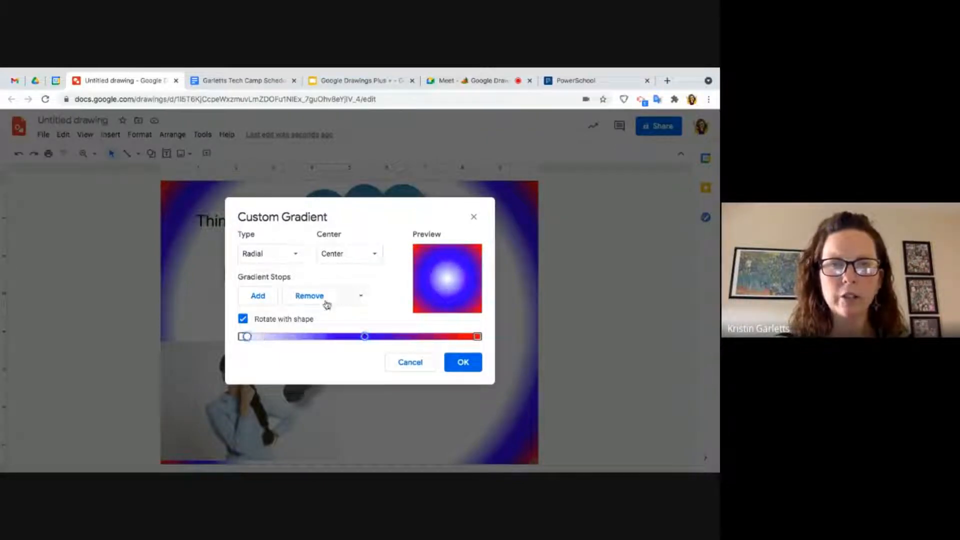
click(354, 297)
click(387, 347)
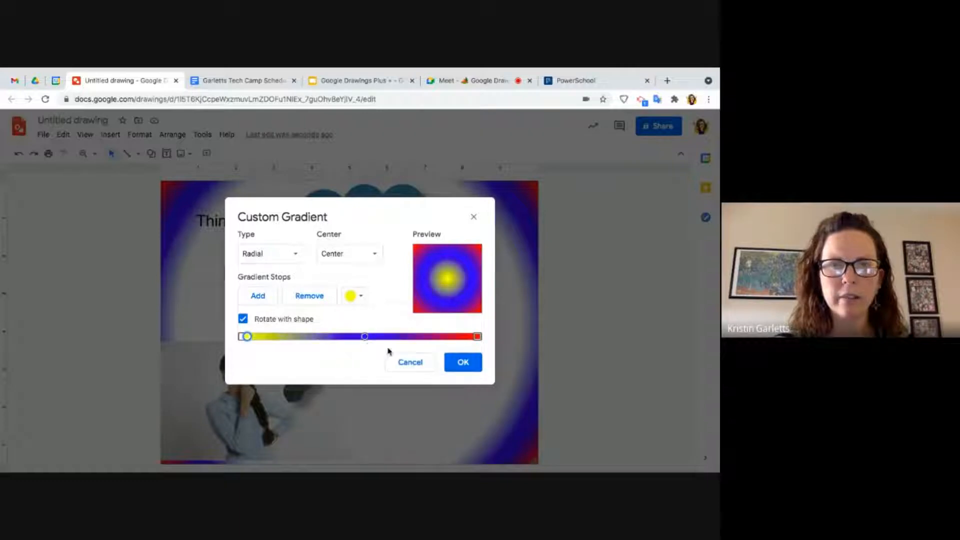
Color the gradient's start stop green, move the yellow stop to about one fifth along, and apply the gradient.
click(241, 336)
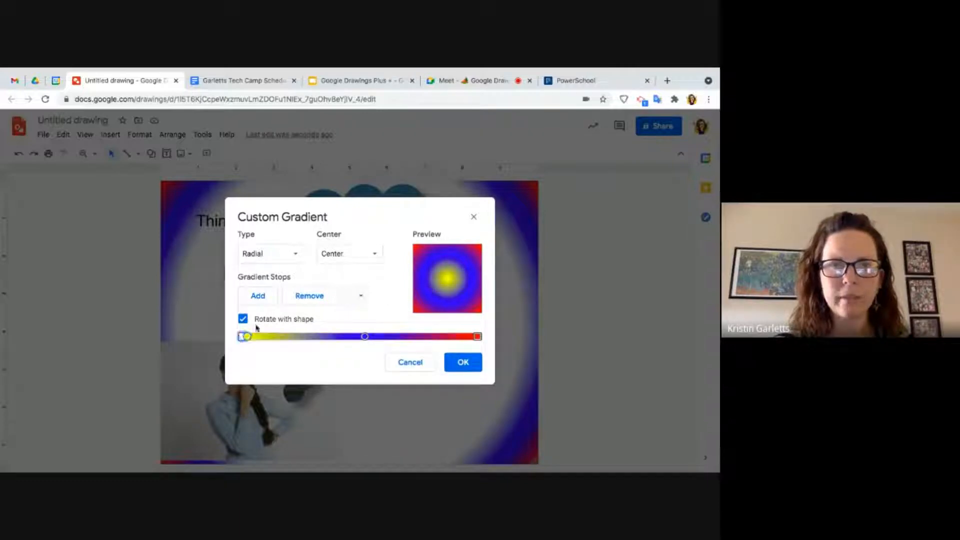
click(351, 297)
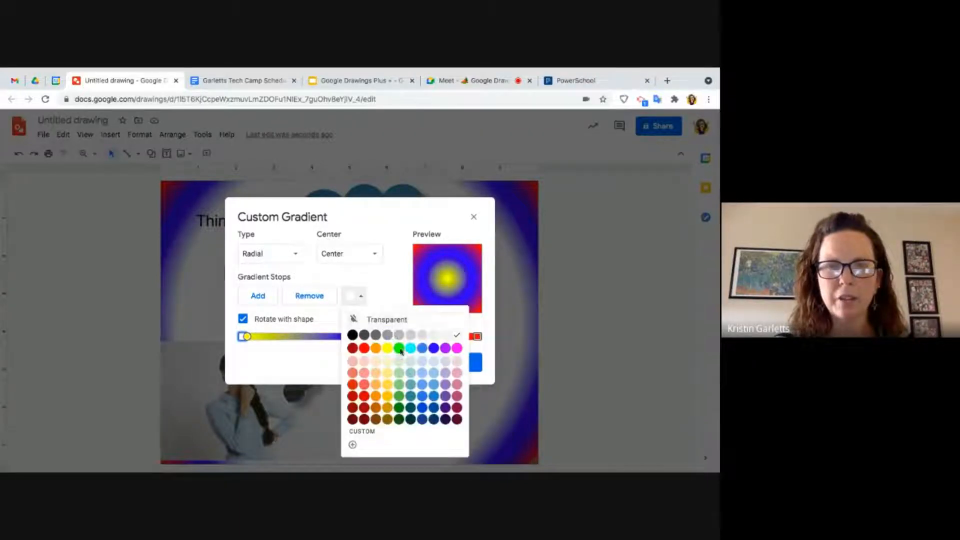
click(399, 347)
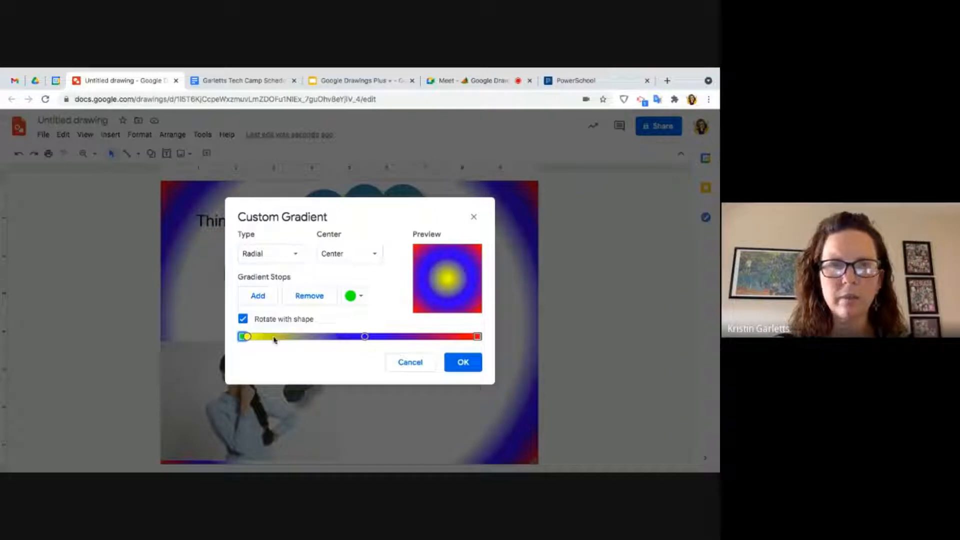
drag(246, 336, 290, 336)
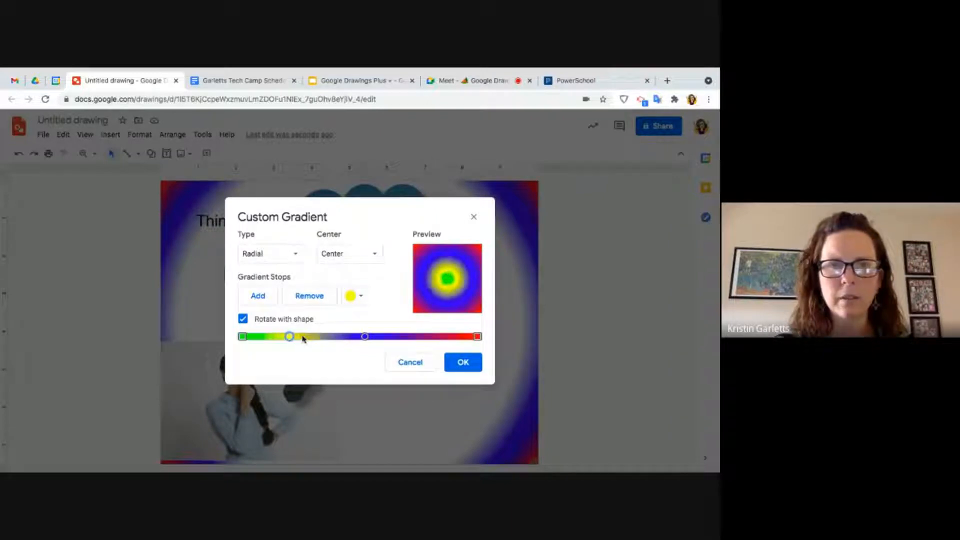
click(457, 369)
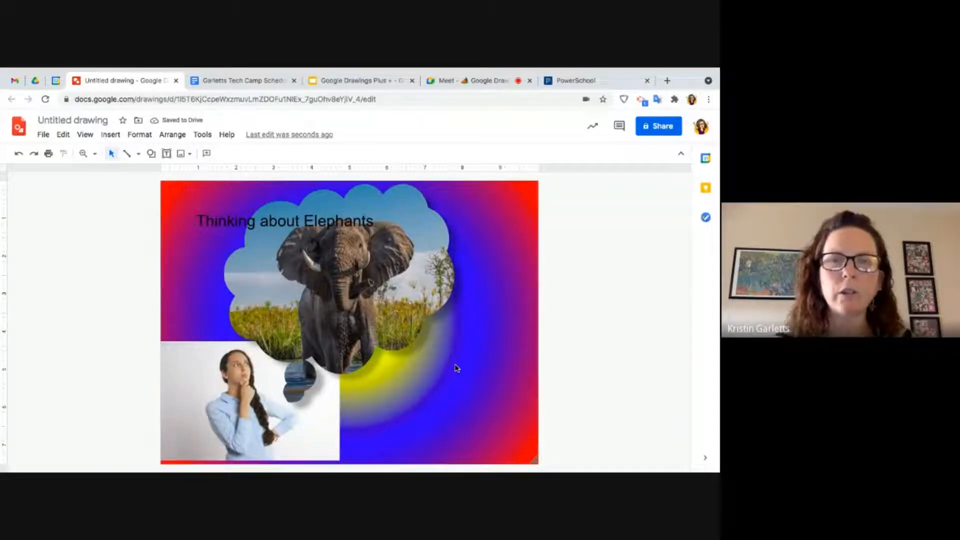
Replace the custom gradient background with the lightest gray preset gradient from the first row of presets.
right_click(496, 379)
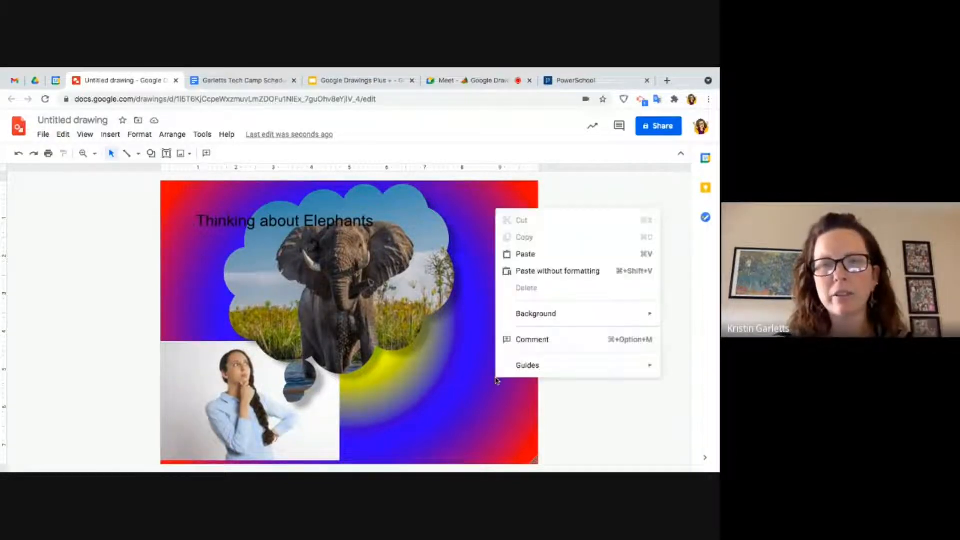
mouse_move(555, 316)
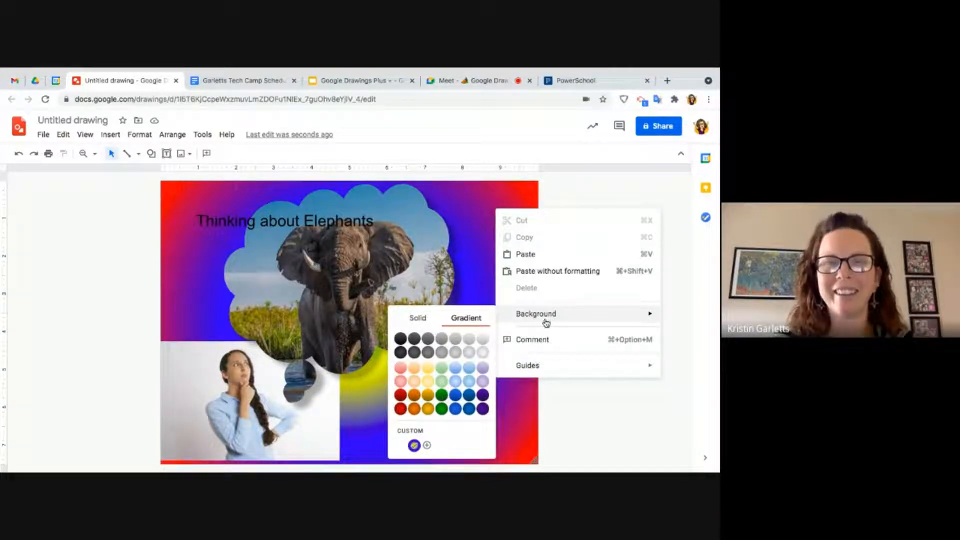
click(489, 343)
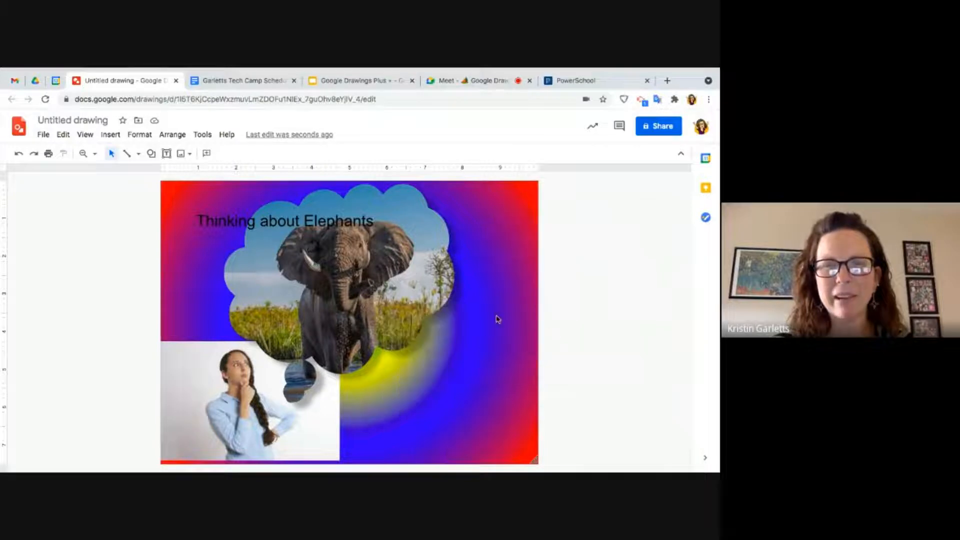
right_click(498, 319)
mouse_move(537, 252)
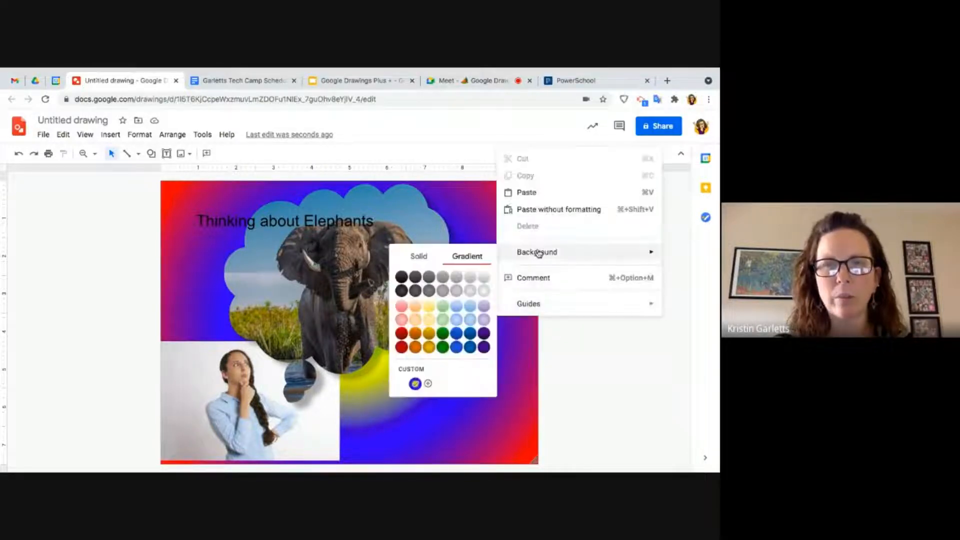
click(485, 278)
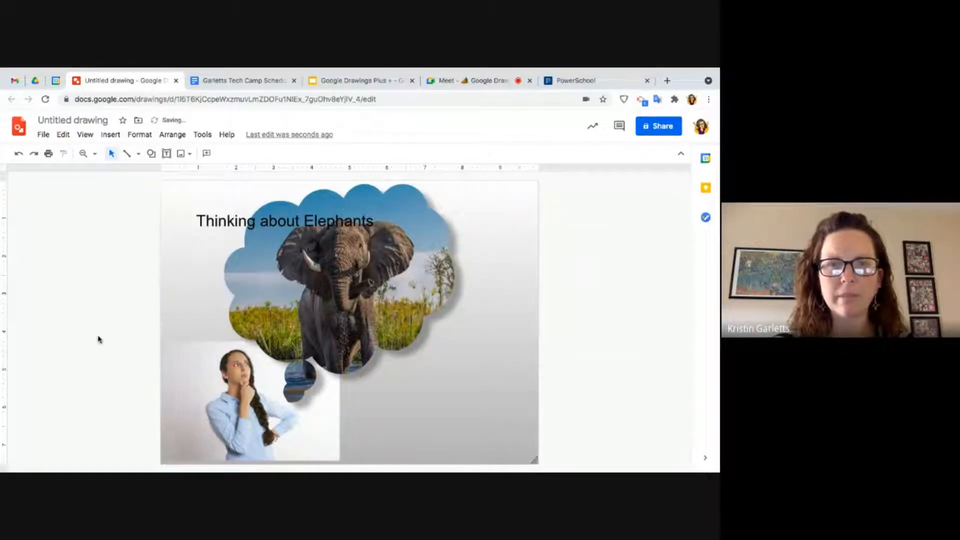
Shift the photo of the thinking woman down until it sits flush with the drawing's lower edge.
click(195, 388)
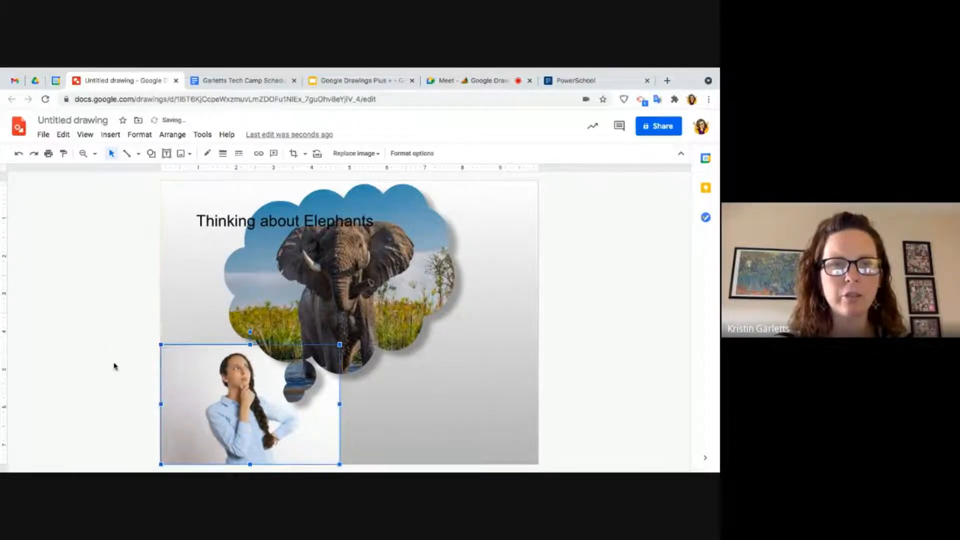
click(126, 366)
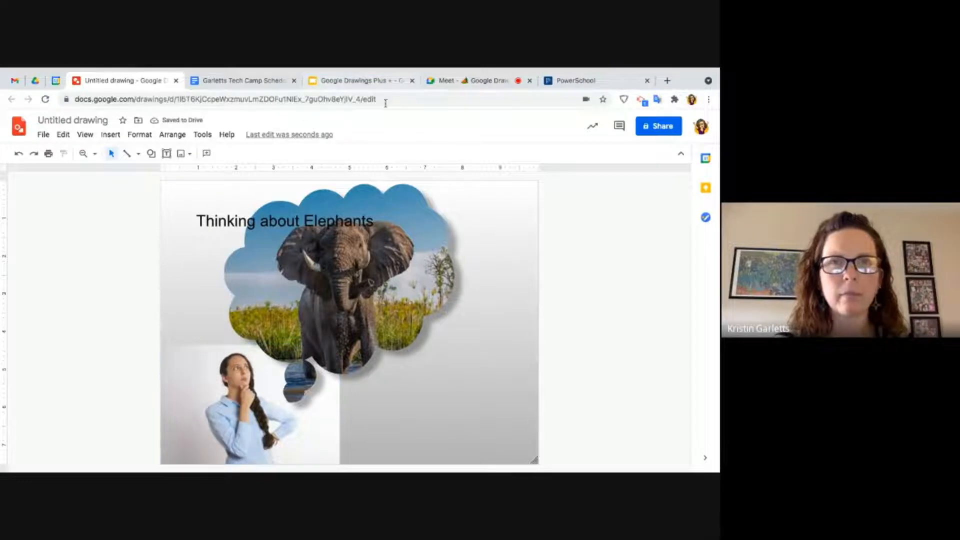
Switch to the Google Drawings Plus + presentation and review the Advanced Text tools slide.
click(356, 89)
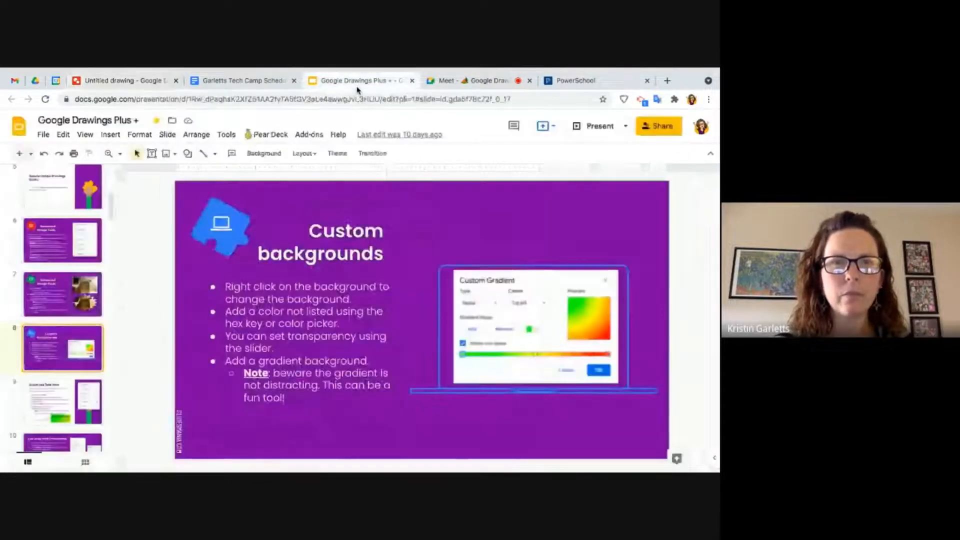
click(60, 410)
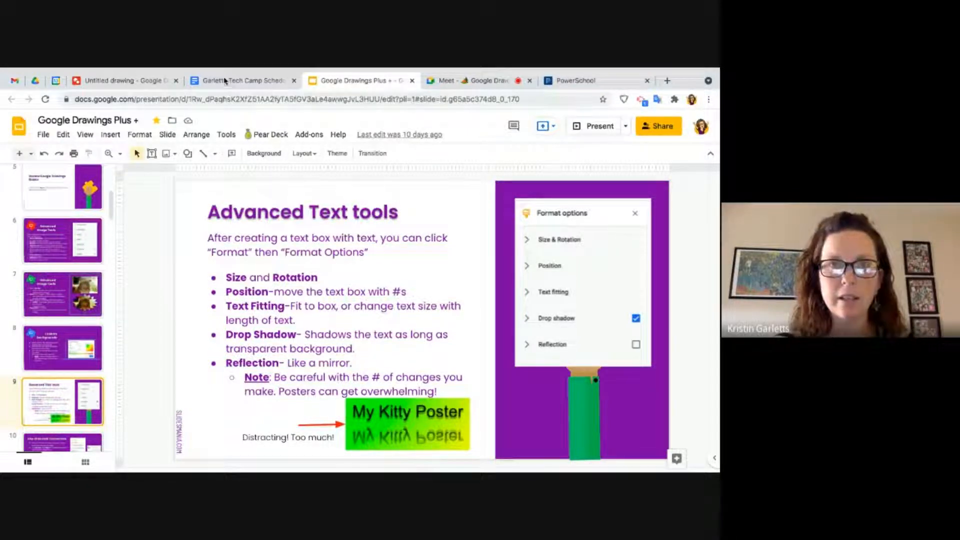
Switch back to the drawing and flip the "Thinking about Elephants" text box horizontally.
click(131, 80)
click(278, 220)
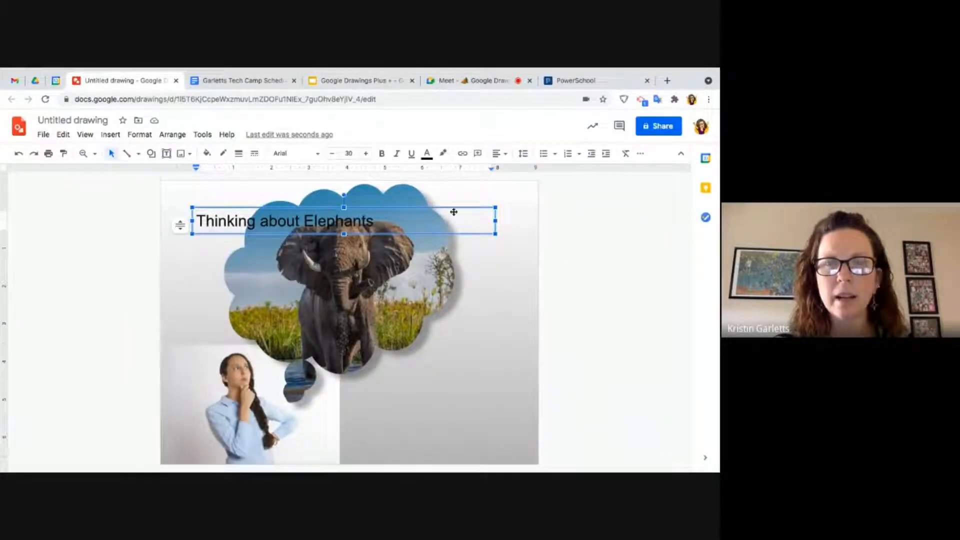
right_click(214, 225)
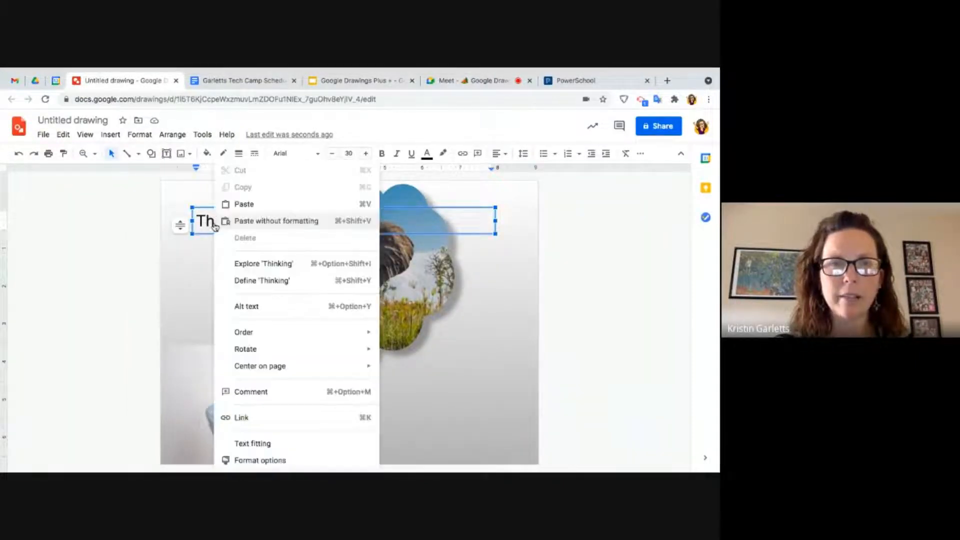
mouse_move(258, 353)
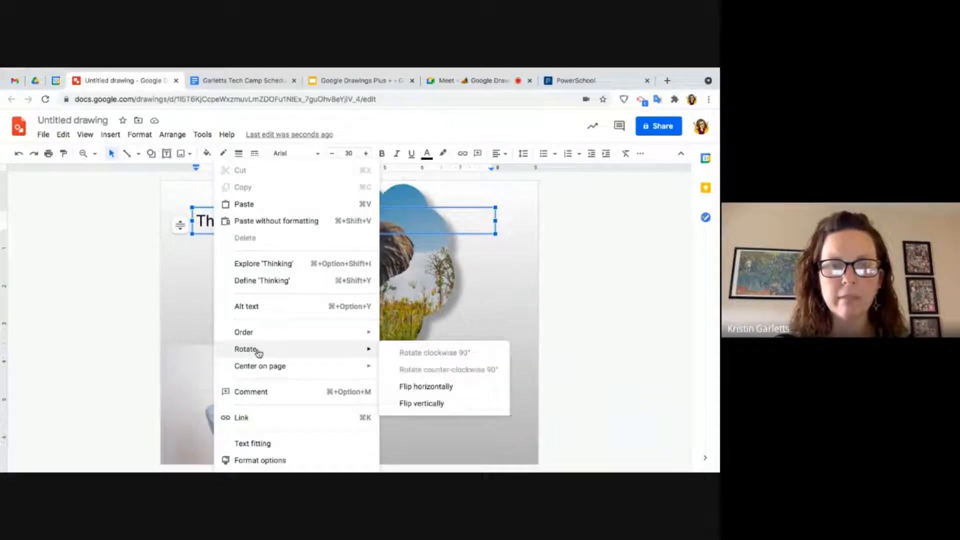
click(412, 387)
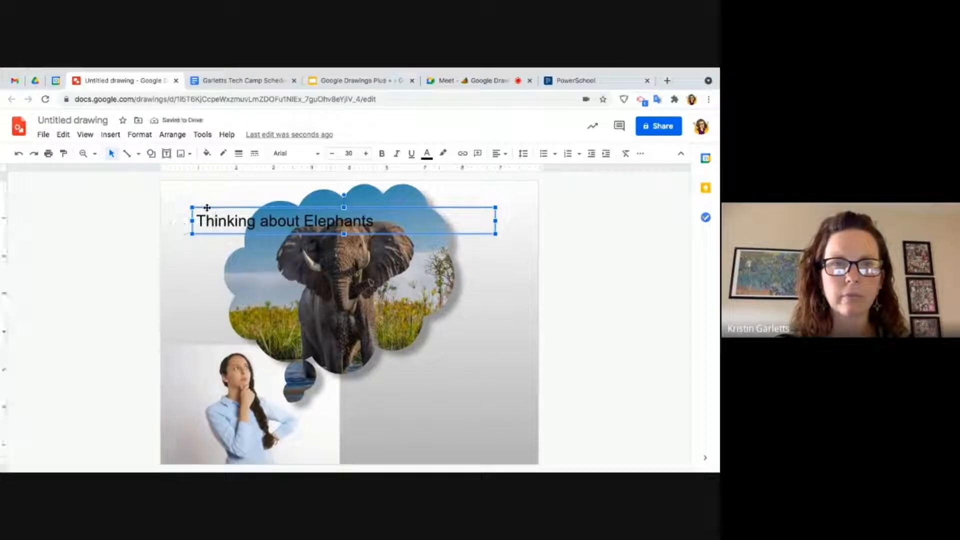
Try flipping the "Thinking about Elephants" text box vertically and undo the flip.
right_click(208, 224)
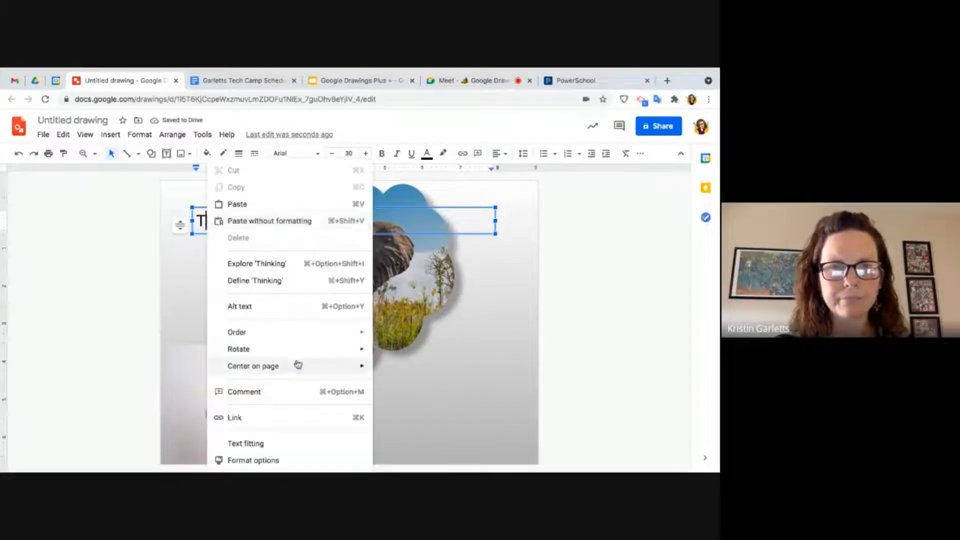
mouse_move(290, 352)
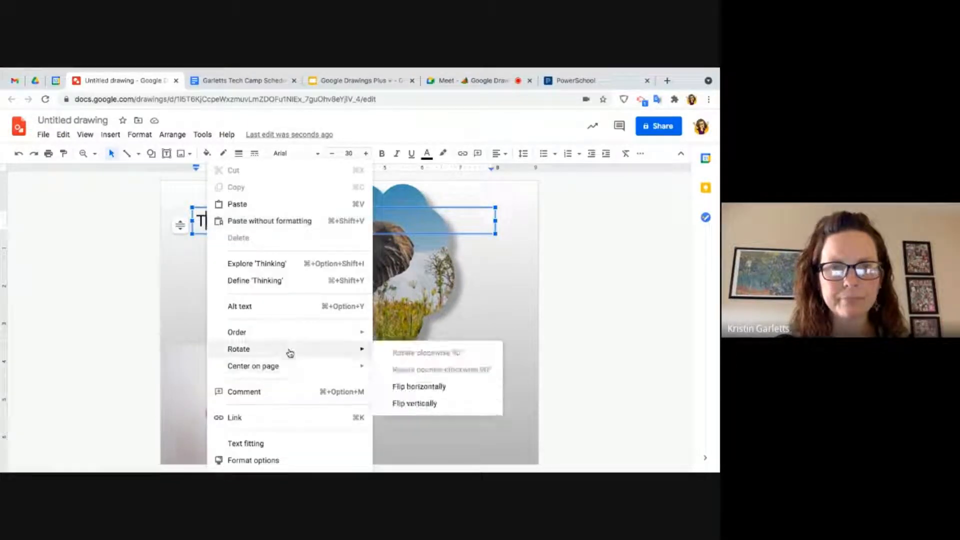
click(415, 405)
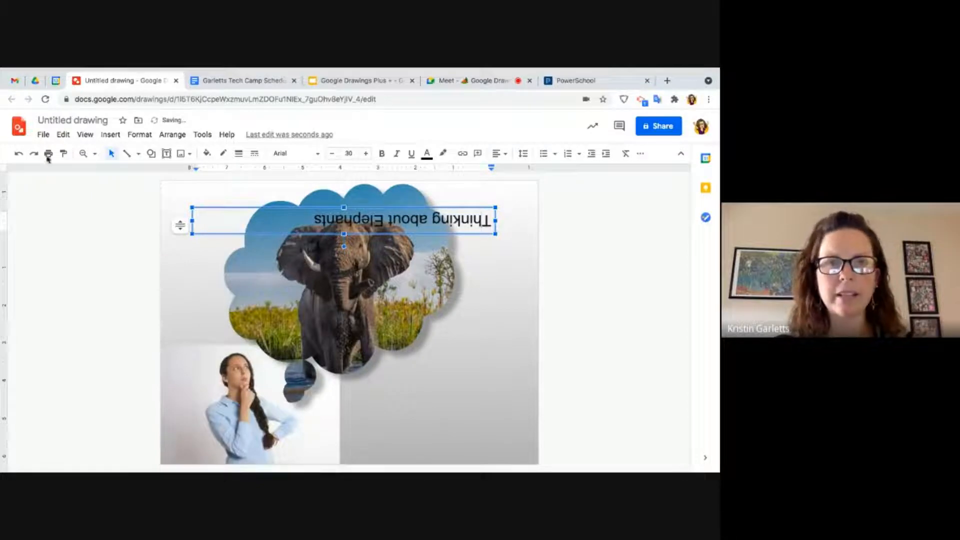
click(19, 154)
Open the format options for the "Thinking about Elephants" text box and review its rotation and position settings.
click(206, 220)
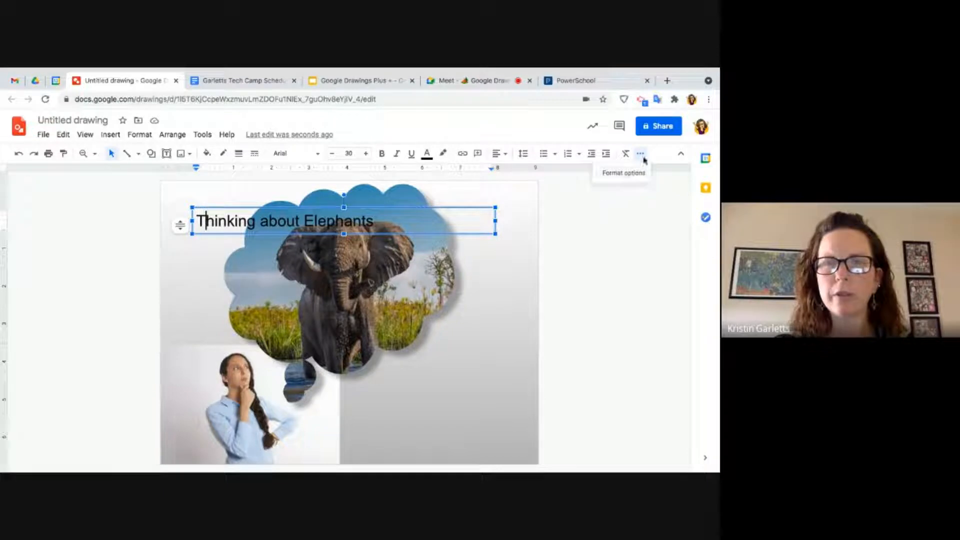
click(641, 179)
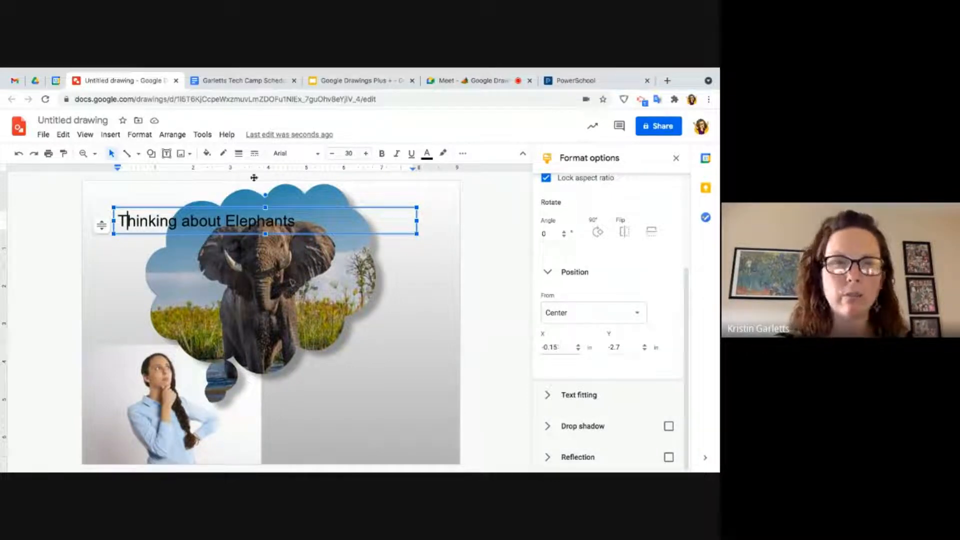
Select all of the "Thinking about Elephants" text and browse the fonts available for it.
drag(119, 220, 296, 221)
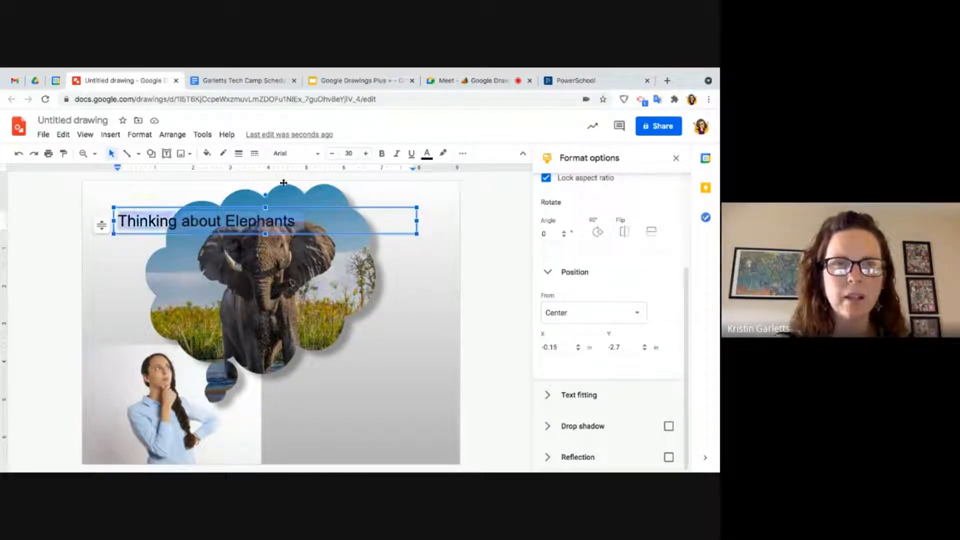
click(320, 154)
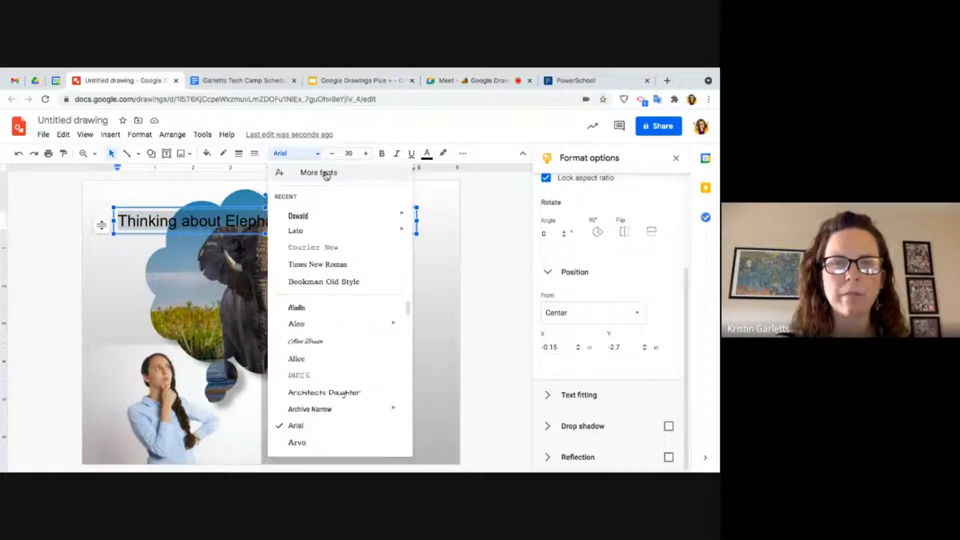
scroll(315, 328, down, 3)
scroll(315, 329, down, 3)
scroll(315, 329, down, 3)
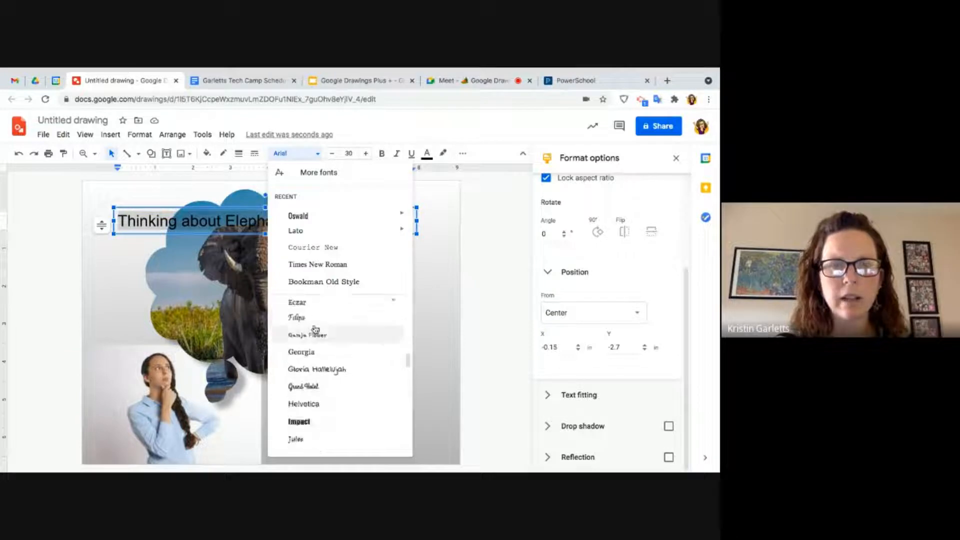
scroll(315, 329, up, 1)
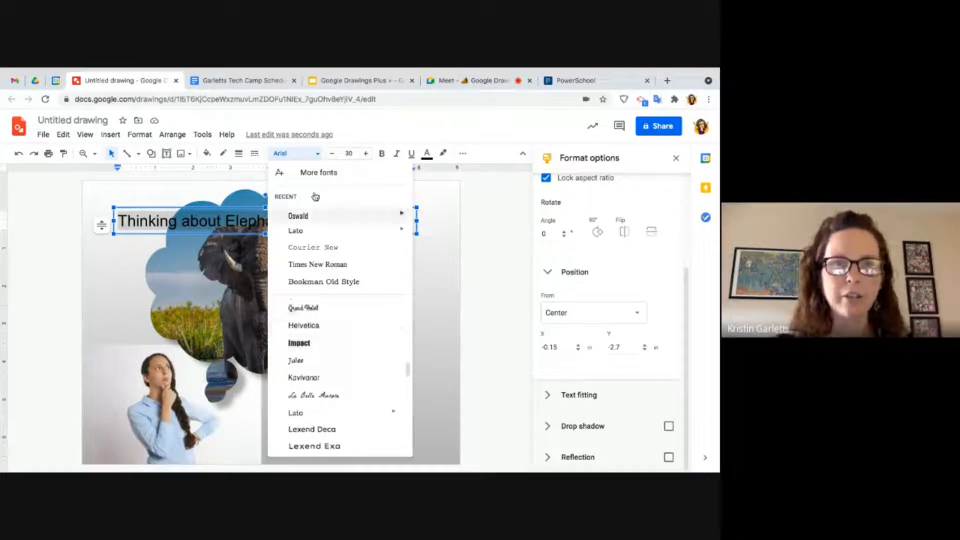
Open the catalogue of additional fonts for the selected text and browse its popular fonts.
click(334, 173)
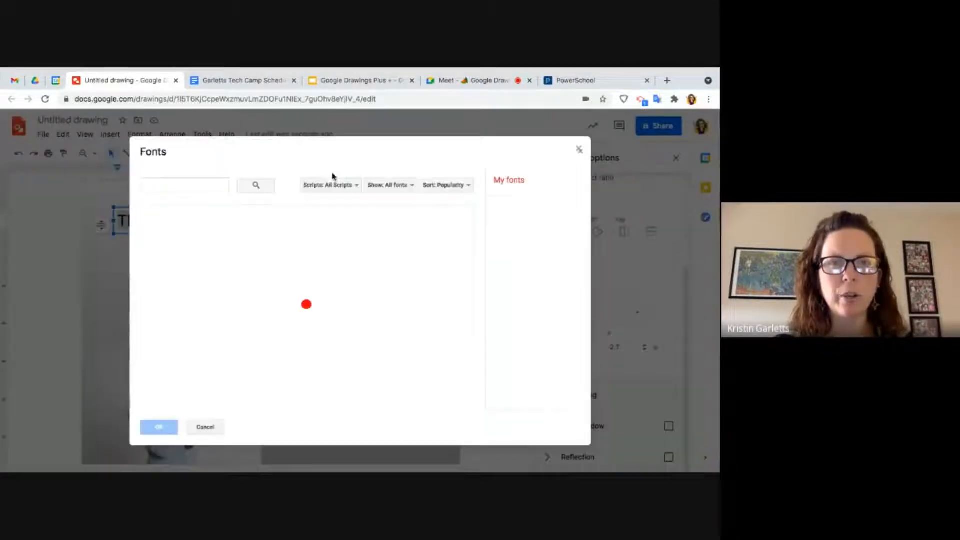
scroll(313, 301, down, 2)
scroll(312, 302, down, 2)
scroll(313, 302, up, 4)
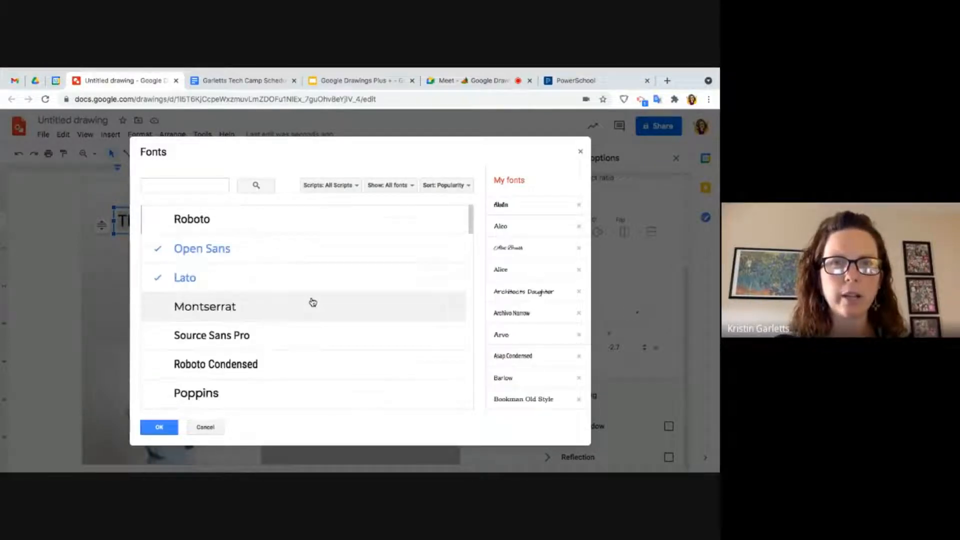
Check the available script filters, then limit the font catalogue to Handwriting fonts and browse them.
click(347, 190)
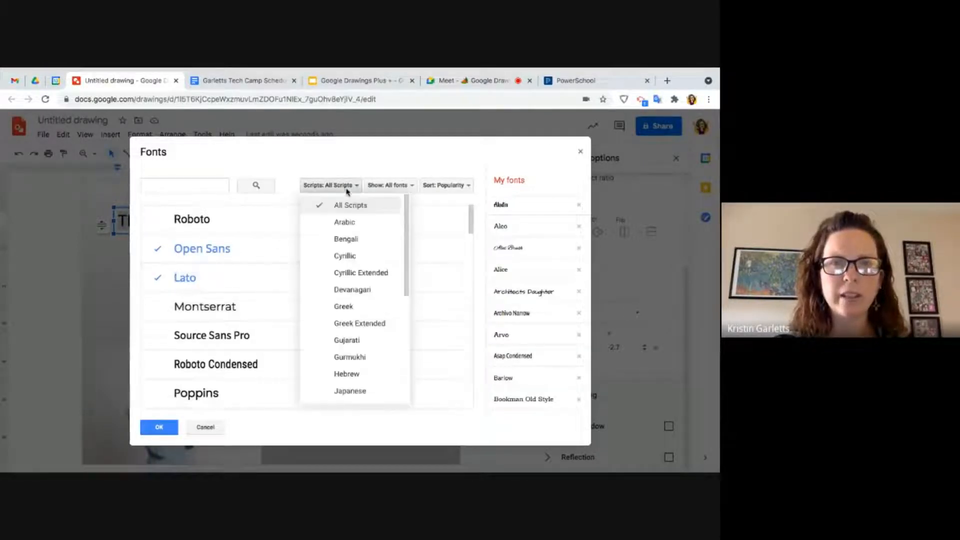
click(347, 190)
click(405, 189)
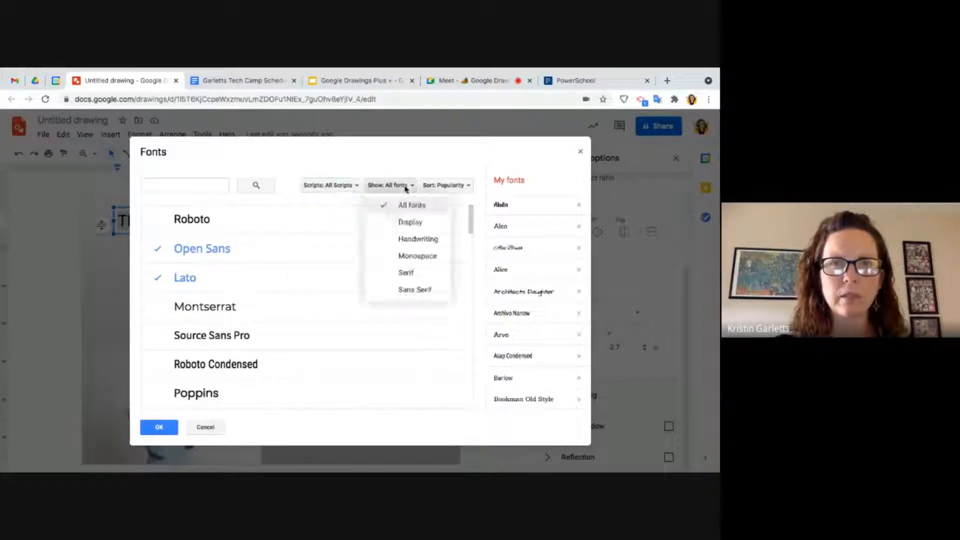
click(415, 239)
scroll(337, 344, down, 5)
scroll(336, 345, up, 5)
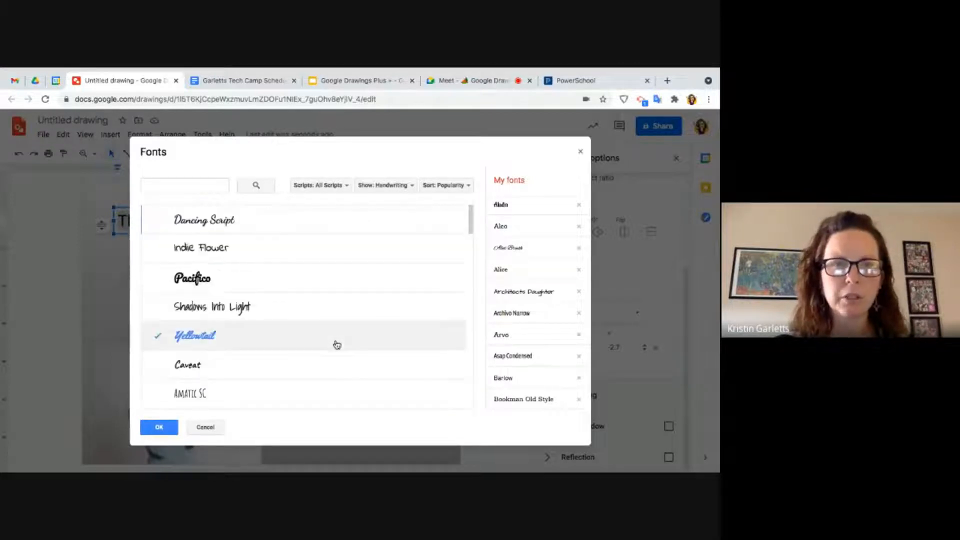
Add the Shadows Into Light and Pacifico handwriting fonts to the personal font list.
click(404, 187)
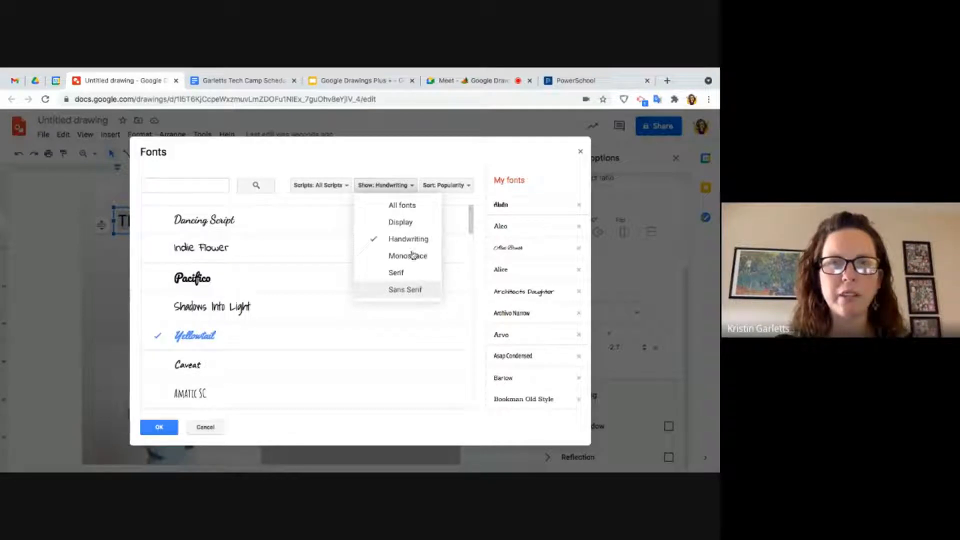
click(283, 308)
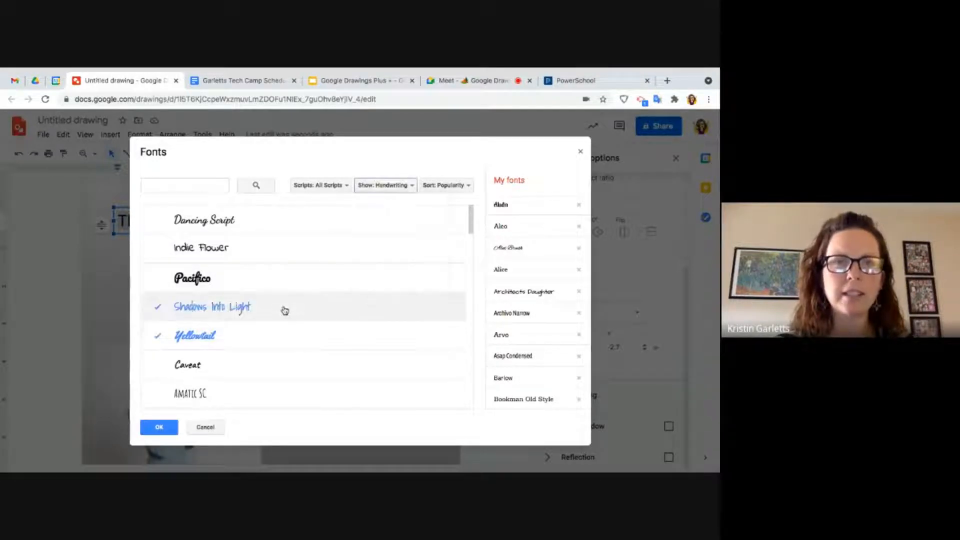
click(253, 287)
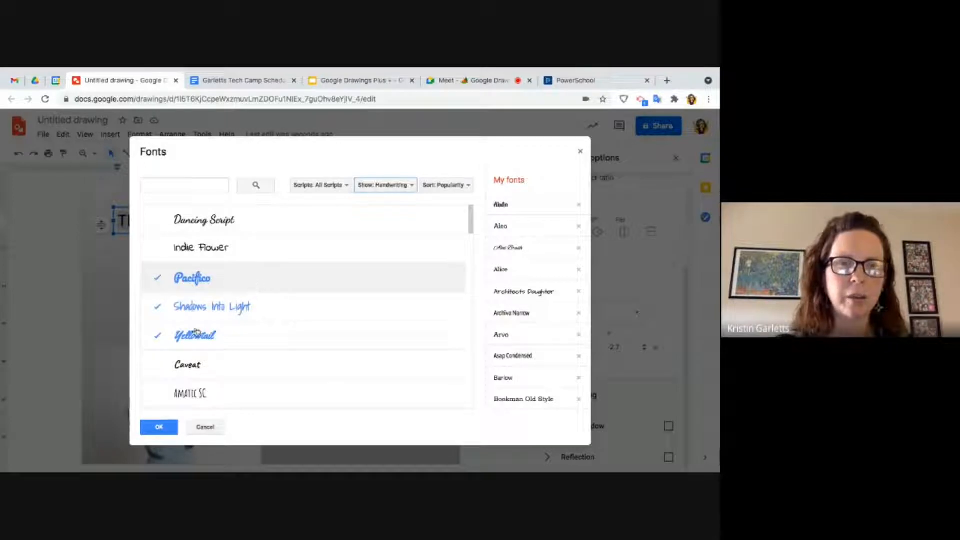
click(169, 428)
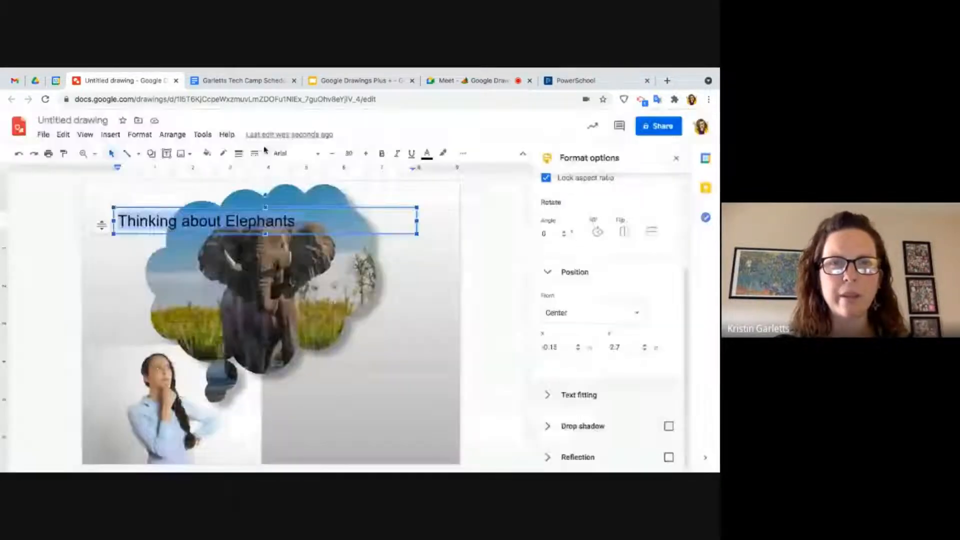
Try the Alex Brush and Amatic SC fonts on the "Thinking about Elephants" text.
click(295, 152)
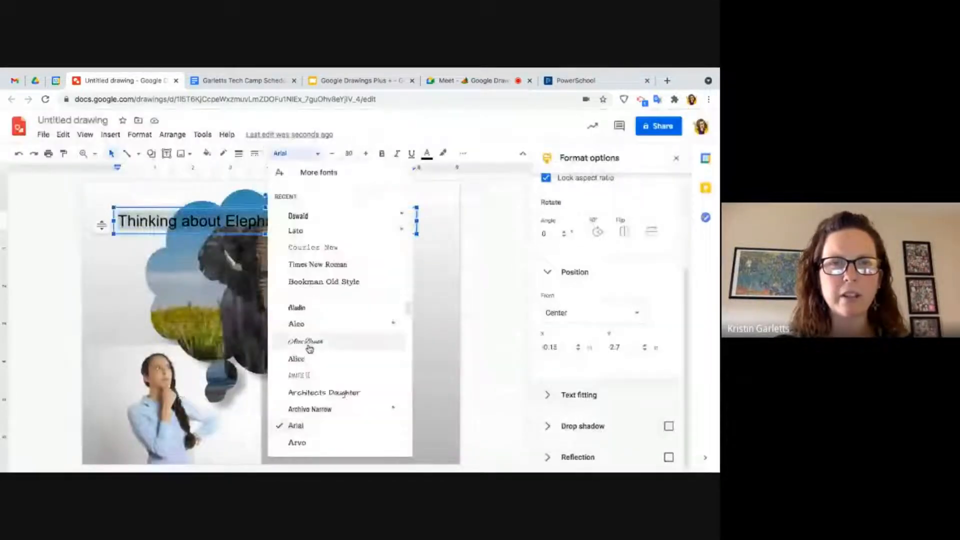
scroll(309, 348, down, 3)
scroll(309, 348, up, 2)
scroll(309, 348, up, 1)
click(309, 338)
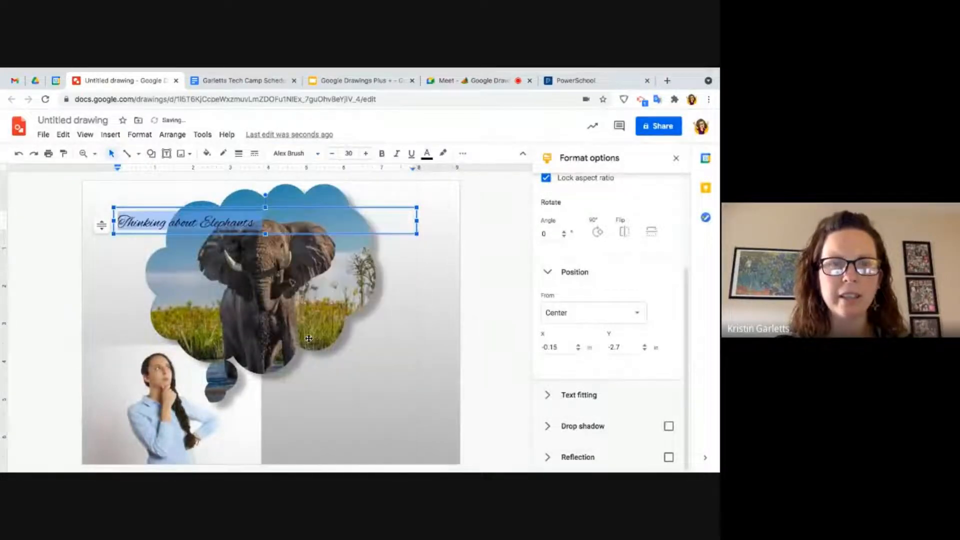
click(298, 153)
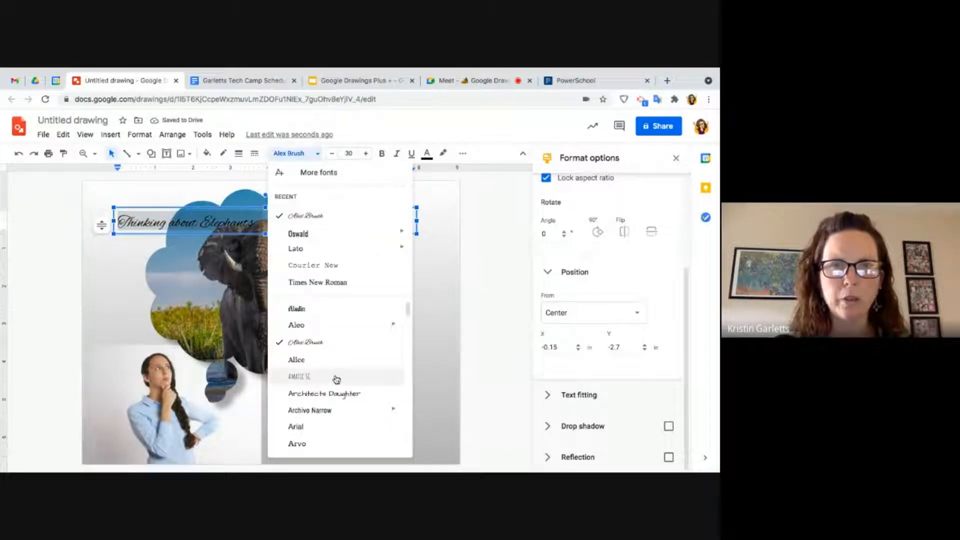
scroll(333, 379, down, 1)
click(329, 333)
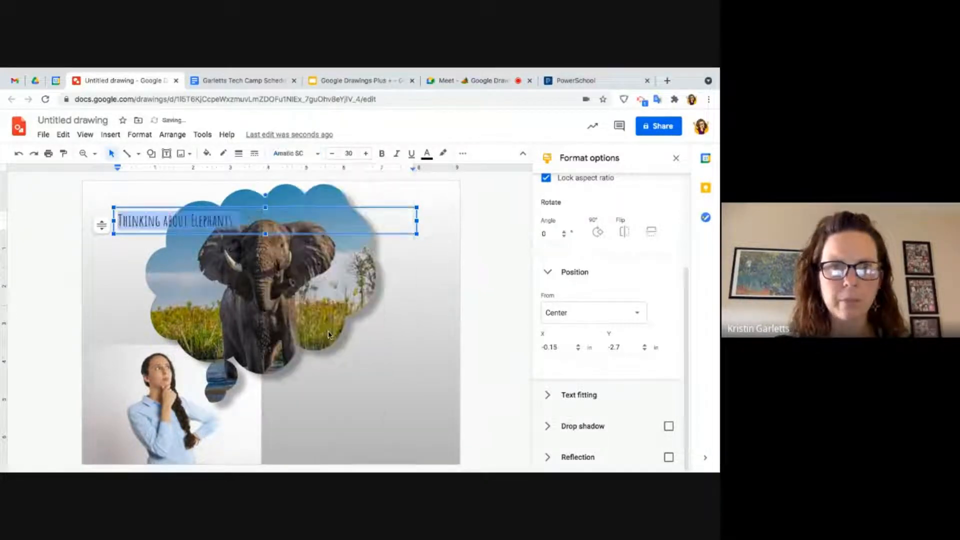
Set the "Thinking about Elephants" text to the Architects Daughter font and deselect the text box.
click(294, 153)
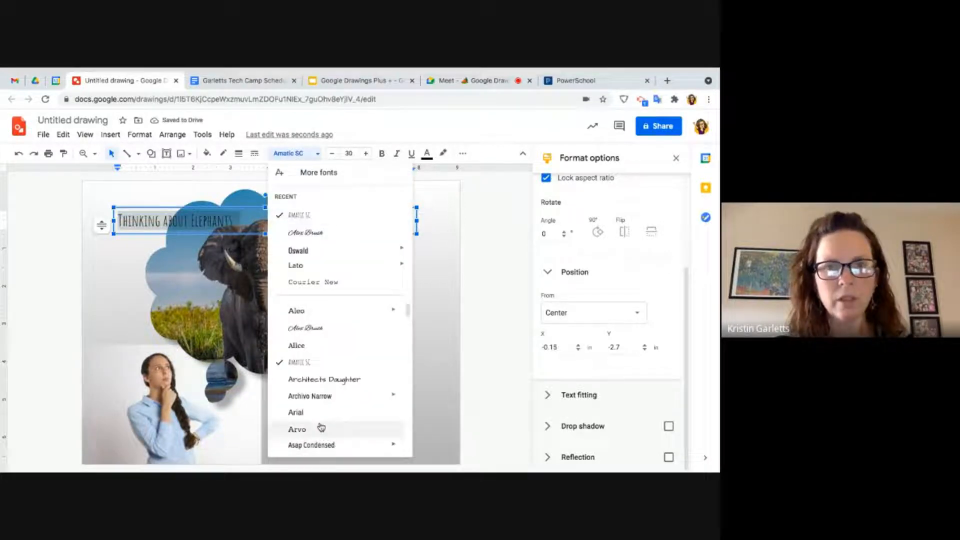
click(324, 380)
click(329, 382)
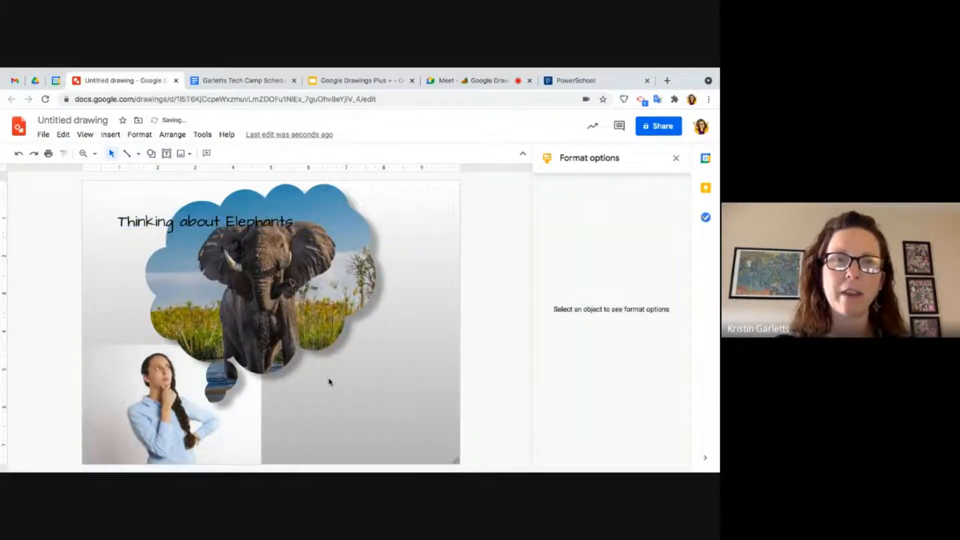
Switch to the Google Drawings Plus + presentation and show the "Use Lines and Connectors" slide.
click(353, 80)
scroll(51, 301, down, 3)
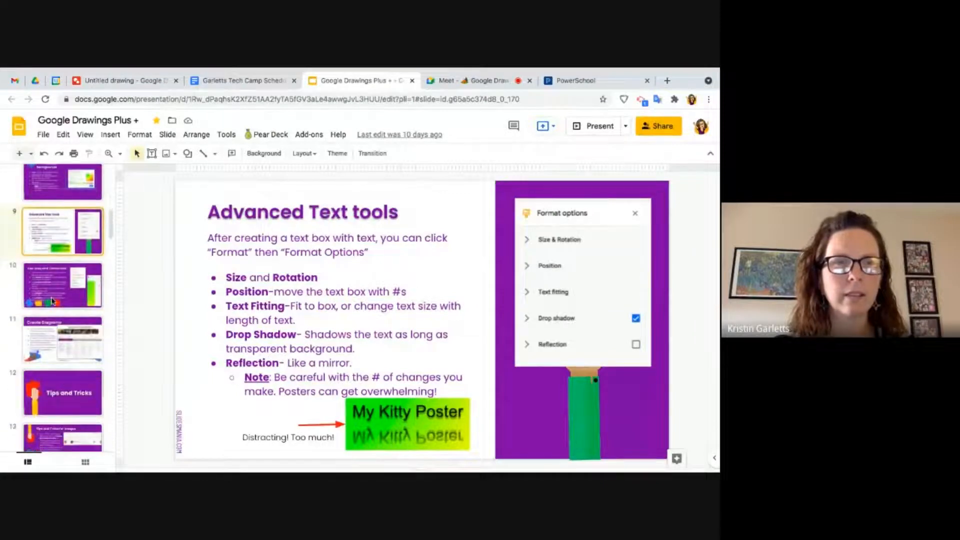
click(52, 300)
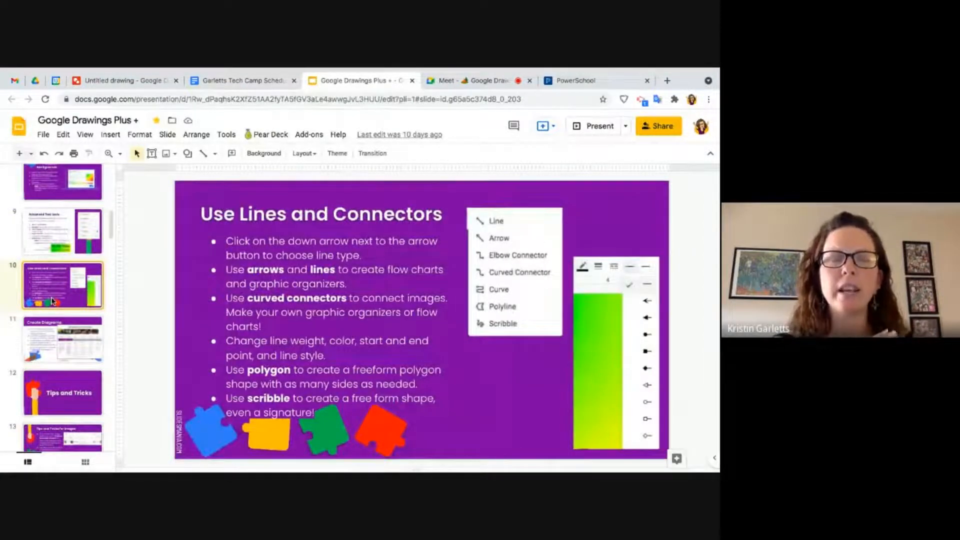
Switch back to the elephant drawing and create a new blank drawing from it.
click(115, 84)
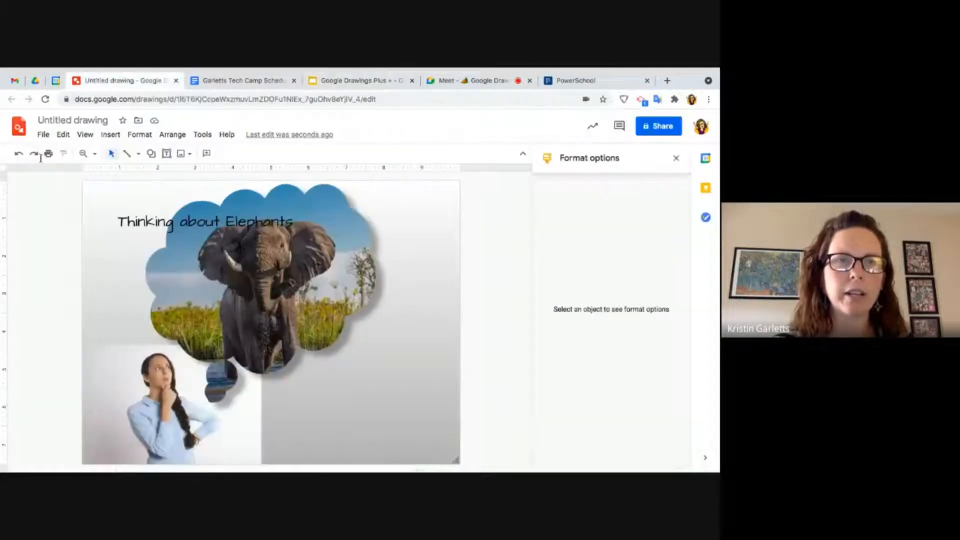
click(44, 140)
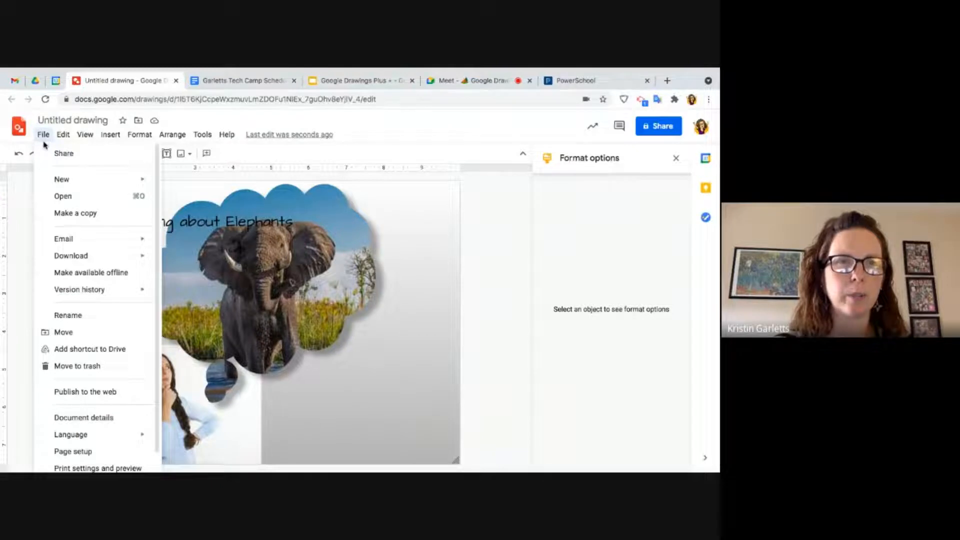
mouse_move(55, 179)
click(166, 184)
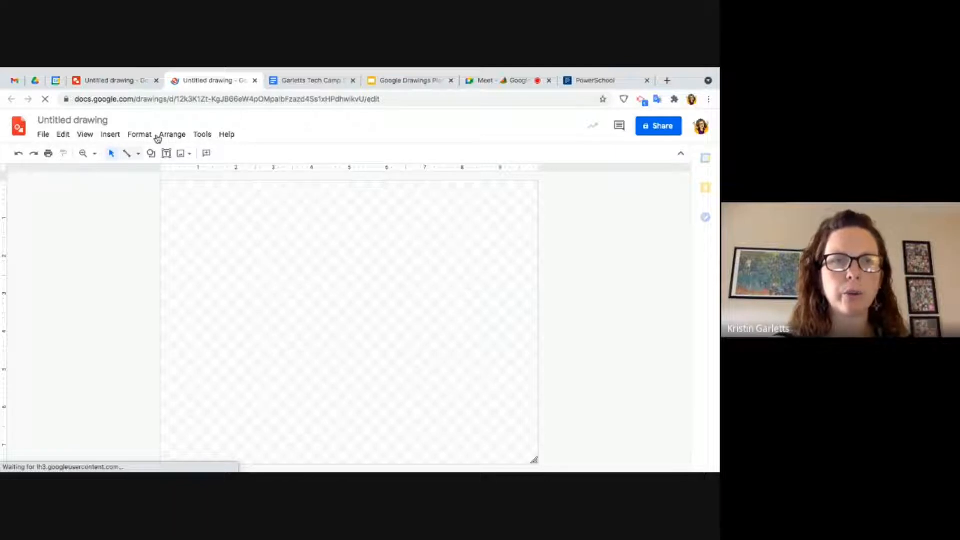
Draw a rectangle about 2.9 inches wide and 2.3 inches tall in the left half of the canvas.
click(151, 153)
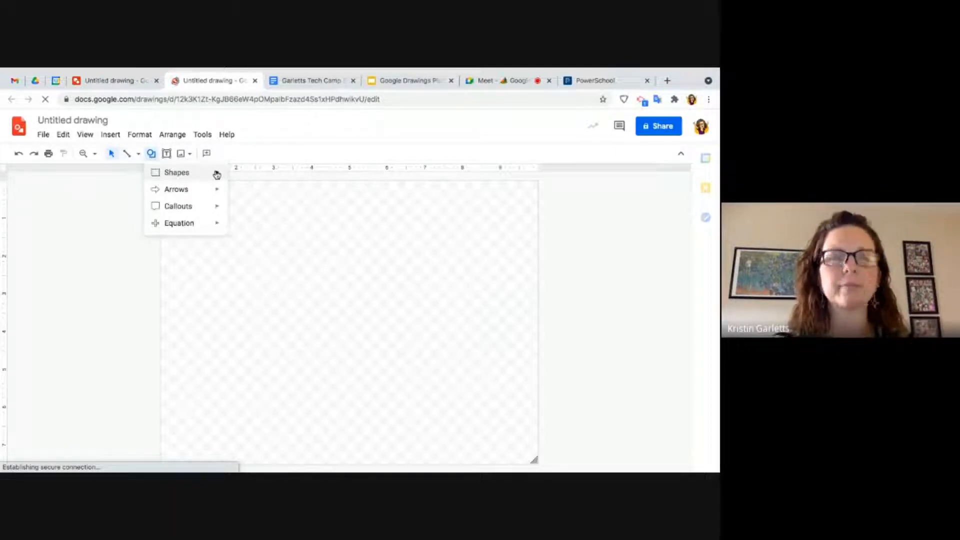
mouse_move(217, 174)
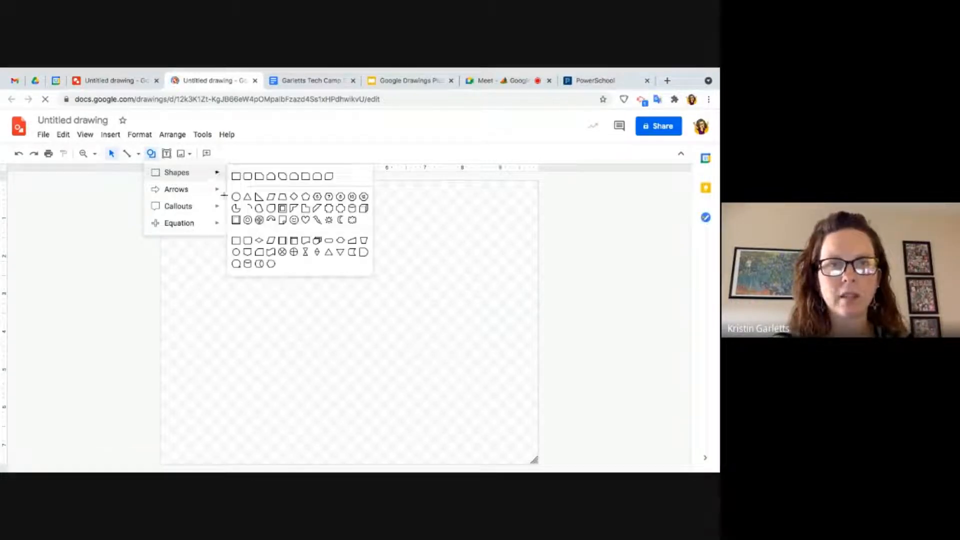
click(235, 176)
drag(261, 336, 295, 371)
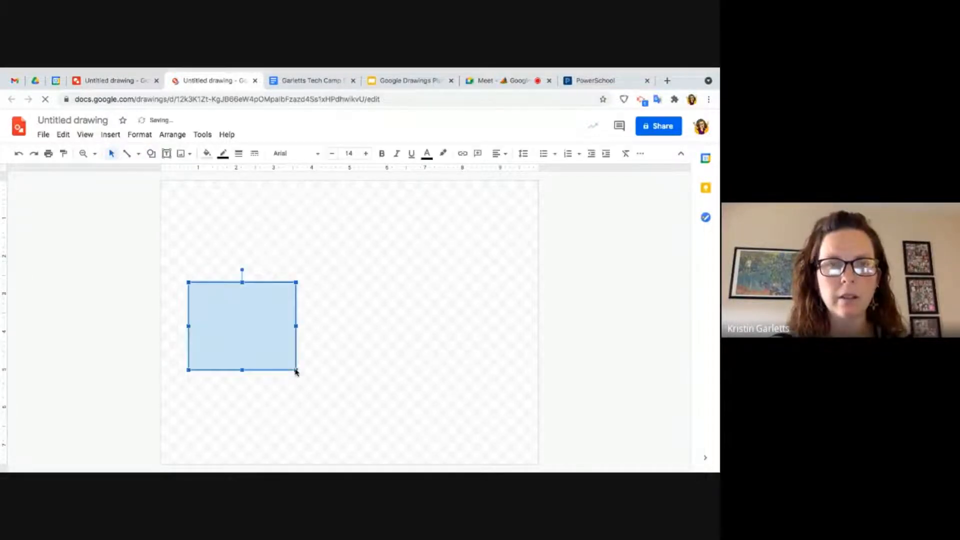
Give the rectangle a light cyan fill and a blue border 3px thick.
click(206, 154)
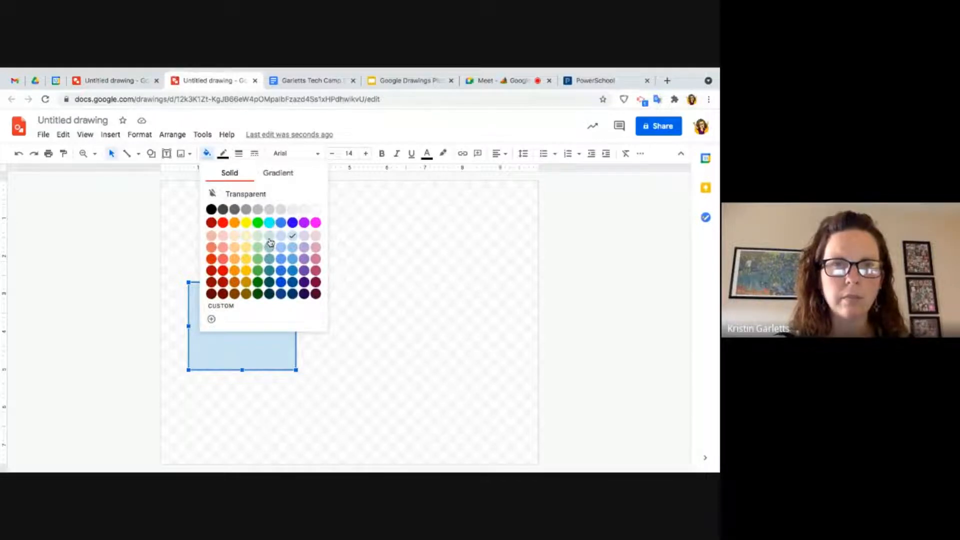
click(269, 241)
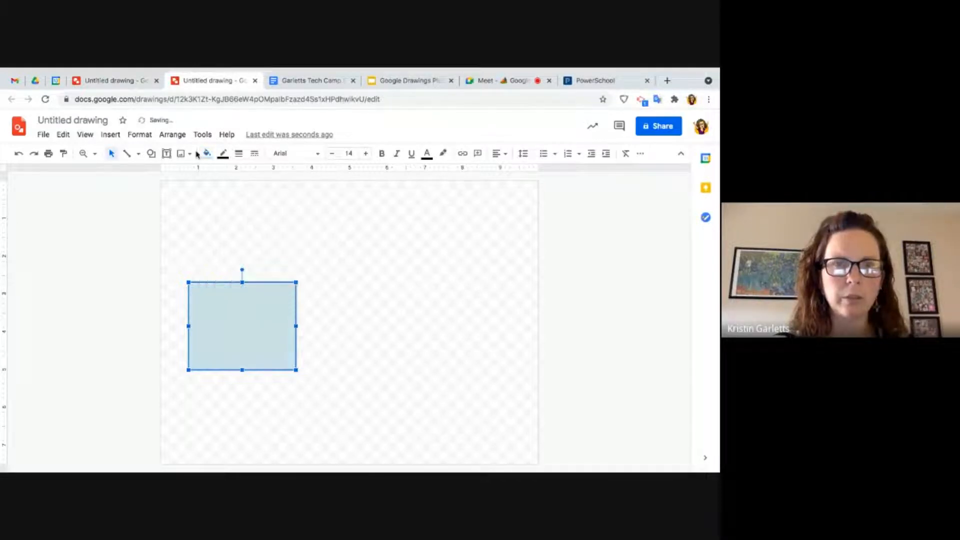
click(224, 153)
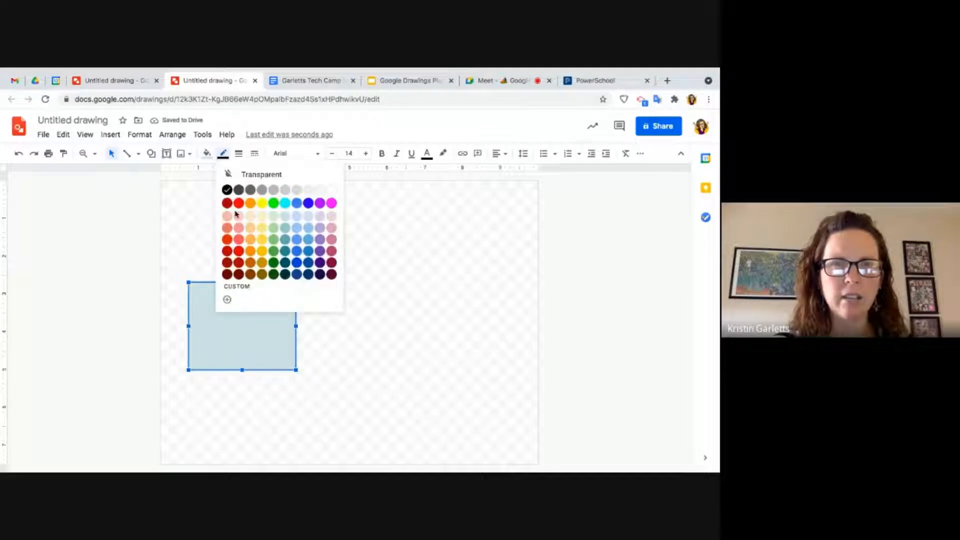
click(308, 203)
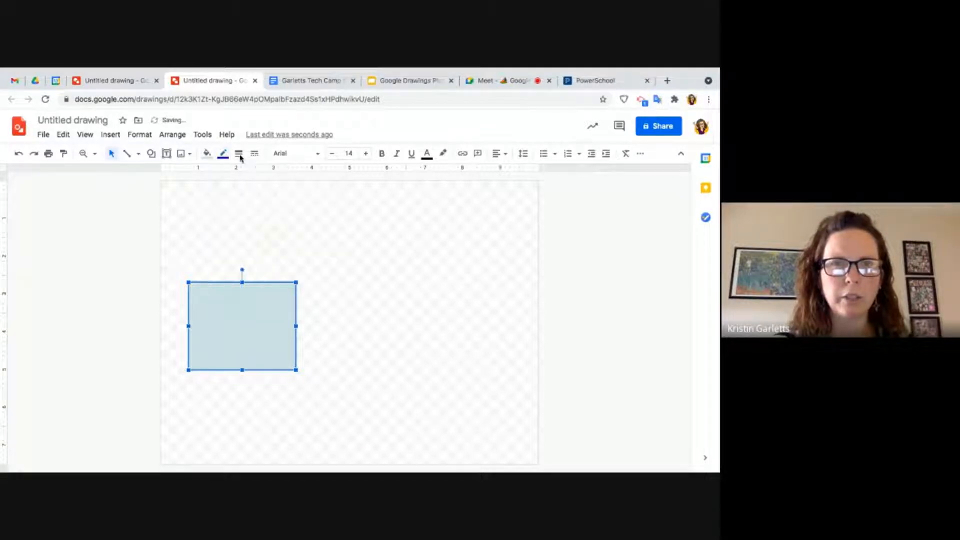
click(239, 155)
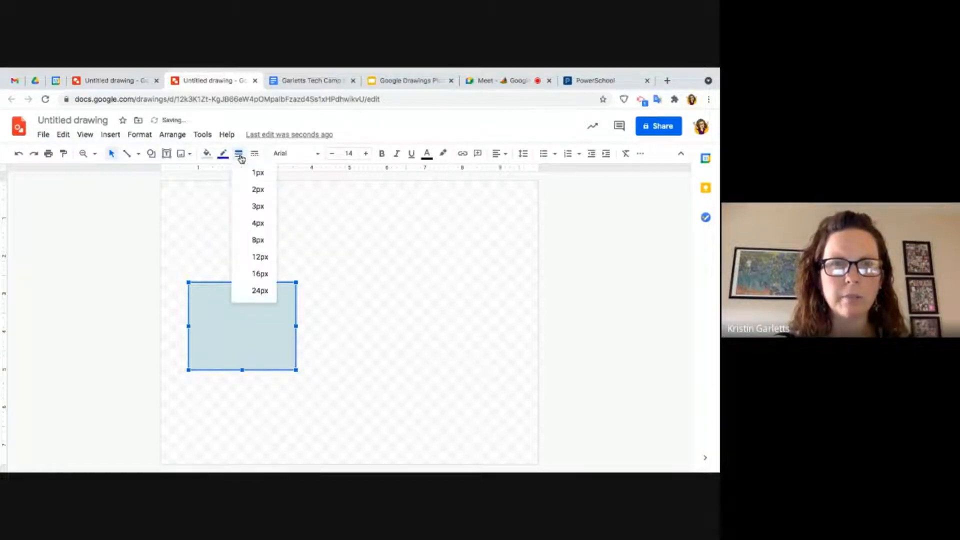
click(259, 209)
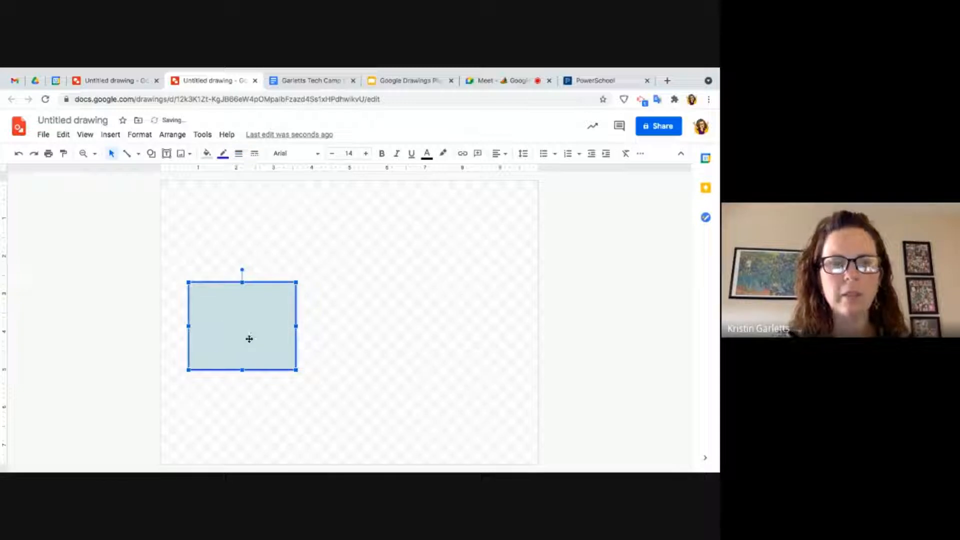
Duplicate the rectangle and place the copy to its right at the same height, leaving a gap between them.
key(ctrl+d)
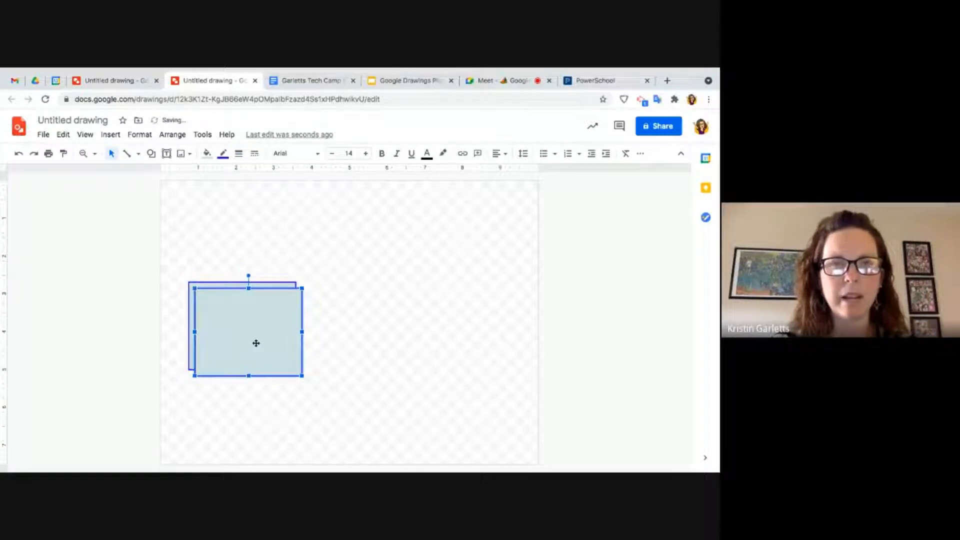
drag(398, 332, 401, 340)
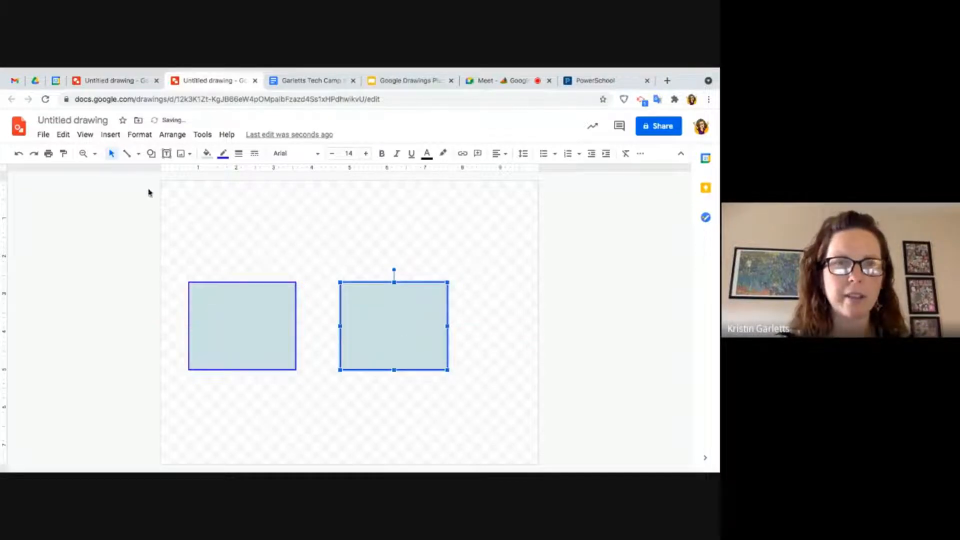
Add an elbow connector starting at the right-edge midpoint of the left rectangle and move it above the gap between the rectangles.
click(139, 156)
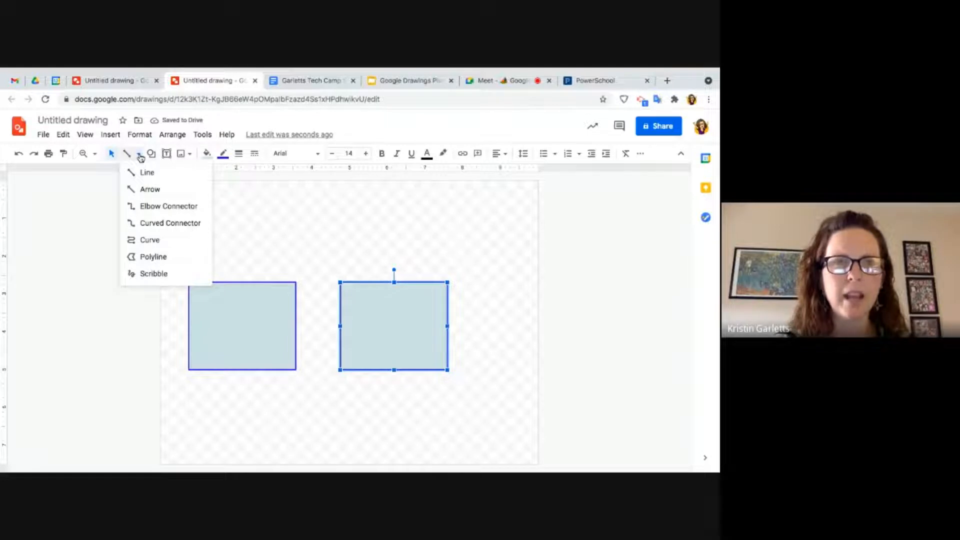
click(163, 208)
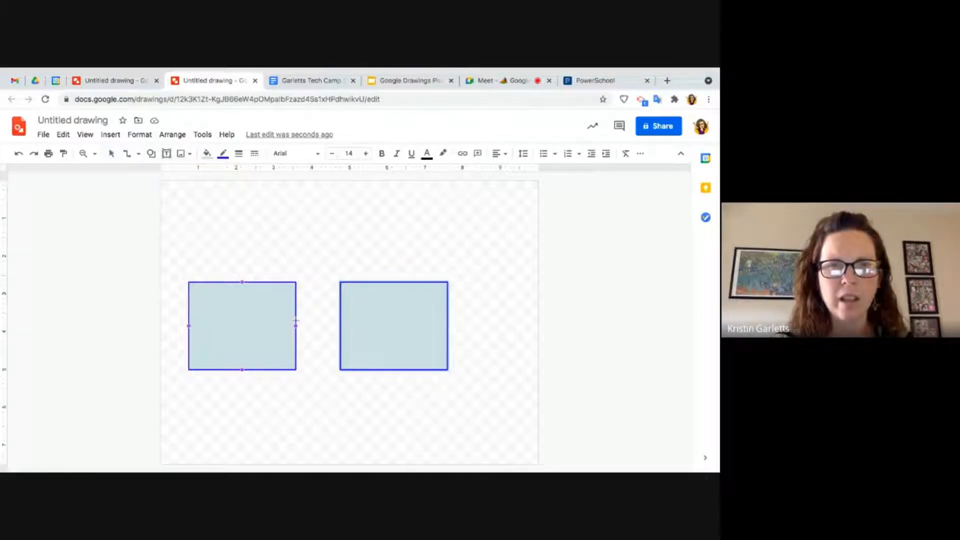
click(295, 325)
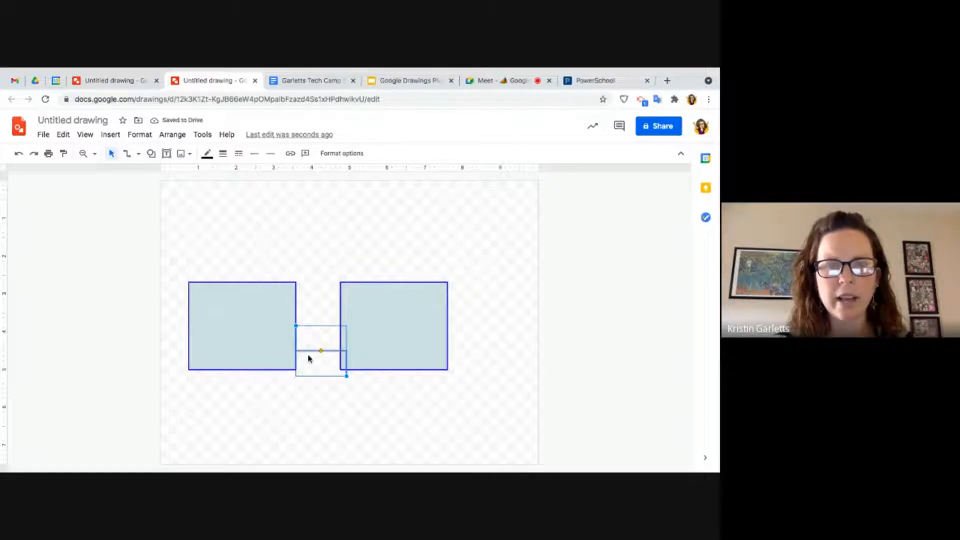
click(323, 333)
click(322, 327)
drag(322, 349, 322, 241)
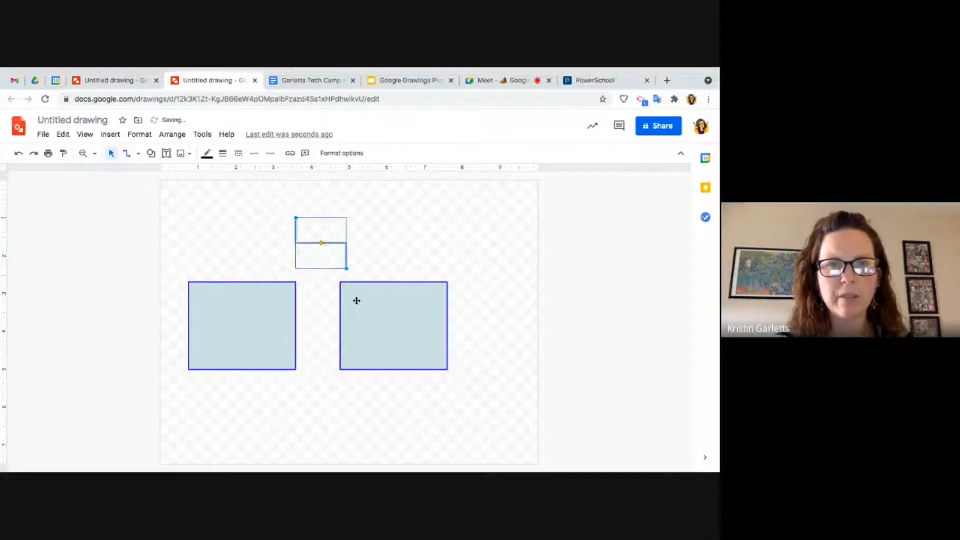
Rearrange the rectangles and elbow connector diagonally so the connector joins the upper rectangle's bottom edge to the lower-right rectangle's top edge.
drag(348, 286, 438, 377)
drag(333, 245, 433, 340)
drag(258, 323, 388, 263)
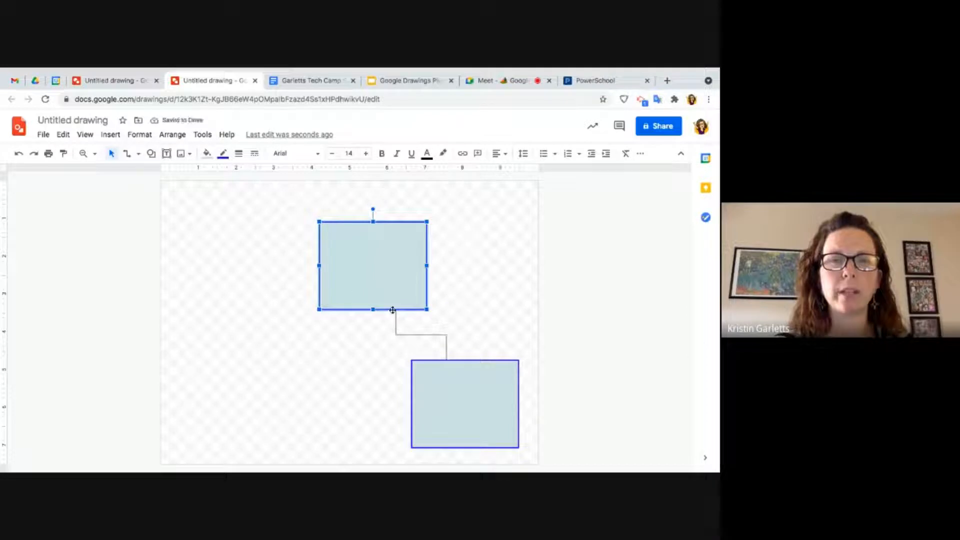
Format the elbow connector between the two rectangles with a 4px line in blue.
click(397, 334)
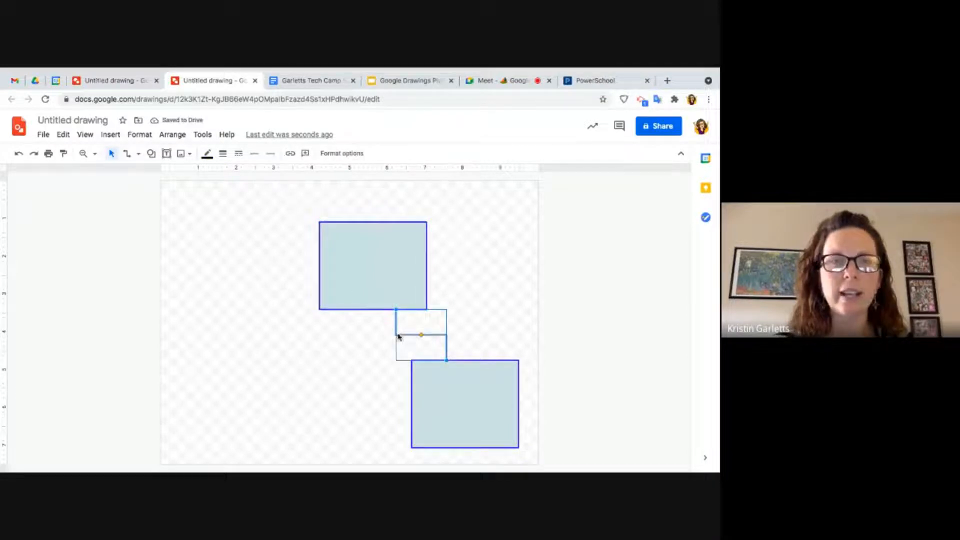
click(223, 153)
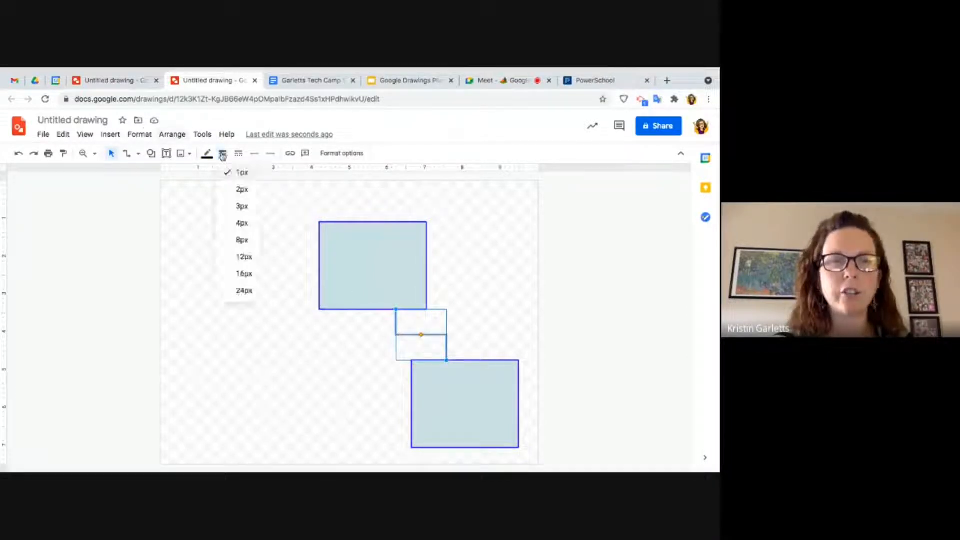
click(242, 223)
click(207, 153)
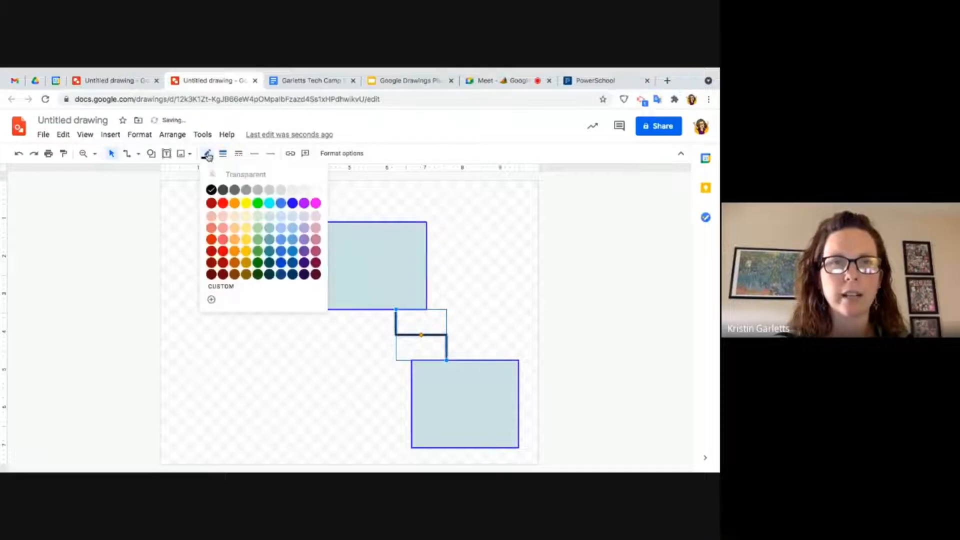
click(293, 203)
click(294, 300)
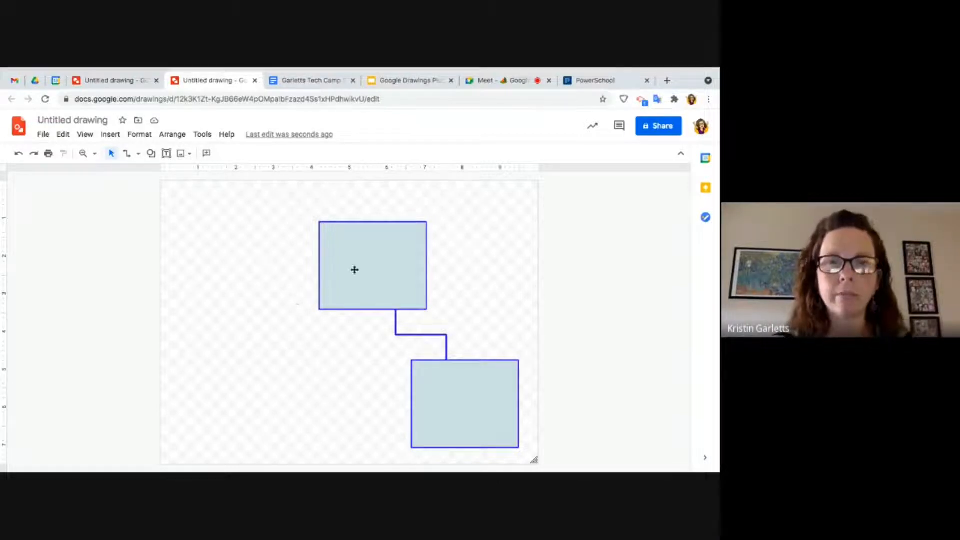
Enter the text "Text box for writing" inside the upper rectangle.
click(337, 239)
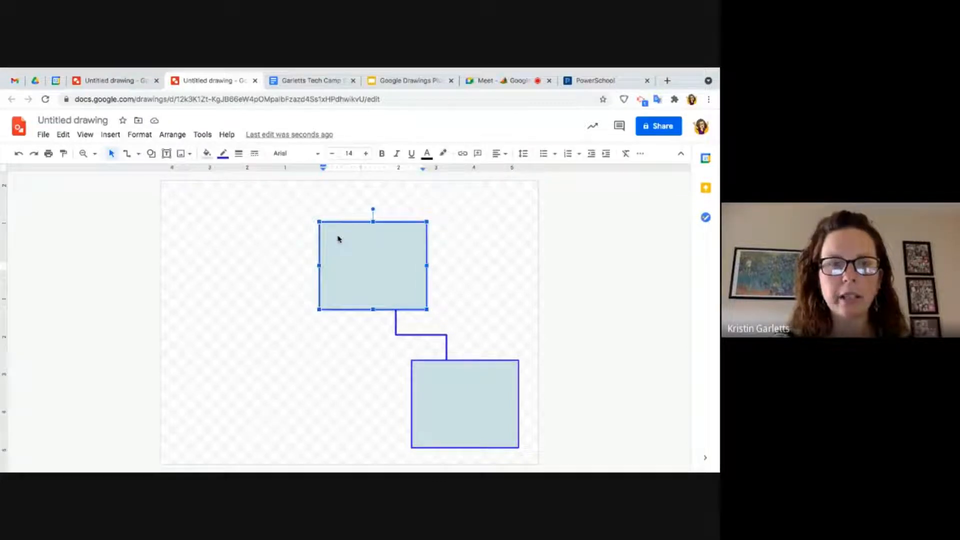
text(e)
key(BackSpace)
text(Text box for writing)
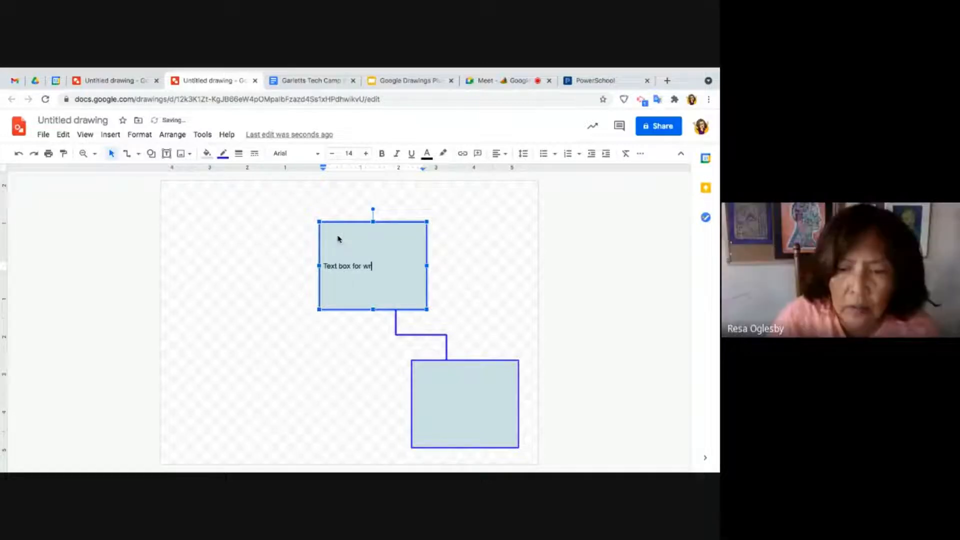
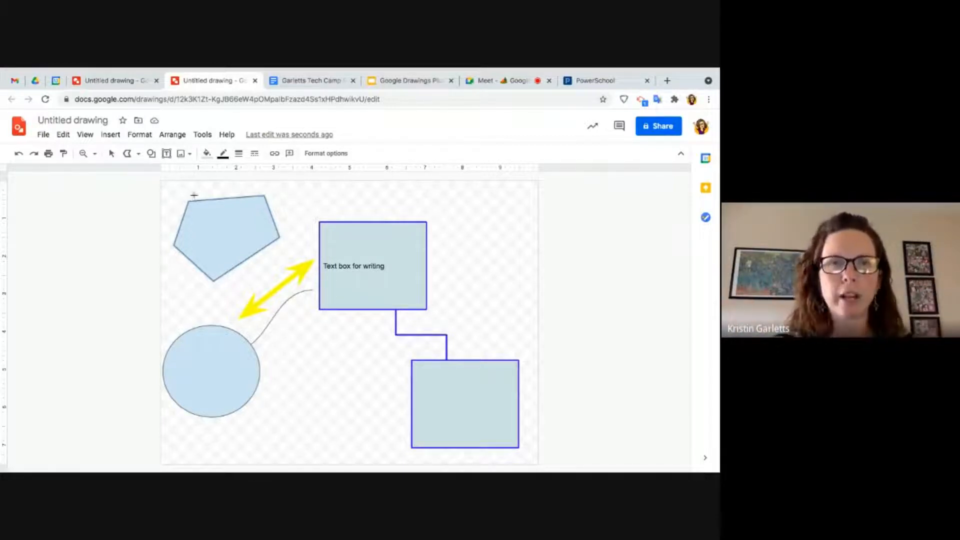
Draw a closed jagged polyline shape about 2.4 inches wide and 2.7 inches tall in the canvas's upper-right corner.
click(139, 155)
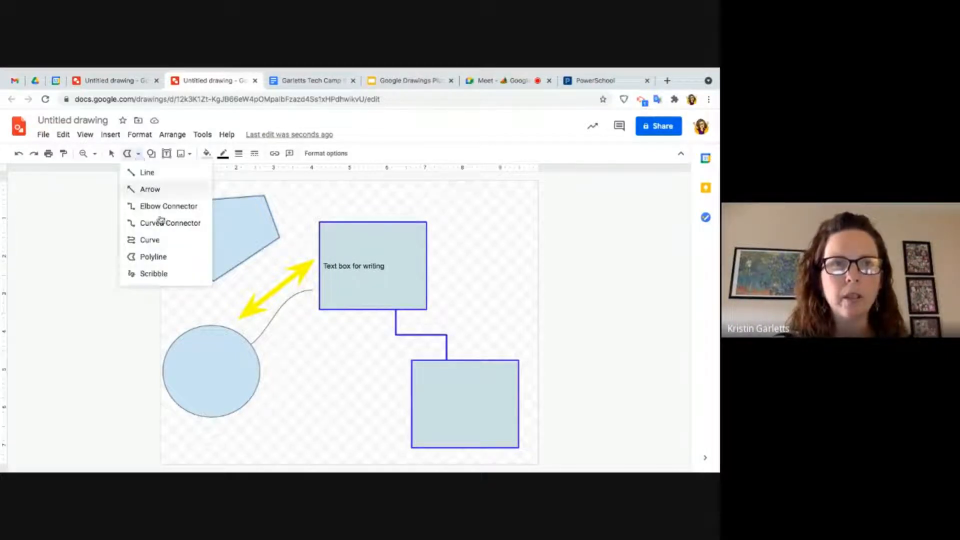
key(Escape)
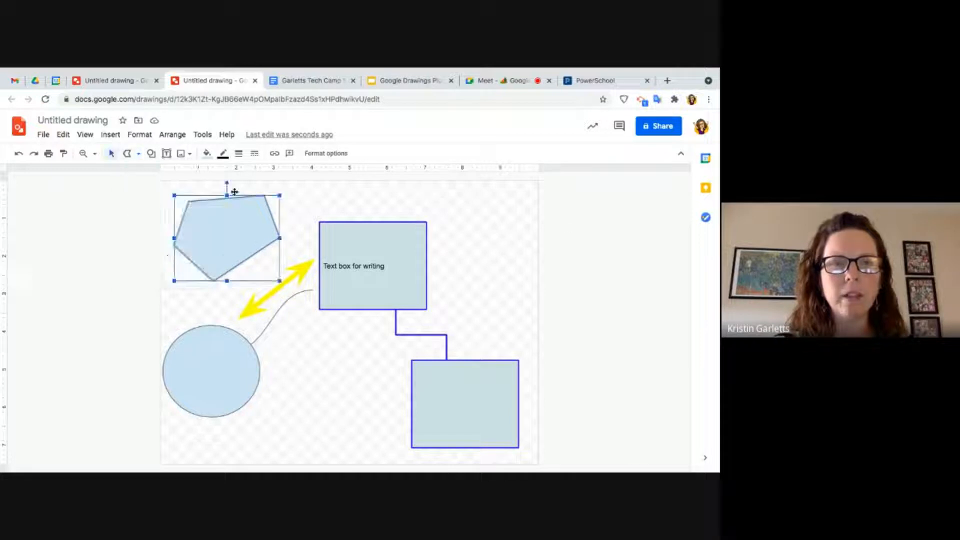
click(435, 204)
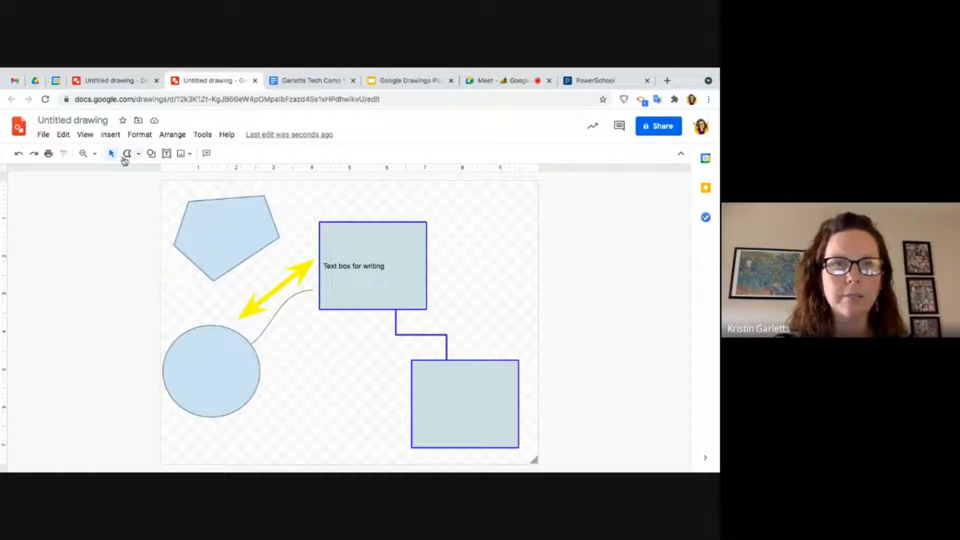
mouse_move(435, 200)
mouse_down()
mouse_move(468, 232)
mouse_move(443, 271)
mouse_move(490, 262)
mouse_move(509, 291)
mouse_move(519, 214)
mouse_move(502, 203)
mouse_move(492, 227)
mouse_move(477, 191)
mouse_move(435, 199)
mouse_up()
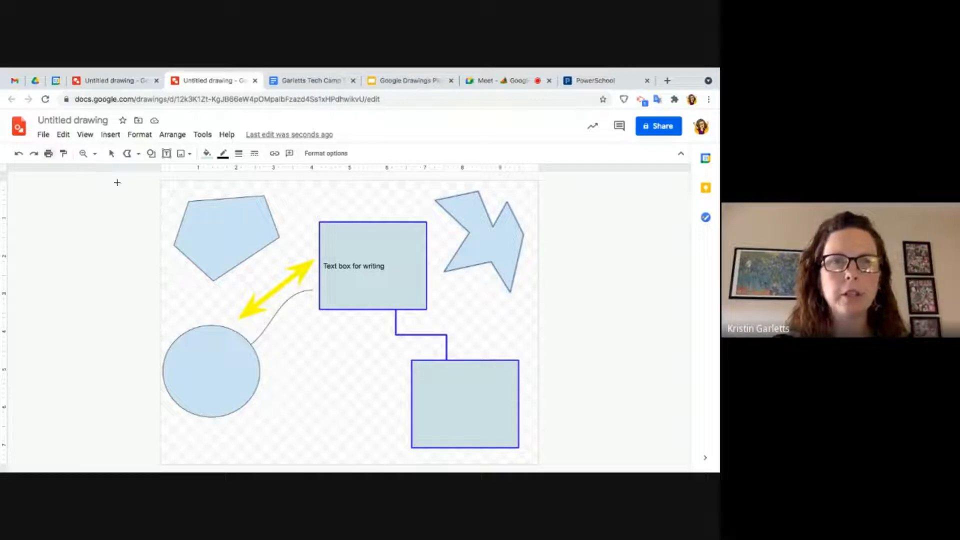
click(111, 154)
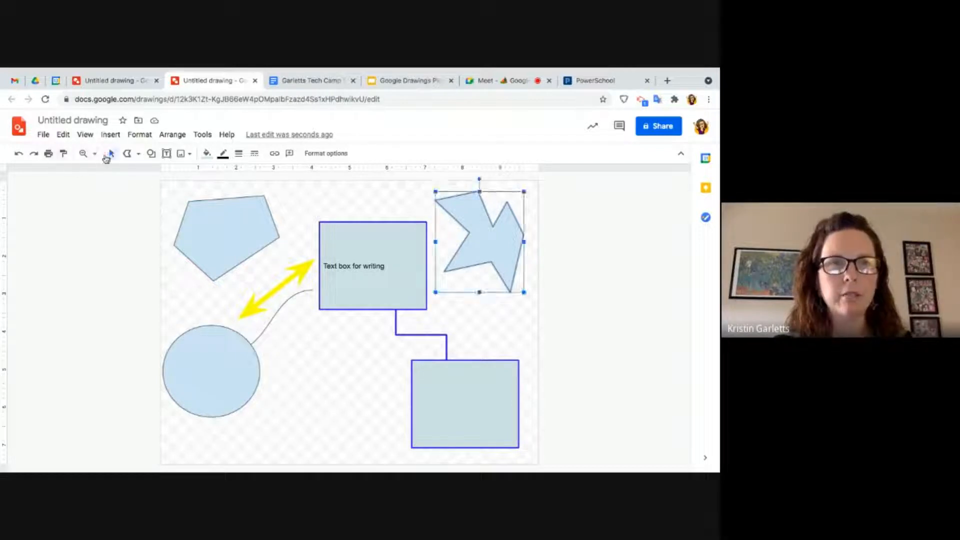
Select all the shapes, arrows and connectors on the canvas and delete them.
click(161, 187)
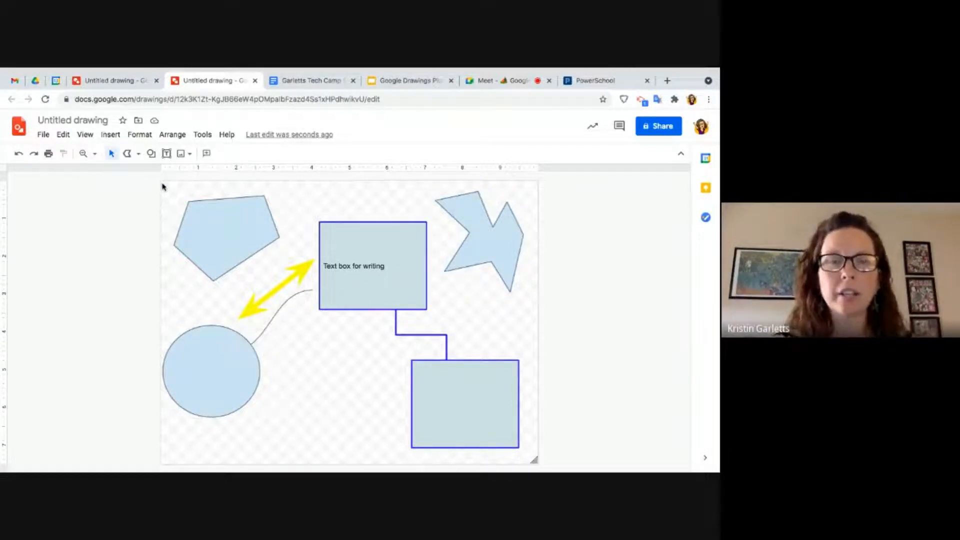
drag(162, 184, 523, 449)
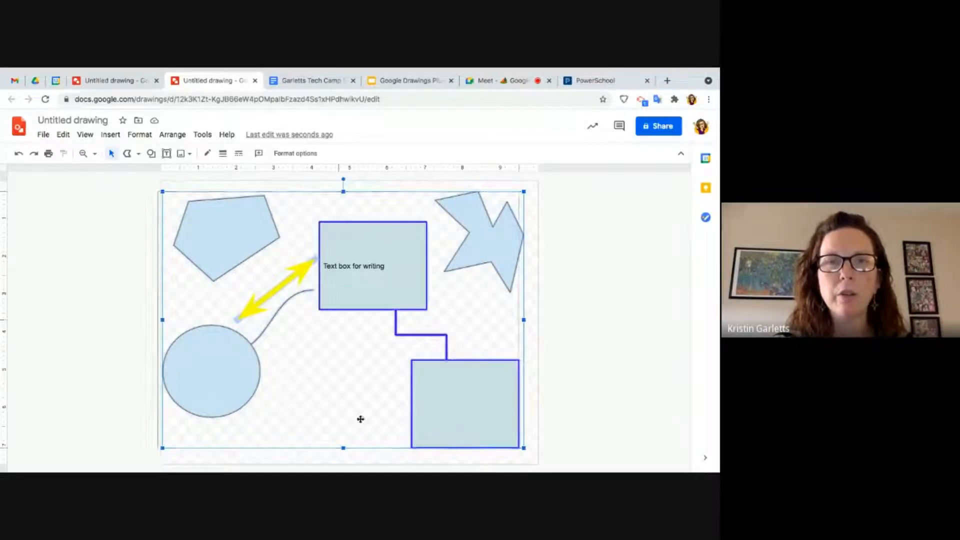
drag(506, 419, 360, 419)
key(Delete)
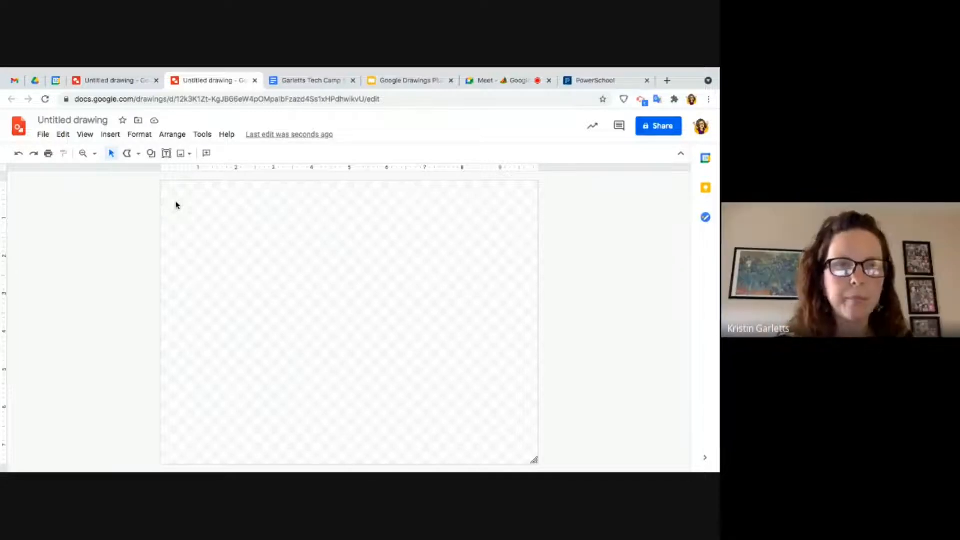
Search the web for "grid pixel art" images and insert the white grid picture with a black dot at its centre.
click(111, 136)
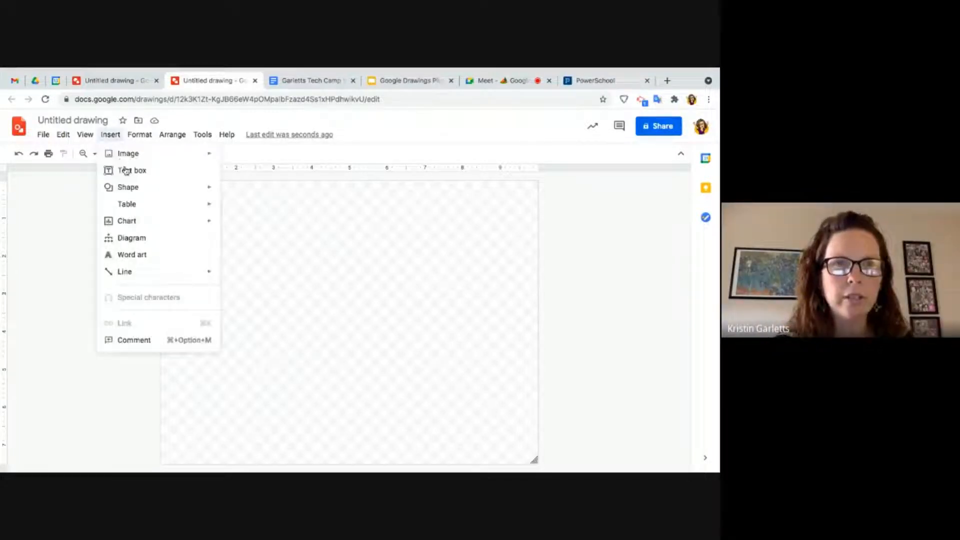
mouse_move(125, 154)
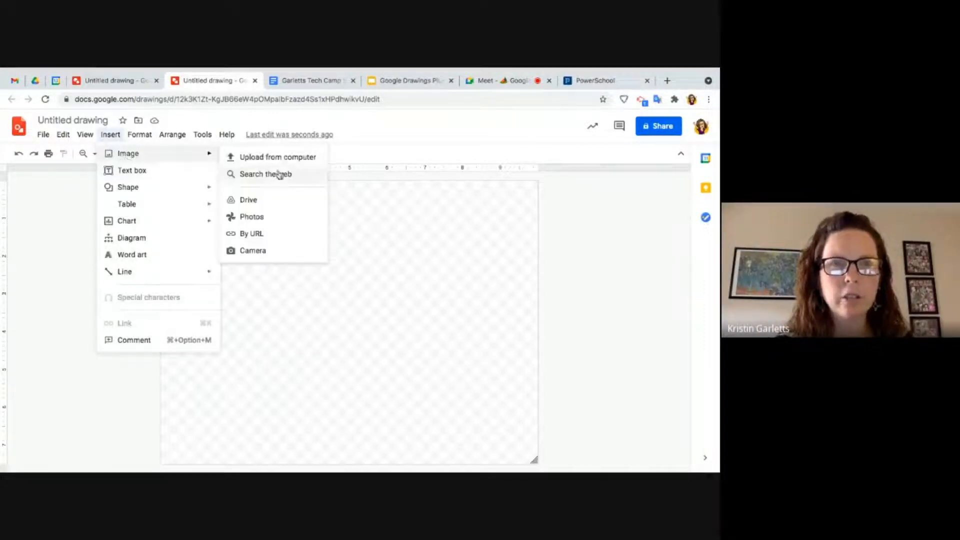
click(278, 174)
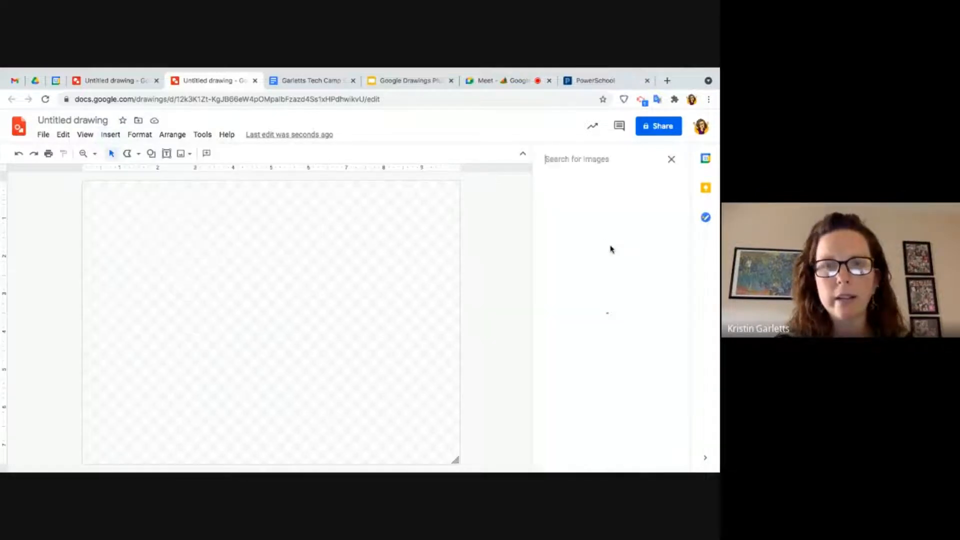
text(grid pixel art)
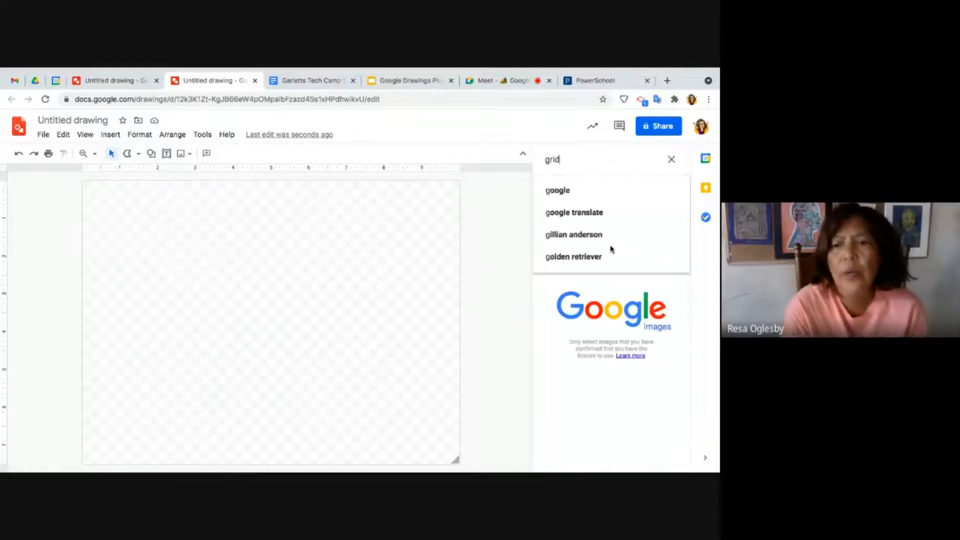
key(Return)
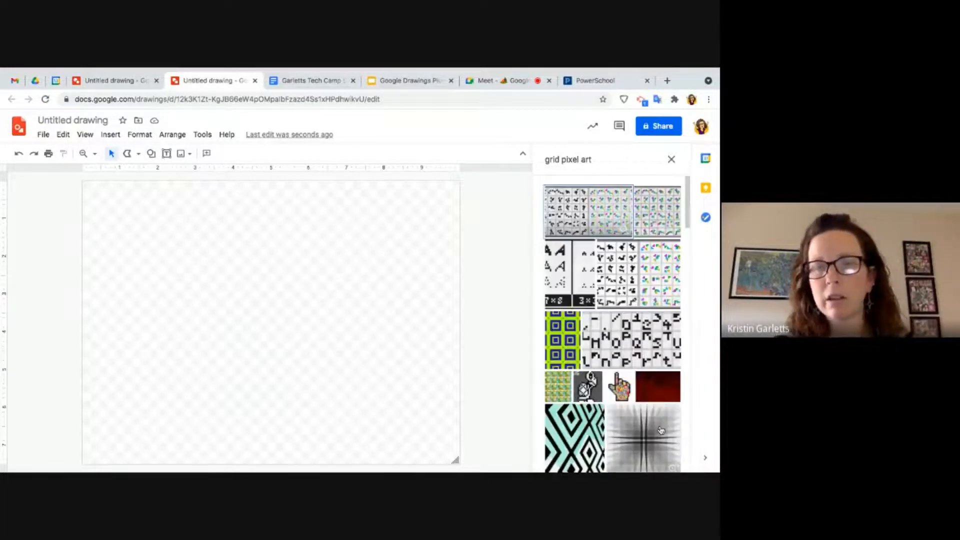
scroll(650, 384, down, 7)
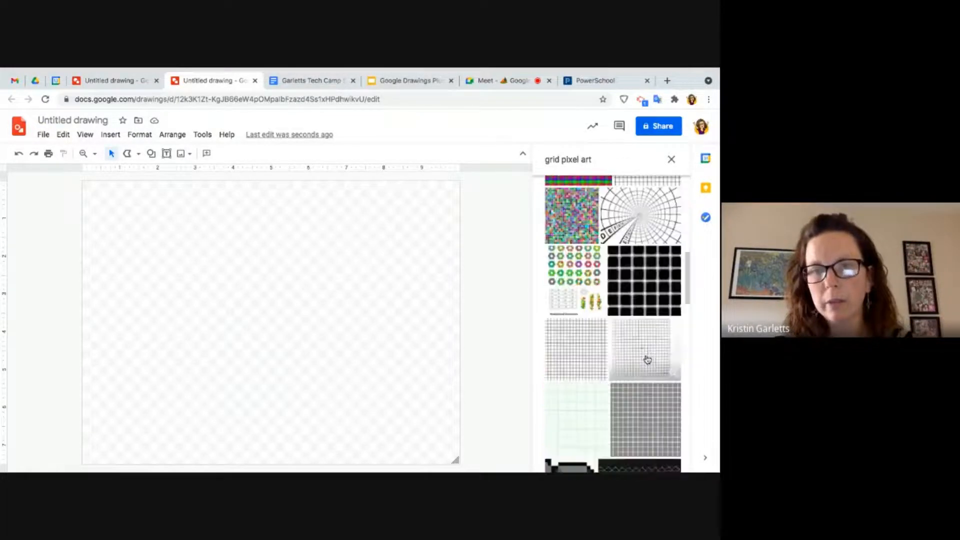
click(648, 359)
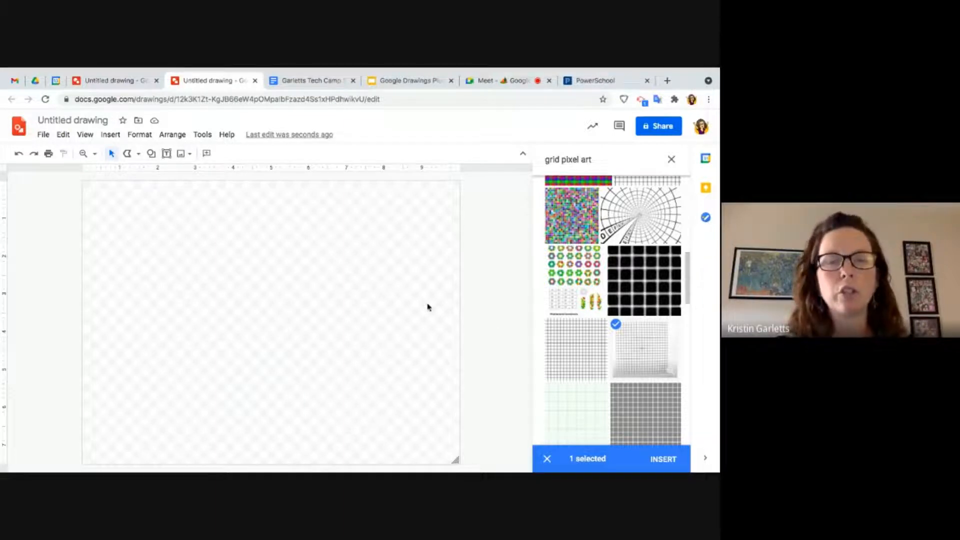
click(673, 460)
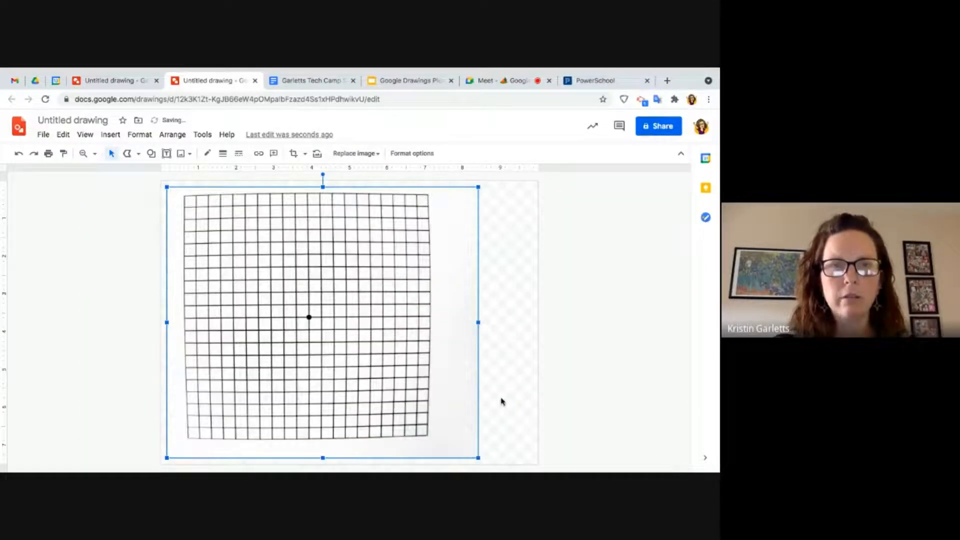
Fit the grid image to the canvas's upper-left corner and full height, and delete it.
mouse_move(465, 343)
mouse_down()
mouse_move(456, 334)
mouse_move(462, 338)
mouse_up()
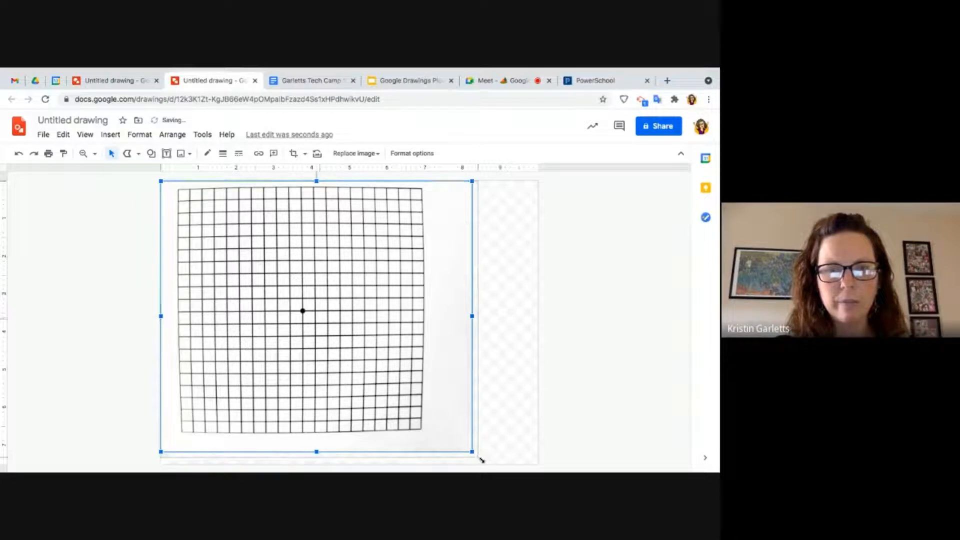
drag(480, 458, 487, 463)
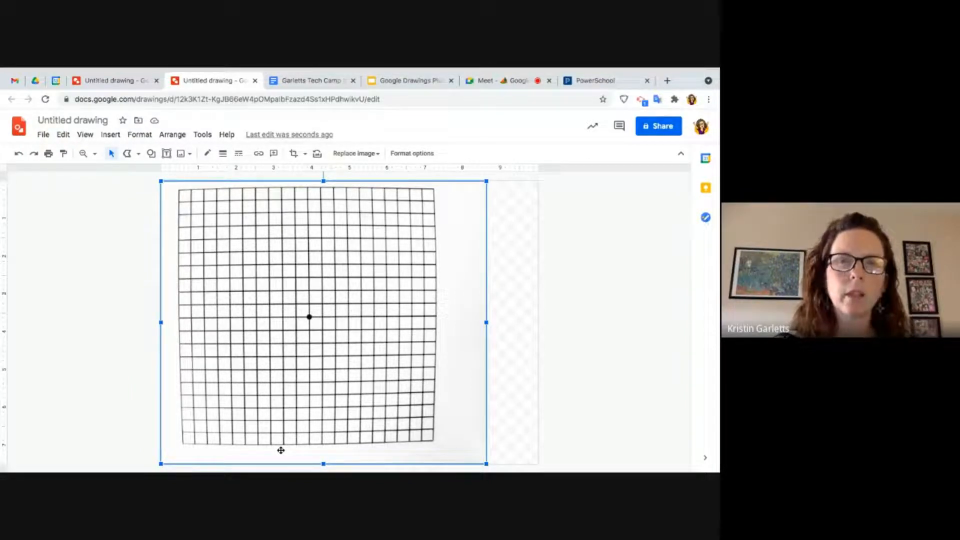
key(Delete)
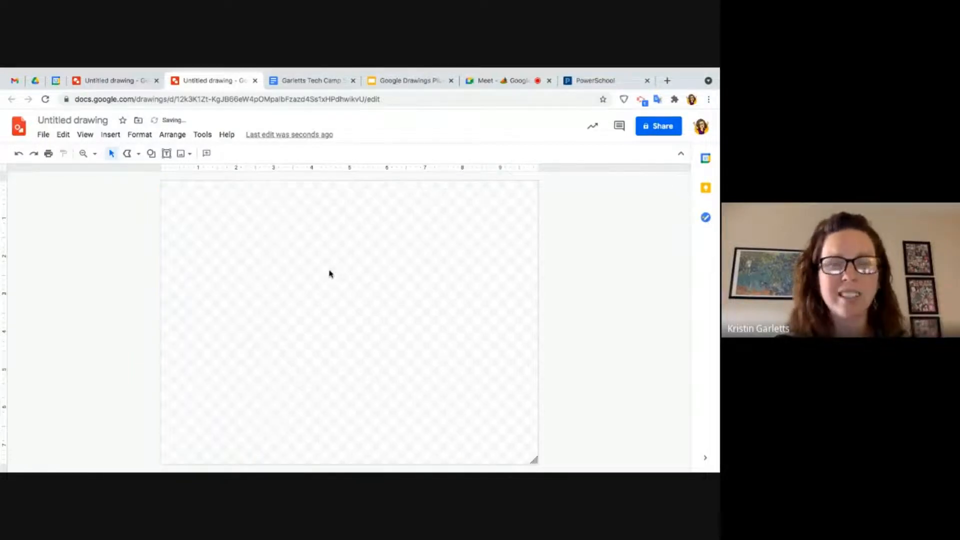
Set the canvas background to solid white.
right_click(315, 245)
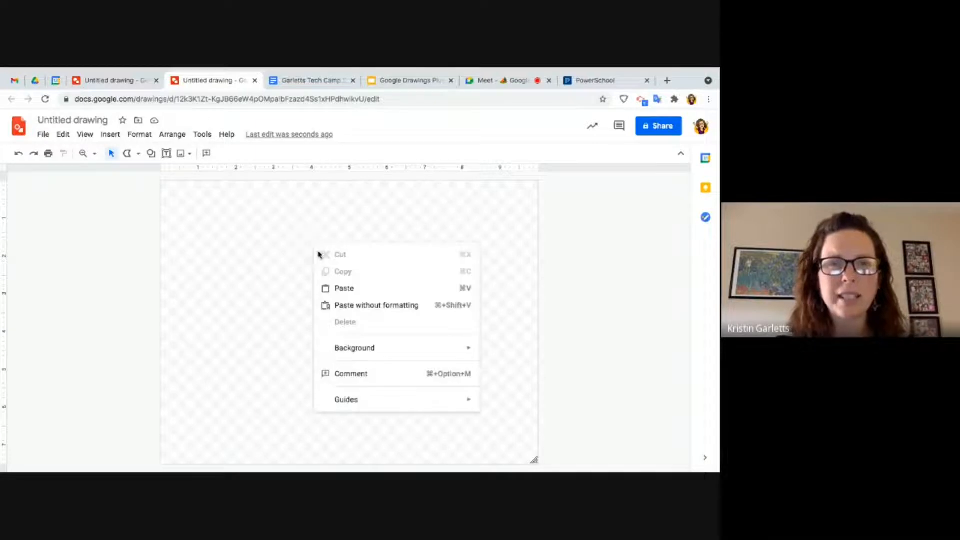
mouse_move(368, 347)
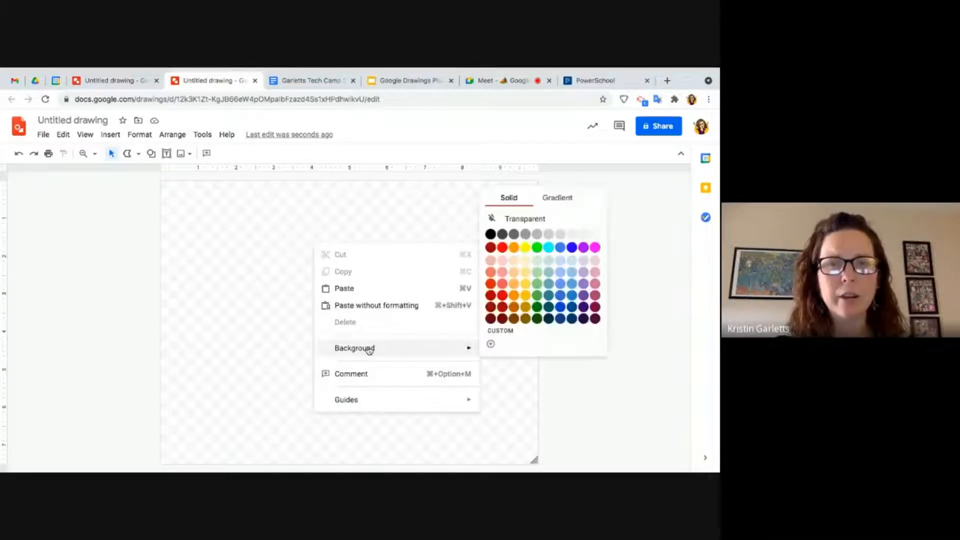
click(597, 234)
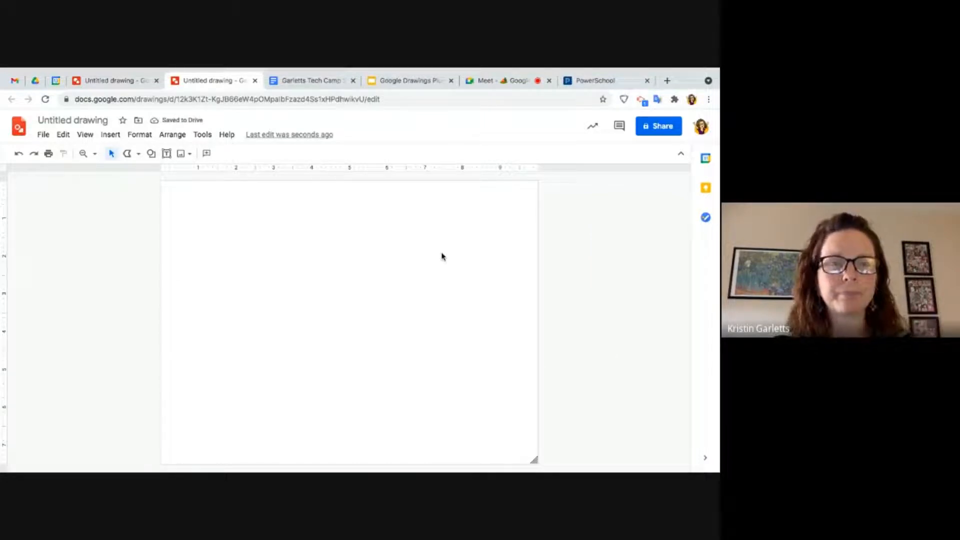
Scribble a large letter K with a long sweeping tail, about 5.8 inches wide and 2.2 inches tall, in the canvas's upper-left area.
click(134, 154)
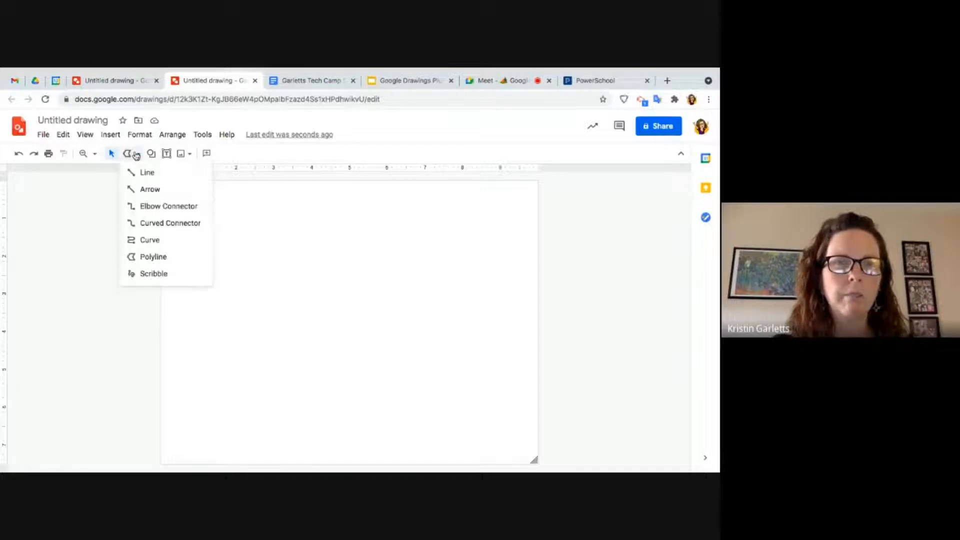
click(150, 275)
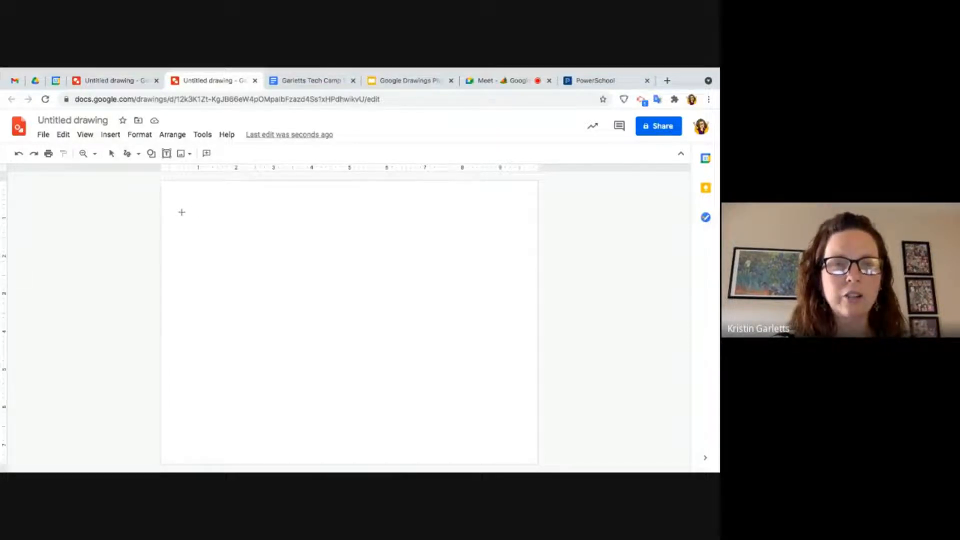
drag(181, 212, 199, 275)
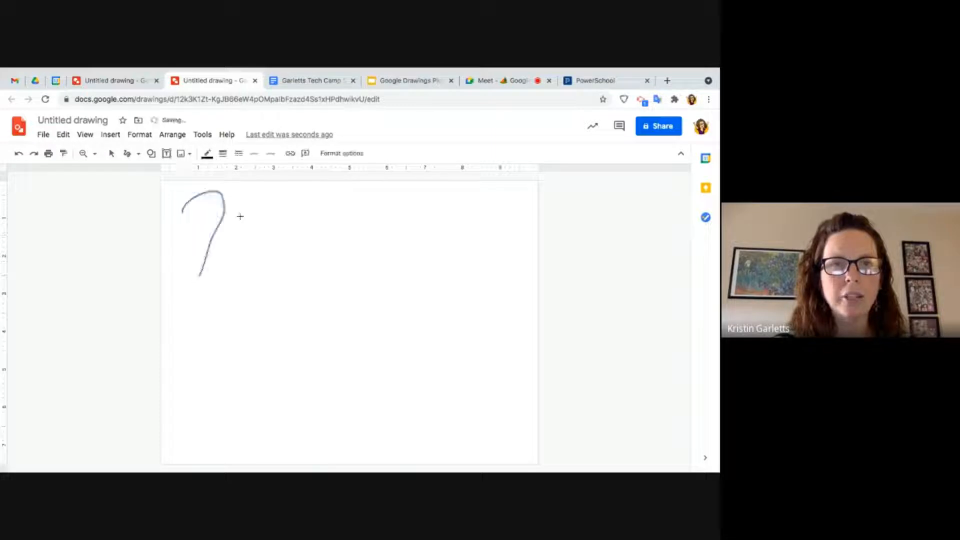
mouse_move(250, 212)
mouse_down()
mouse_move(249, 252)
mouse_move(400, 234)
mouse_up()
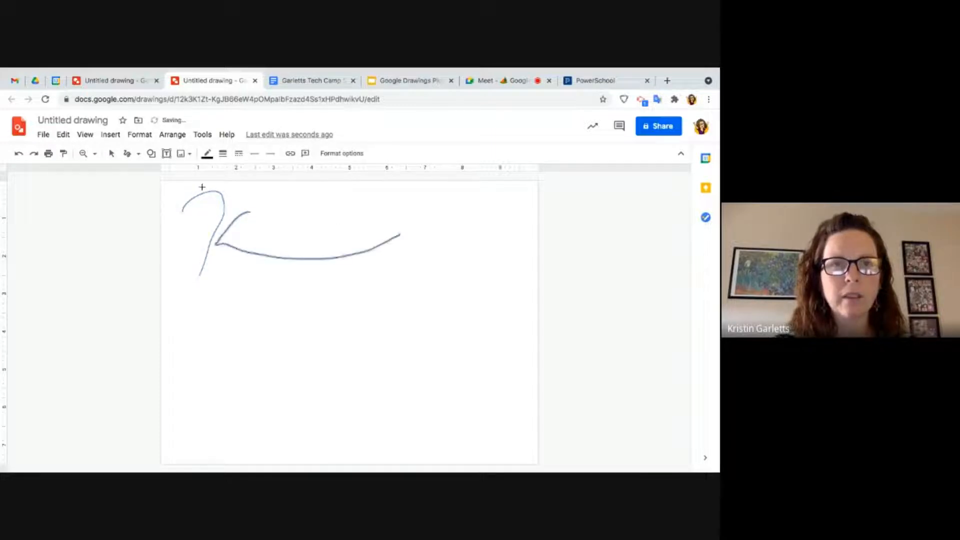
Colour both scribbled strokes of the letter K red.
click(207, 154)
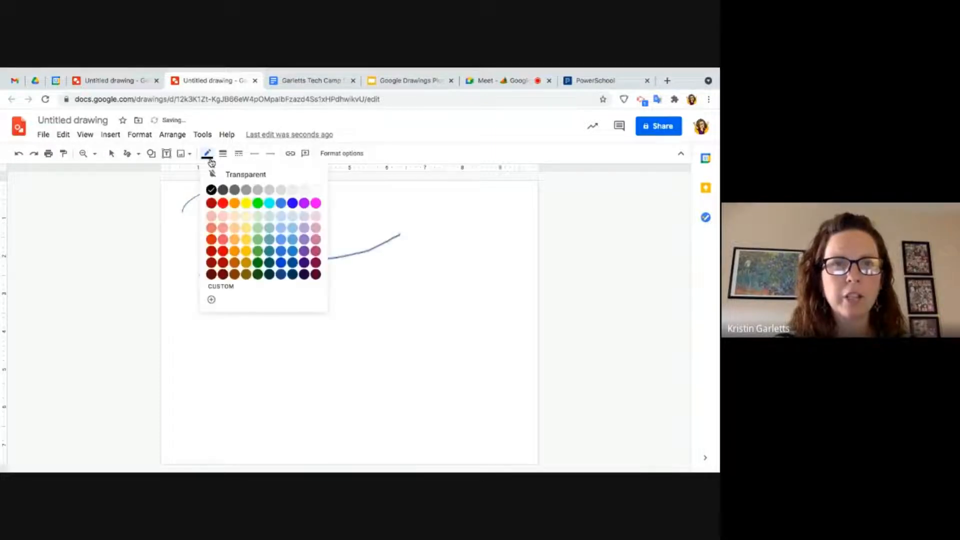
click(222, 203)
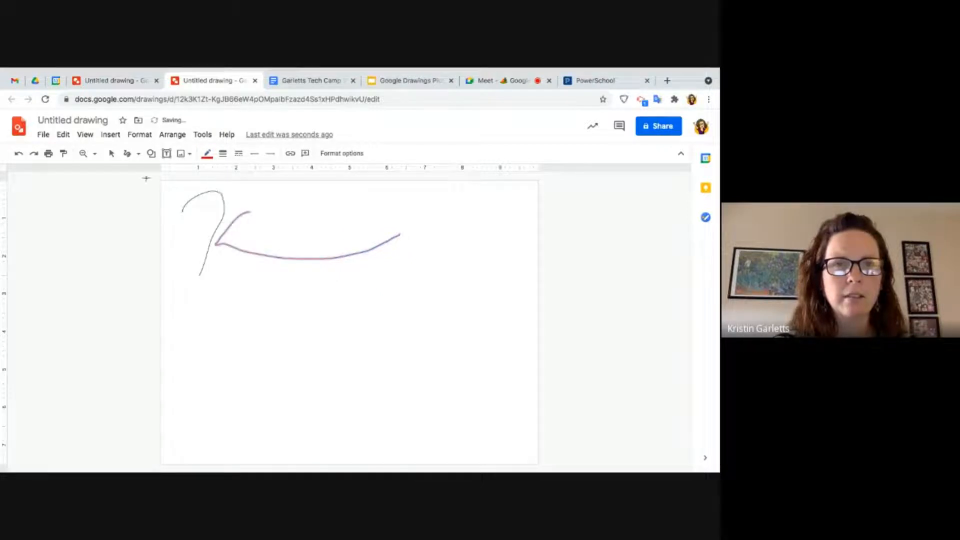
click(111, 154)
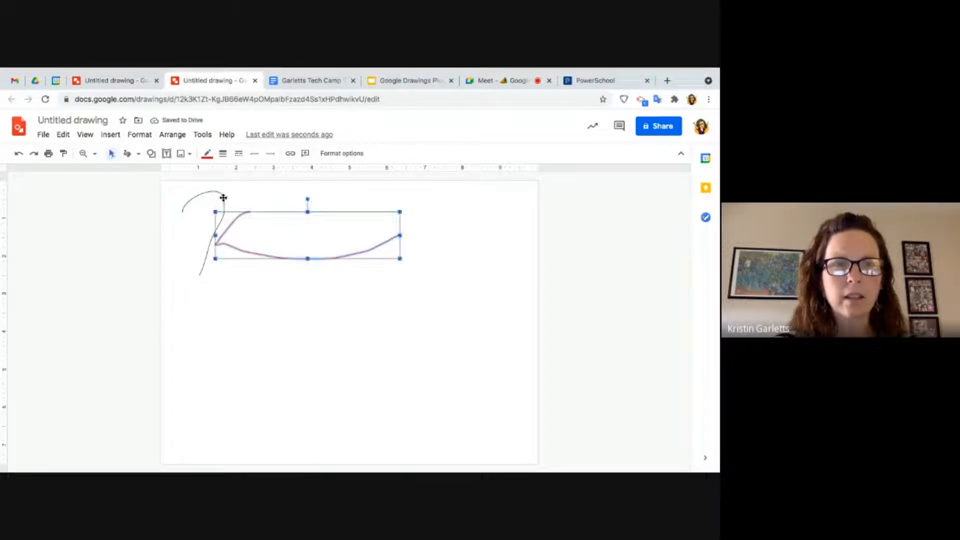
click(223, 198)
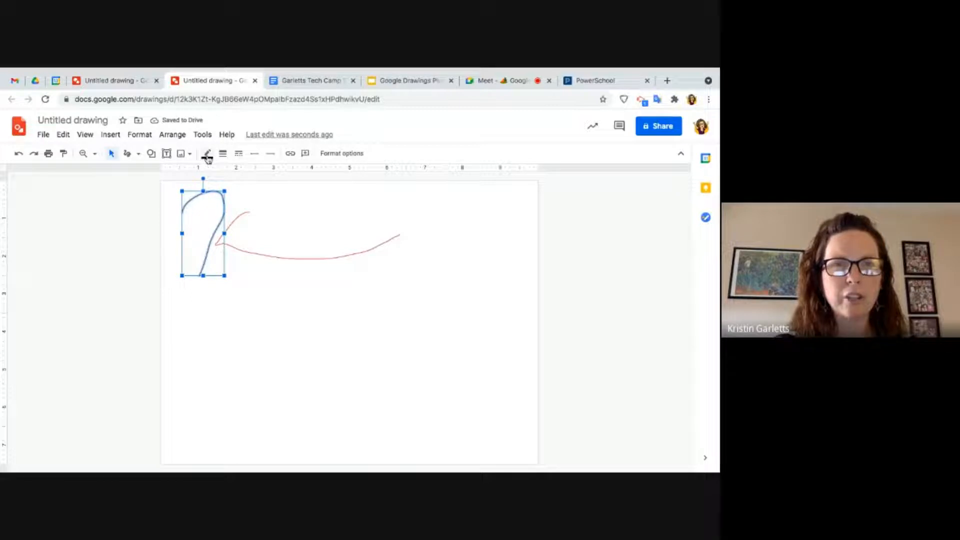
click(207, 156)
click(223, 203)
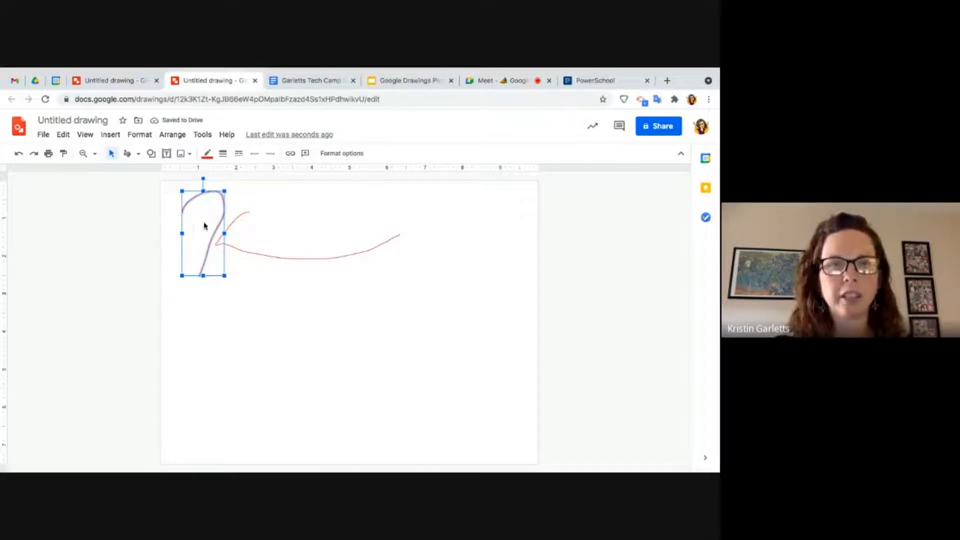
Scribble two small circles and a horizontal line about 3 inches long above the K's tail, plus the surname in cursive with a crossbar.
click(128, 155)
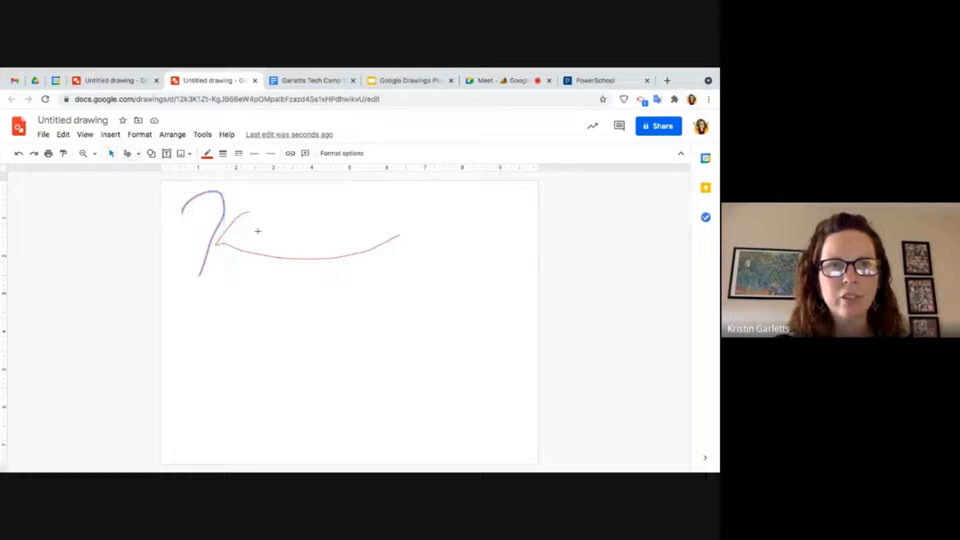
mouse_move(255, 219)
mouse_down()
mouse_move(253, 226)
mouse_move(371, 232)
mouse_move(335, 220)
mouse_up()
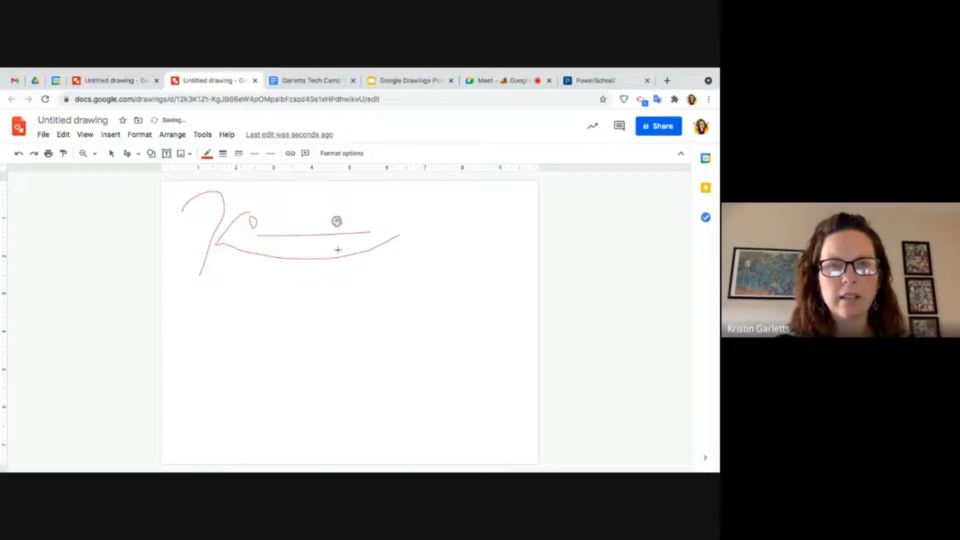
mouse_move(369, 264)
mouse_down()
mouse_move(377, 330)
mouse_move(416, 255)
mouse_move(448, 270)
mouse_move(468, 212)
mouse_move(481, 244)
mouse_move(512, 255)
mouse_move(484, 256)
mouse_move(520, 252)
mouse_up()
drag(450, 233, 510, 230)
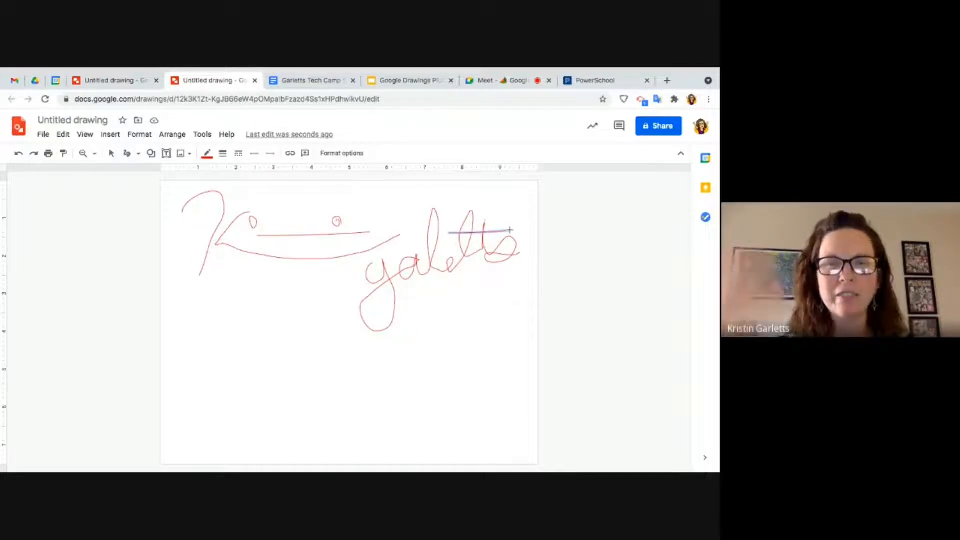
Rename the drawing as Signature and view the available download formats.
click(67, 122)
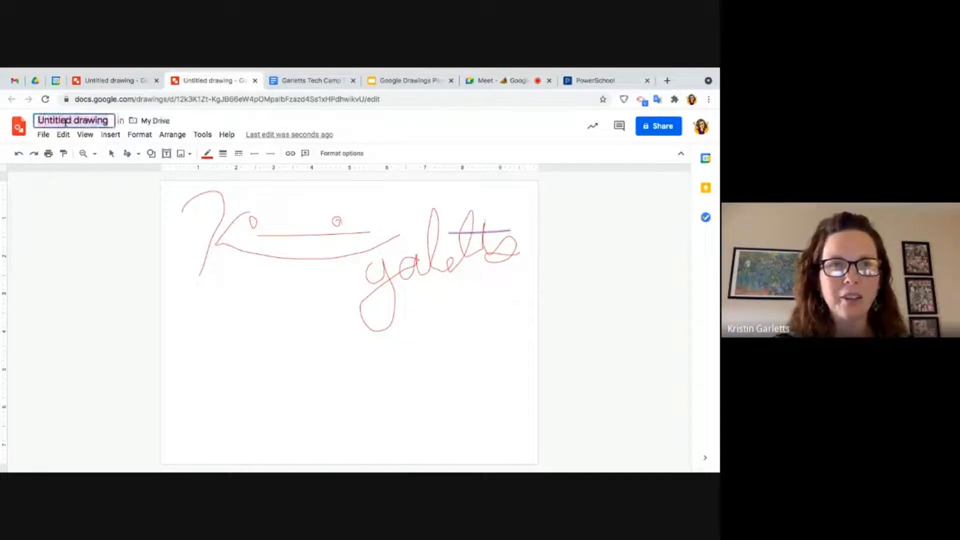
text(Signature)
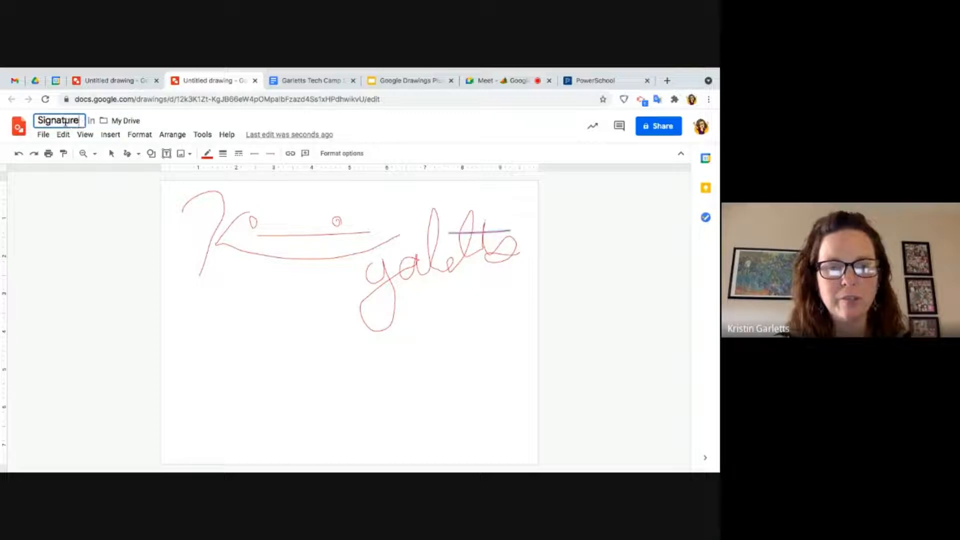
click(45, 137)
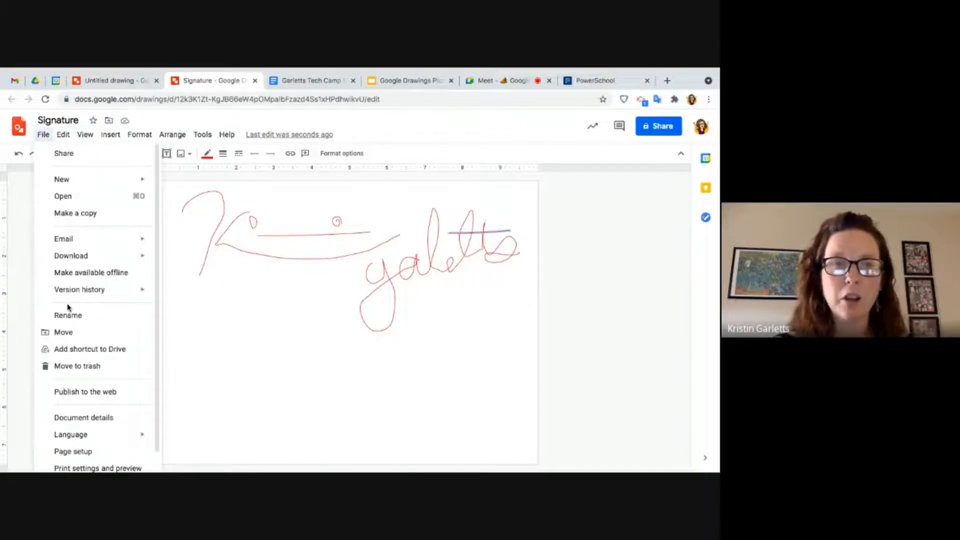
mouse_move(93, 259)
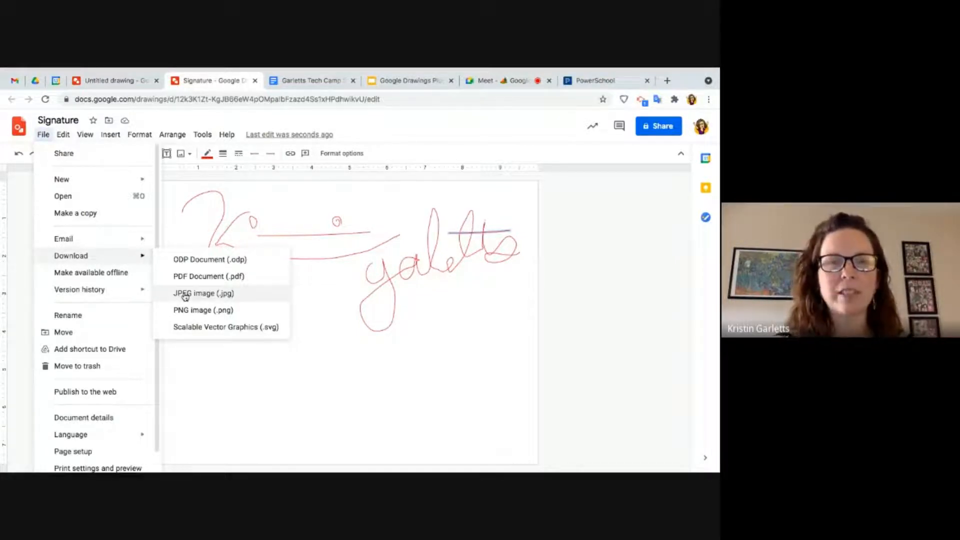
click(250, 381)
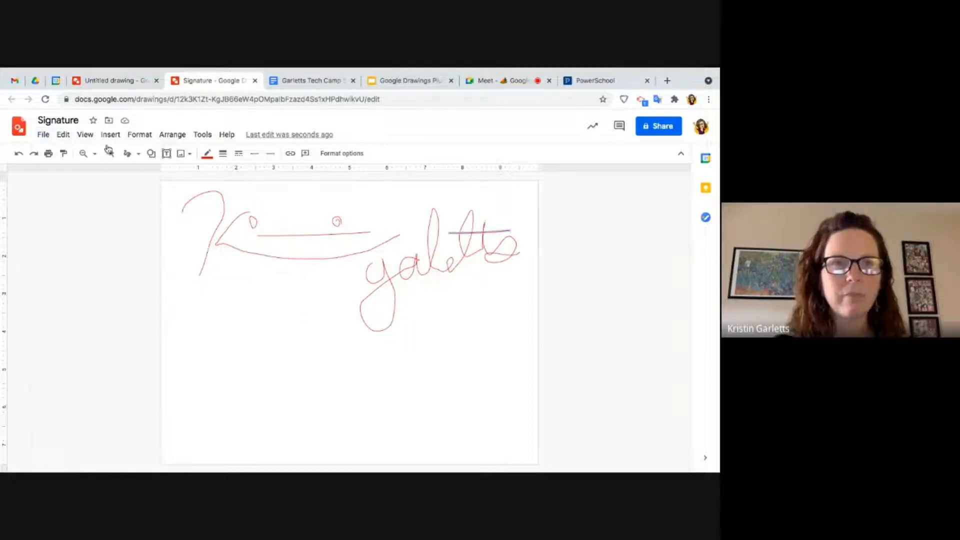
Move the whole signature to the lower part of the canvas and back up near the upper edge.
click(109, 152)
mouse_move(173, 183)
mouse_down()
mouse_move(504, 289)
mouse_move(520, 310)
mouse_up()
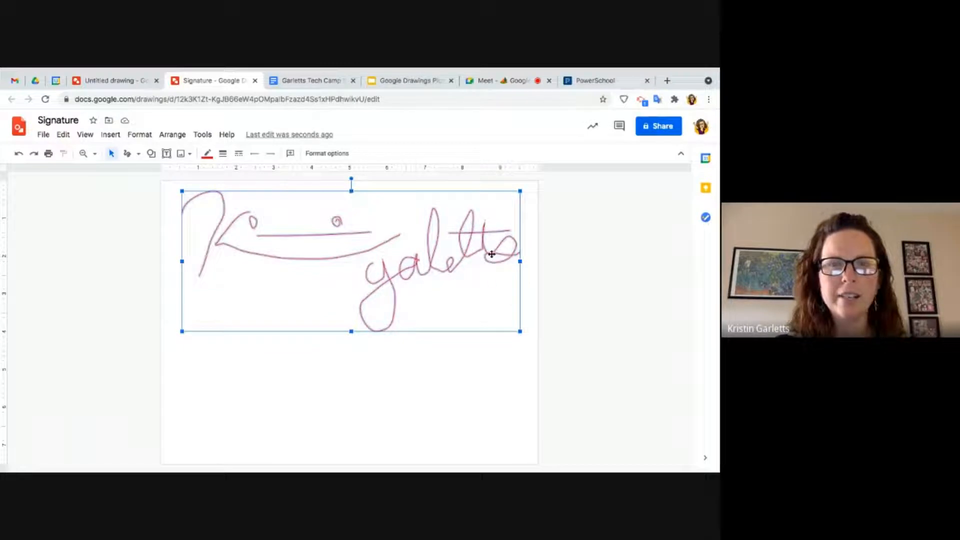
drag(492, 254, 490, 339)
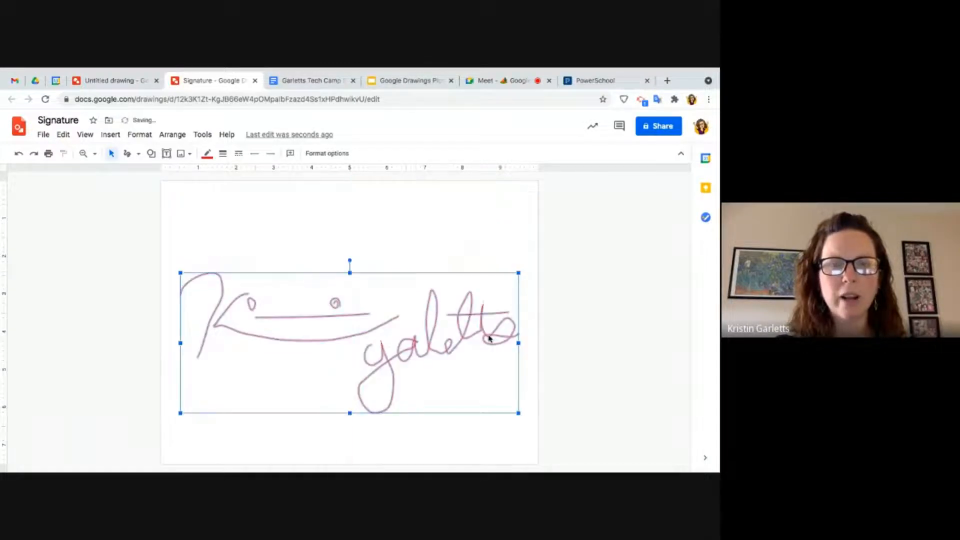
click(149, 275)
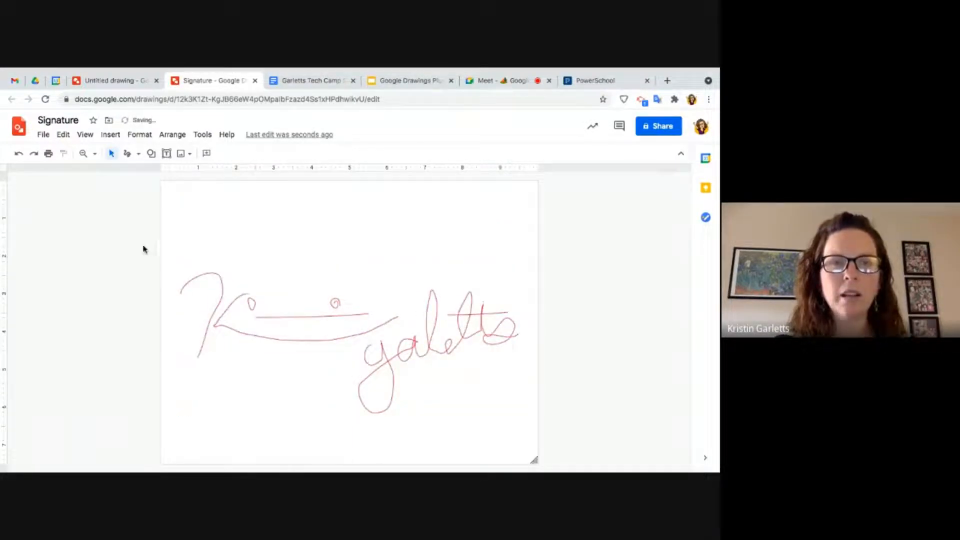
mouse_move(168, 257)
mouse_down()
mouse_move(348, 344)
mouse_move(480, 373)
mouse_move(513, 414)
mouse_up()
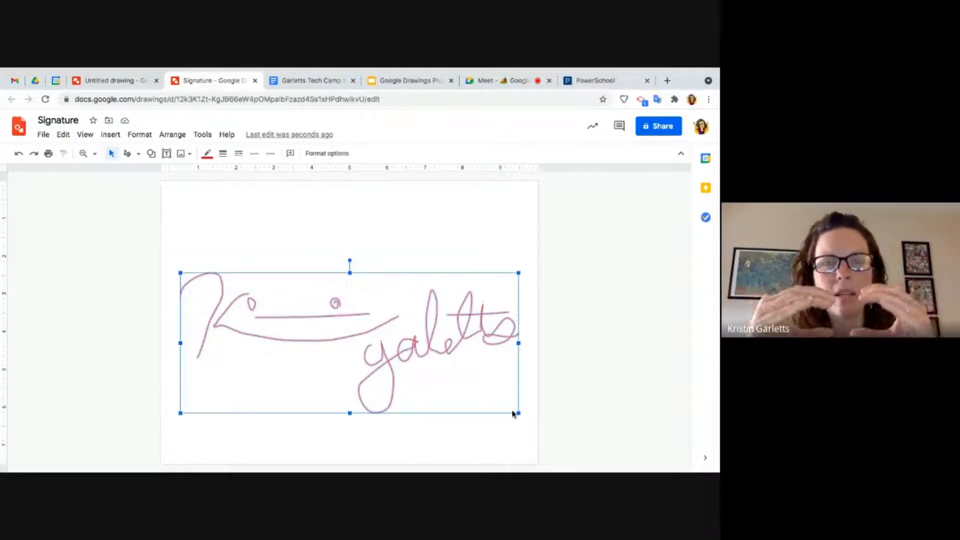
mouse_move(451, 341)
mouse_down()
mouse_move(452, 274)
mouse_move(431, 284)
mouse_move(447, 268)
mouse_up()
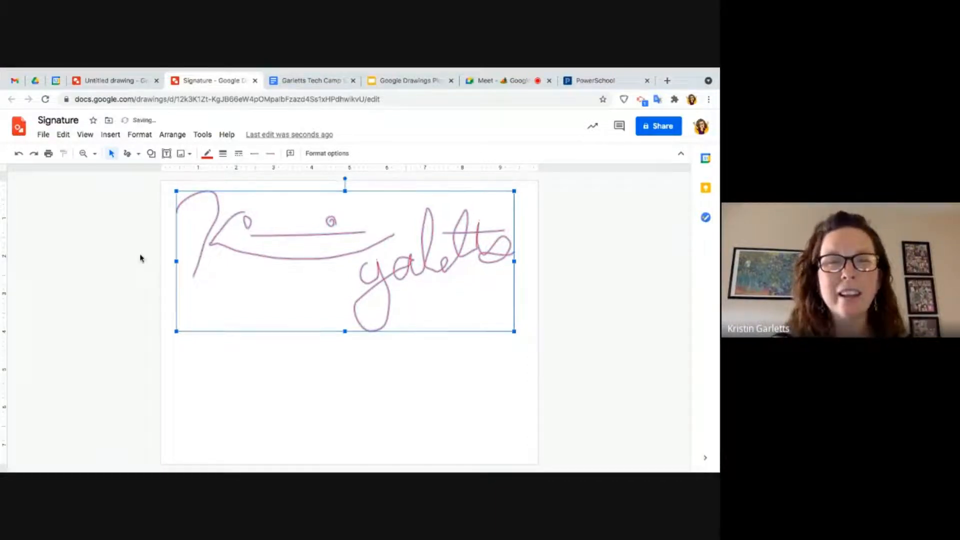
Nudge the whole signature about 0.9 inch down and about 0.3 inch to the right.
key(Down)
key(Down)
key(Down)
key(Down)
key(Down)
key(Down)
key(Down)
key(Down)
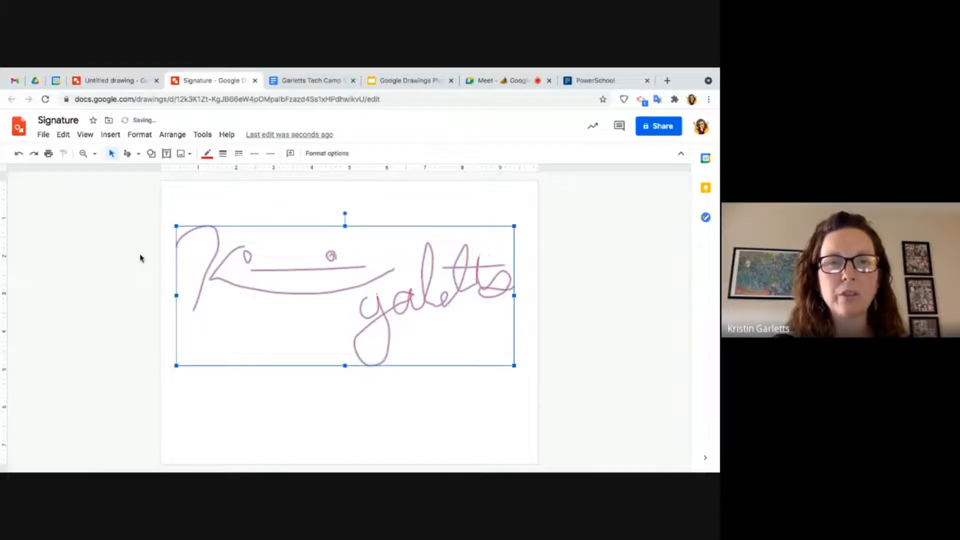
key(Right)
key(Right)
key(Right)
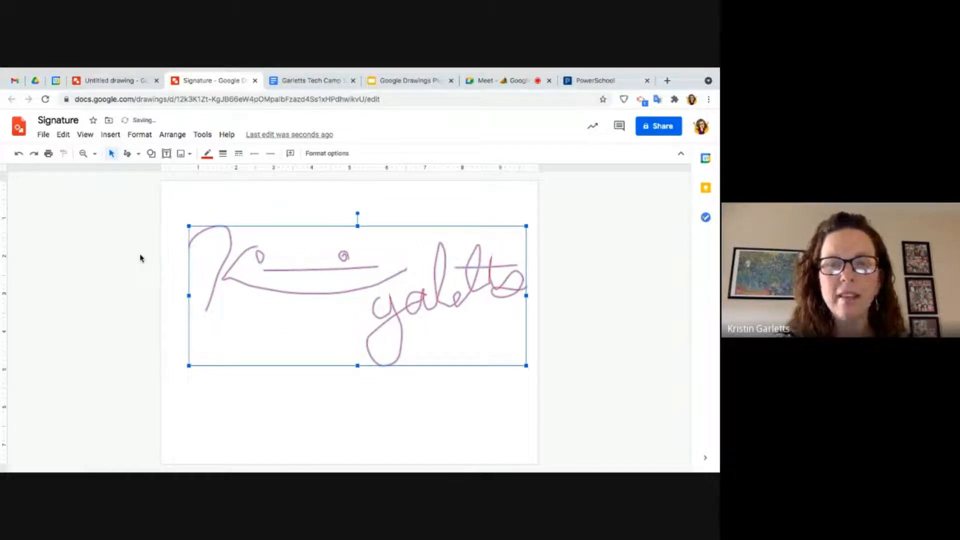
click(122, 269)
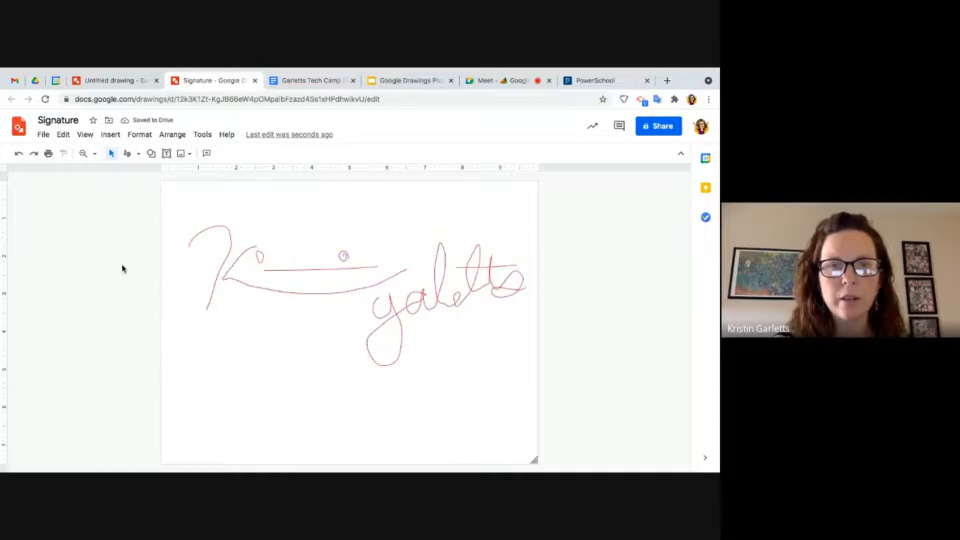
Delete the two small circles and the long horizontal line above the K's tail.
click(340, 255)
key(Delete)
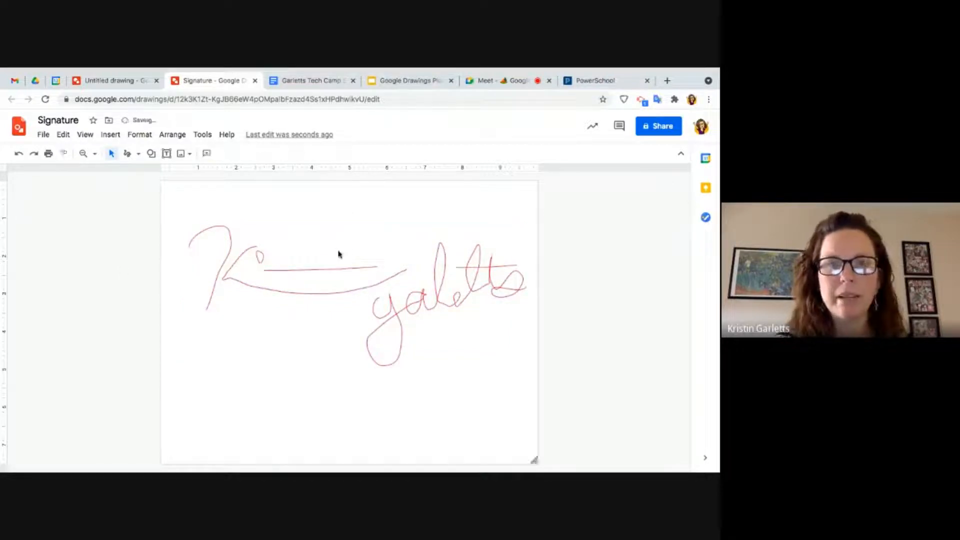
click(260, 256)
key(Delete)
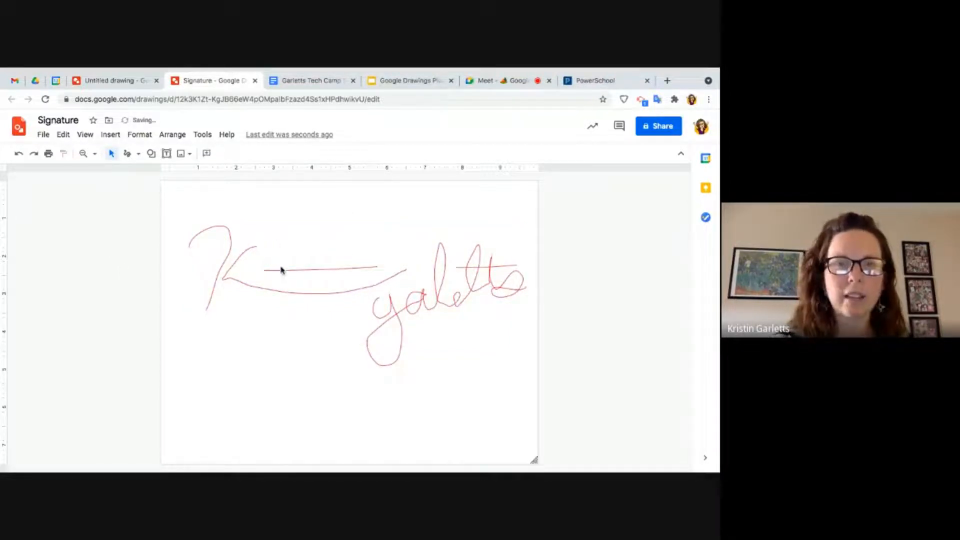
click(281, 270)
key(Delete)
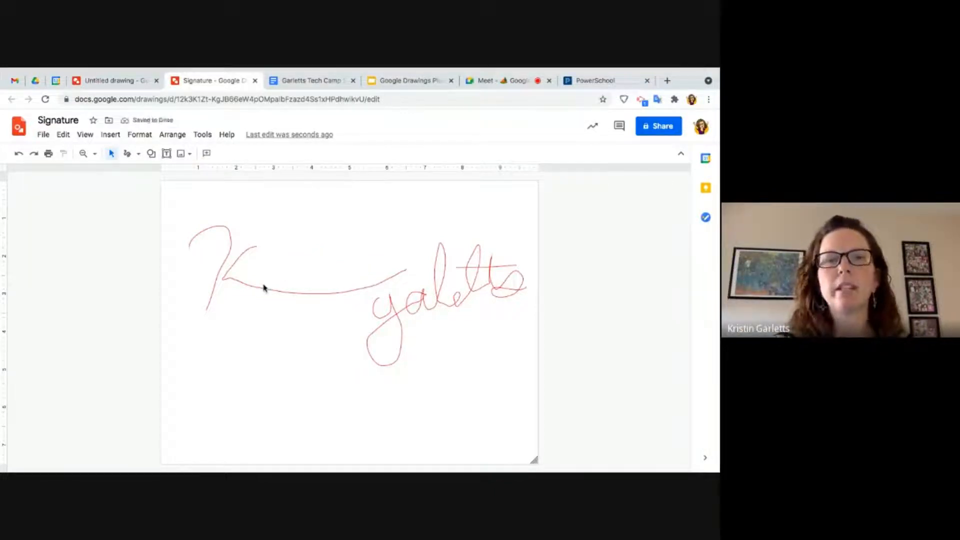
Delete all remaining signature strokes, including the crossbar of the surname.
drag(185, 228, 451, 320)
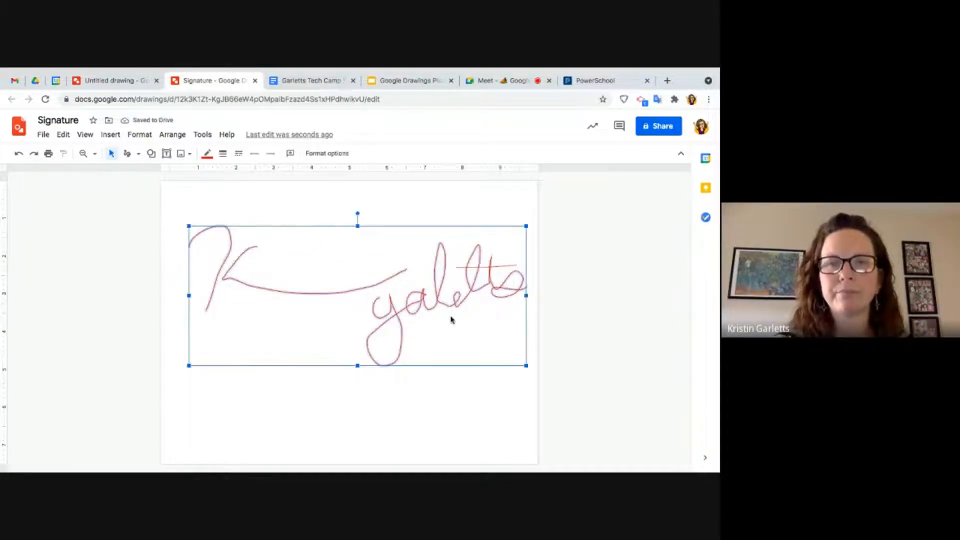
key(Delete)
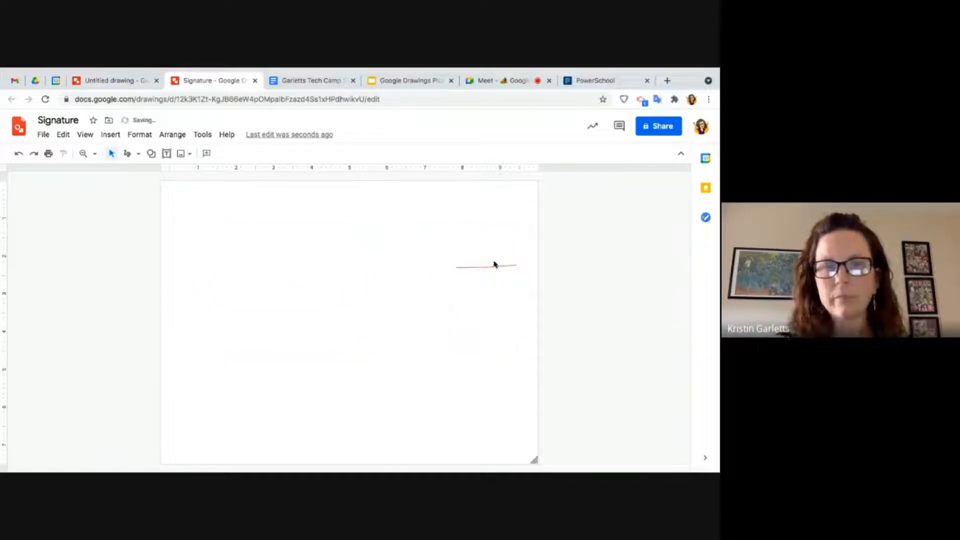
click(495, 267)
key(Delete)
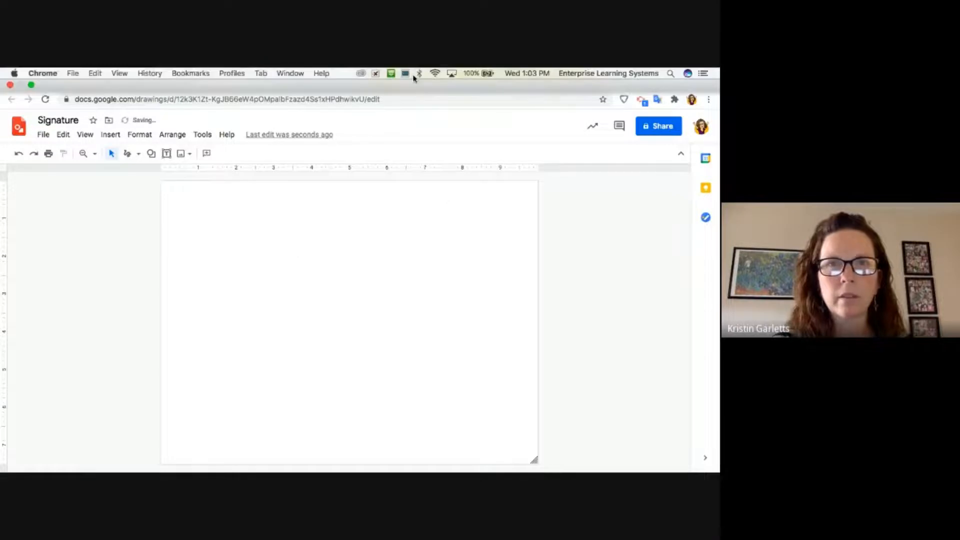
Switch to the Google Drawings Plus presentation and view the Create Diagrams slide.
click(419, 73)
click(394, 106)
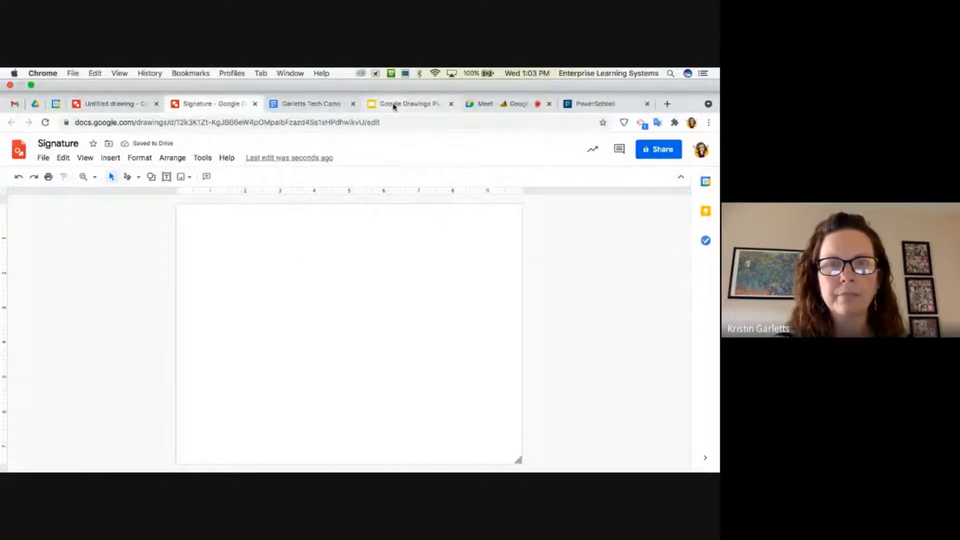
click(394, 105)
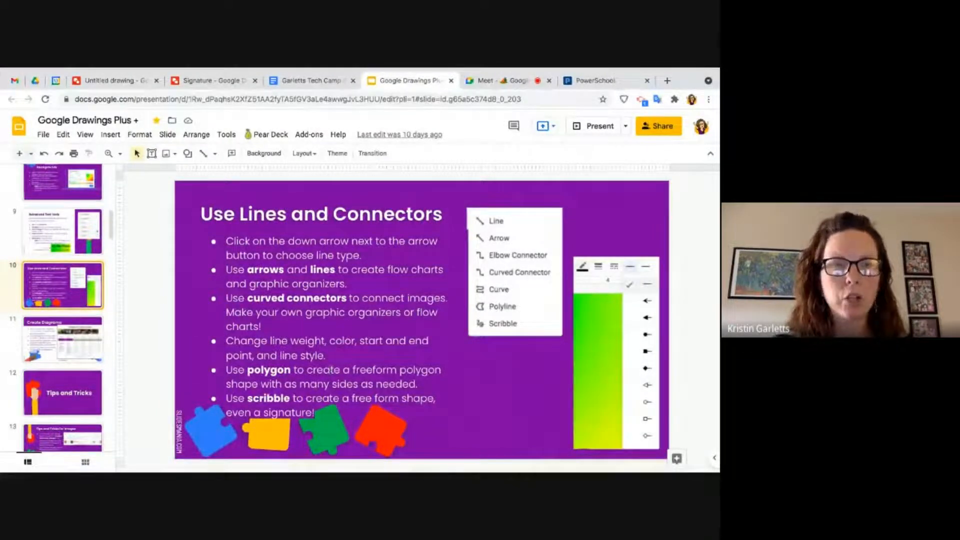
click(70, 348)
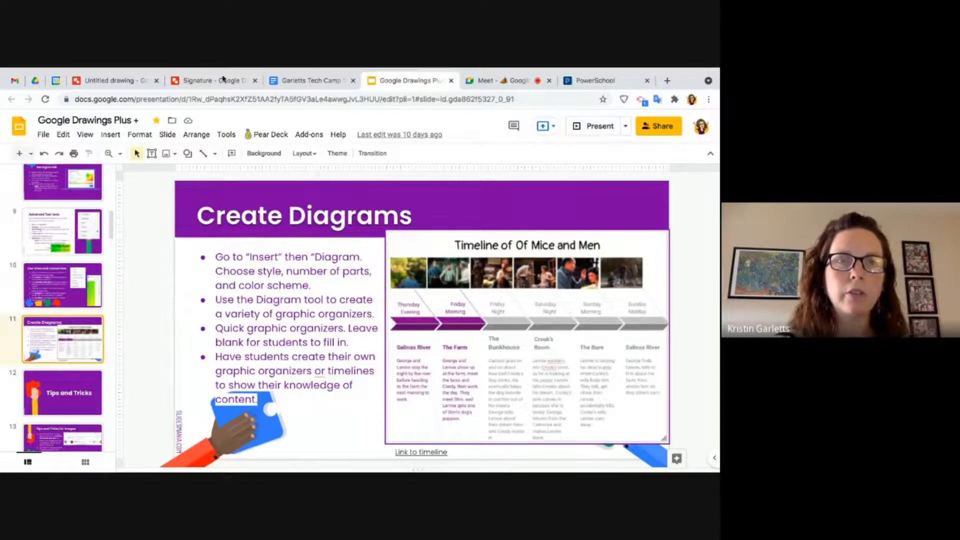
Switch to the Signature drawing, start inserting a diagram and look through the available diagram types.
click(223, 79)
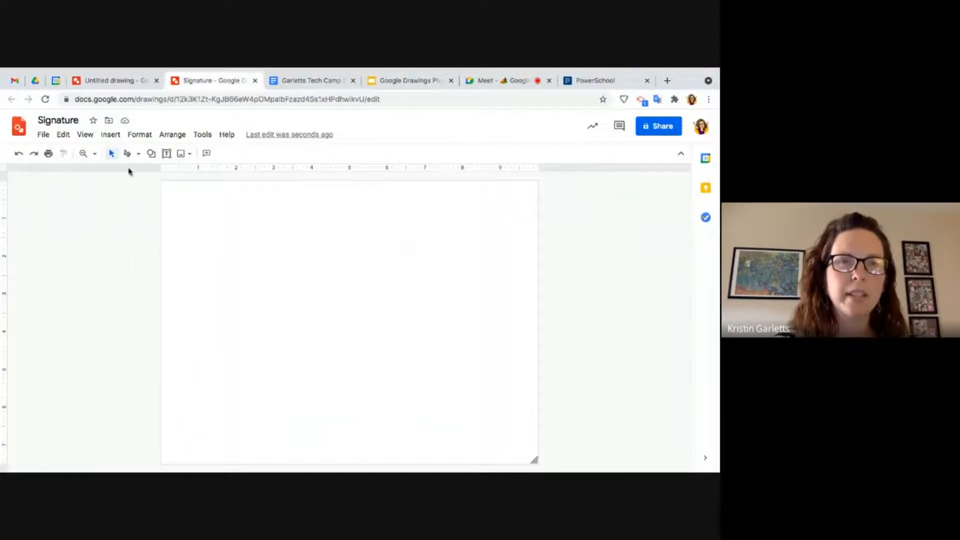
click(111, 136)
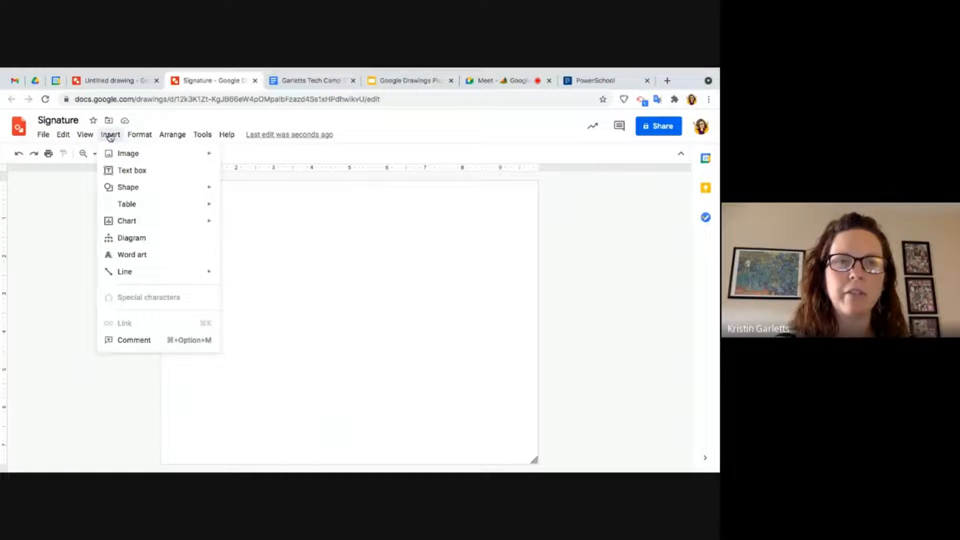
mouse_move(126, 227)
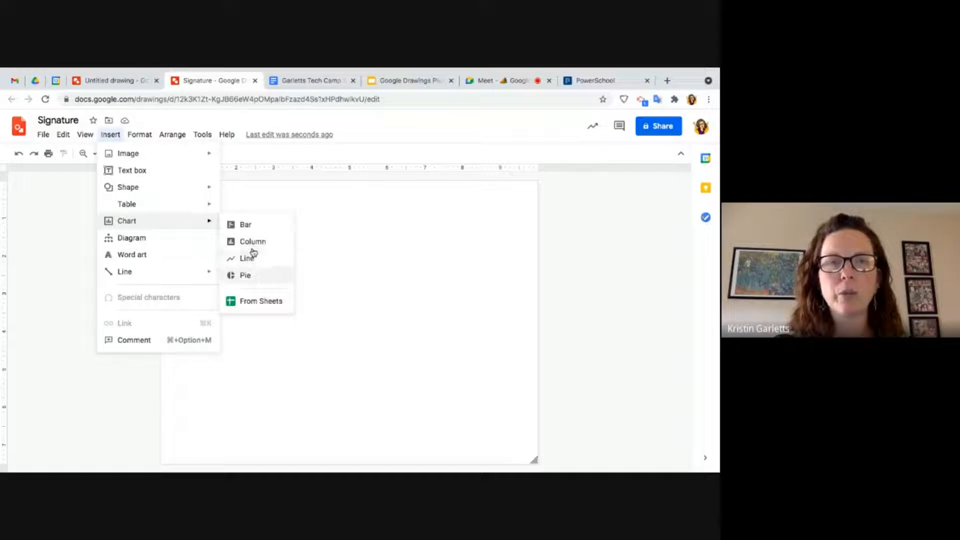
click(166, 245)
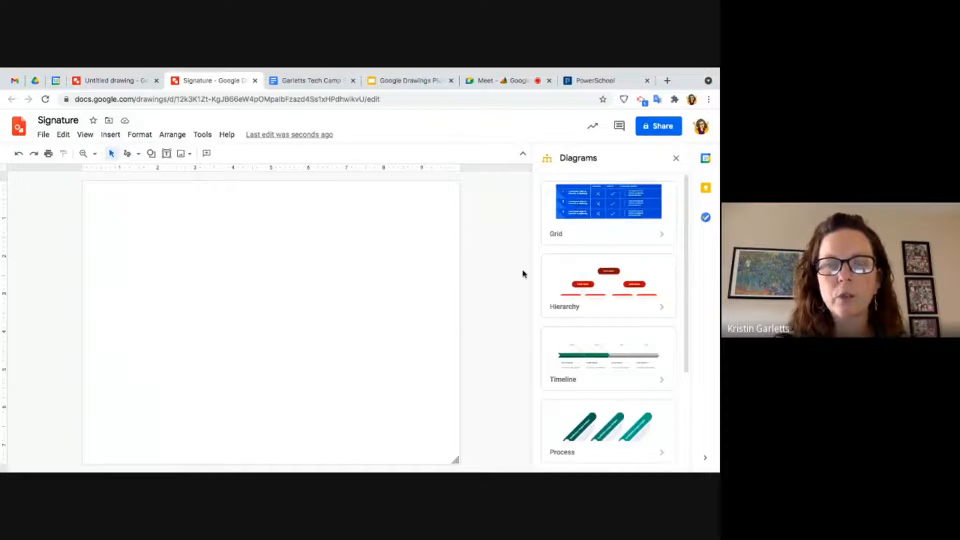
scroll(542, 322, down, 3)
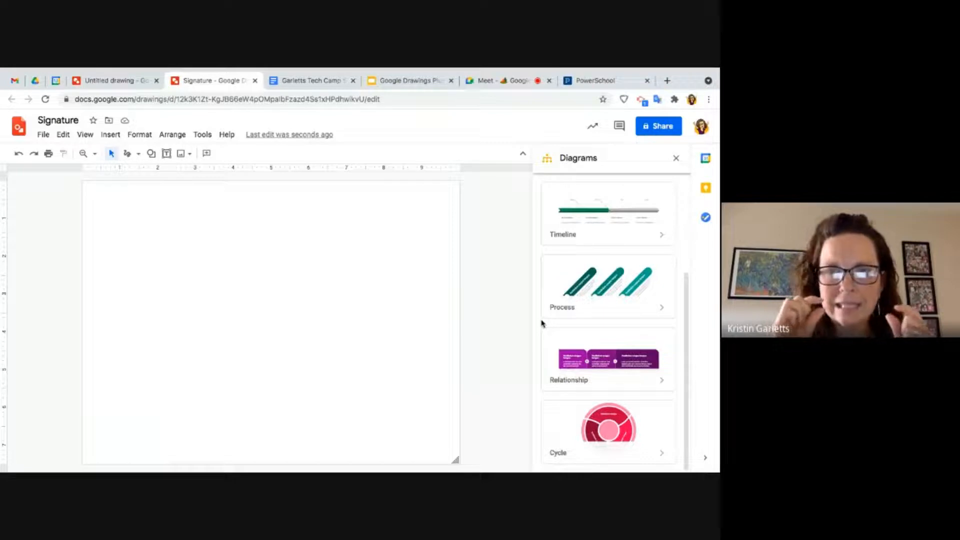
scroll(541, 323, up, 3)
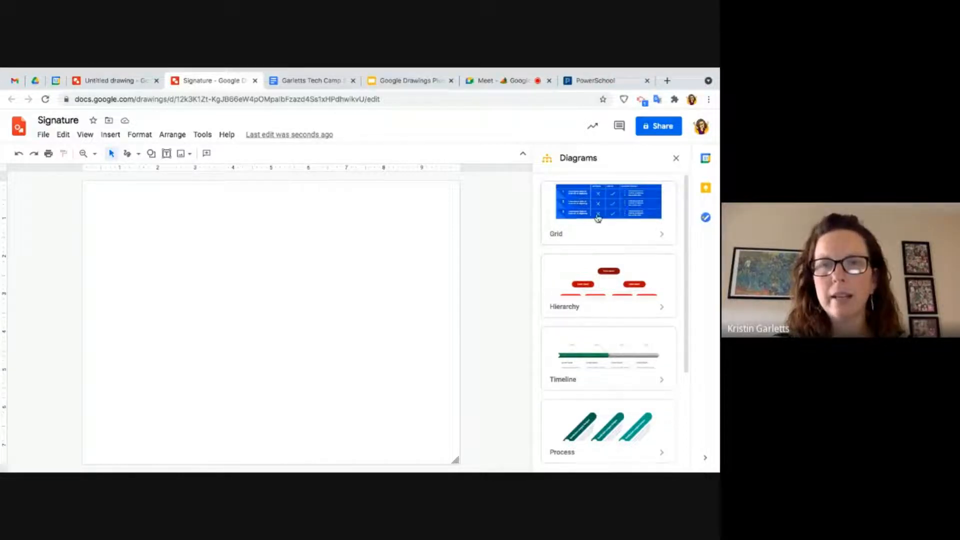
Choose the Hierarchy diagram type and look through its layout styles.
click(601, 268)
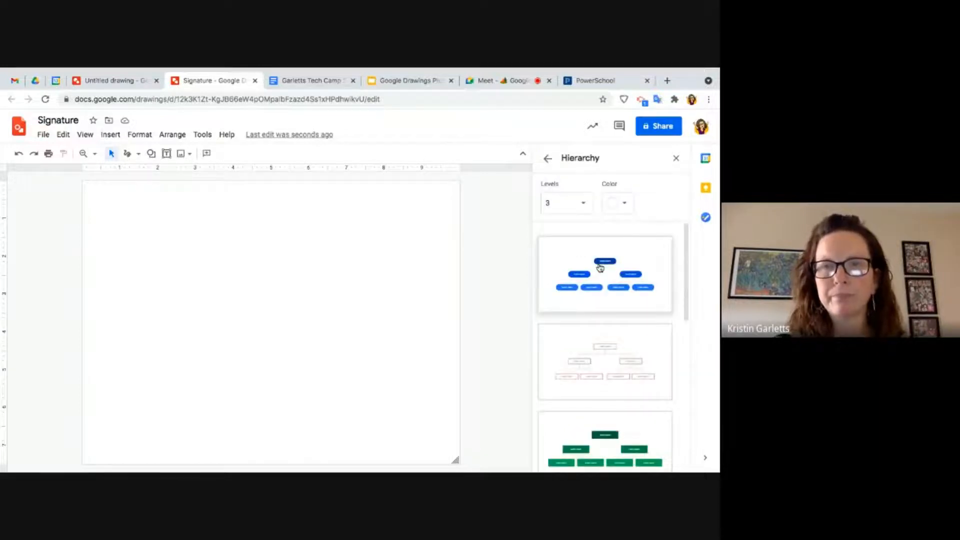
scroll(598, 402, down, 5)
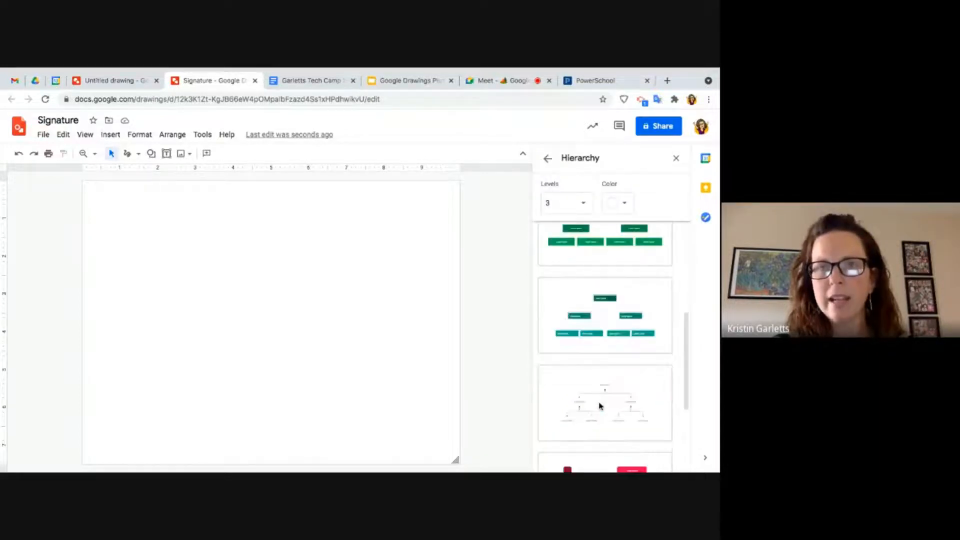
scroll(599, 405, down, 3)
scroll(600, 406, up, 6)
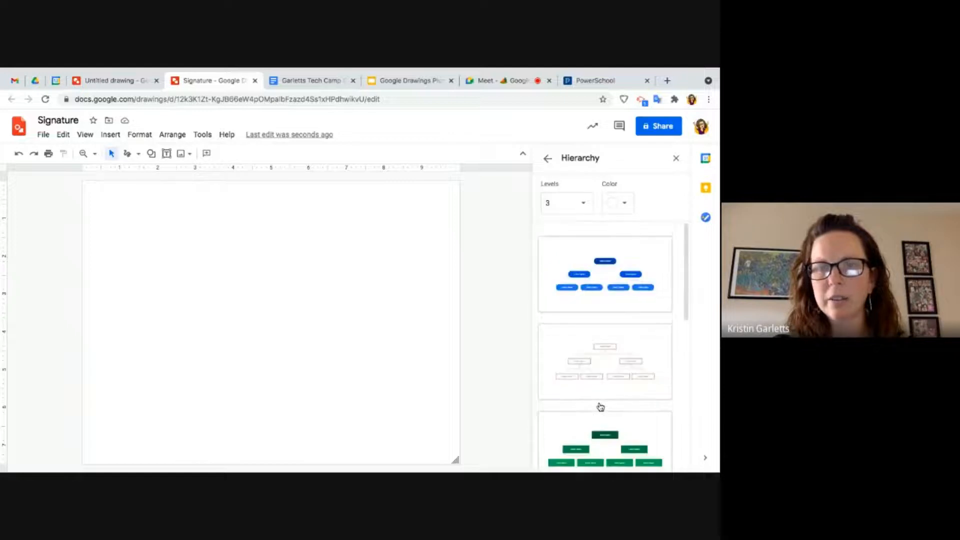
Preview the hierarchy layouts with 5 levels and return them to 3 levels.
click(572, 208)
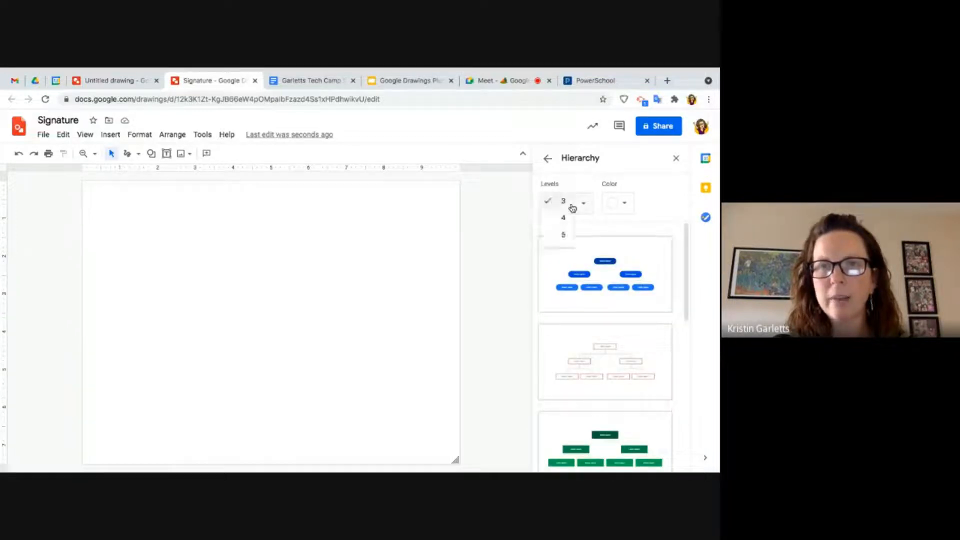
click(566, 237)
click(565, 208)
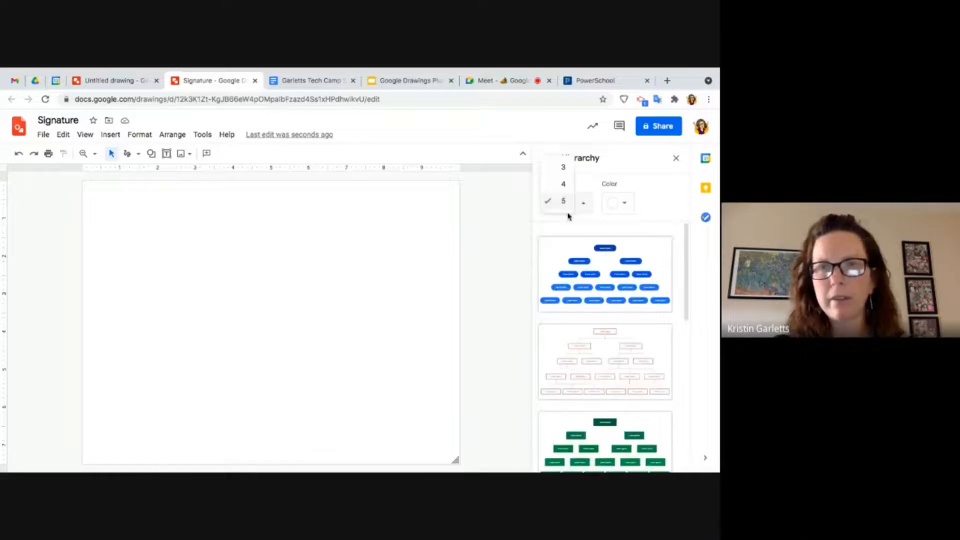
click(563, 167)
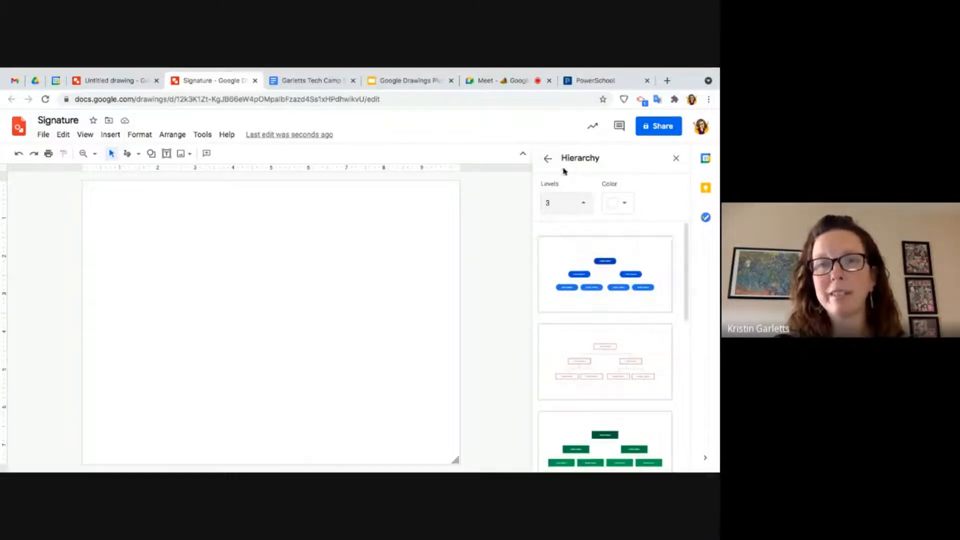
Set the hierarchy color to blue and insert the first three-level layout with rounded boxes, leaving the diagram gallery closed.
click(618, 210)
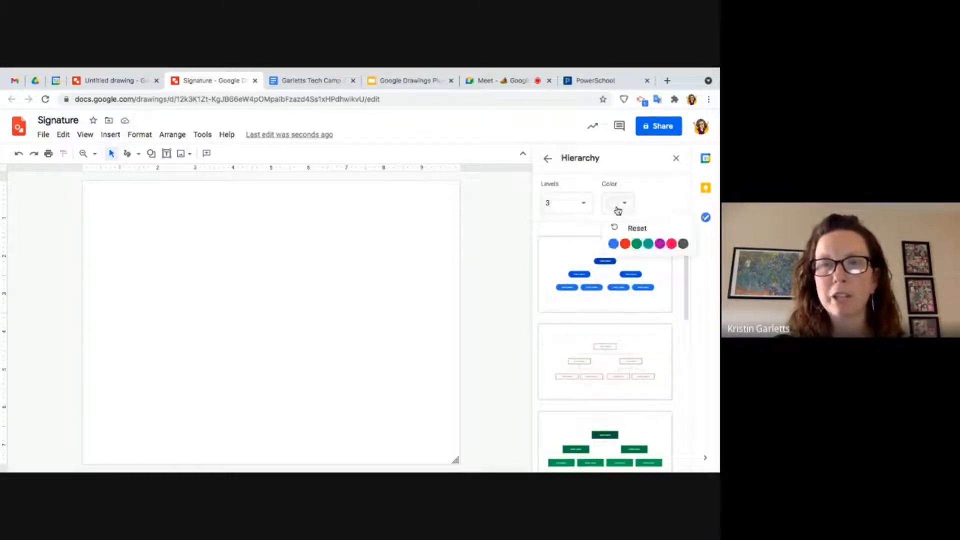
click(625, 244)
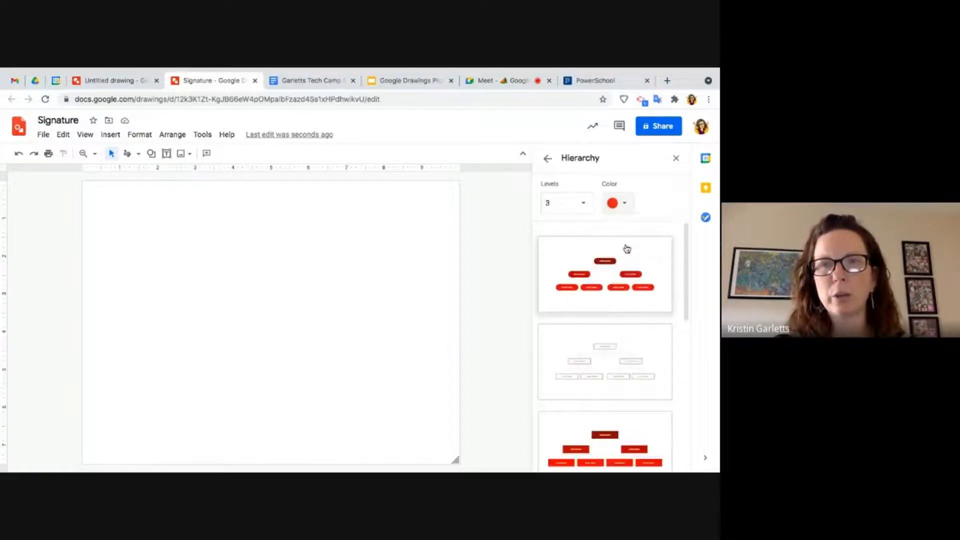
click(616, 202)
click(615, 244)
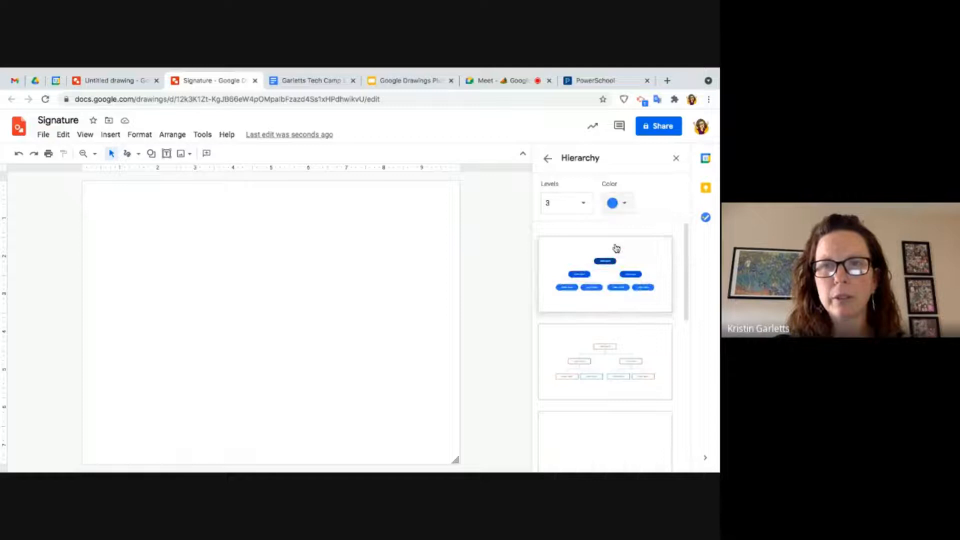
click(615, 276)
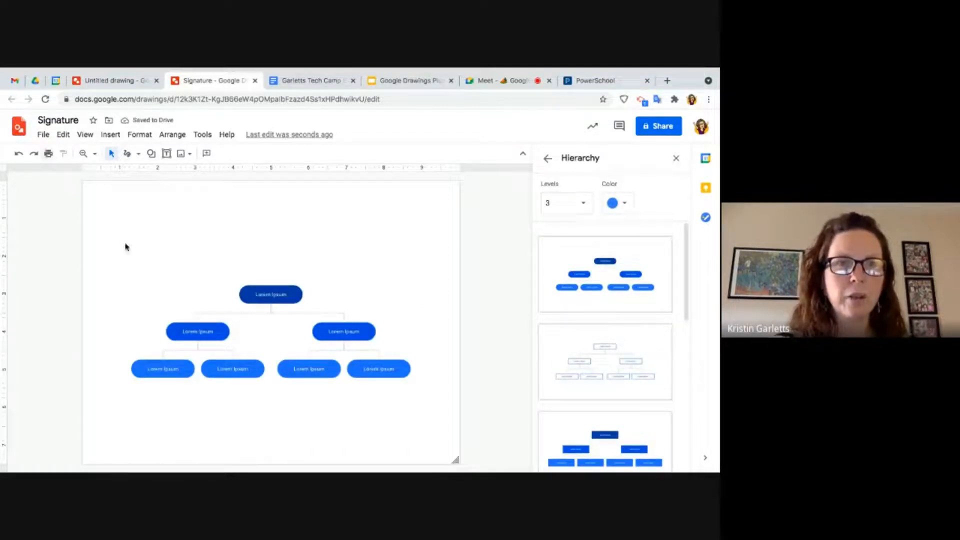
click(678, 158)
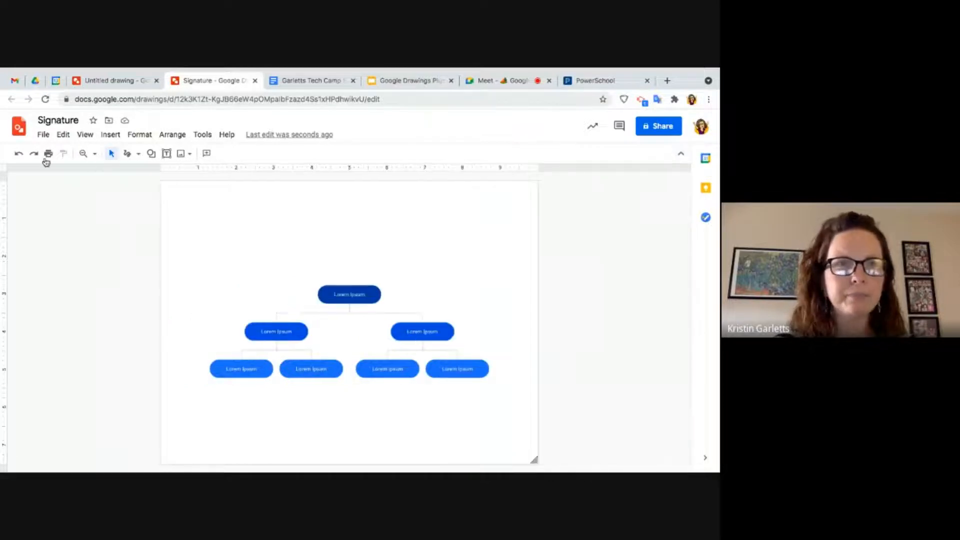
Replace the placeholder text in the hierarchy's topmost box with "Myself".
click(84, 155)
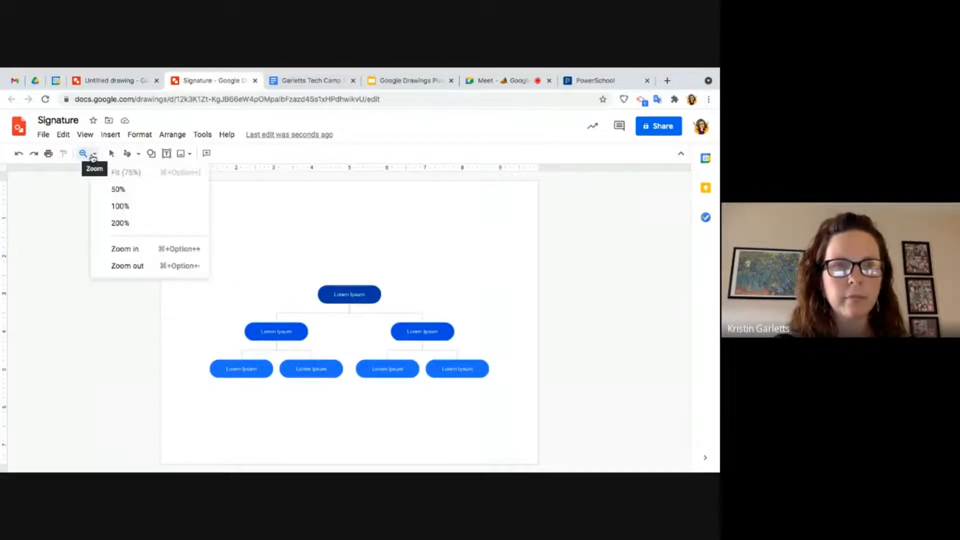
click(121, 210)
click(95, 157)
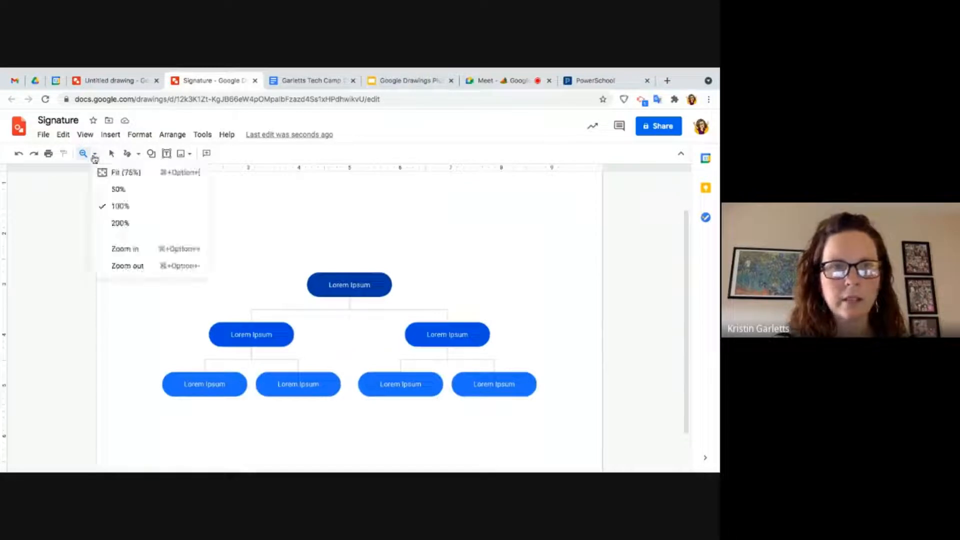
click(113, 223)
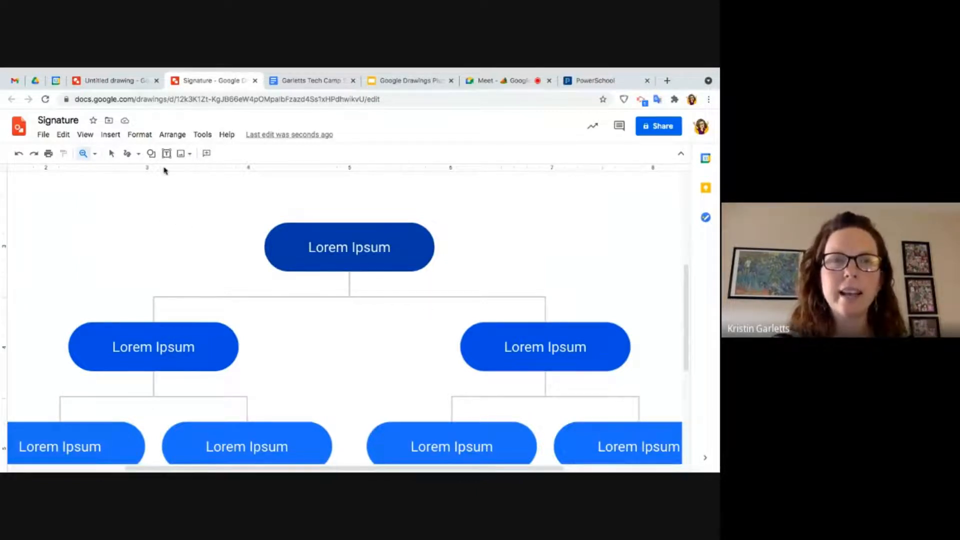
click(112, 154)
double_click(377, 252)
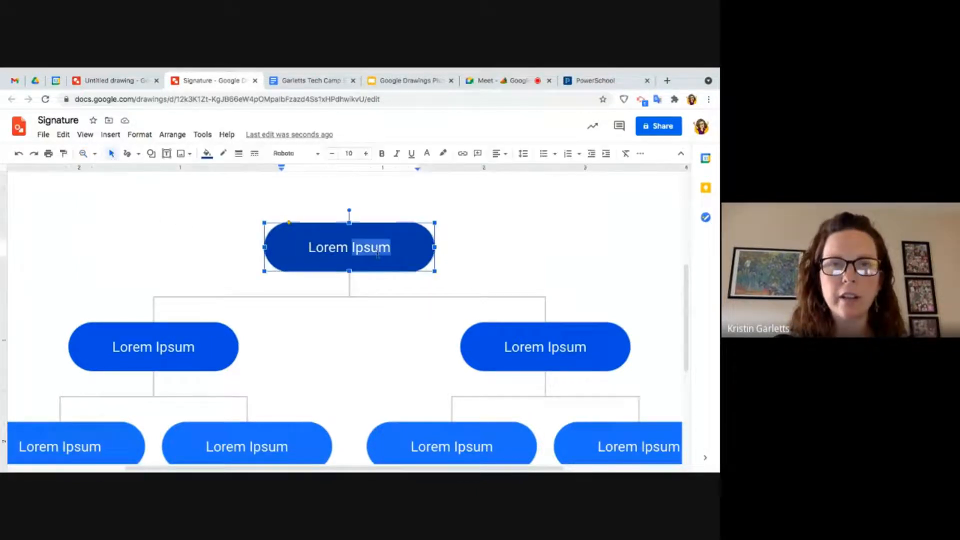
triple_click(376, 252)
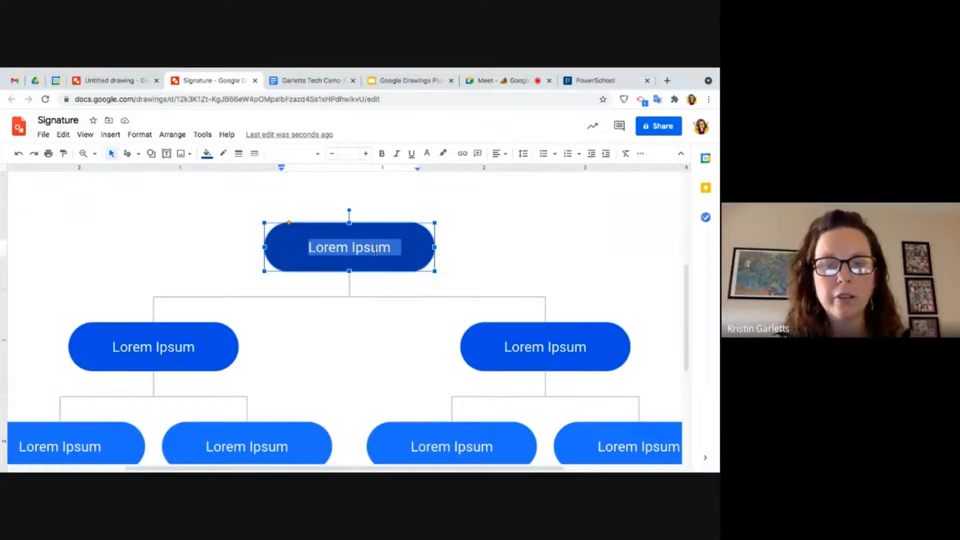
text(Mys)
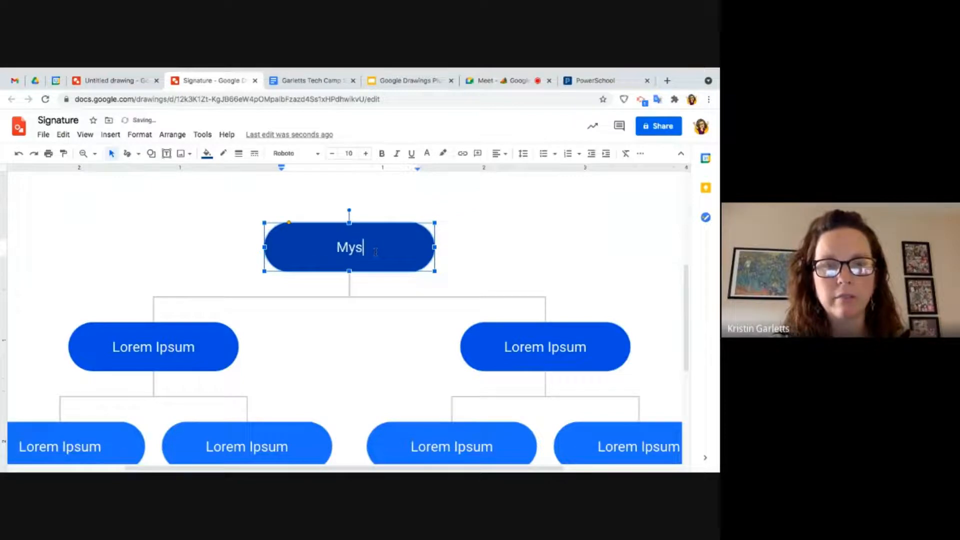
text(elf)
Label the two second-level boxes "Mom" on the left branch and "Dad" on the right branch.
triple_click(189, 346)
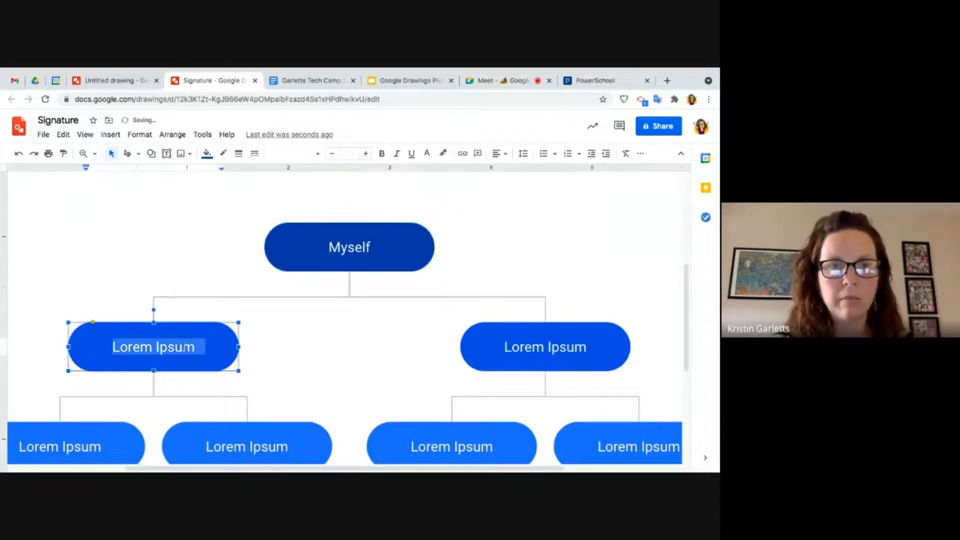
text(Mom)
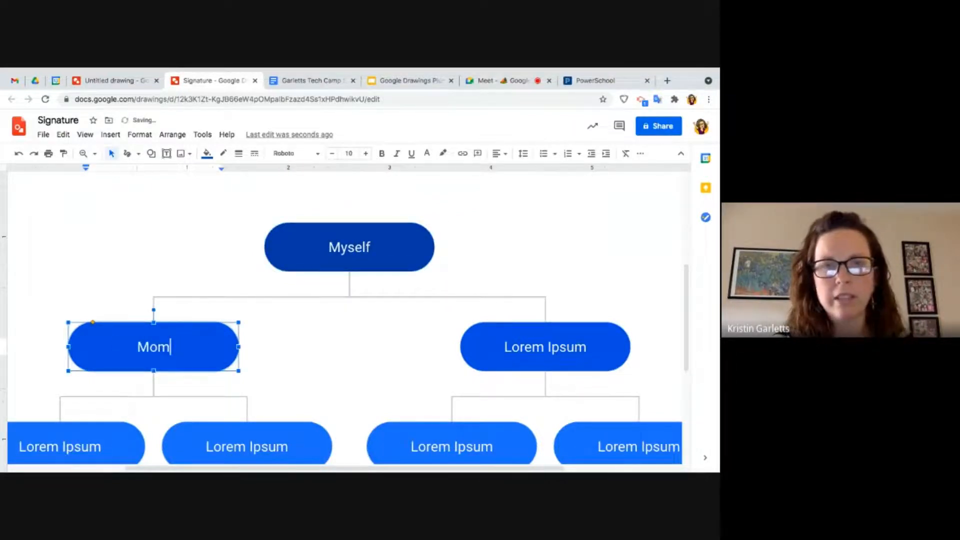
triple_click(577, 347)
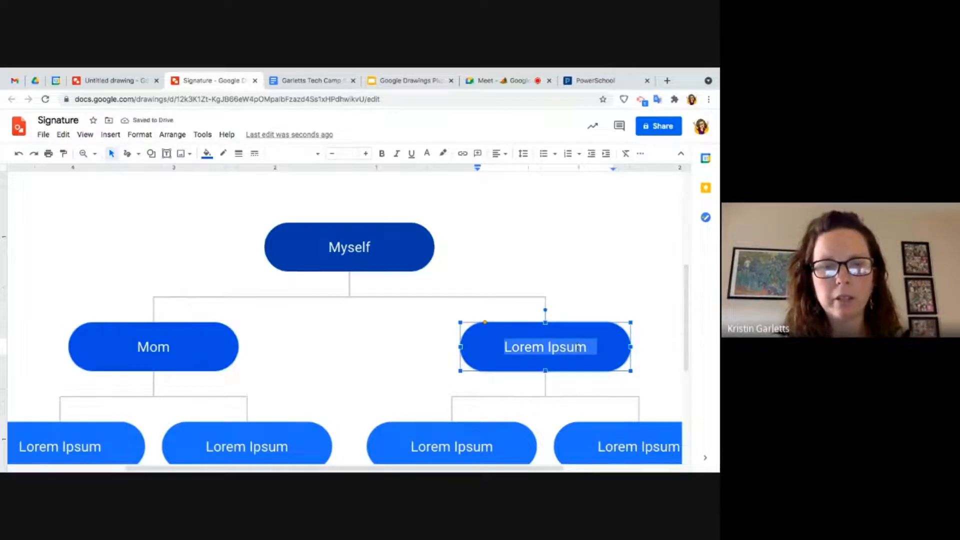
text(Dad)
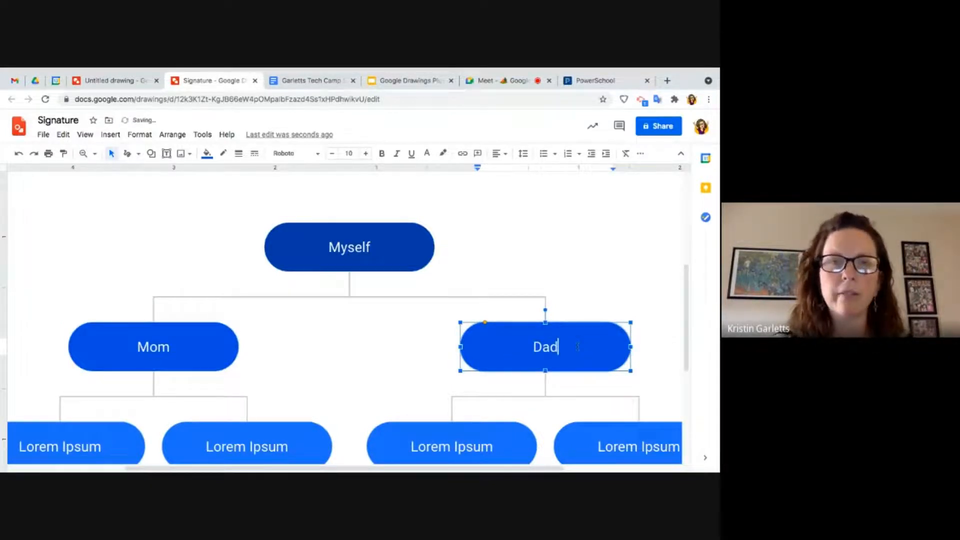
Frame all three levels of the family hierarchy so every box can be seen.
click(93, 155)
click(106, 192)
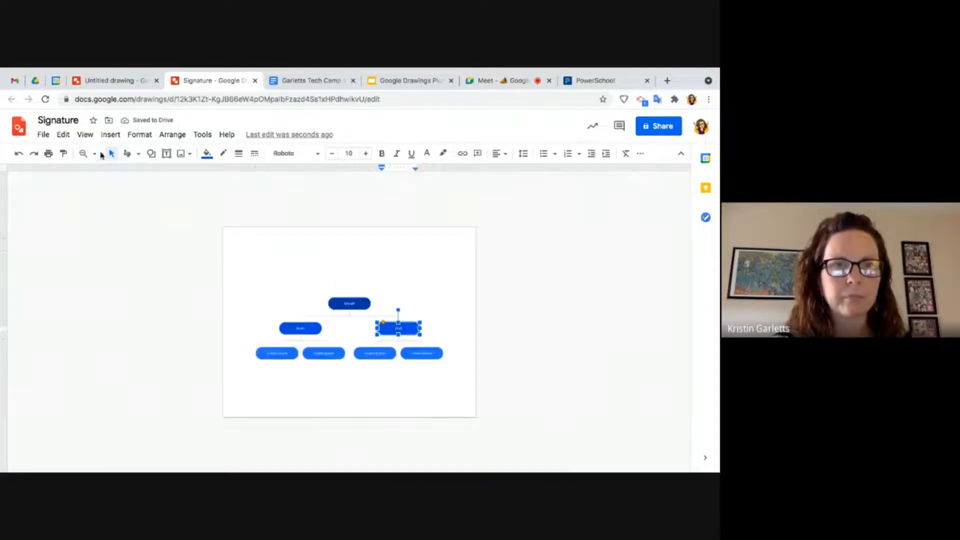
click(94, 154)
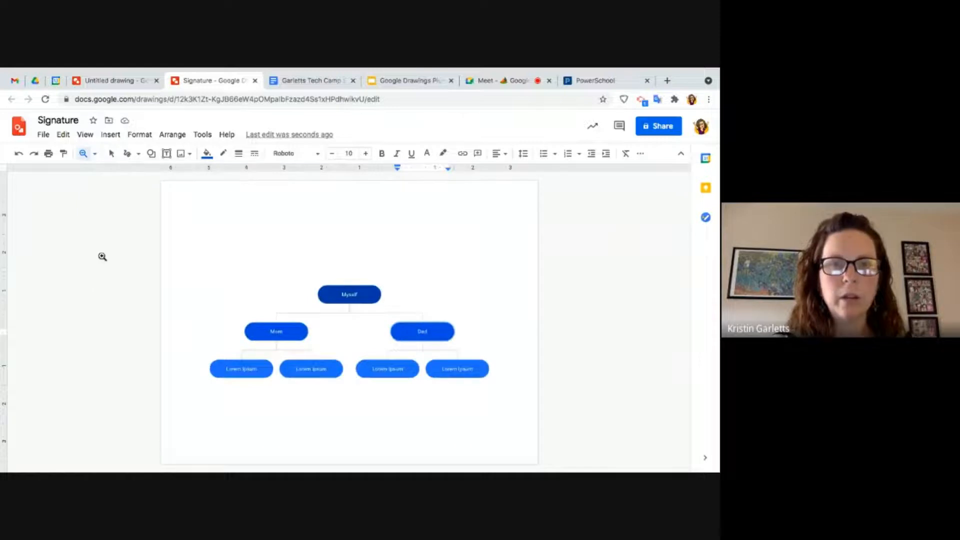
click(102, 256)
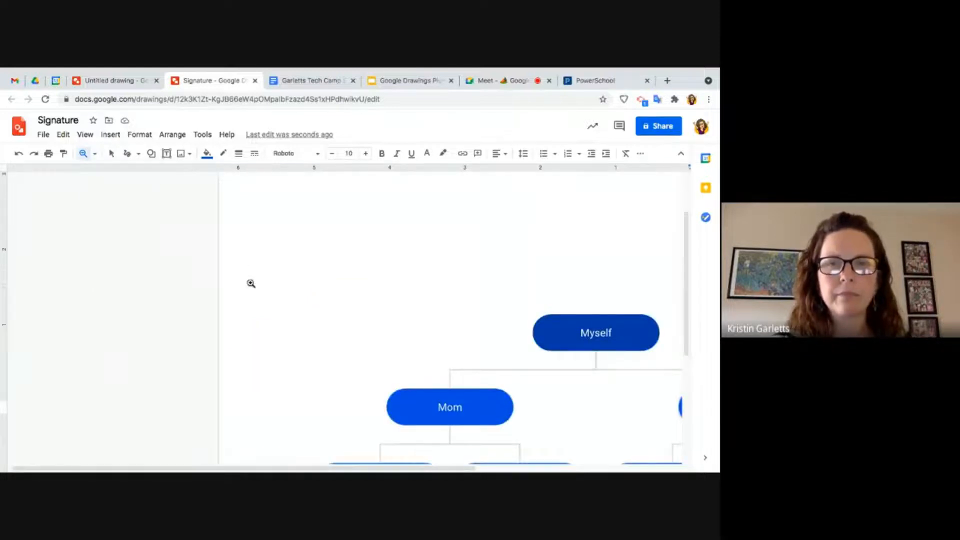
scroll(251, 283, down, 2)
scroll(250, 283, right, 2)
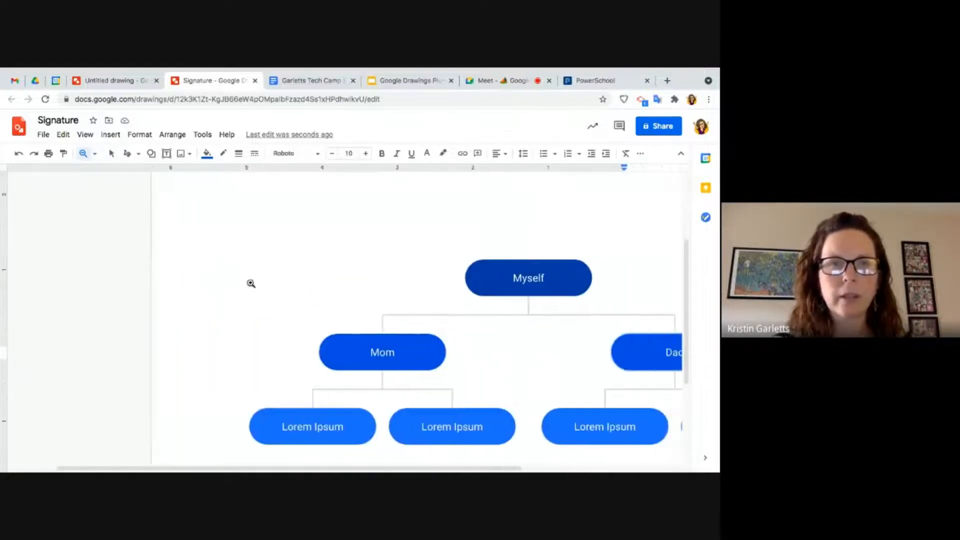
click(113, 155)
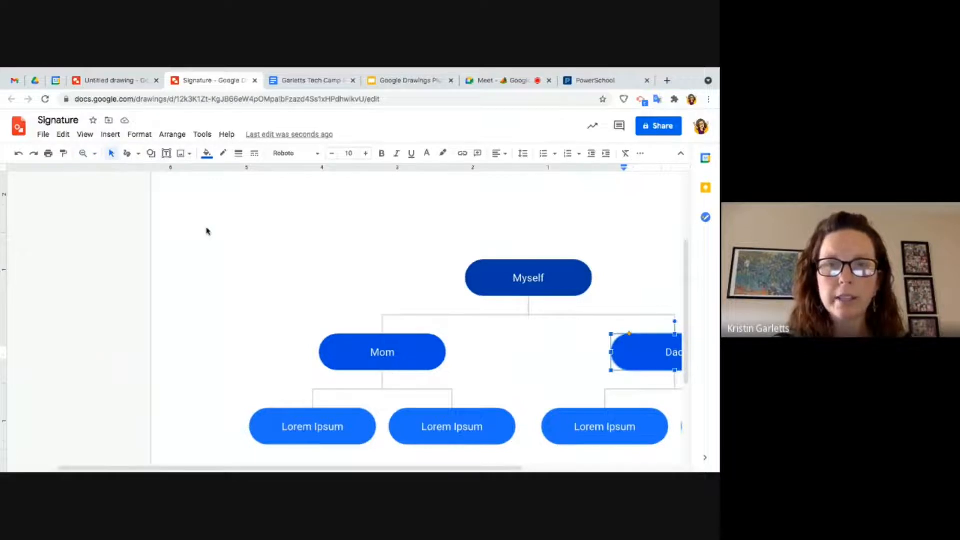
scroll(208, 231, right, 5)
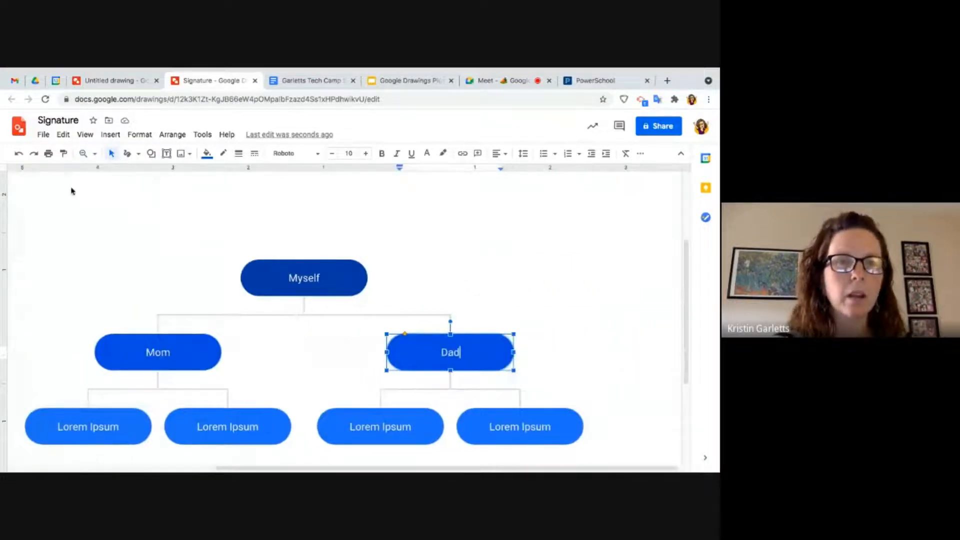
Insert word art containing the presenter's first name into the hierarchy drawing.
click(111, 136)
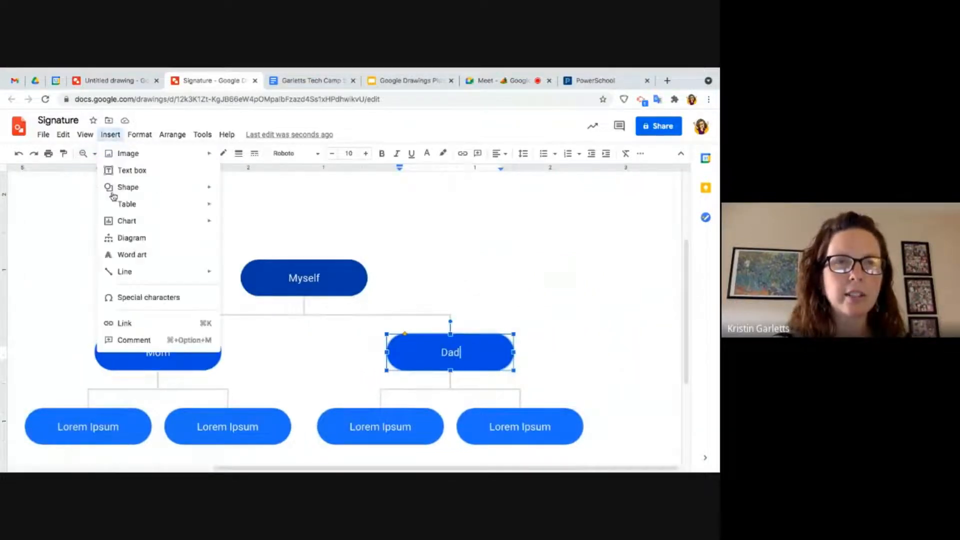
click(131, 256)
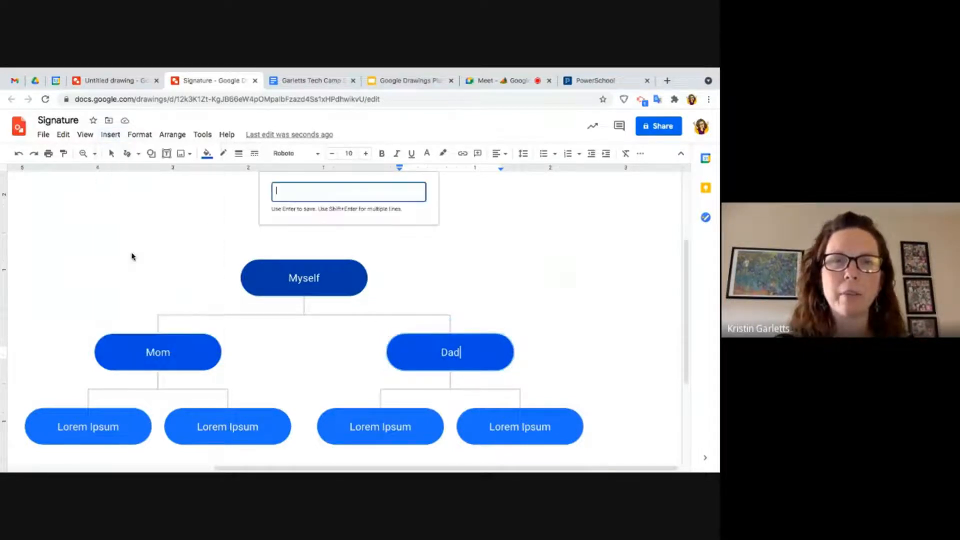
text(K)
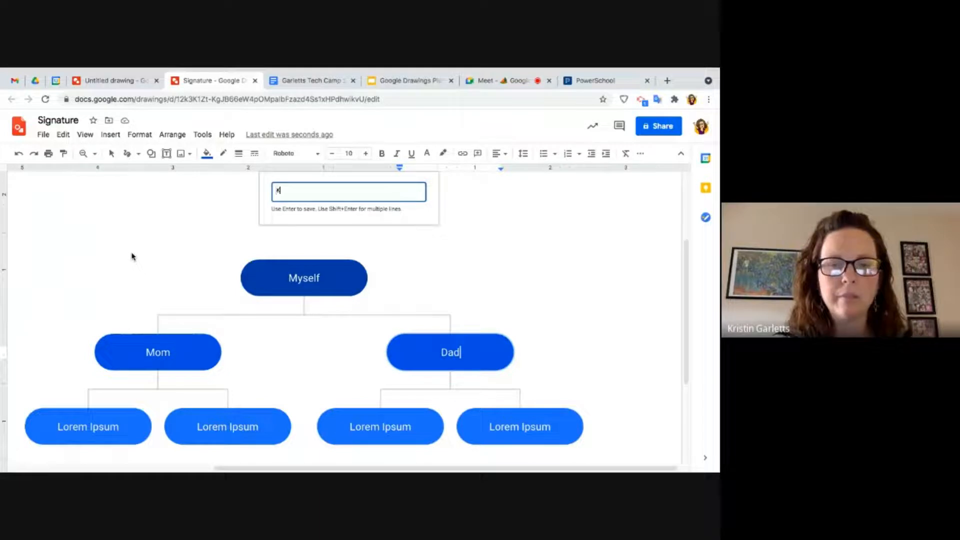
text(ristin)
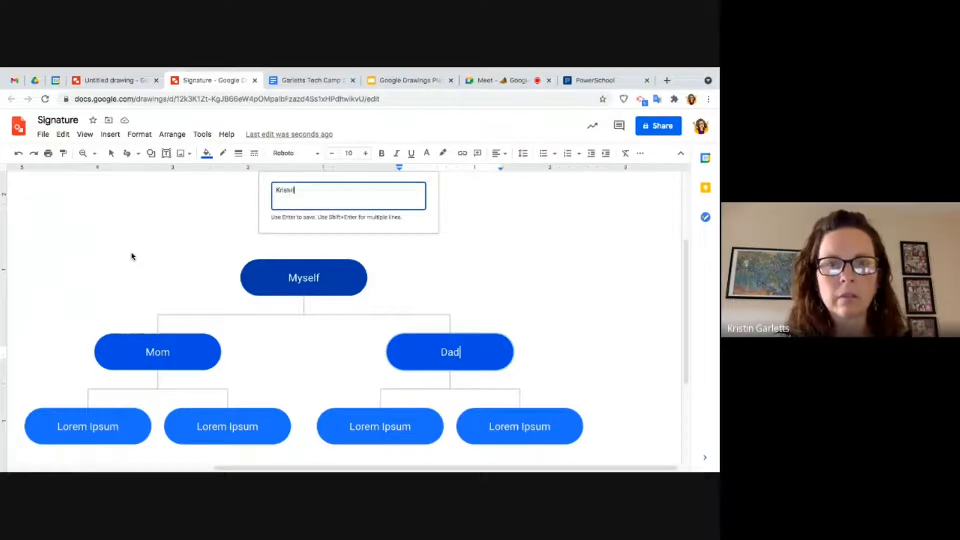
key(Return)
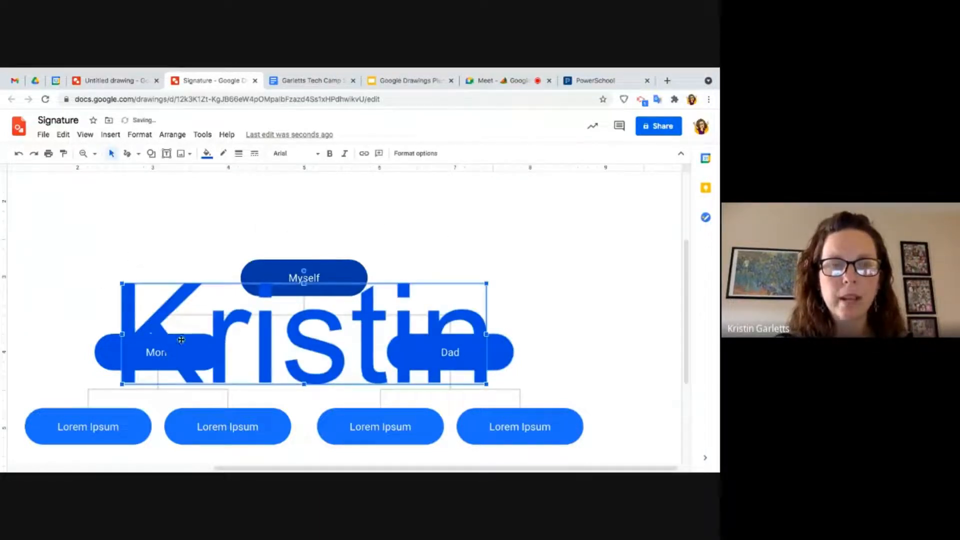
Move the word art up so it sits above the "Mom" and "Dad" boxes, leaving its text as entered.
drag(181, 339, 394, 241)
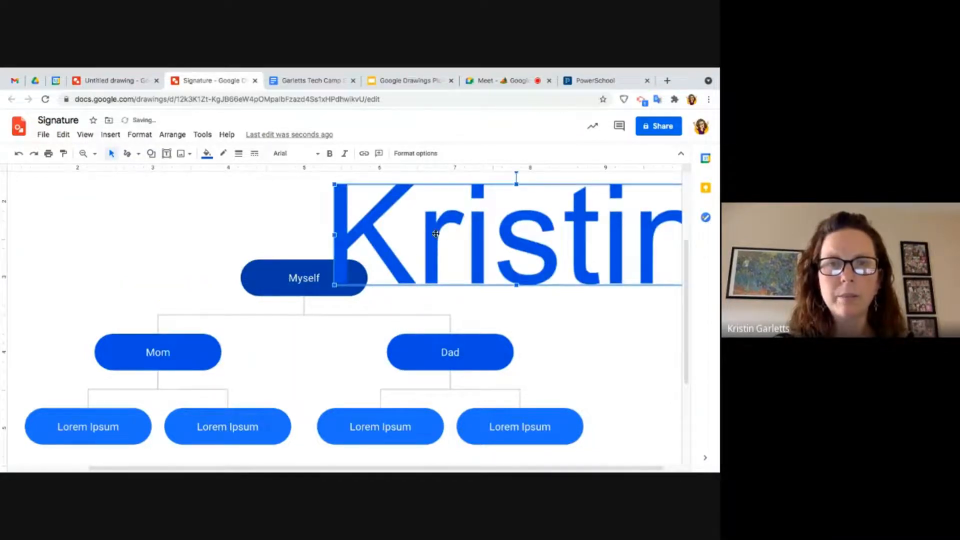
drag(437, 238, 360, 239)
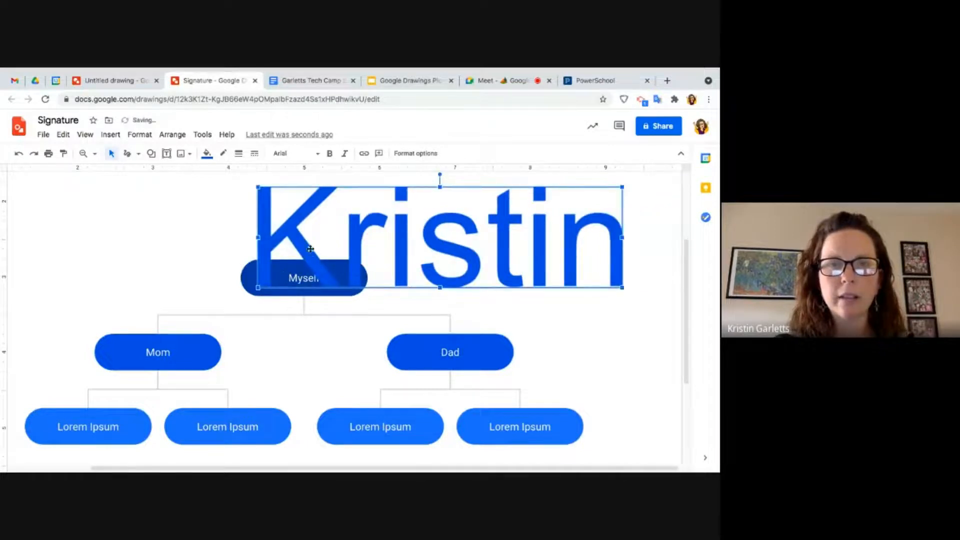
double_click(310, 250)
key(Return)
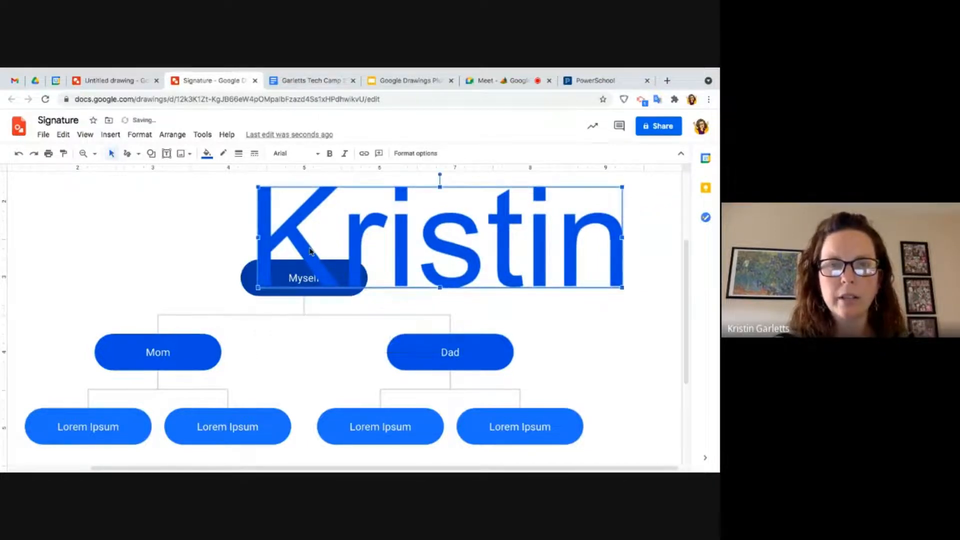
Fill the word art with red and set its font to Aladin.
click(206, 154)
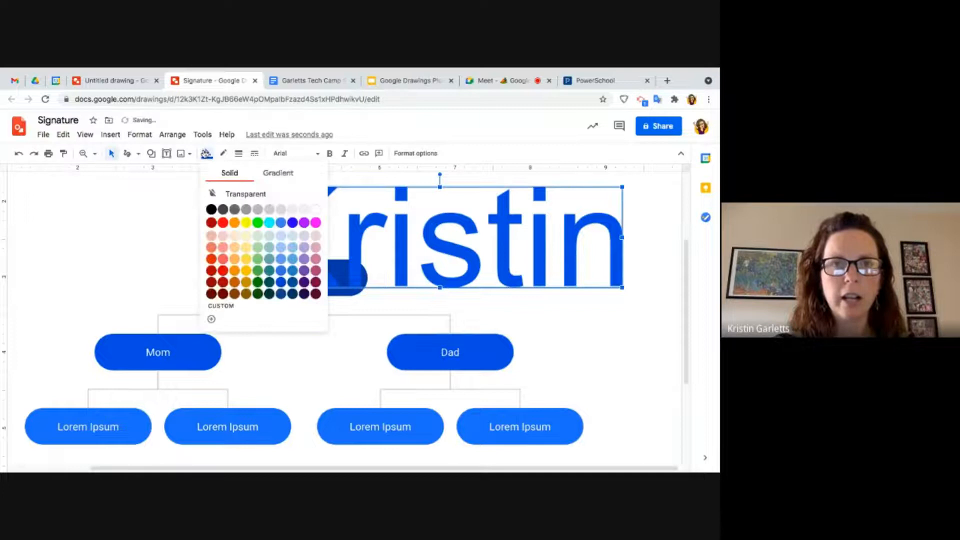
click(220, 221)
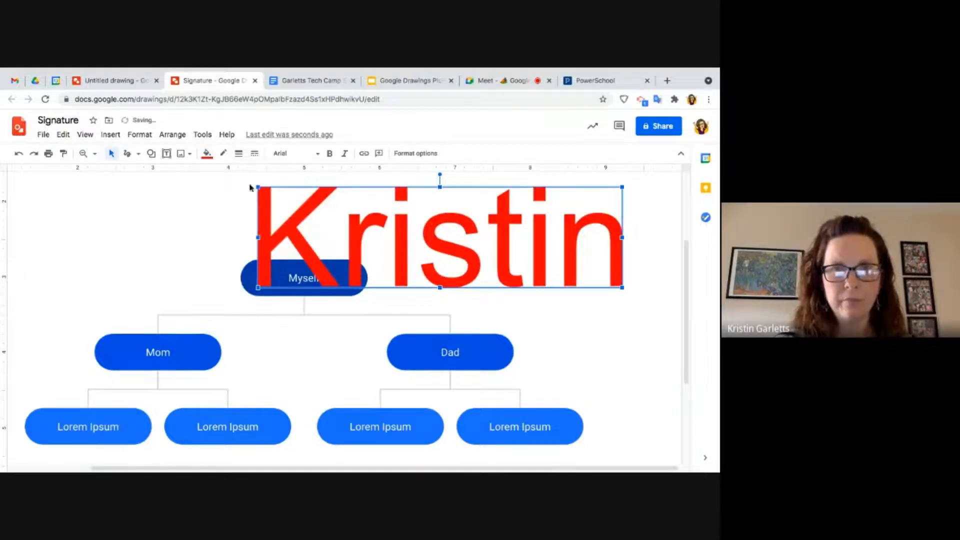
click(300, 154)
click(300, 309)
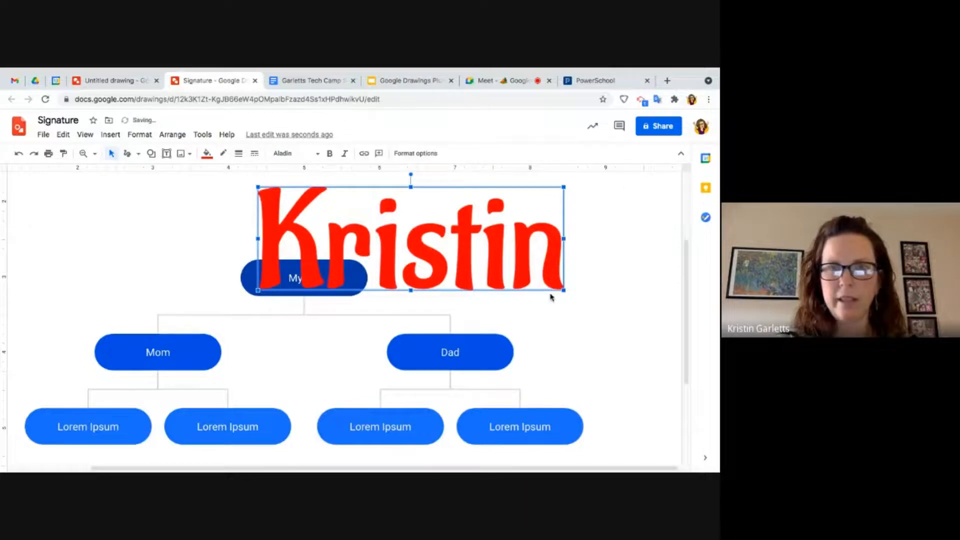
Shrink the word art above the "Myself" box, flatten its height, and delete it.
drag(563, 290, 386, 218)
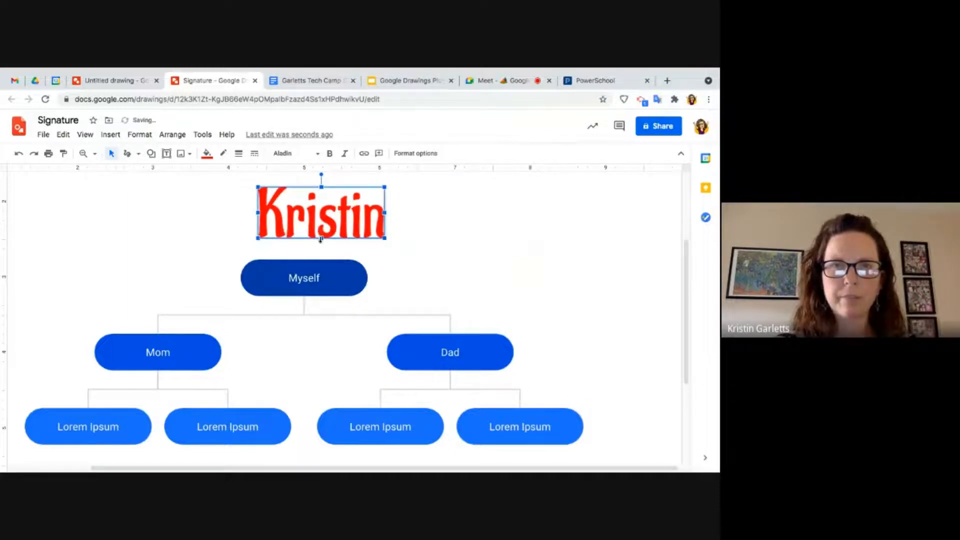
drag(321, 238, 320, 208)
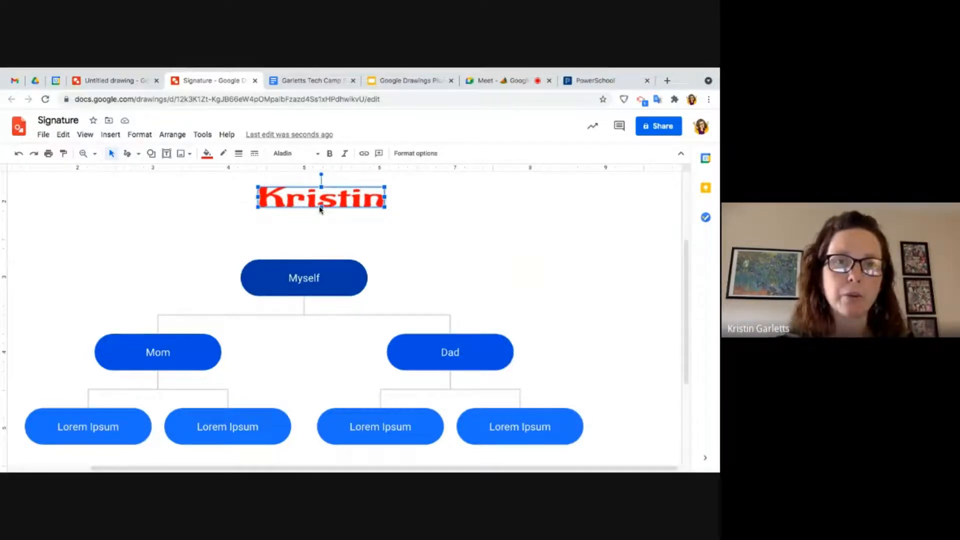
key(Delete)
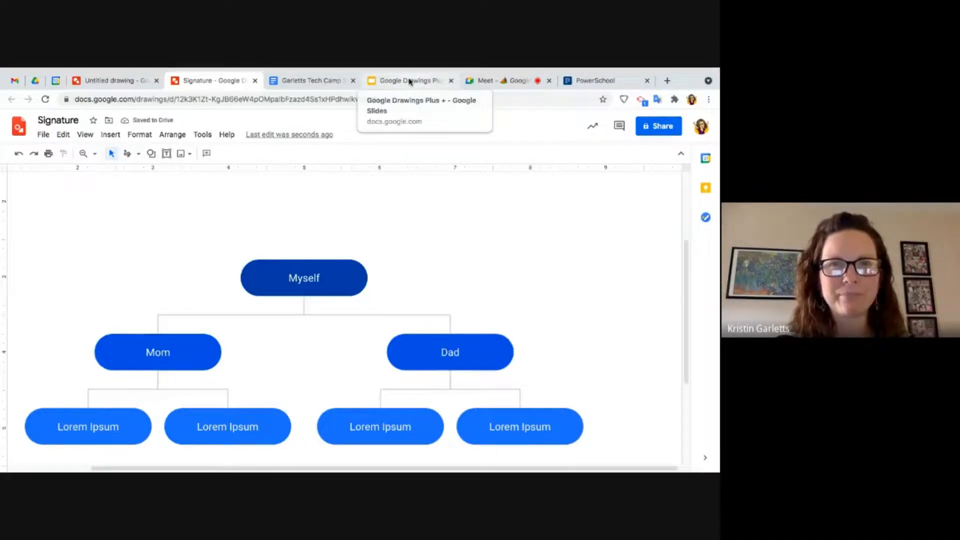
Switch to the Google Drawings Plus + slides and view slide 13, "Tips and Tricks for Images".
click(409, 82)
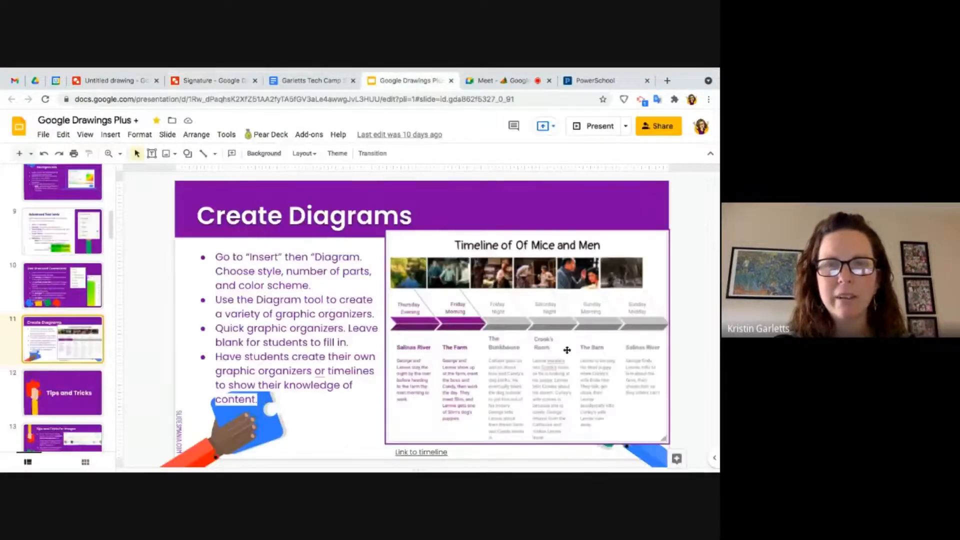
click(56, 408)
scroll(55, 408, down, 5)
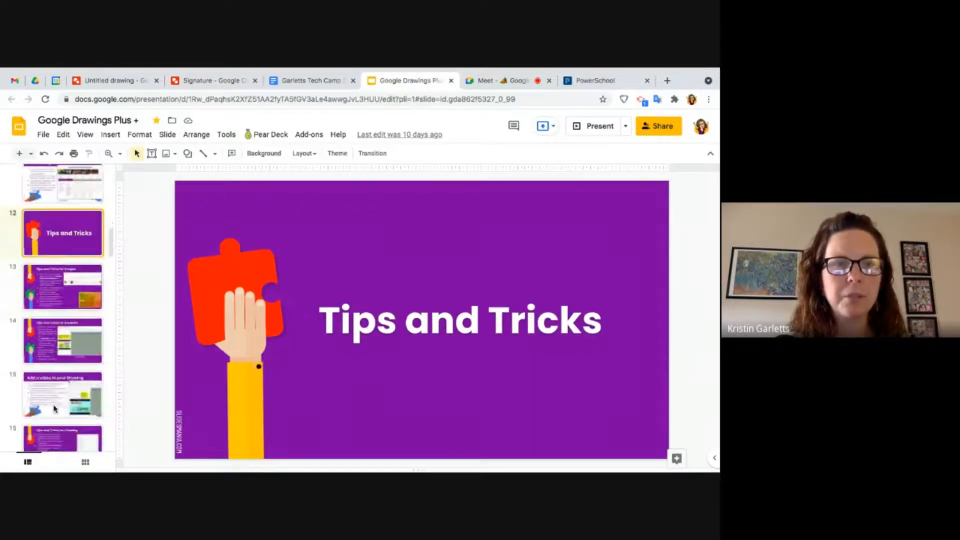
click(61, 270)
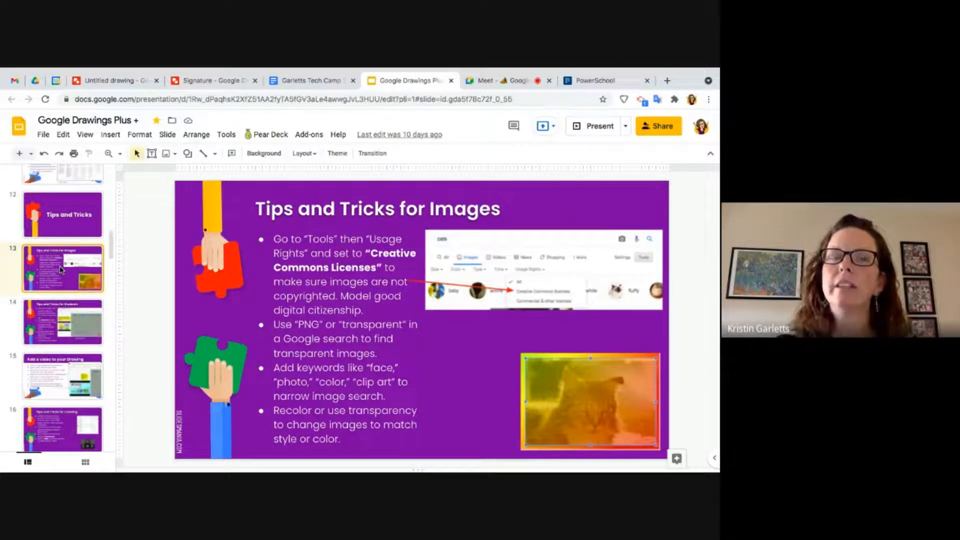
Search Google for "elephants" in a new browser tab and show the image results.
click(667, 81)
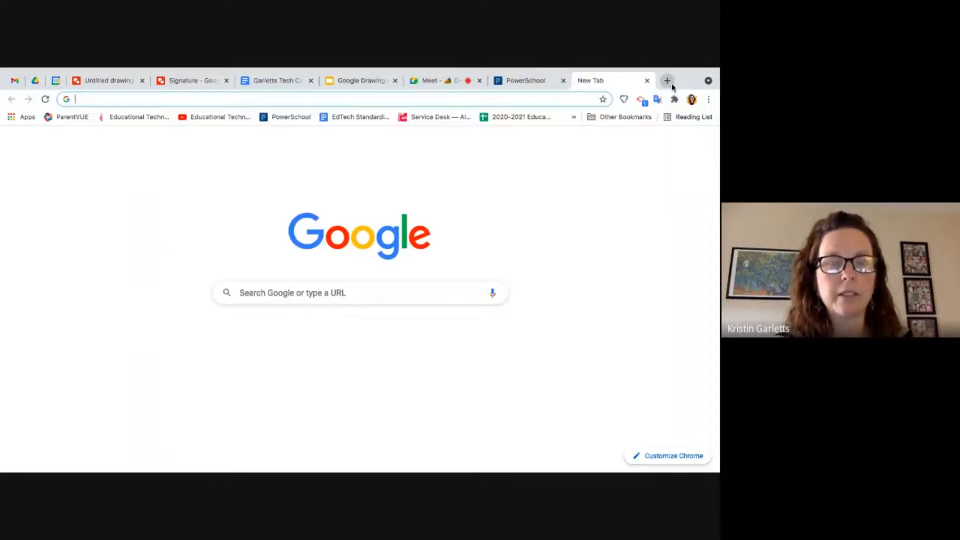
text(ele)
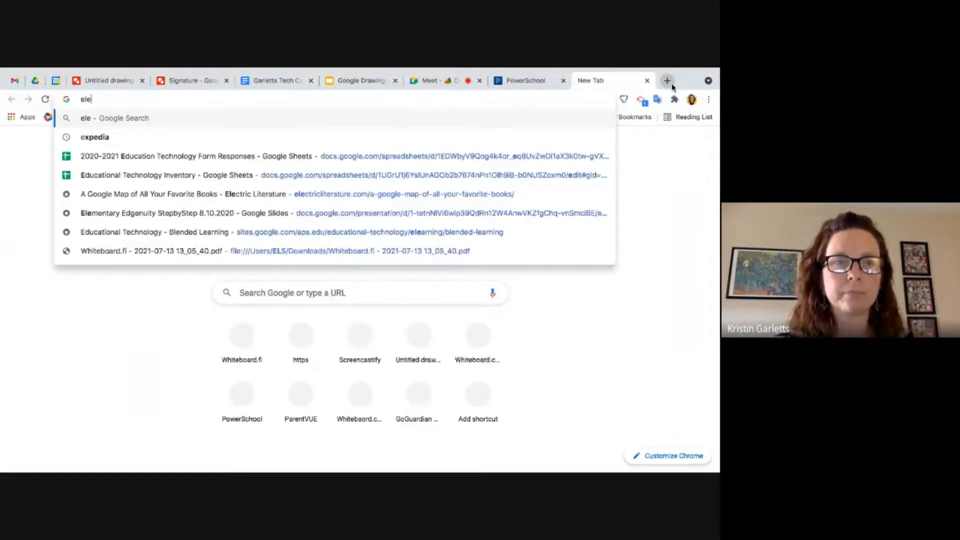
text(phants)
key(Return)
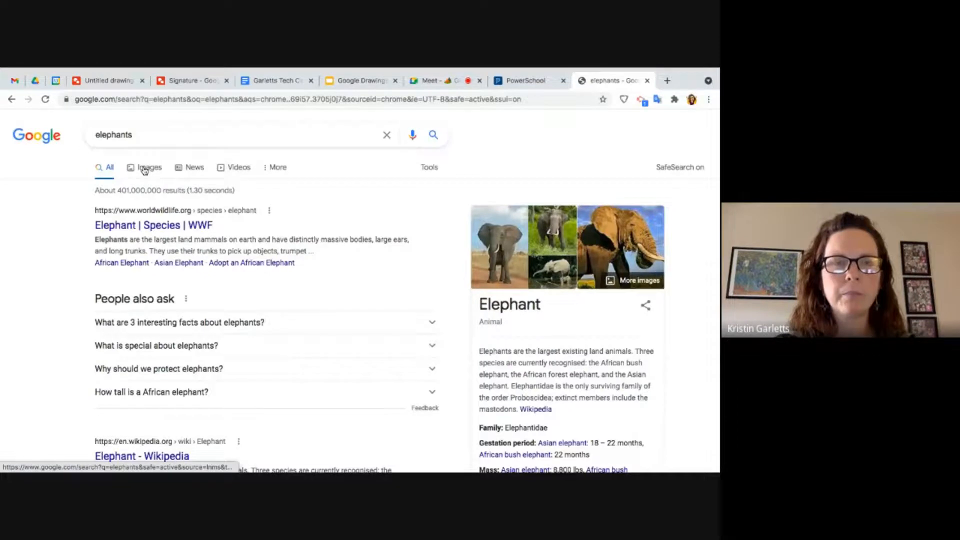
click(144, 171)
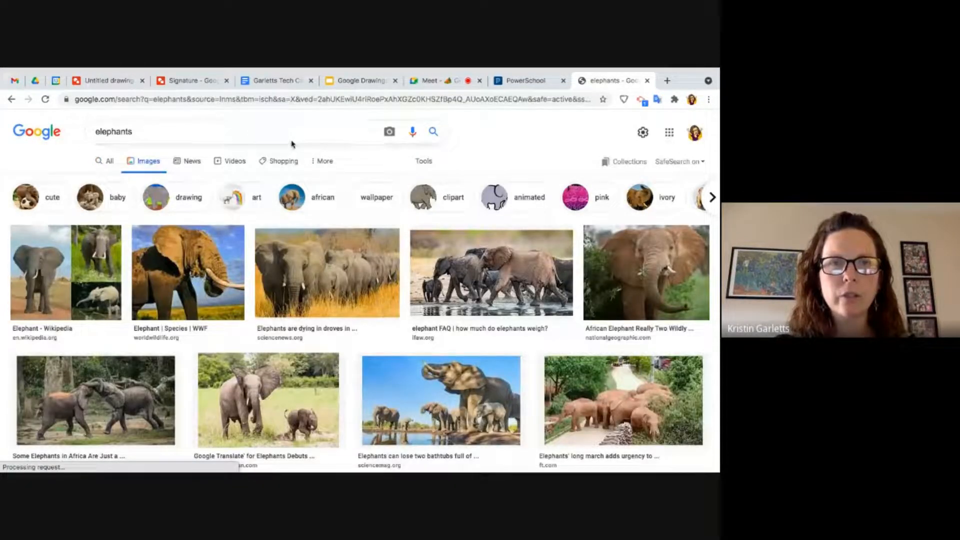
Filter the elephant image results by usage rights to Creative Commons licenses.
click(317, 163)
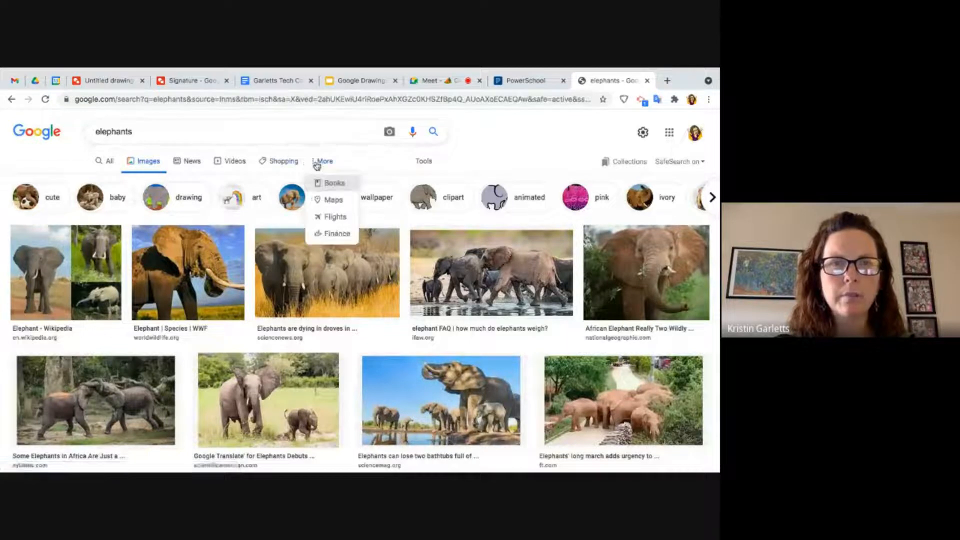
click(421, 161)
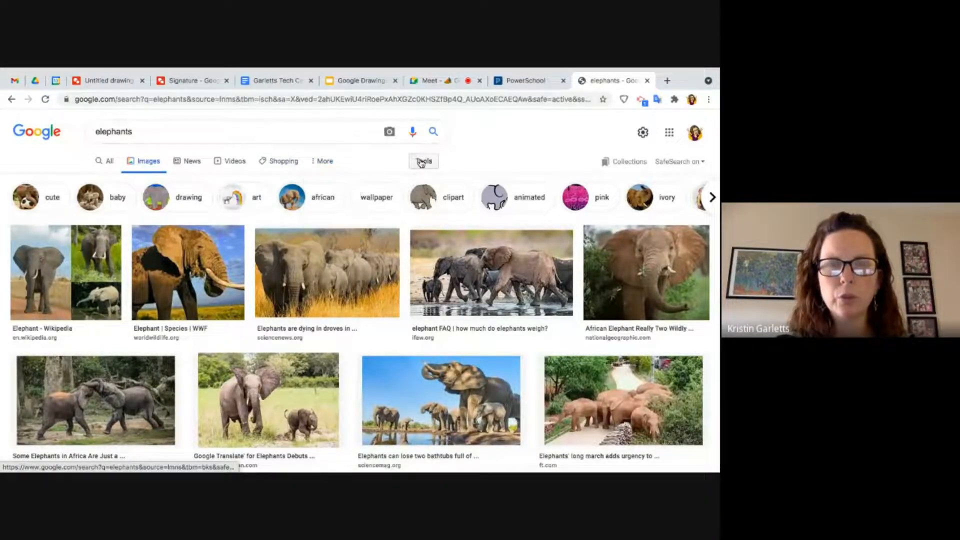
click(422, 162)
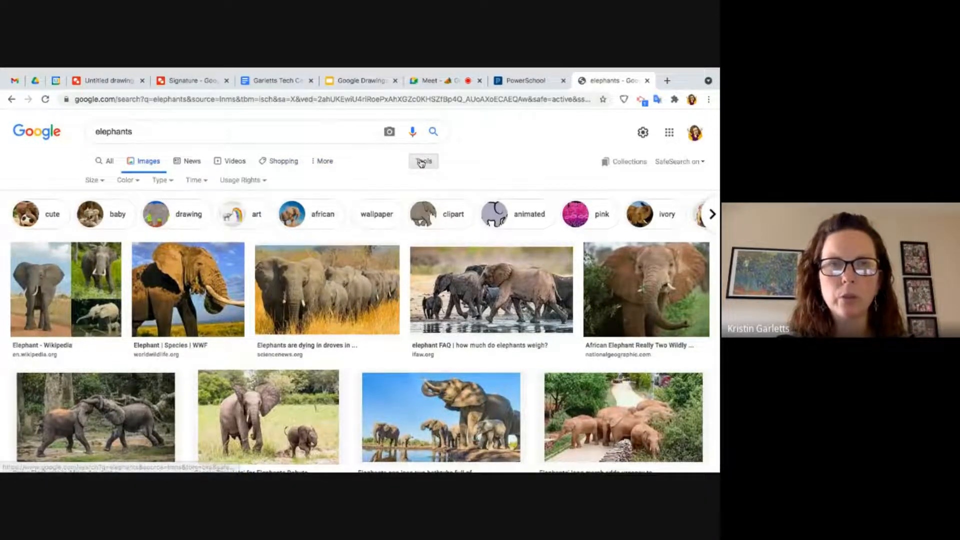
click(262, 183)
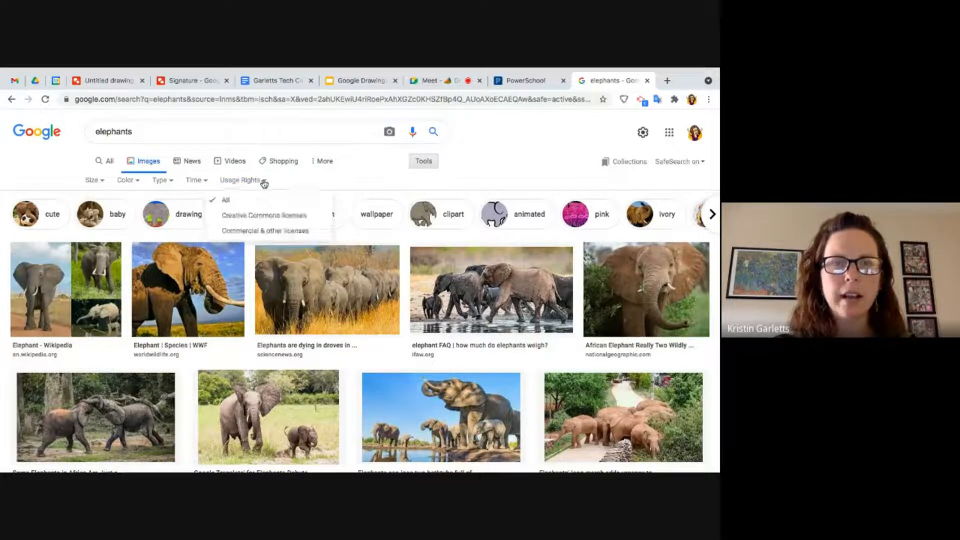
click(268, 216)
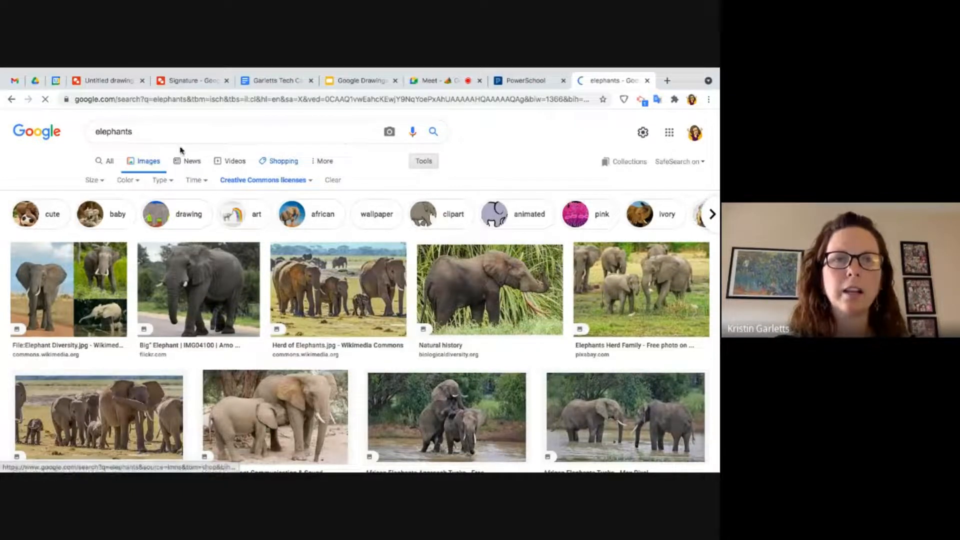
Examine the image insertion sources in the Signature drawing, and return to the "Tips and Tricks for Images" slide.
click(198, 85)
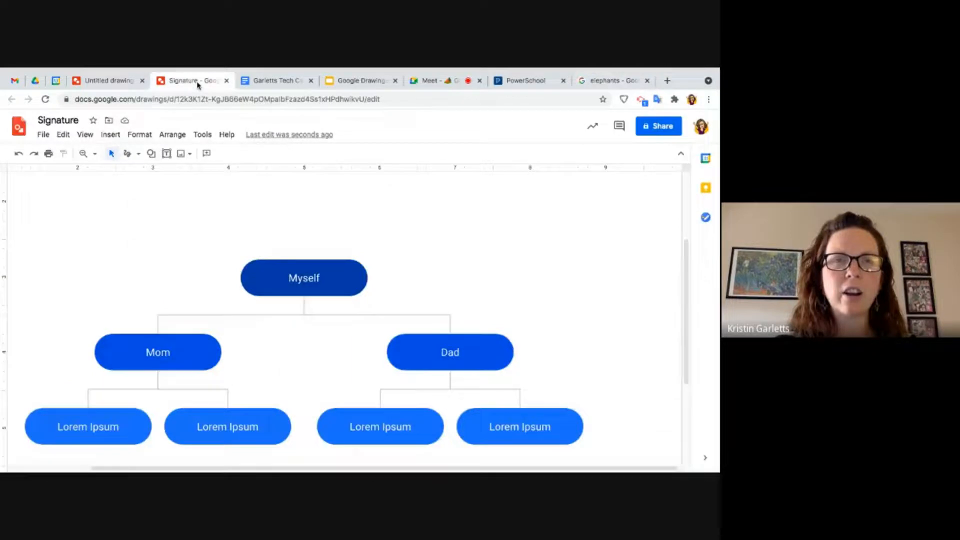
click(108, 136)
mouse_move(122, 153)
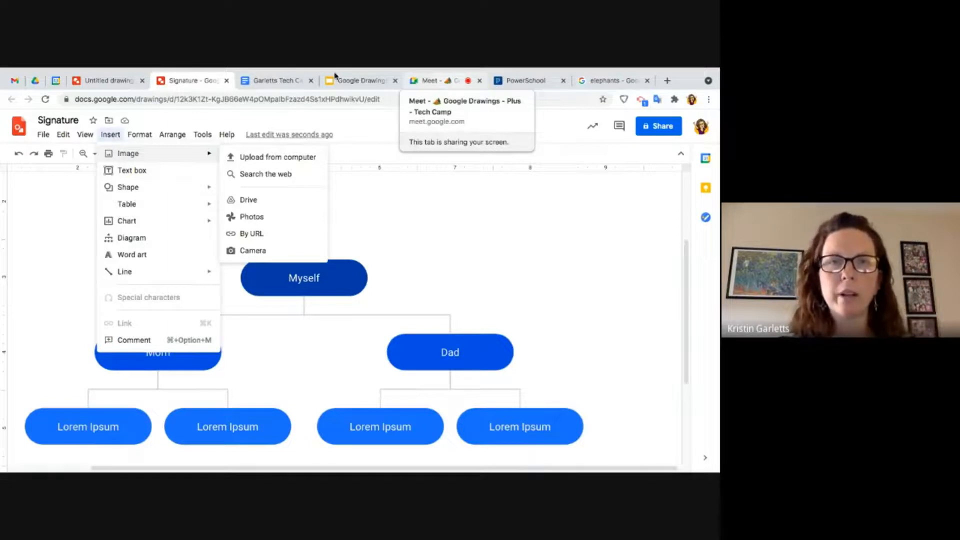
click(350, 81)
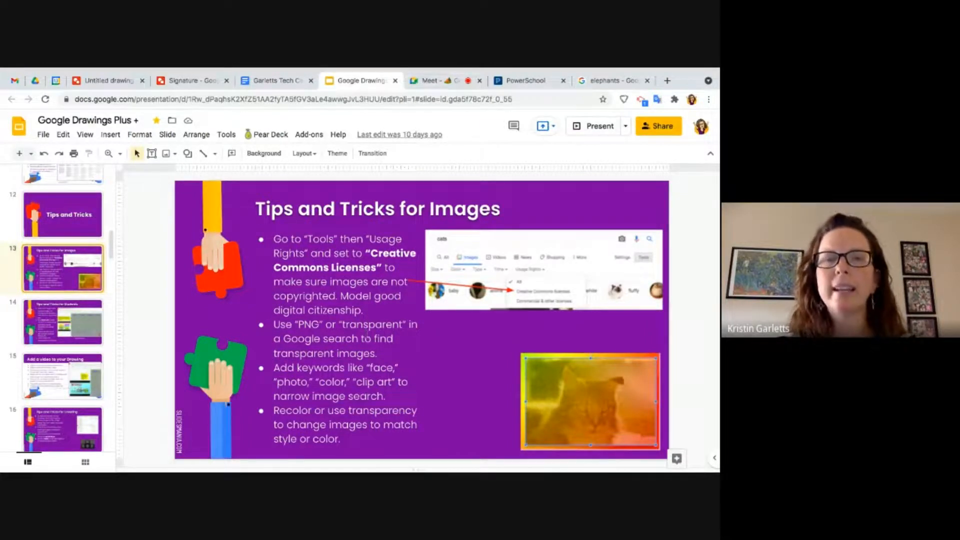
Search Google Images for "elephants png" and open the preview of the front-facing elephant from PNG All.
click(609, 81)
click(333, 180)
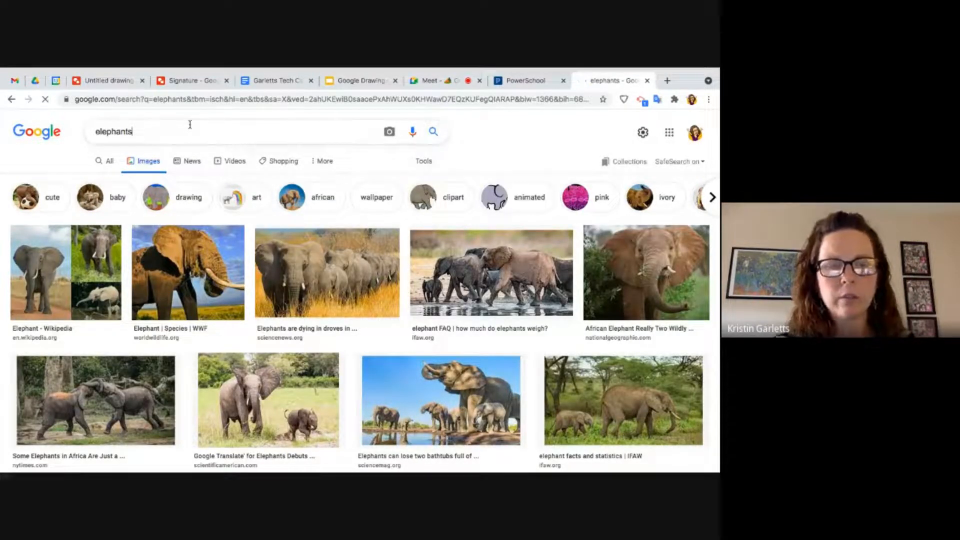
text(png)
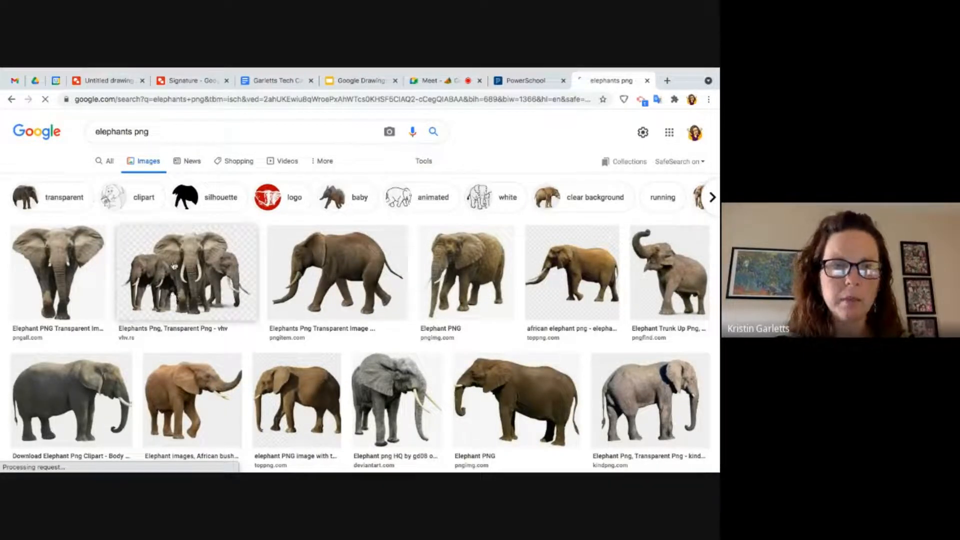
click(74, 307)
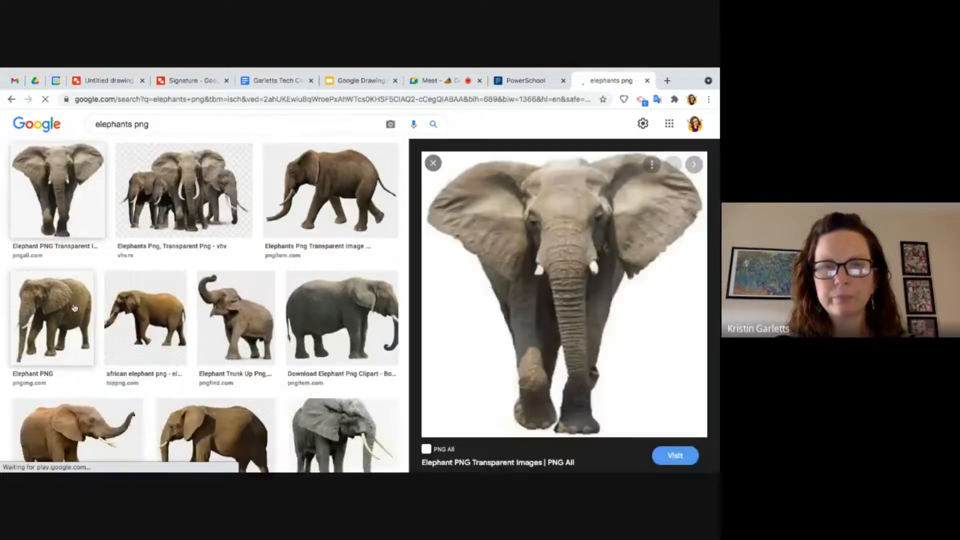
scroll(502, 322, down, 3)
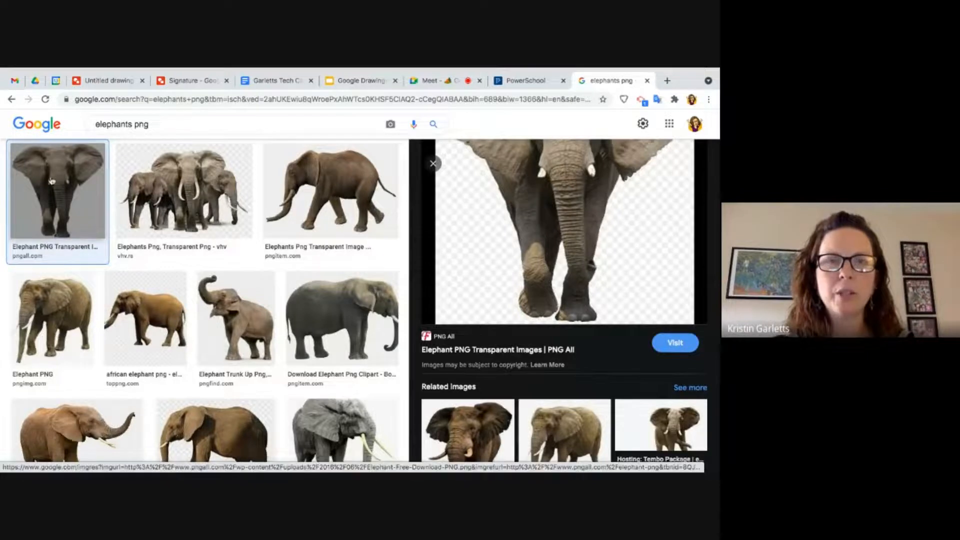
Copy the previewed transparent elephant into the Signature drawing over the Mom box, and return to the Google Drawings Plus + slides.
right_click(564, 221)
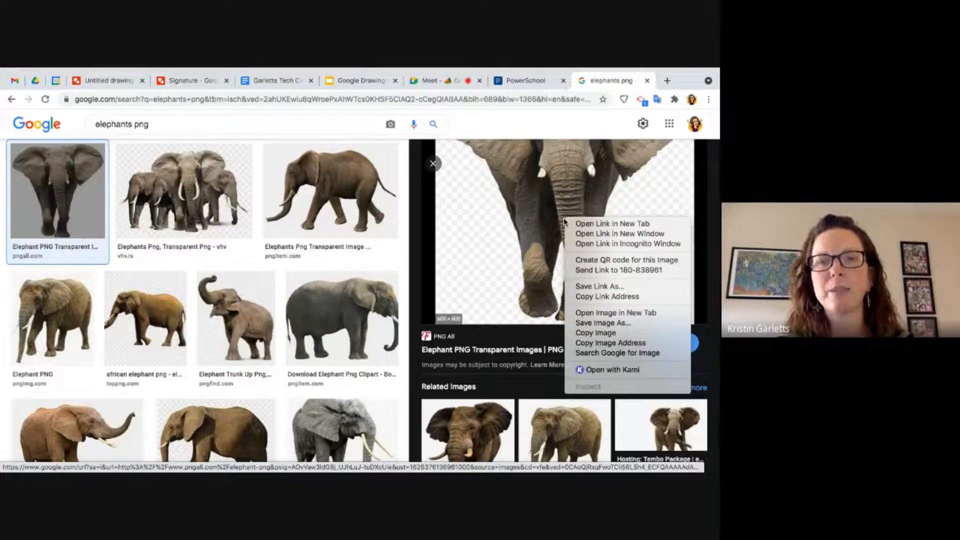
click(596, 333)
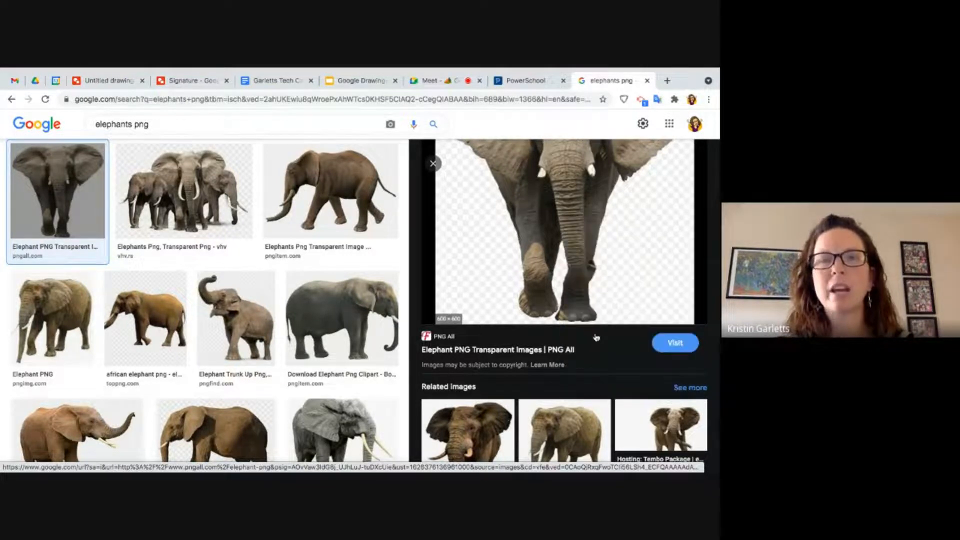
click(190, 82)
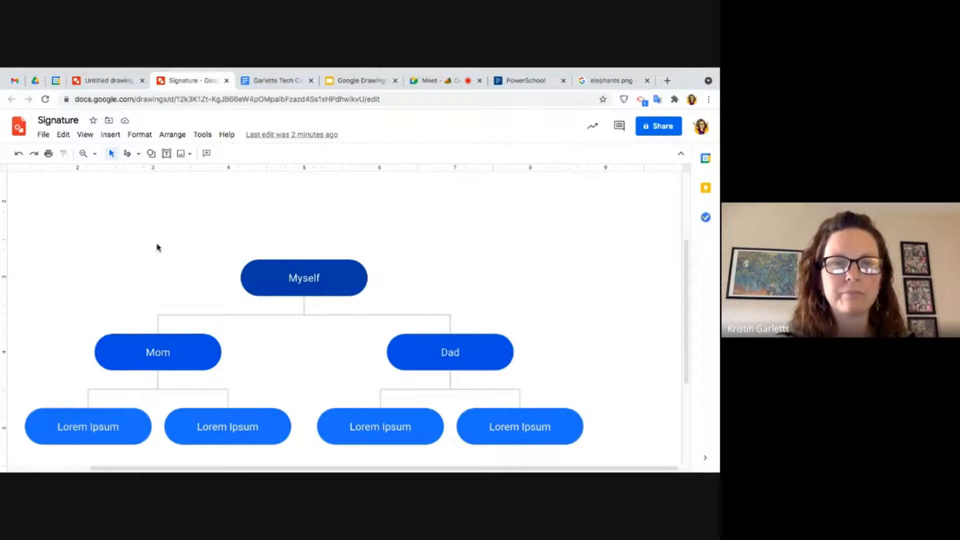
key(ctrl+v)
drag(52, 225, 151, 316)
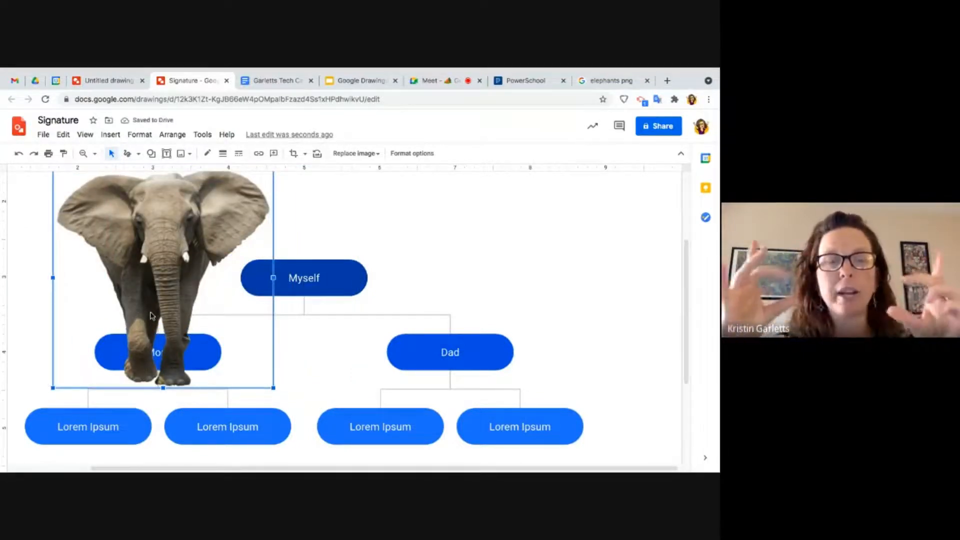
click(362, 81)
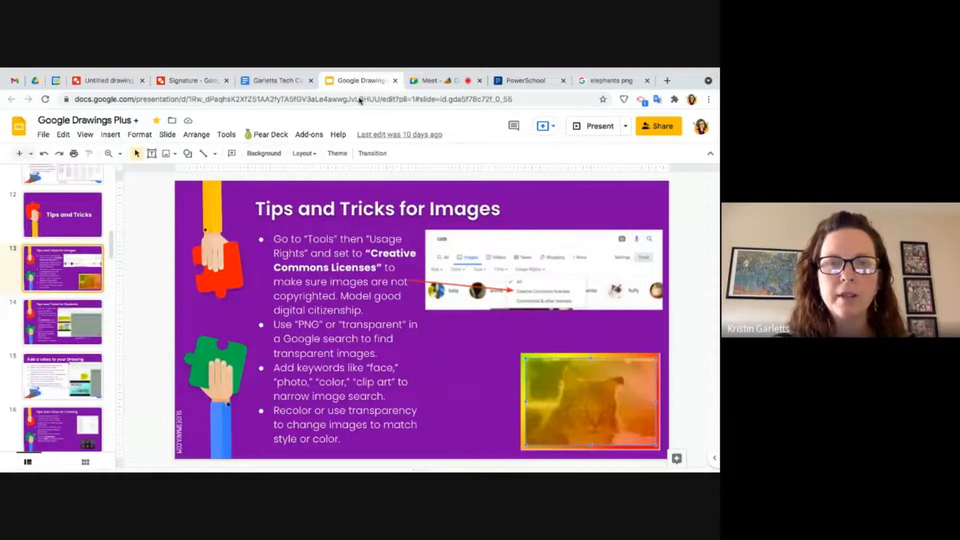
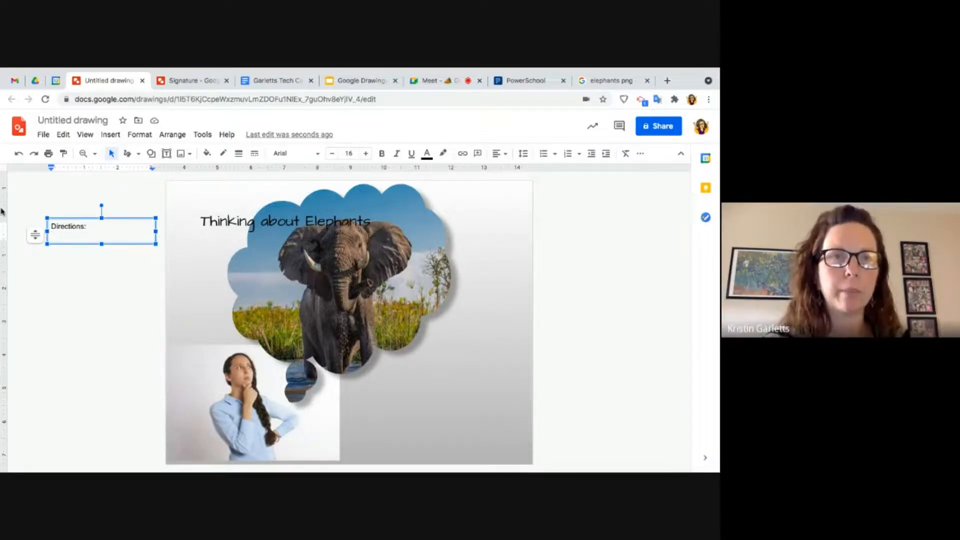
Set the page size of the untitled elephant drawing to Widescreen 16:9.
click(43, 136)
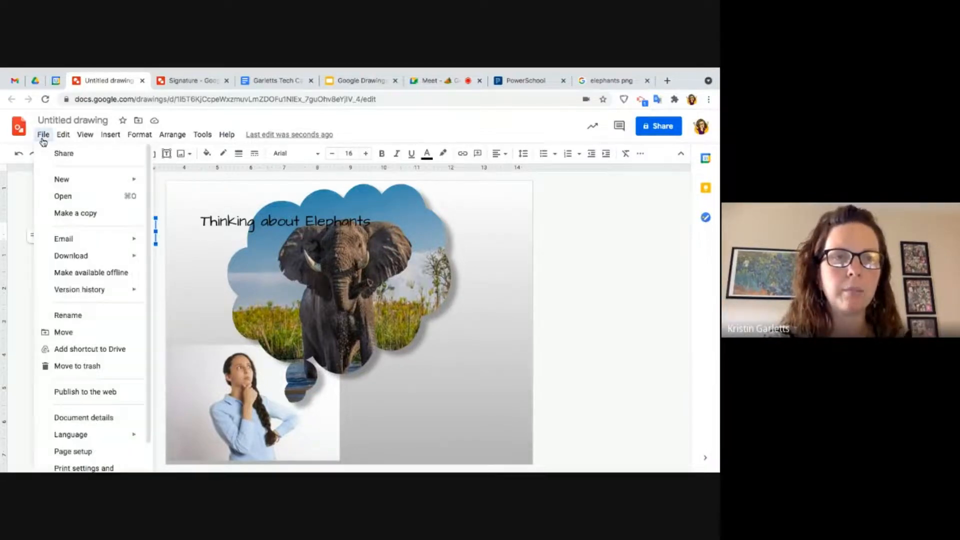
click(73, 451)
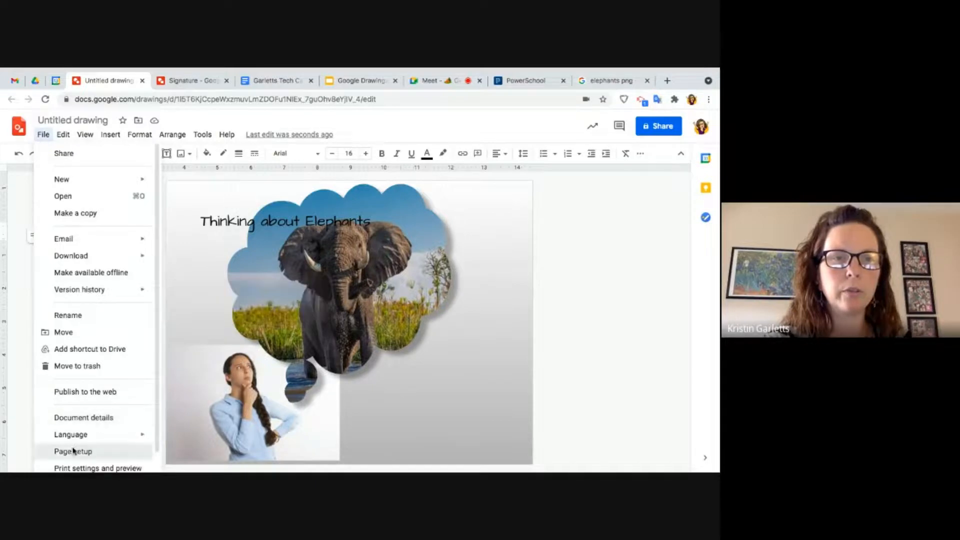
click(319, 270)
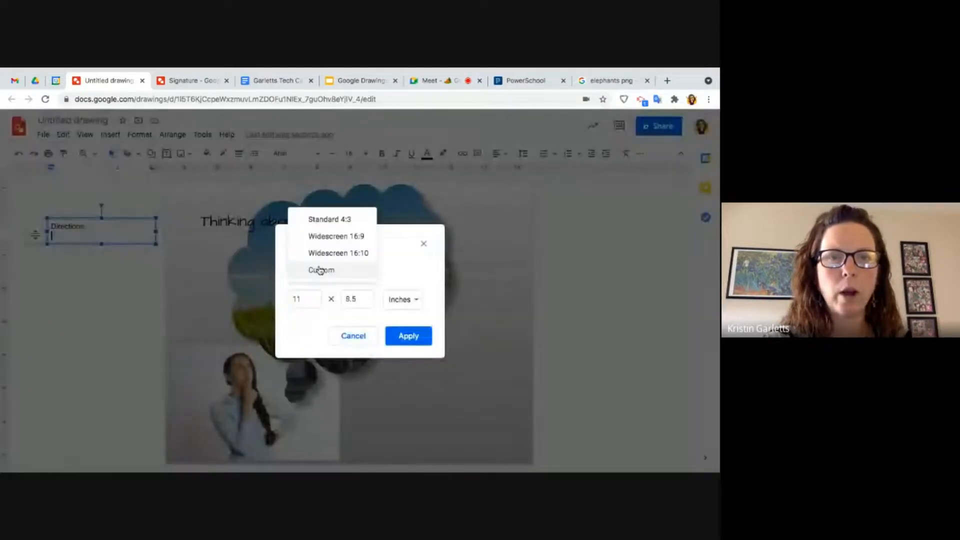
click(323, 236)
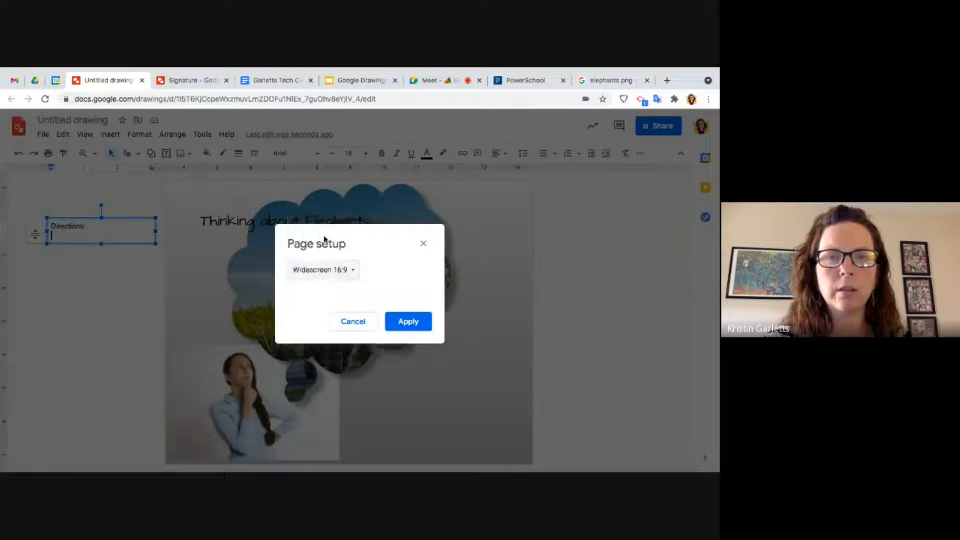
click(408, 322)
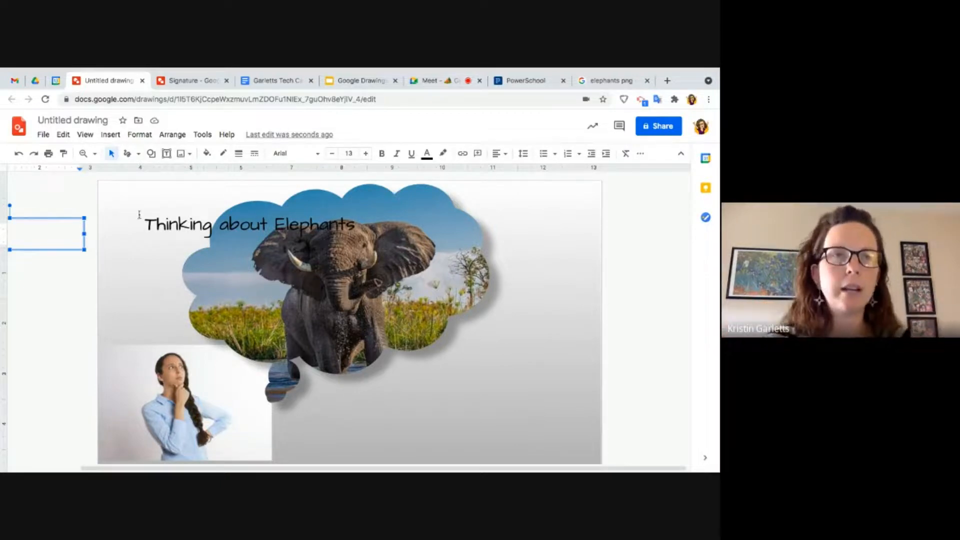
Apply a custom page size in pixels to the elephant drawing, with a width of 1400.
click(44, 135)
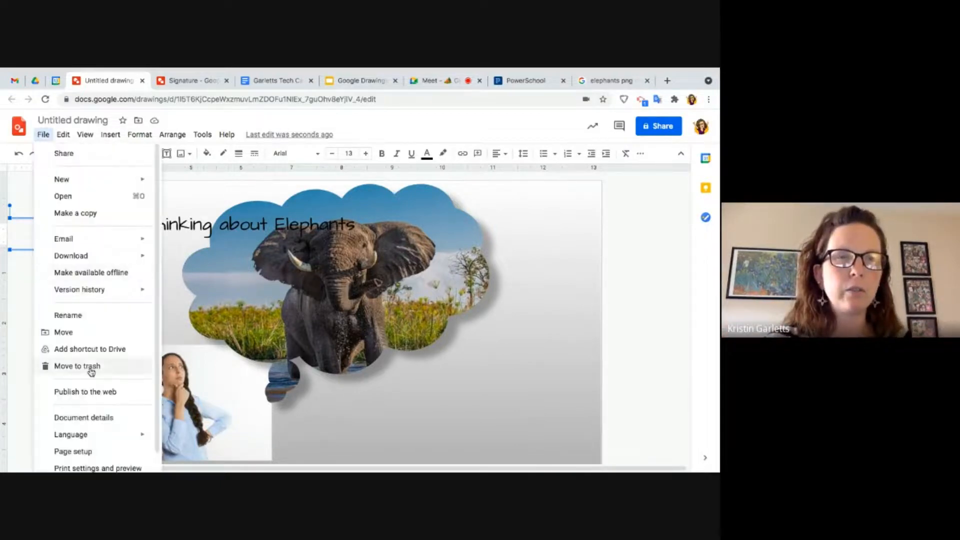
click(60, 452)
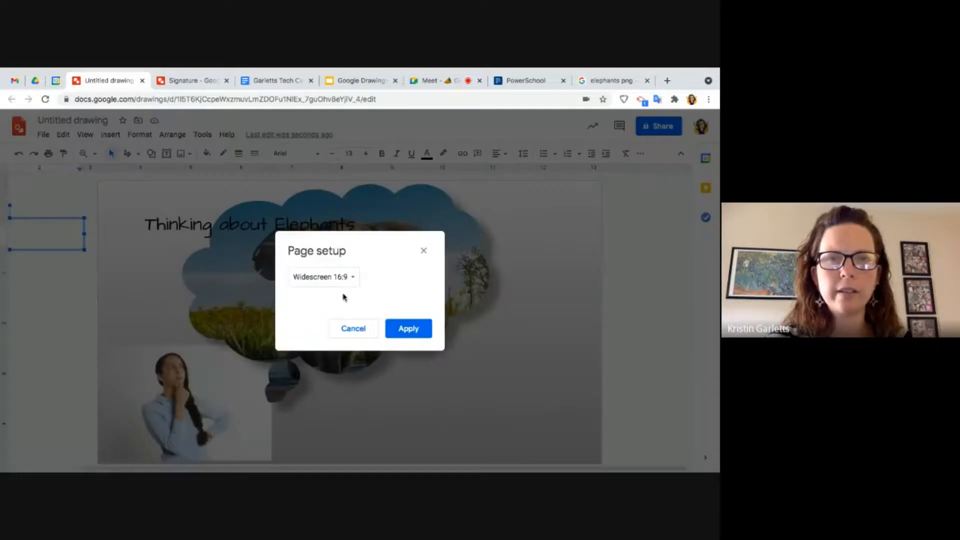
click(343, 283)
click(331, 310)
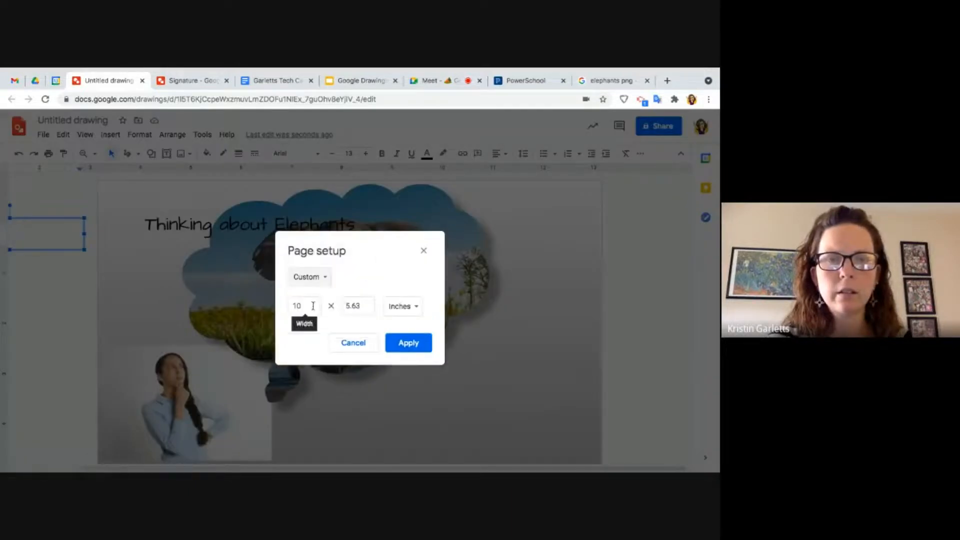
click(416, 307)
click(414, 357)
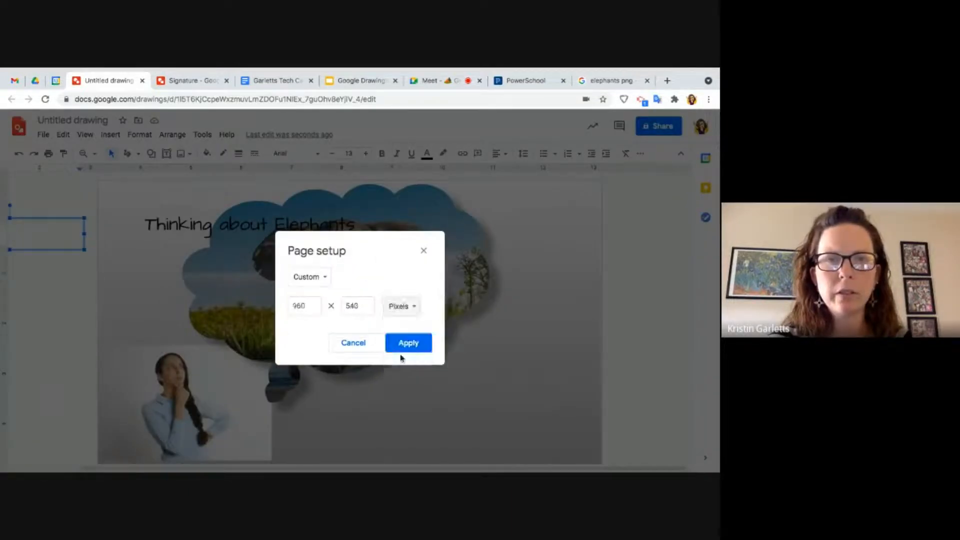
click(307, 305)
key(BackSpace)
key(BackSpace)
key(BackSpace)
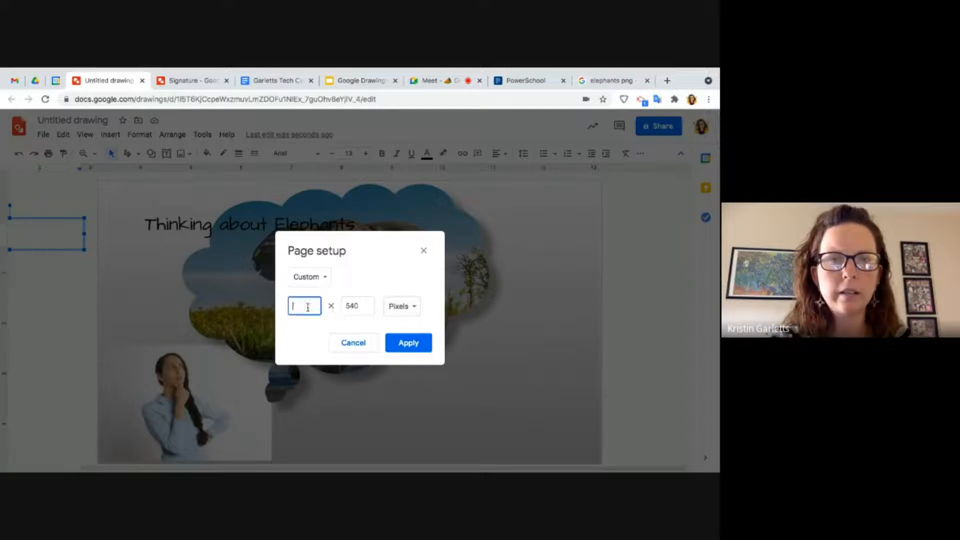
text(1400)
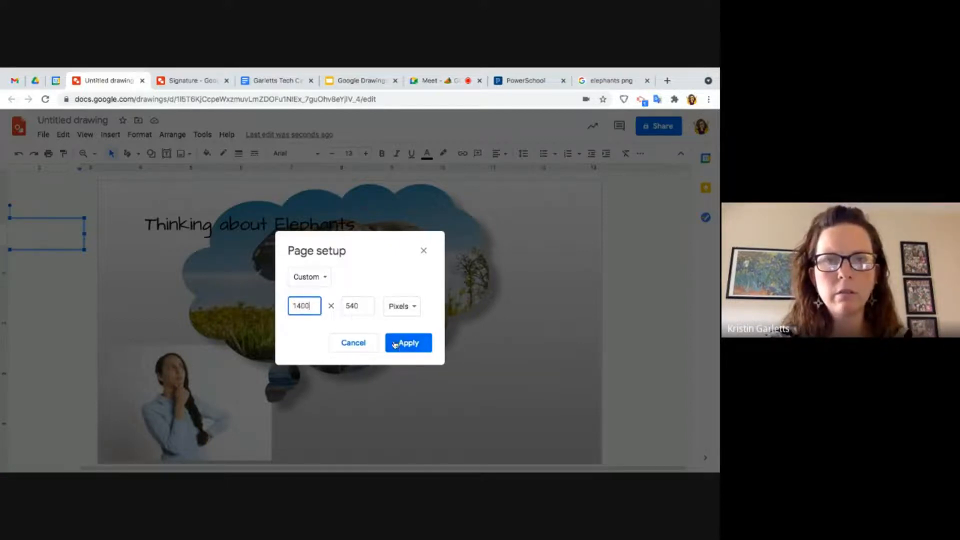
click(395, 343)
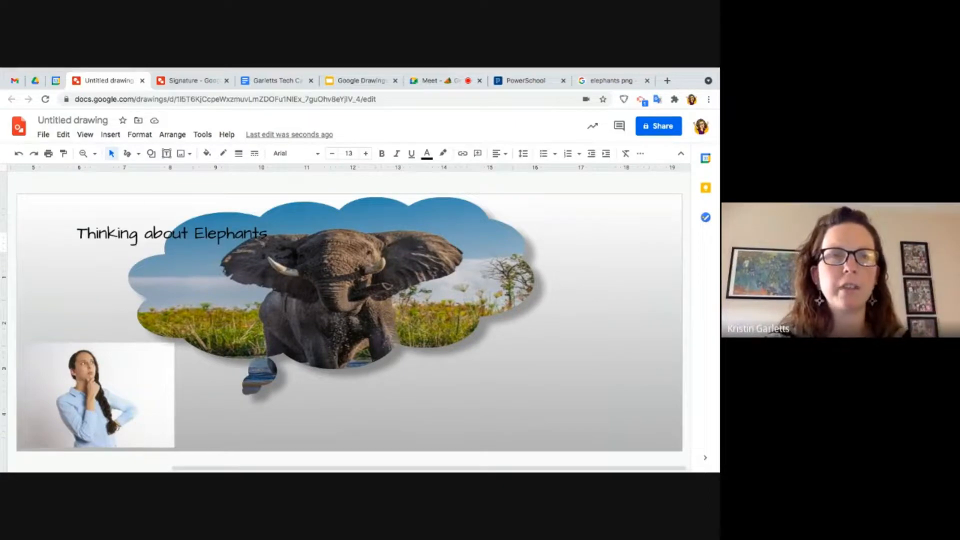
Set the page size of the elephant drawing to Standard 4:3.
click(43, 134)
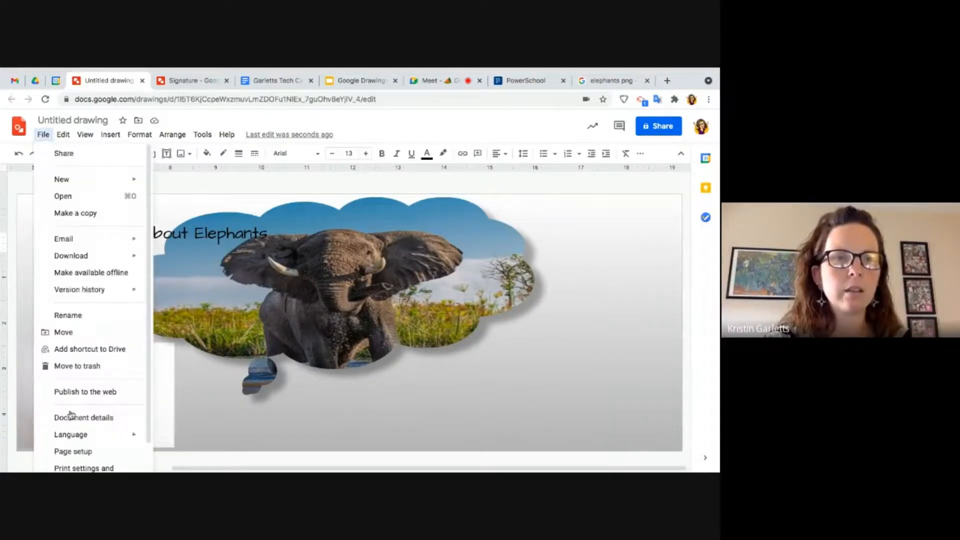
click(77, 454)
click(311, 269)
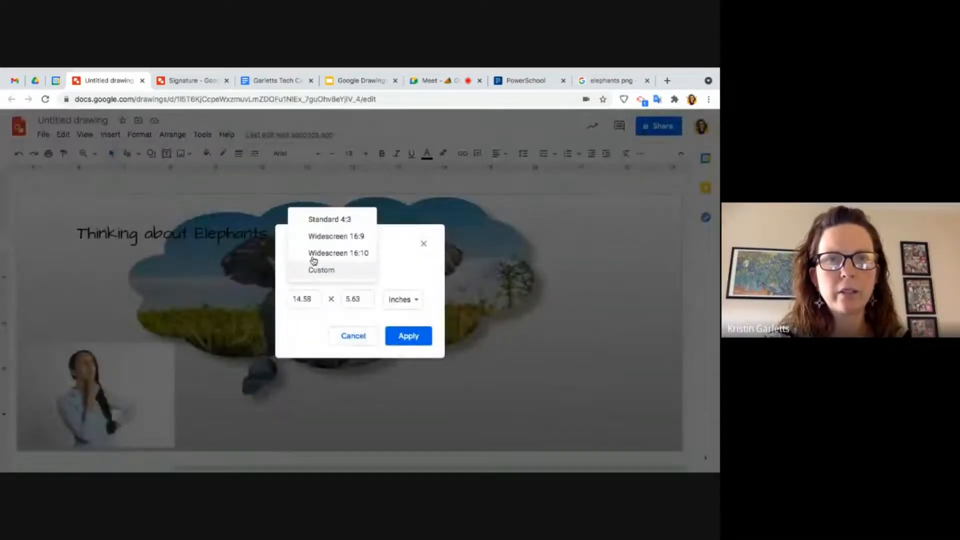
click(323, 220)
click(417, 331)
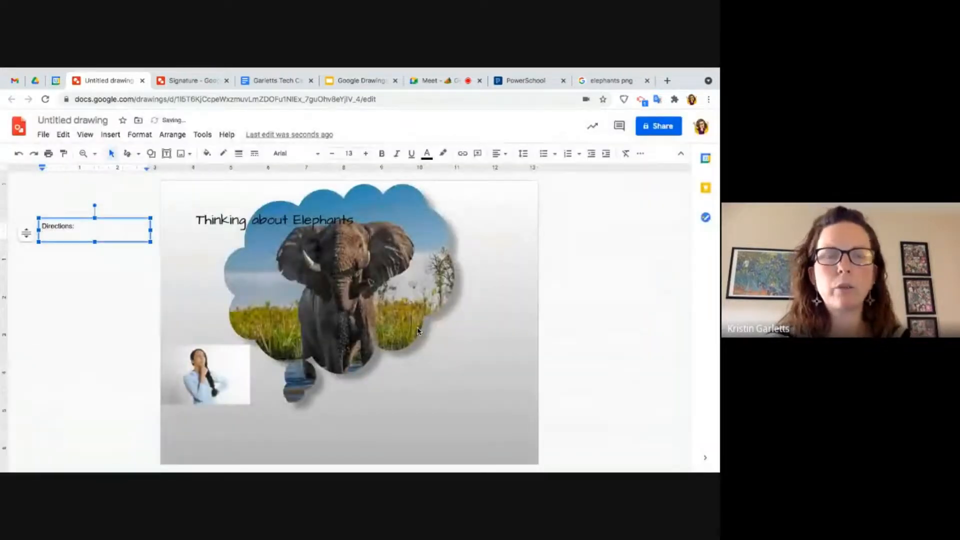
Switch to the Google Drawings Plus + slides and view slide 17, "Tips and Tricks for Saving".
click(364, 80)
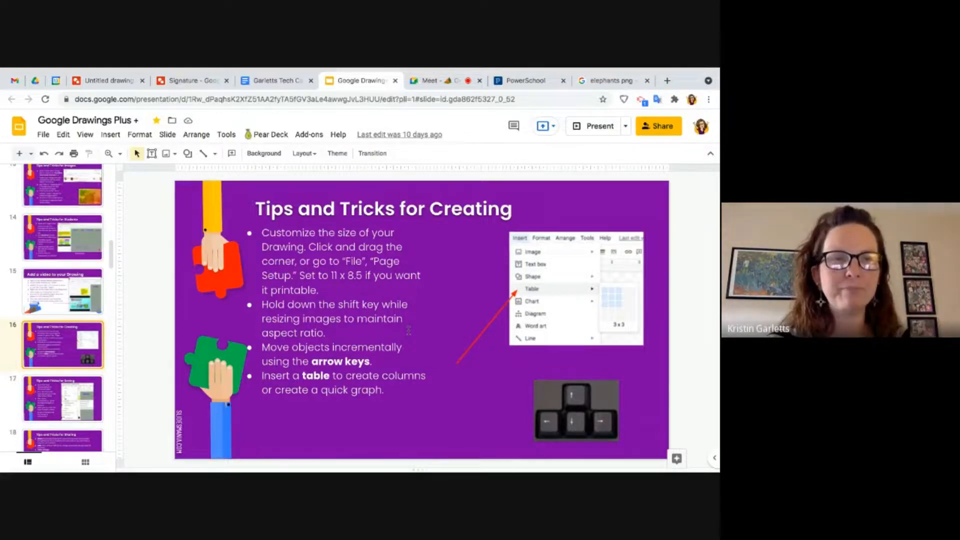
key(Down)
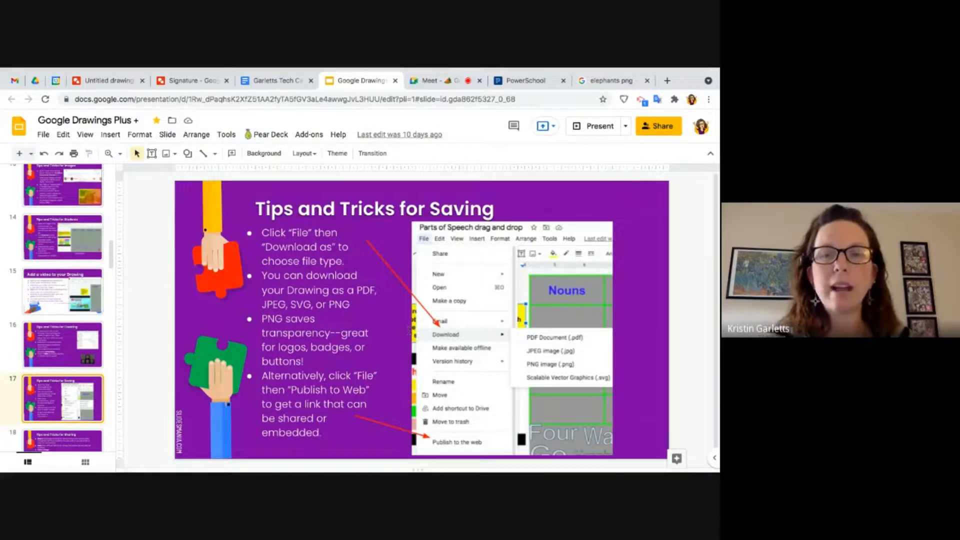
Download the untitled elephant drawing as a PDF document, view the downloaded file, and close it.
click(107, 81)
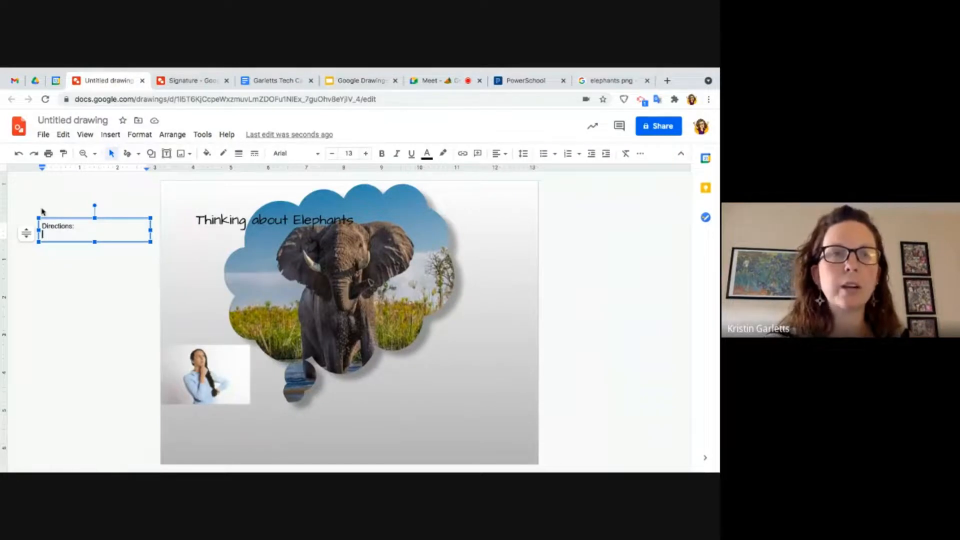
click(43, 136)
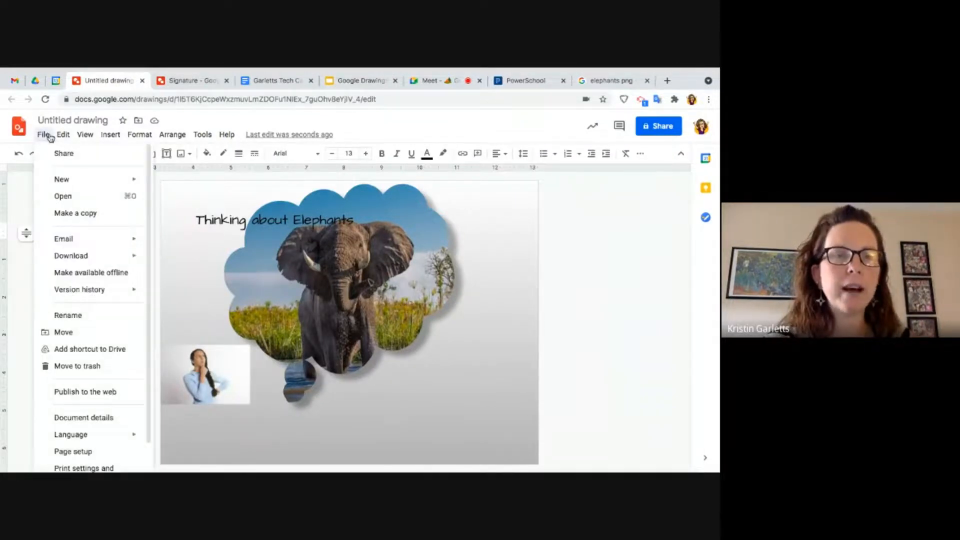
mouse_move(67, 257)
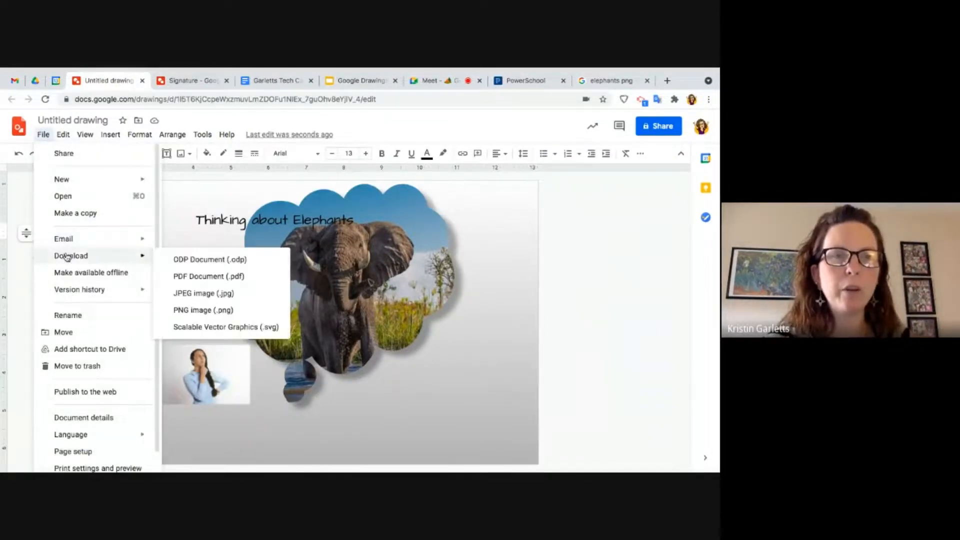
click(245, 276)
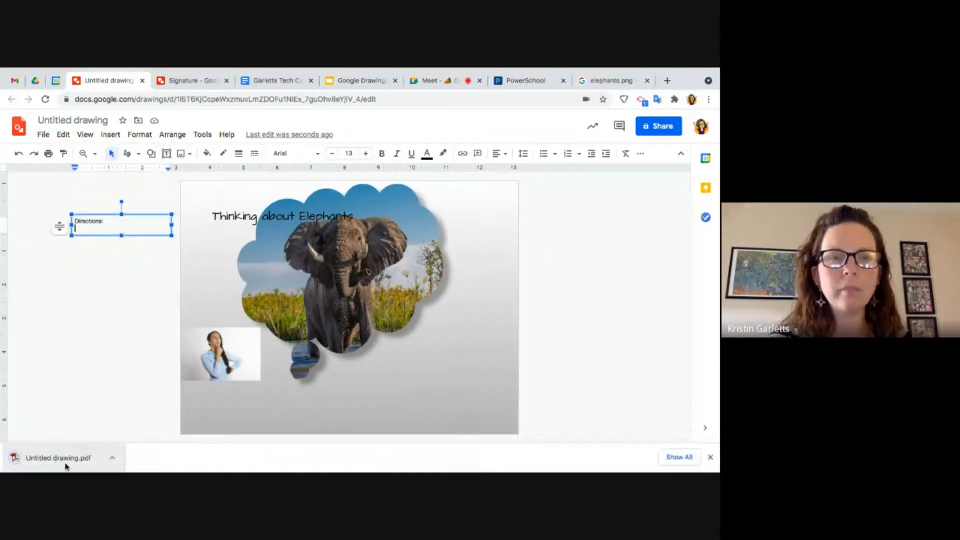
click(73, 462)
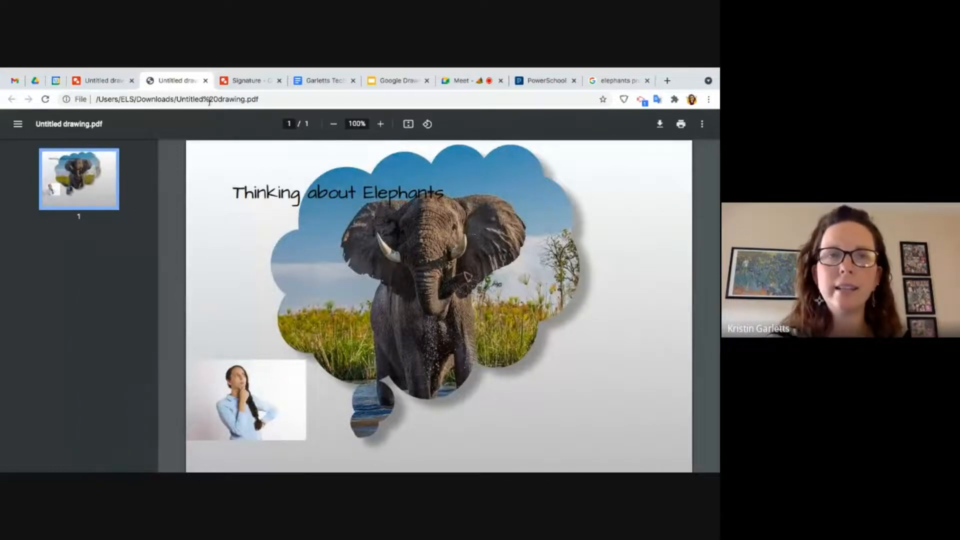
click(205, 81)
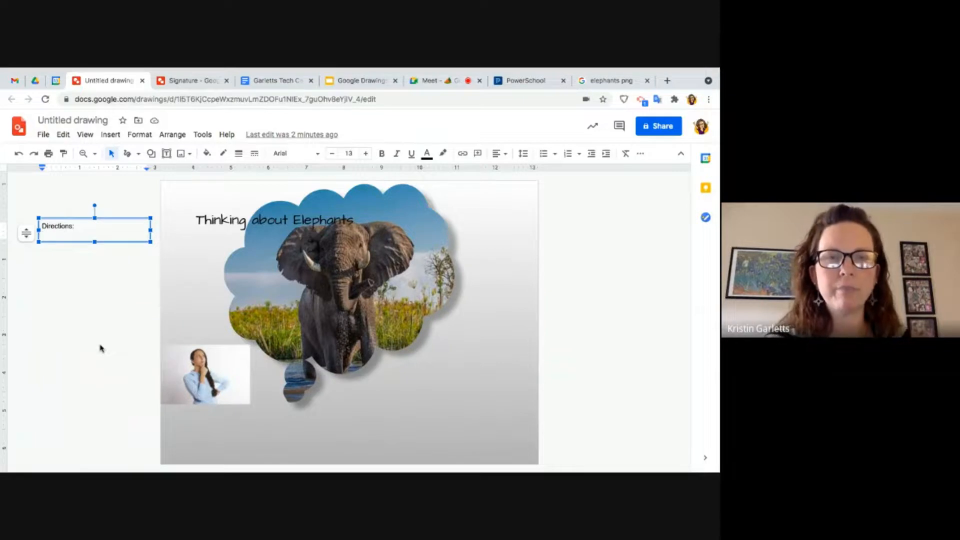
Enlarge the photo of the thinking woman from its lower-right corner until it reaches the page's lower edge.
click(202, 382)
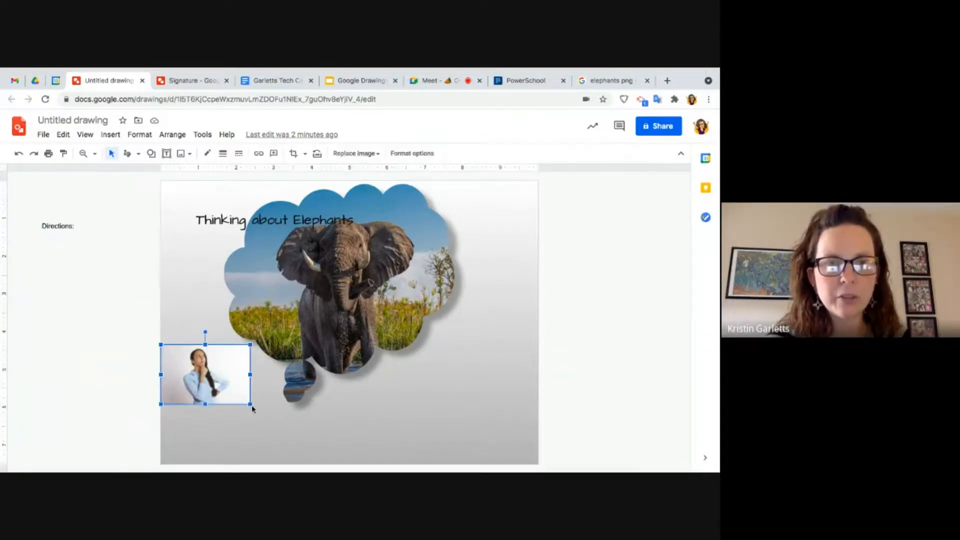
drag(250, 404, 324, 463)
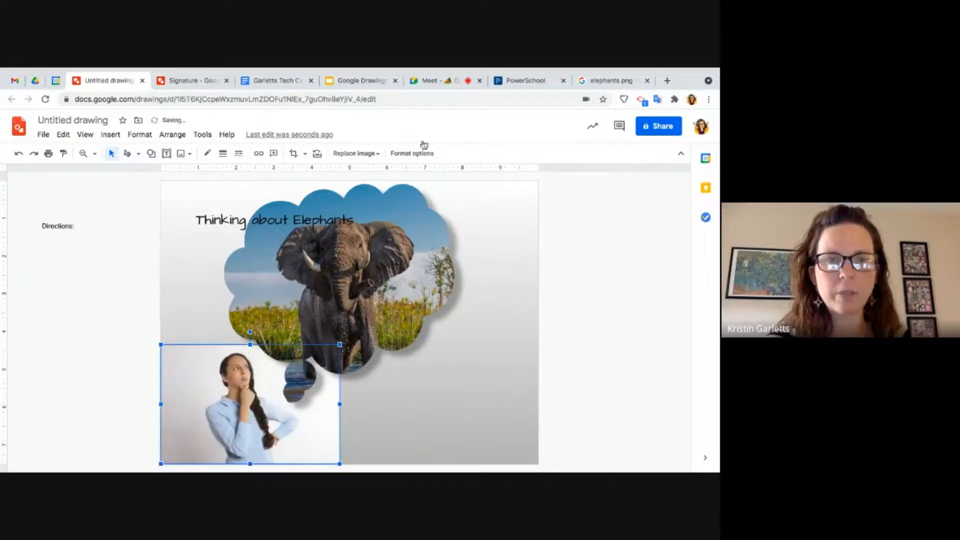
Publish the elephant drawing to the web as a link with the Medium (960x720) image size and confirm the publication.
click(371, 88)
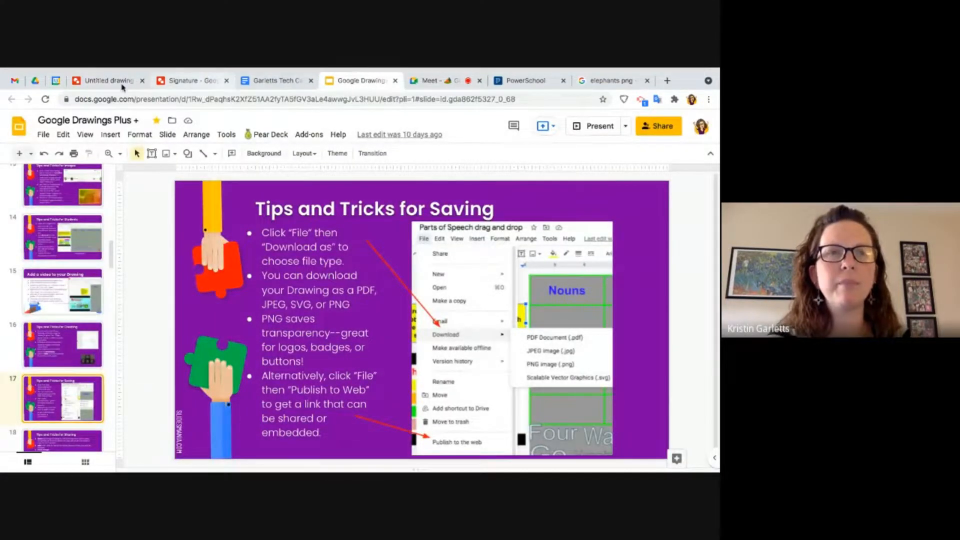
click(101, 81)
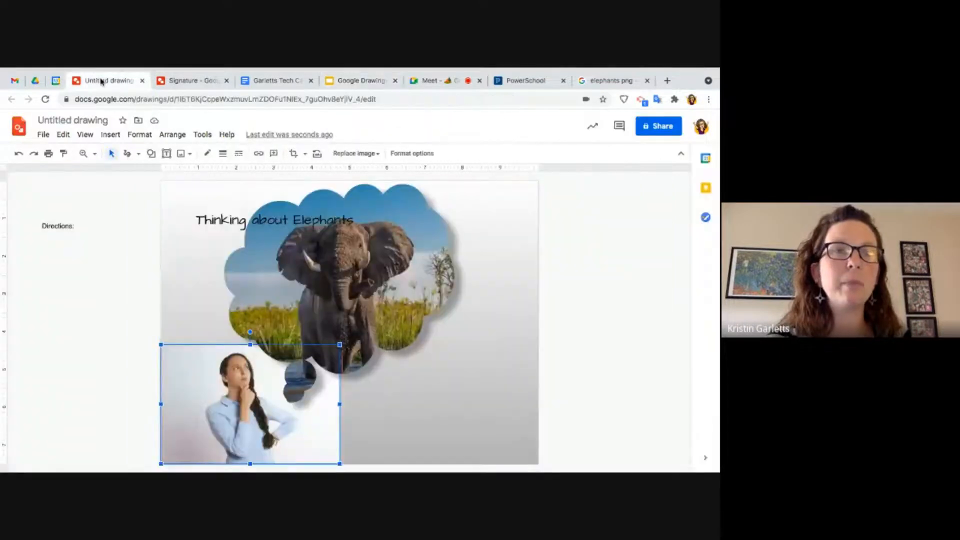
click(43, 135)
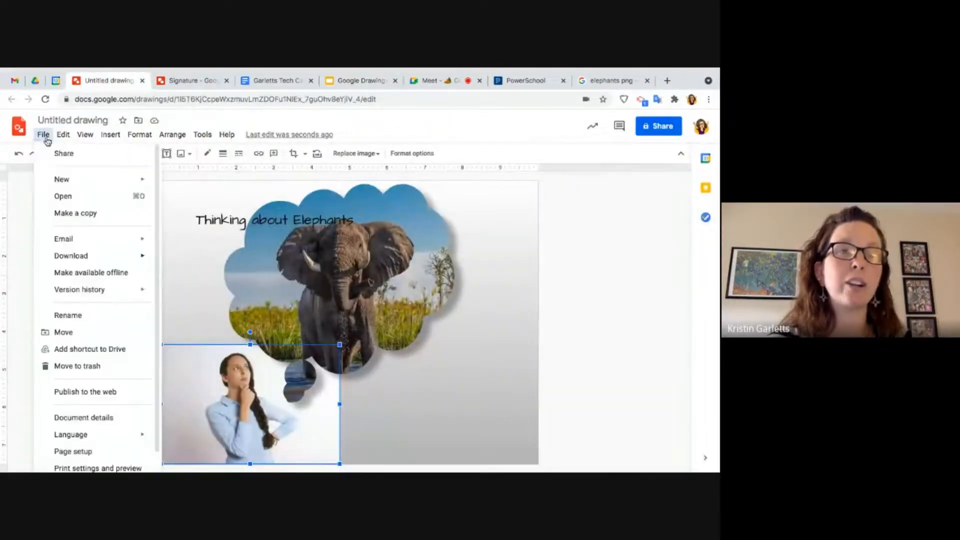
click(105, 399)
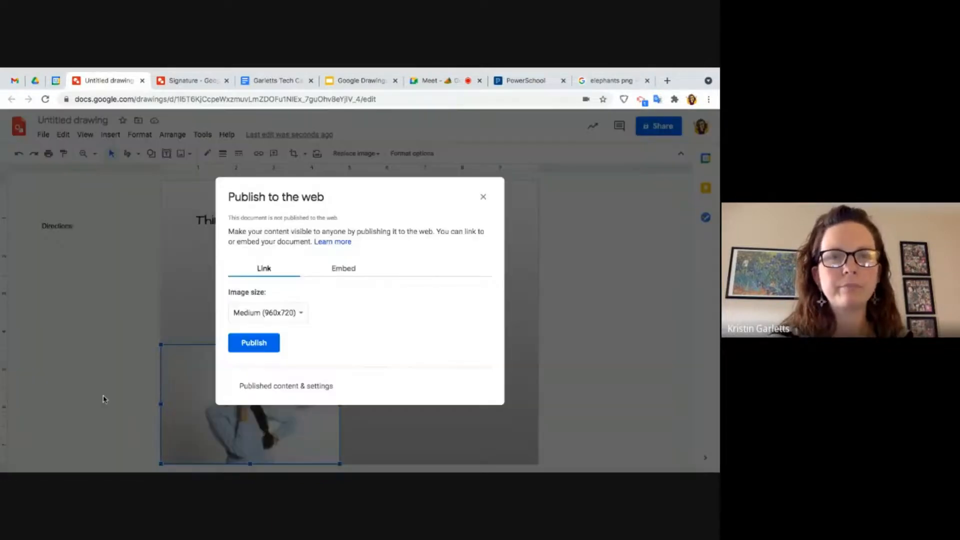
click(268, 348)
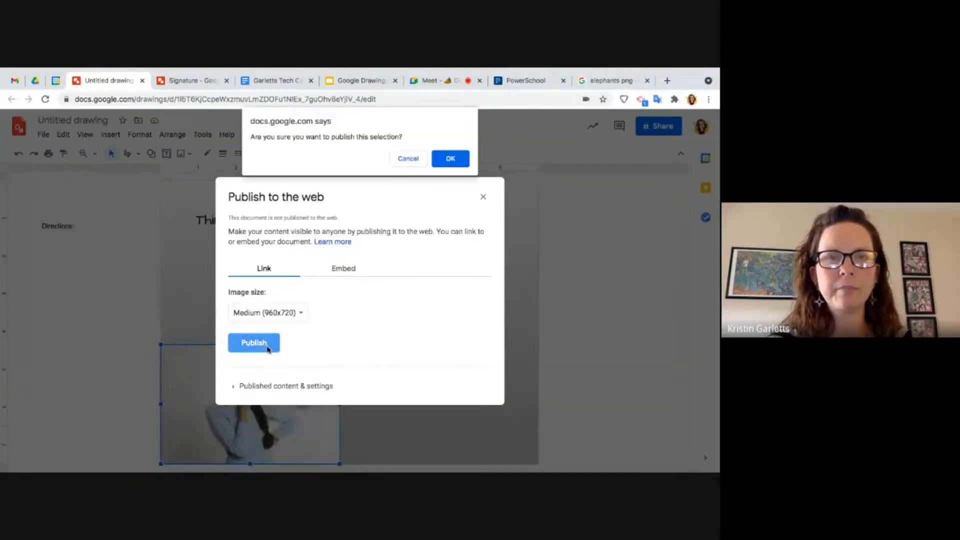
click(450, 159)
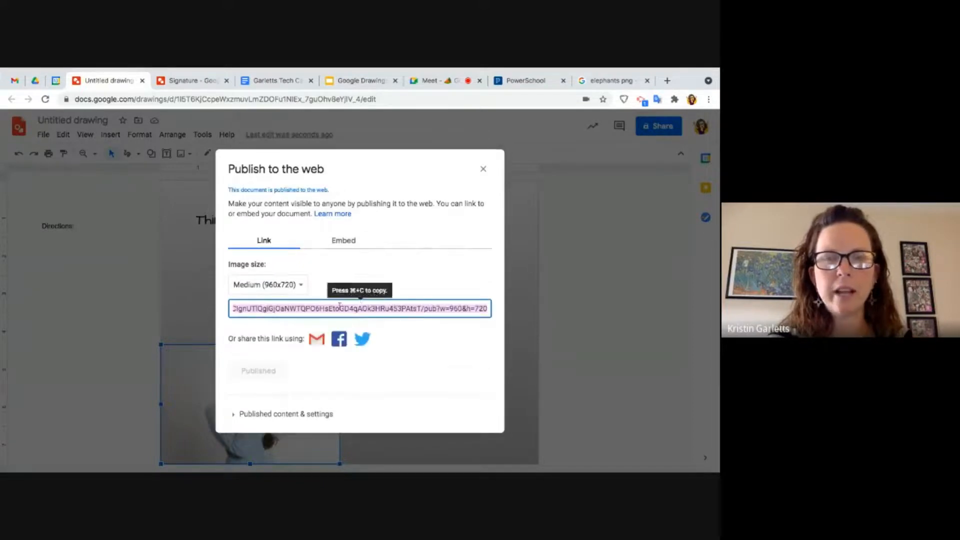
Show the published drawing's embed code, select it, and close the publishing settings.
click(343, 243)
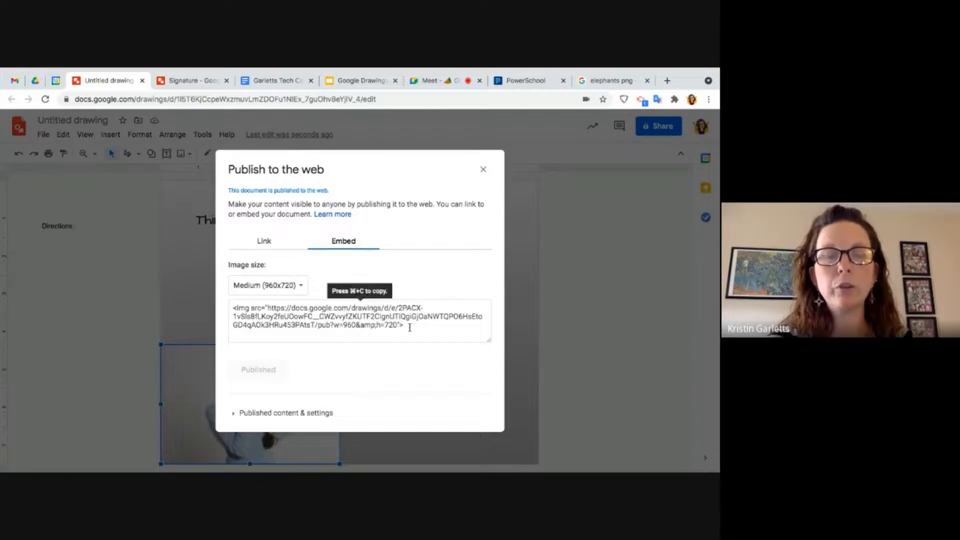
click(305, 319)
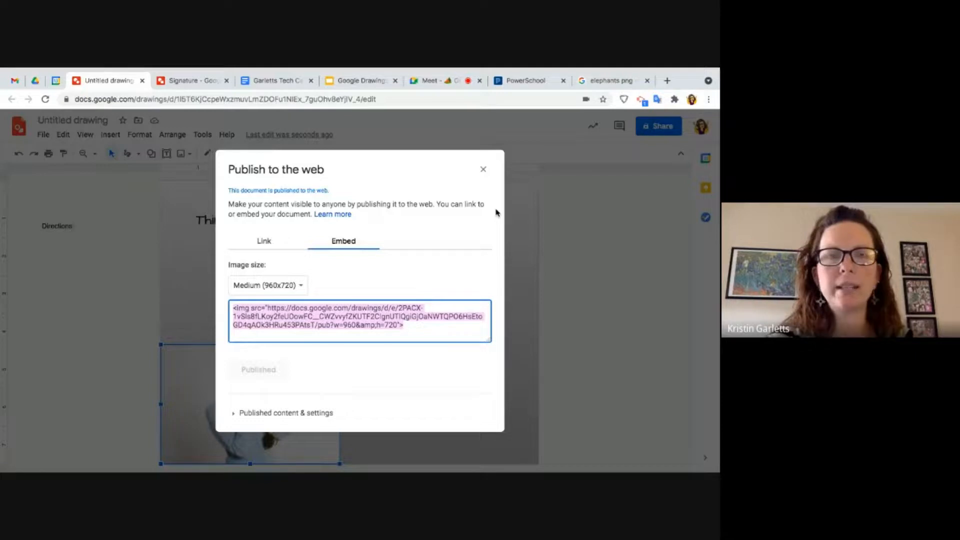
click(483, 170)
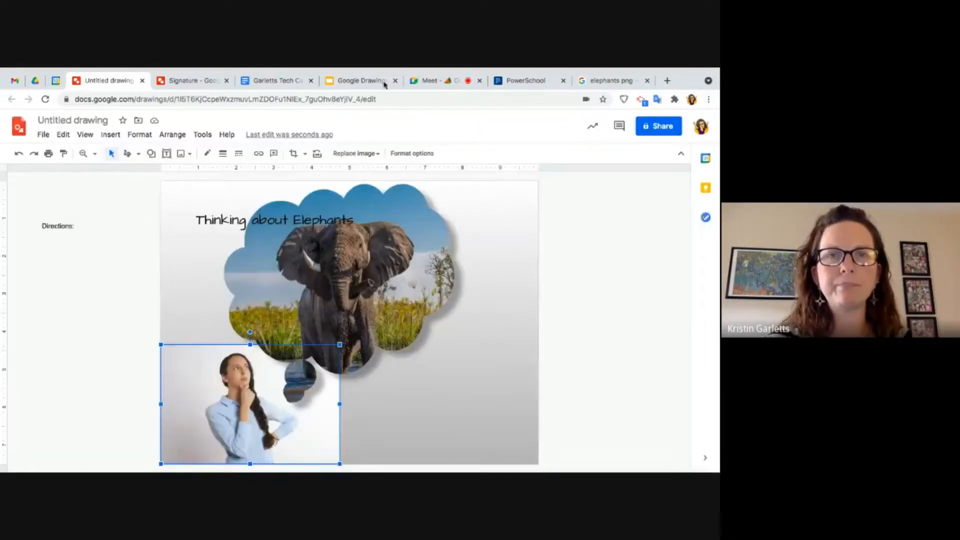
Switch to the Google Drawings Plus + slides and view slide 18, "Tips and Tricks for Sharing".
click(368, 82)
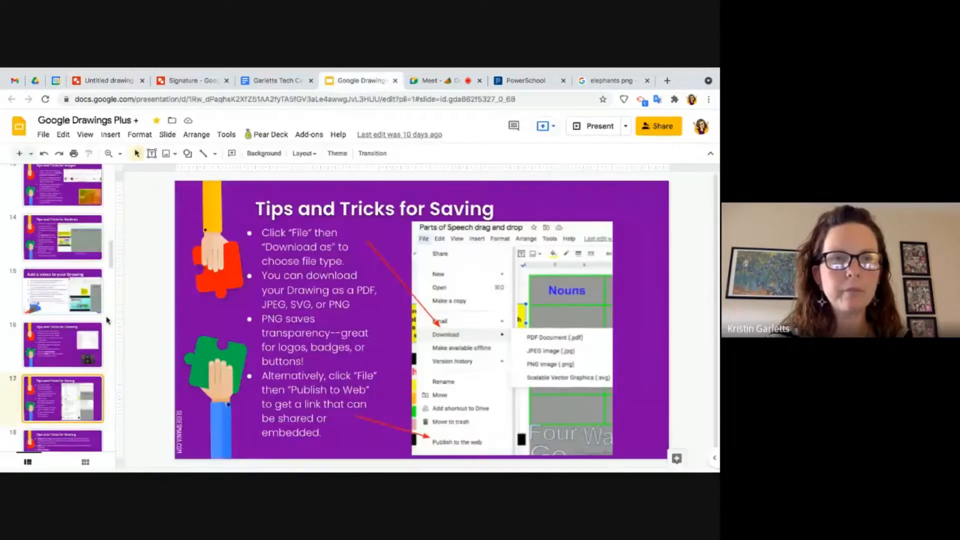
scroll(65, 300, down, 2)
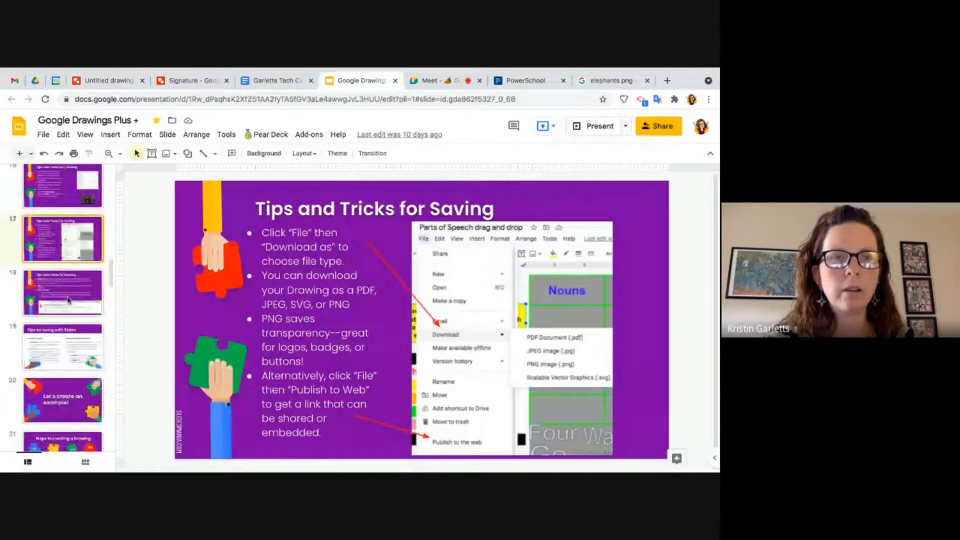
click(68, 300)
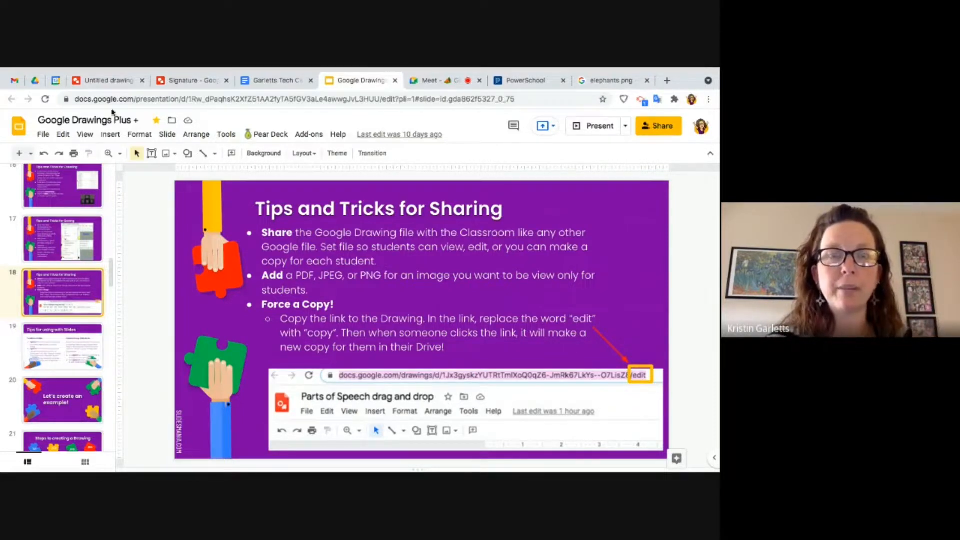
Return to the untitled elephant drawing and rename the file as Elephant.
click(116, 83)
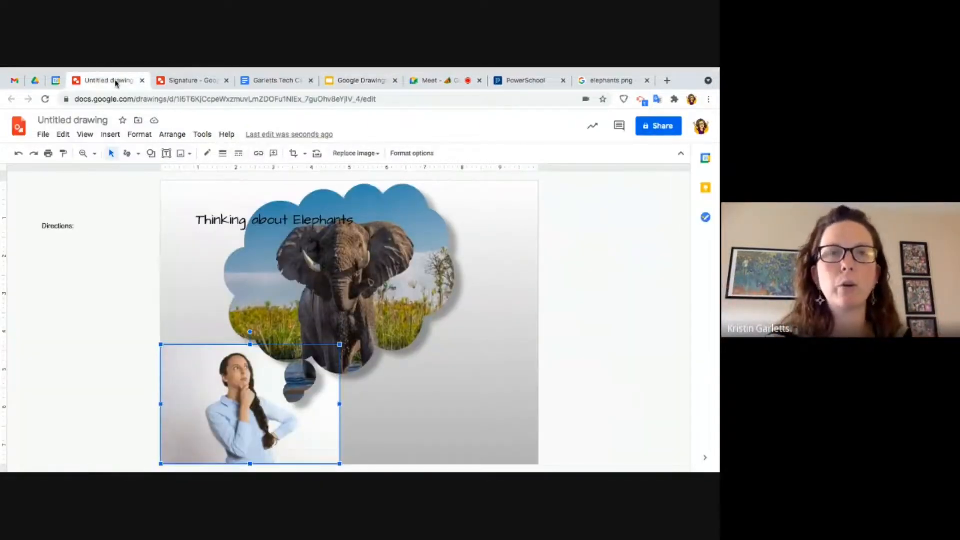
click(69, 120)
text(Elephant)
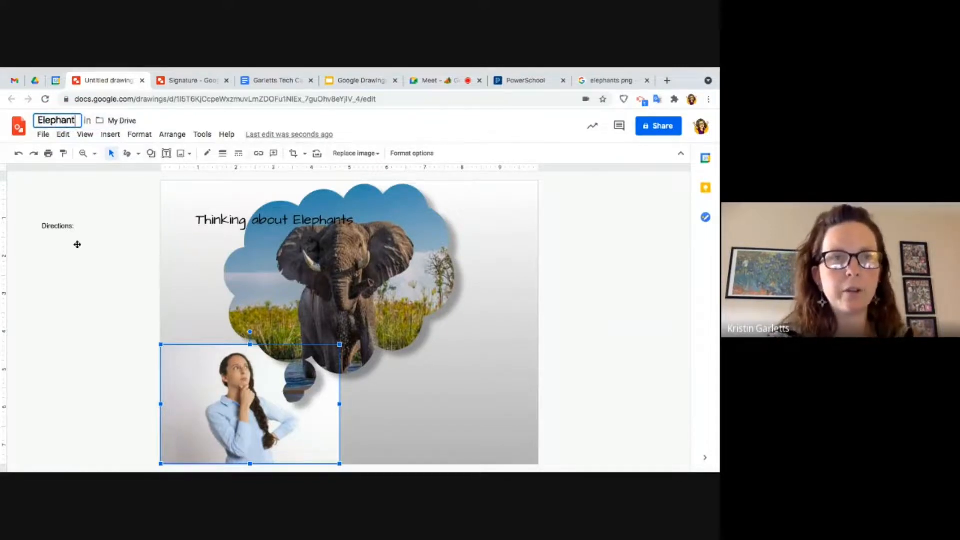
click(113, 250)
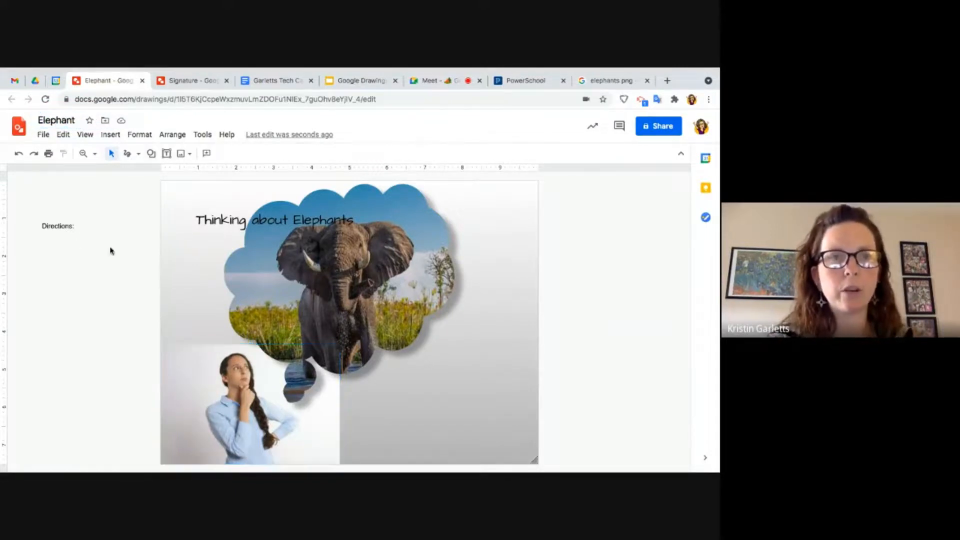
Share the Elephant drawing with Albuquerque Public Schools as viewers and copy its link.
click(673, 130)
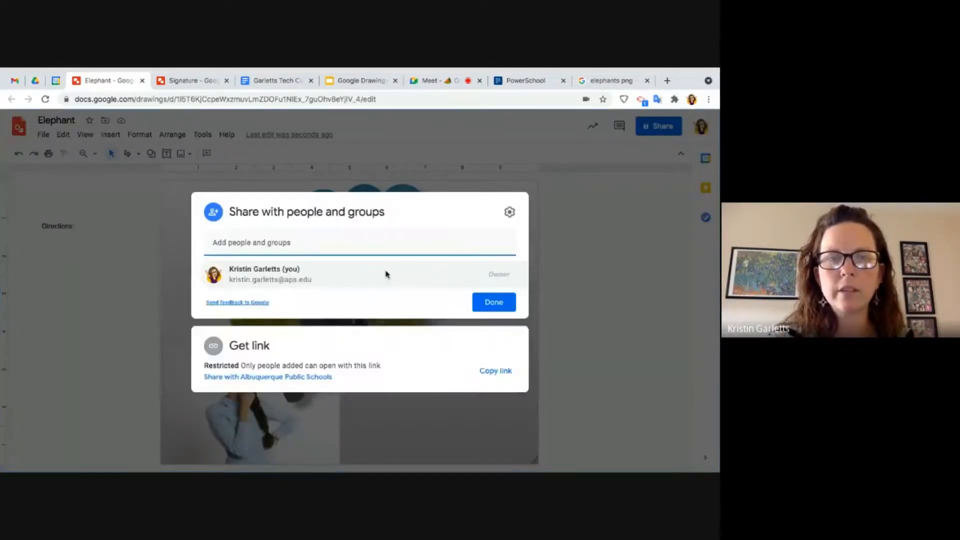
click(318, 377)
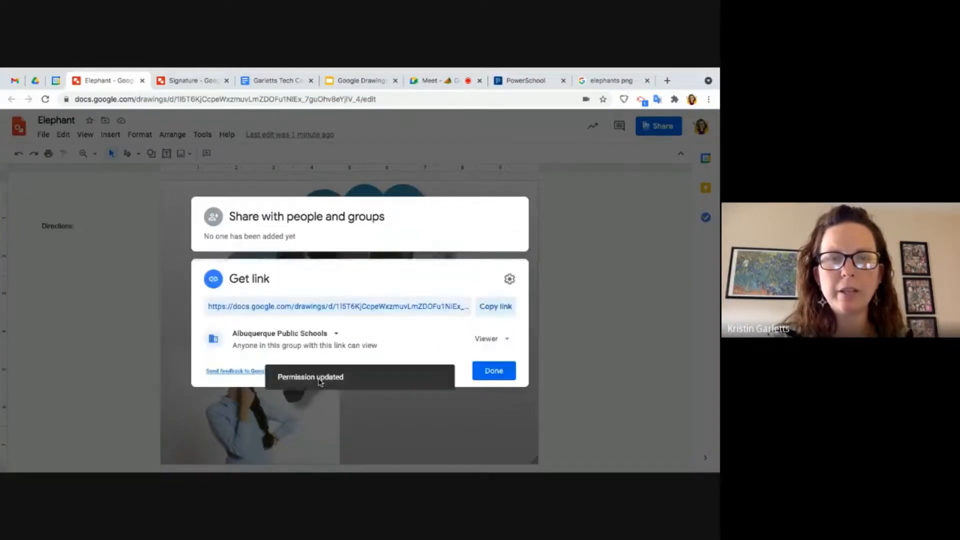
click(506, 307)
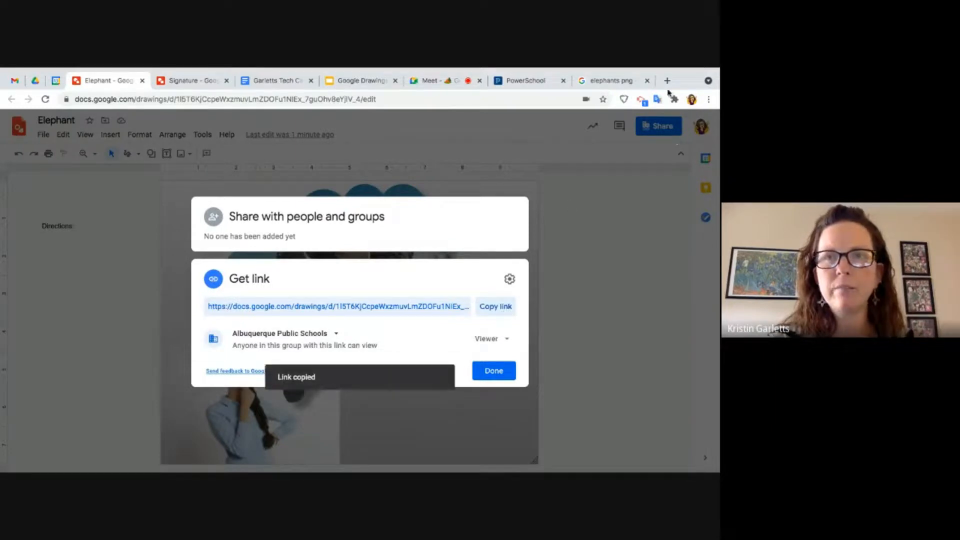
Open Google Classroom in the browser and start a new assignment in the Period 7 7th grade Math class.
click(665, 81)
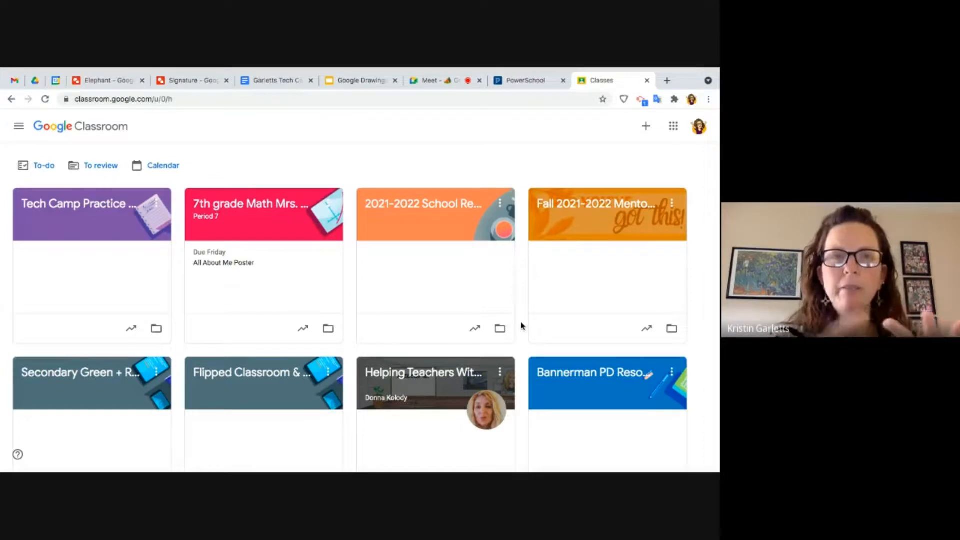
click(245, 207)
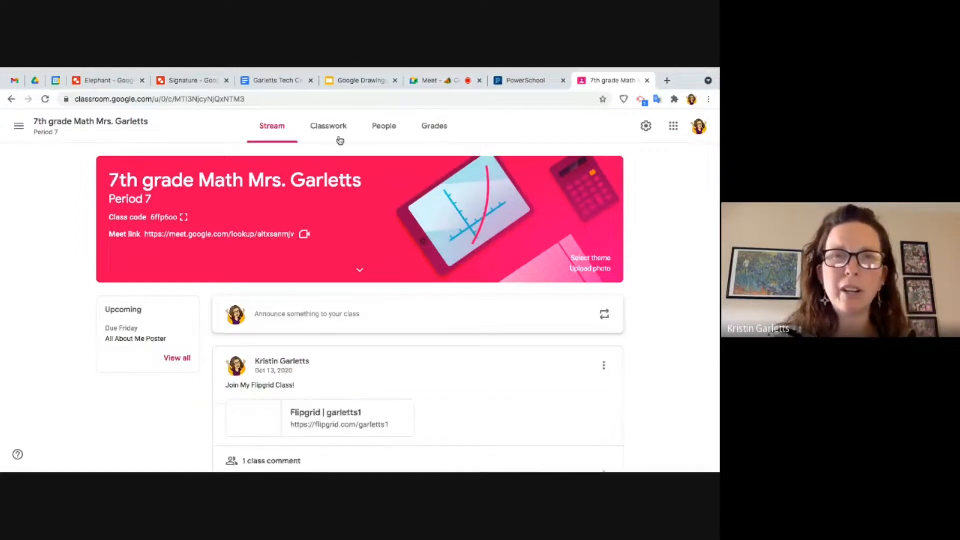
click(336, 134)
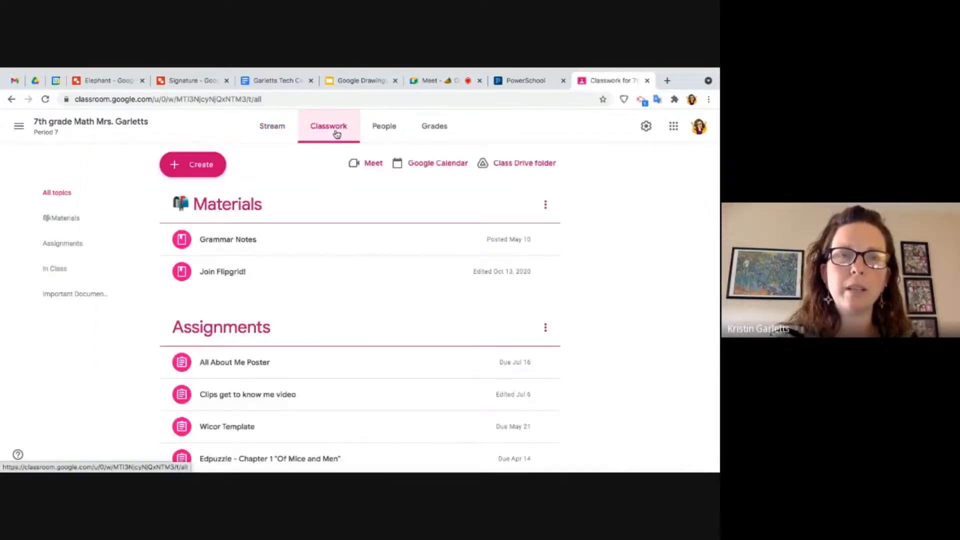
click(213, 168)
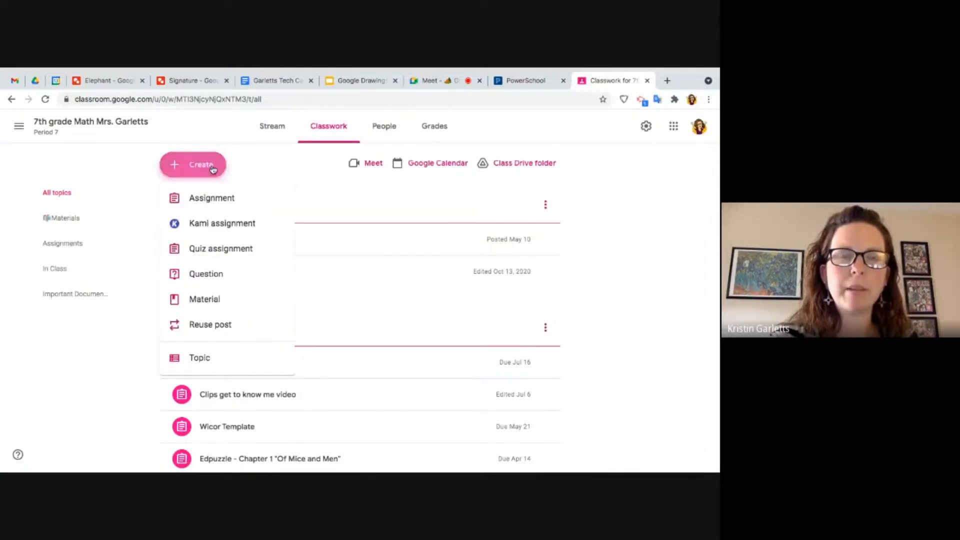
click(215, 197)
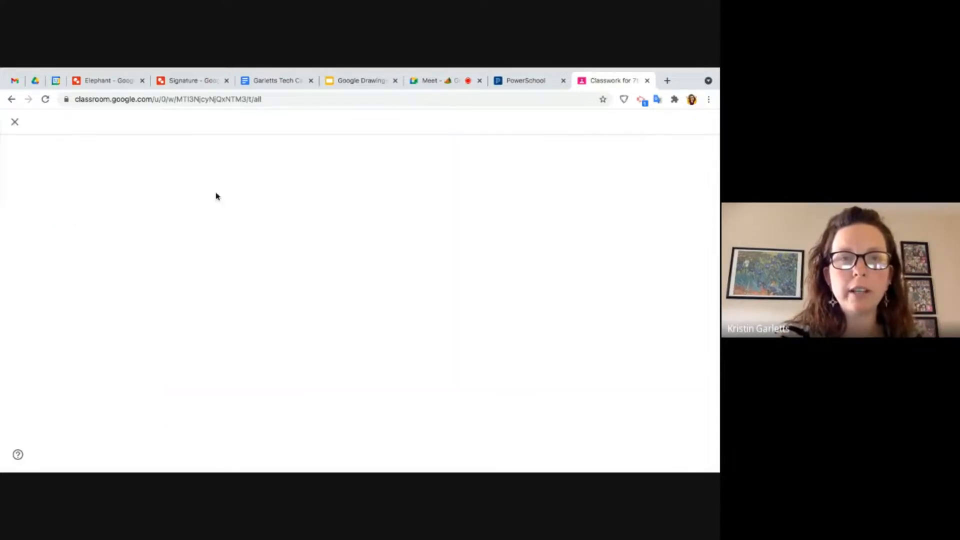
Attach the copied drawing link to the assignment with "edit" replaced by "copy", and show the attachment's student access options.
click(62, 300)
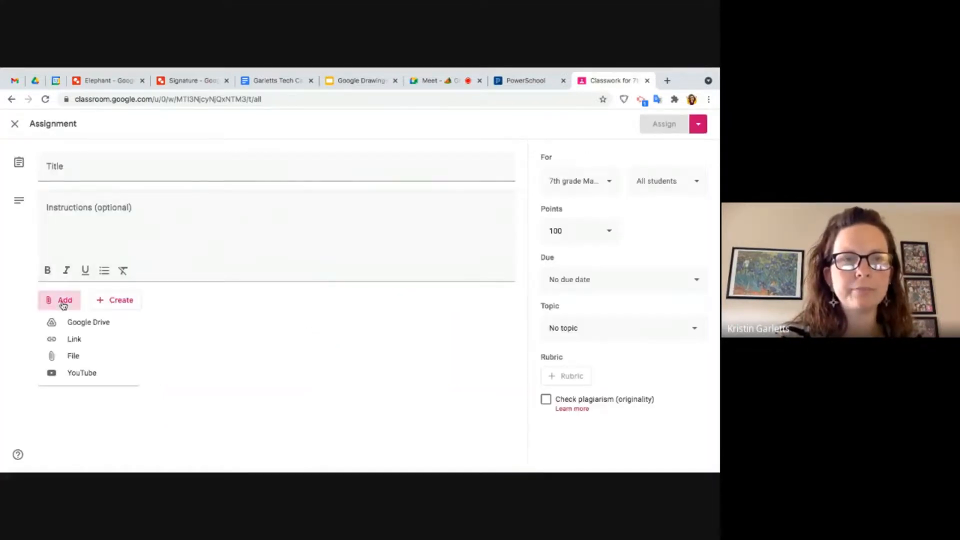
click(64, 341)
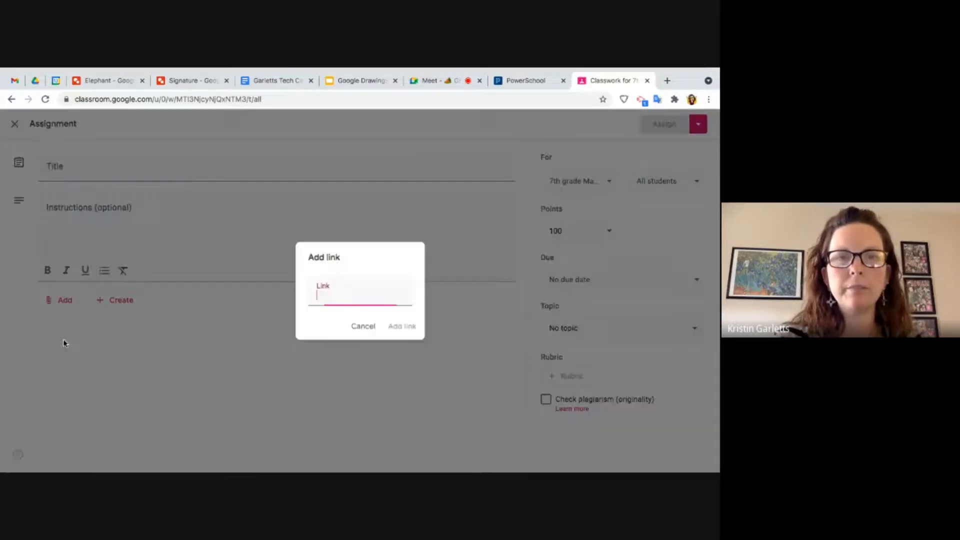
key(ctrl+v)
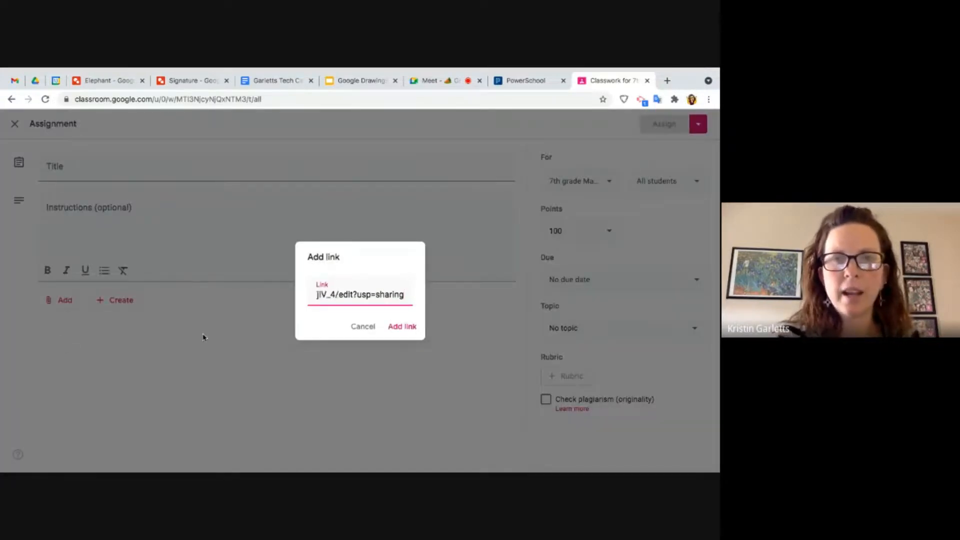
double_click(344, 293)
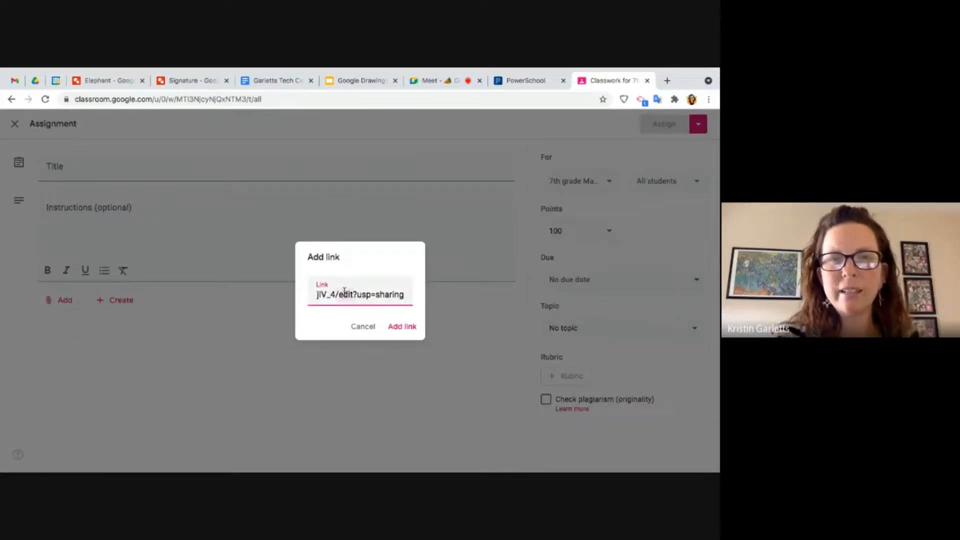
text(copy)
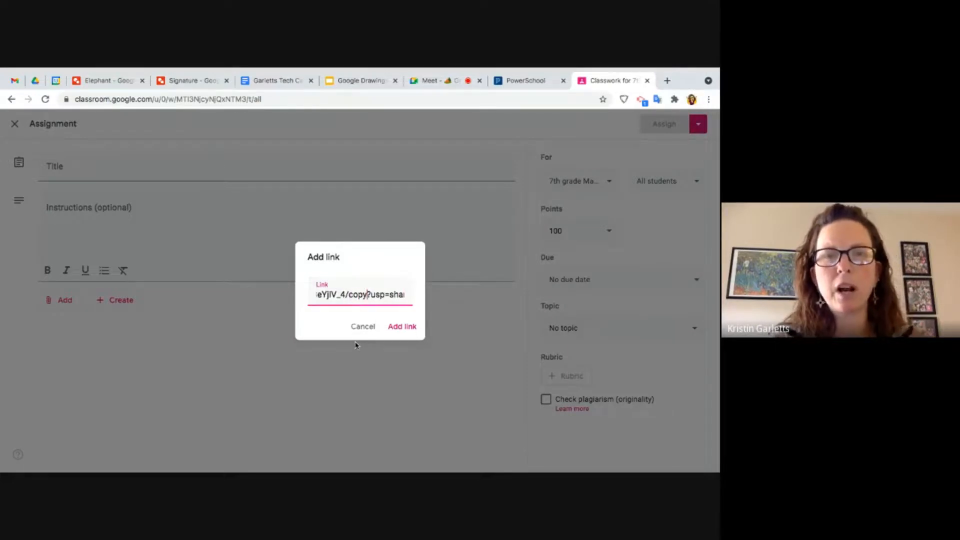
click(413, 331)
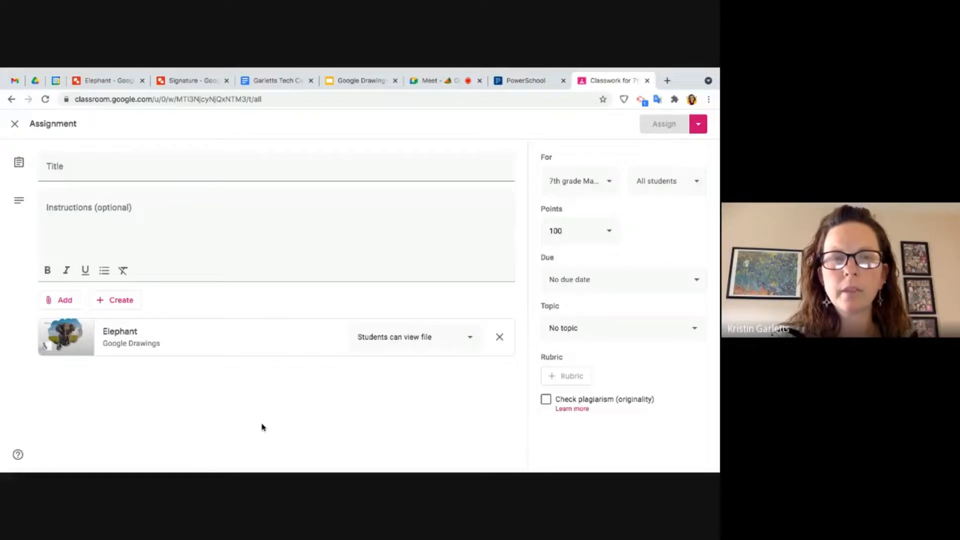
click(399, 339)
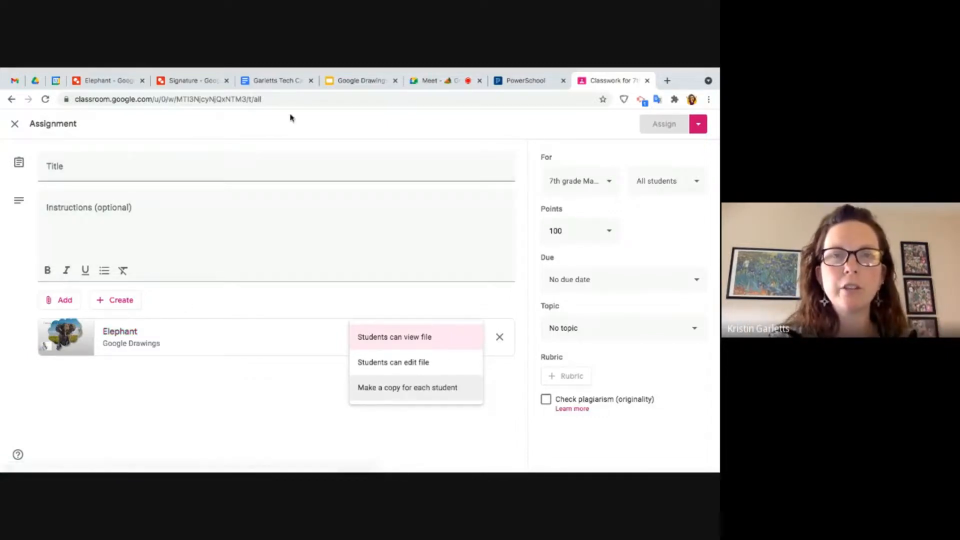
Switch back to the Google Drawings Plus + slides and view slide 27, "Graphic Organizers".
click(359, 82)
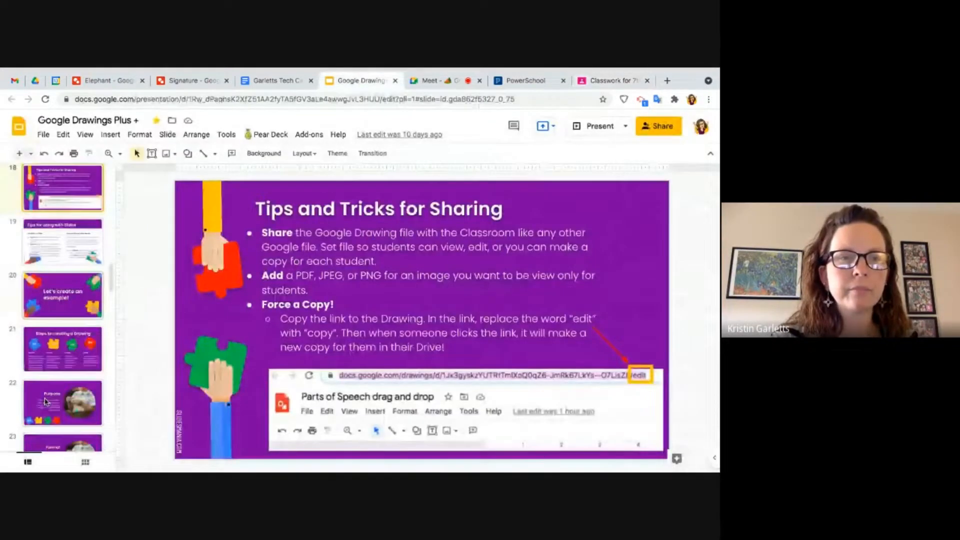
scroll(45, 401, down, 6)
click(45, 325)
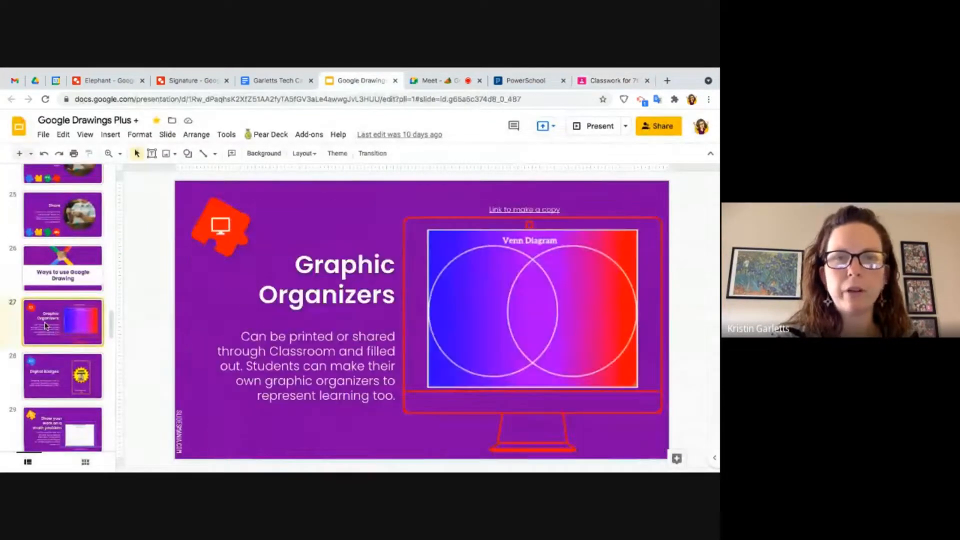